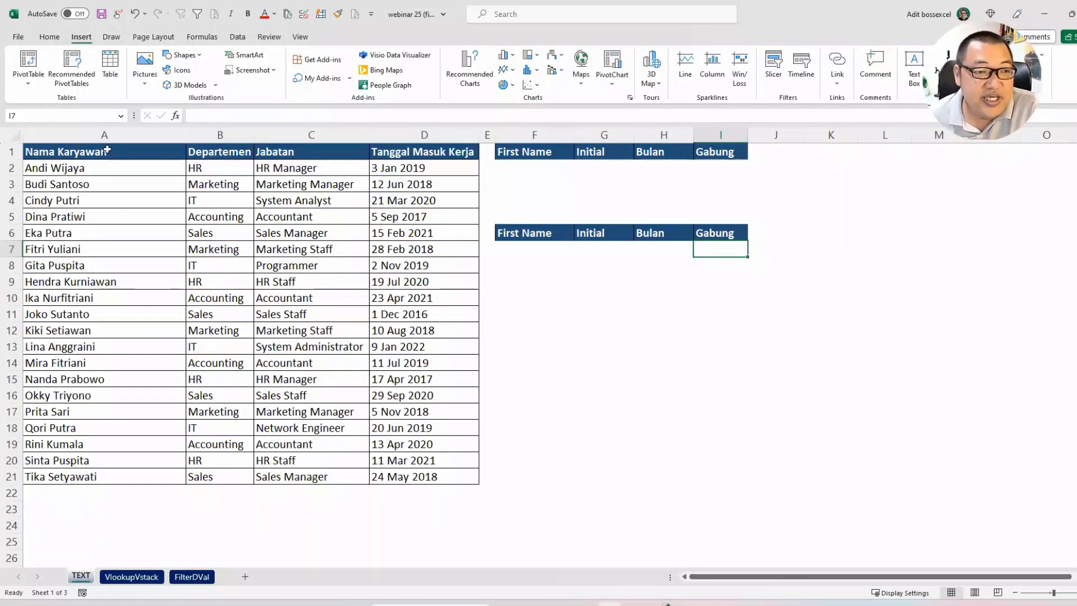
# Step: Frame the employee table with a pink annotation rectangle, handwrite a sample first name-initial-month code beside it, and clear the annotations
pyautogui.moveTo(107, 149); pyautogui.dragTo(435, 471)
pyautogui.click(550, 374)
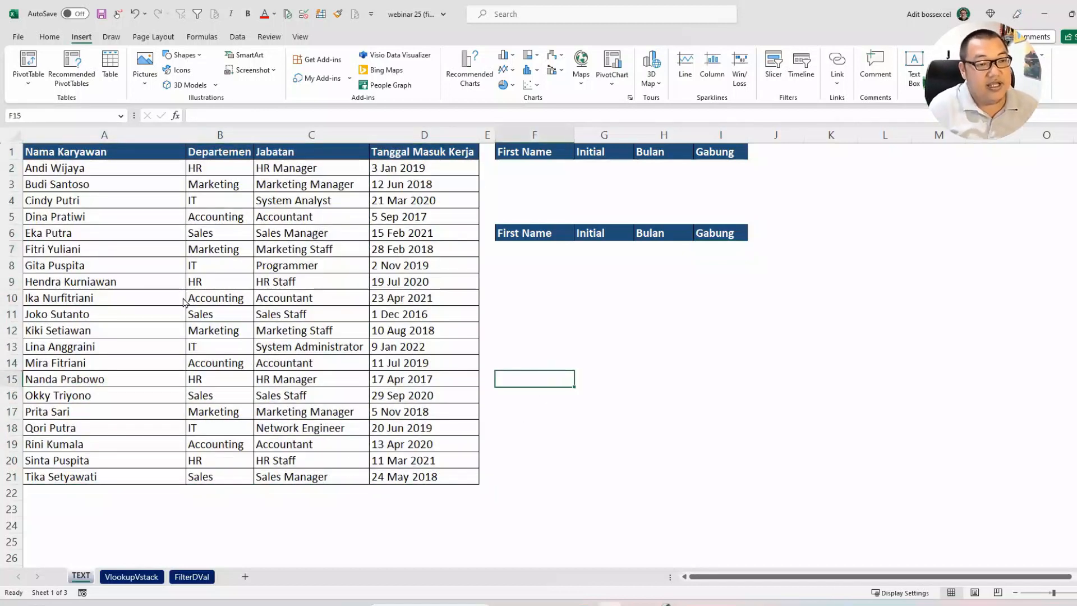
pyautogui.moveTo(15, 133)
pyautogui.mouseDown()
pyautogui.moveTo(365, 315)
pyautogui.moveTo(482, 438)
pyautogui.moveTo(486, 497)
pyautogui.mouseUp()
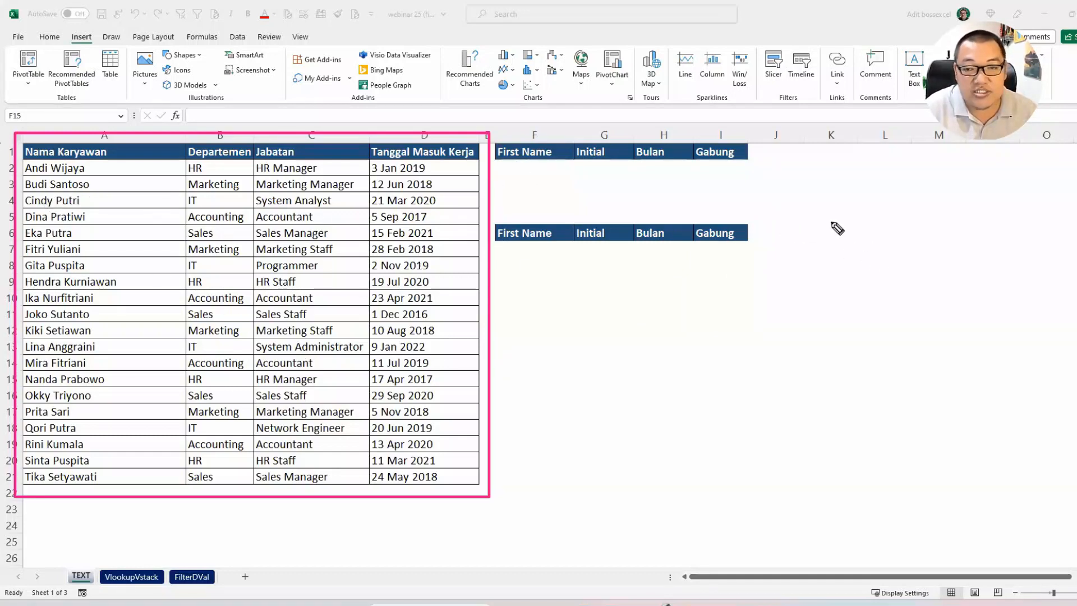
pyautogui.moveTo(829, 224)
pyautogui.mouseDown()
pyautogui.moveTo(831, 266)
pyautogui.moveTo(858, 241)
pyautogui.moveTo(894, 247)
pyautogui.moveTo(884, 230)
pyautogui.mouseUp()
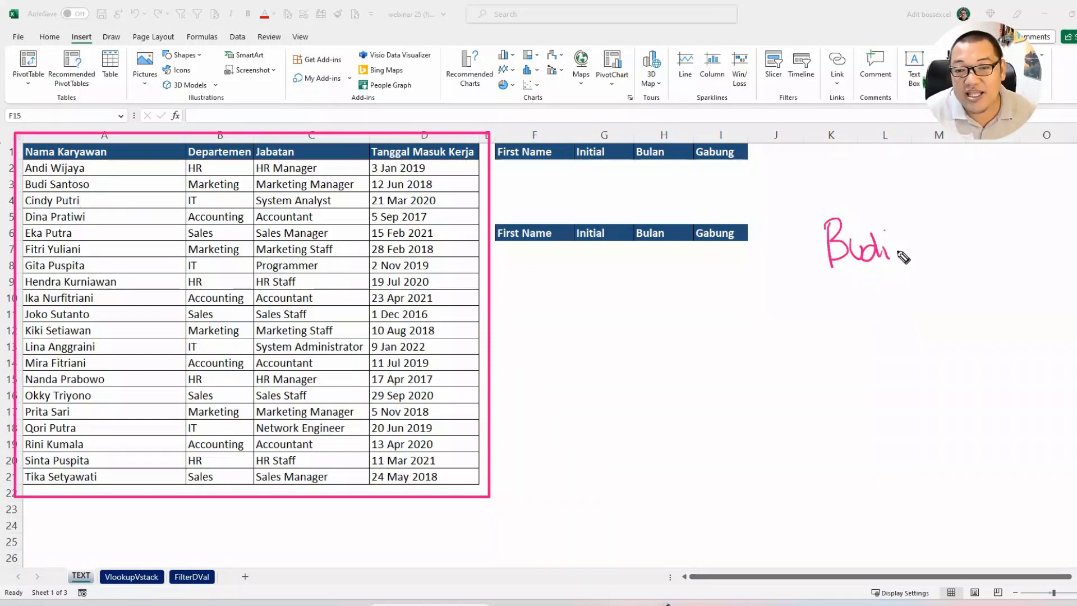
pyautogui.moveTo(896, 251)
pyautogui.mouseDown()
pyautogui.moveTo(942, 259)
pyautogui.moveTo(918, 262)
pyautogui.mouseUp()
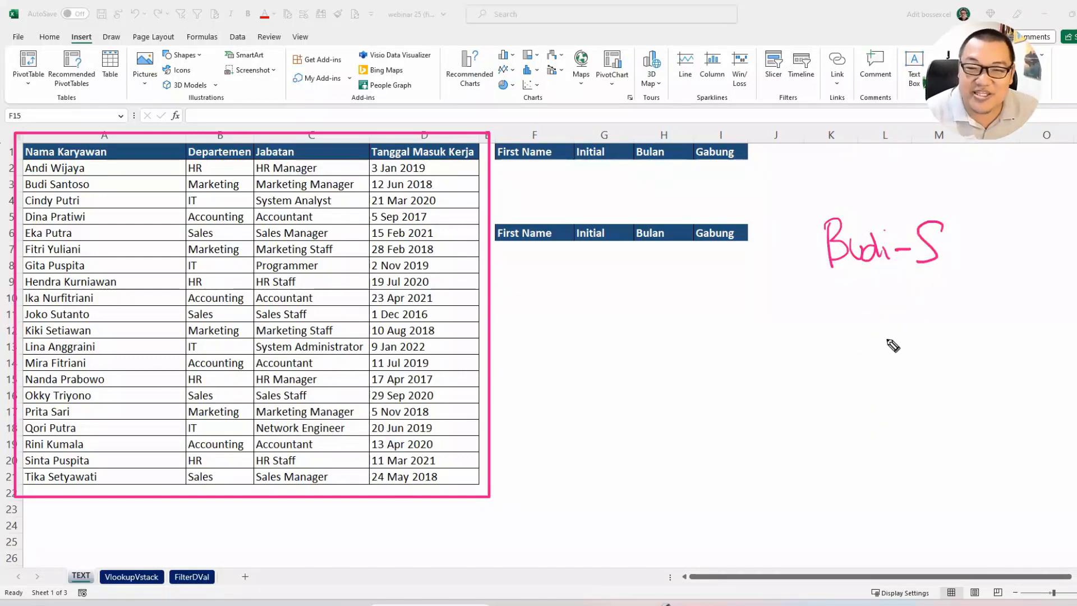
pyautogui.moveTo(948, 257); pyautogui.dragTo(960, 256)
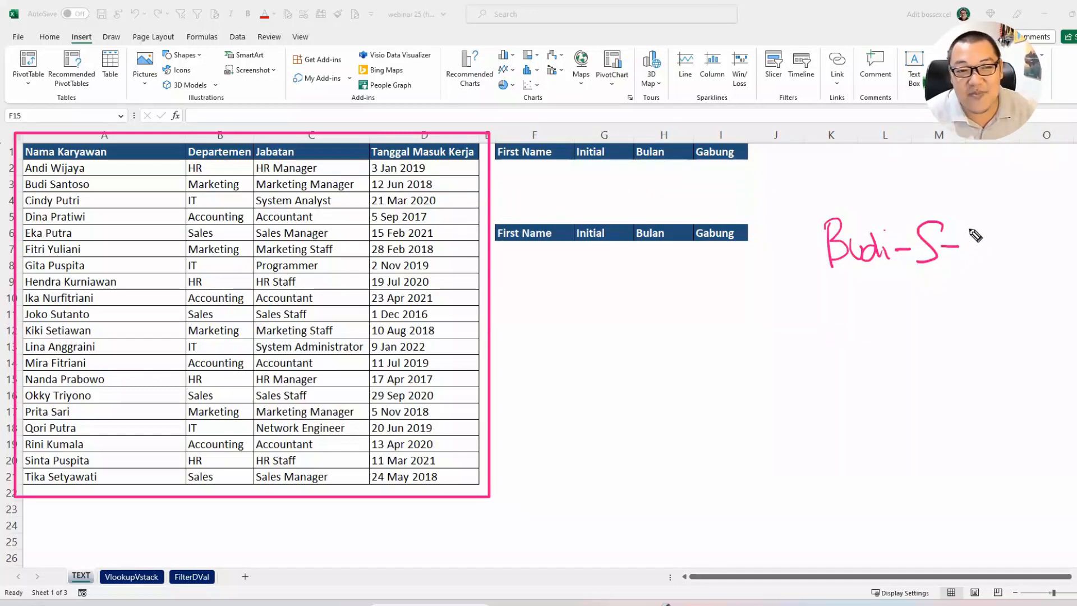
pyautogui.moveTo(966, 229)
pyautogui.mouseDown()
pyautogui.moveTo(991, 227)
pyautogui.moveTo(963, 262)
pyautogui.moveTo(1003, 259)
pyautogui.mouseUp()
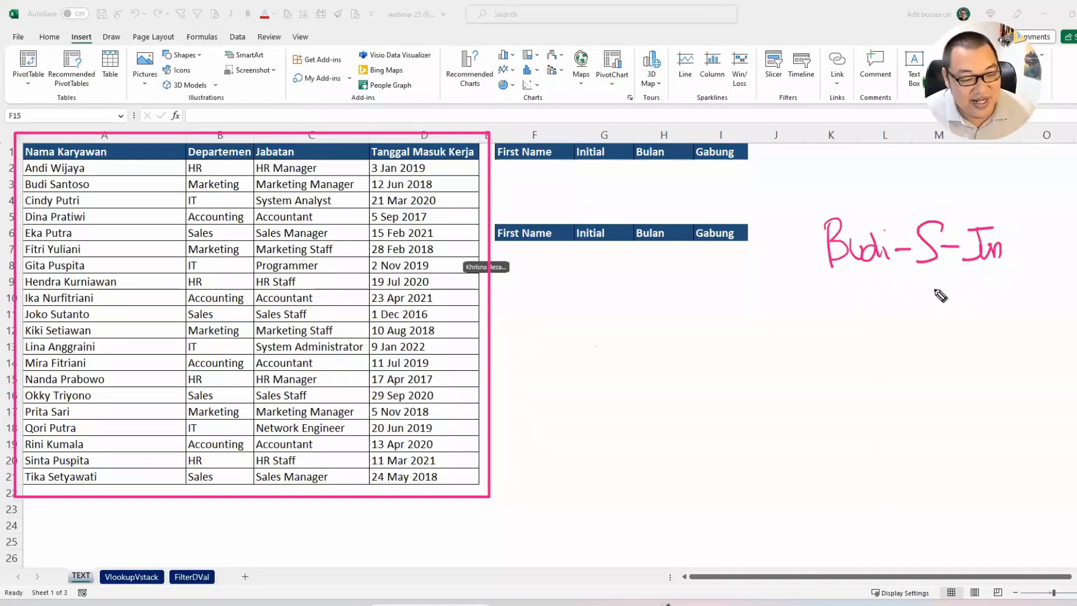
pyautogui.press('Escape')
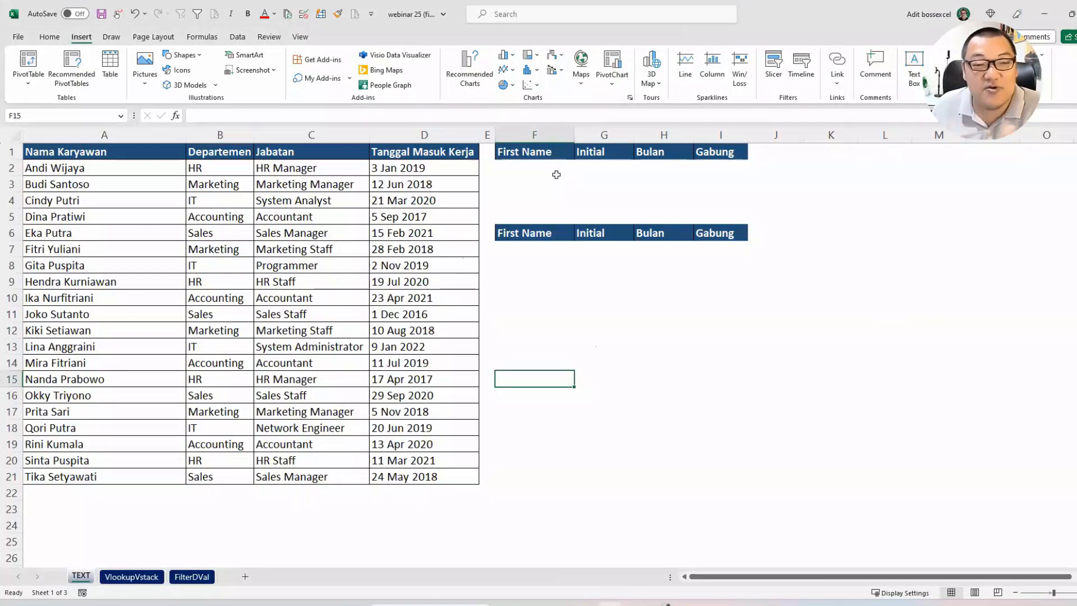
# Step: Start a LEFT formula in cell F2 under First Name, with A2 as its text argument
pyautogui.click(555, 167)
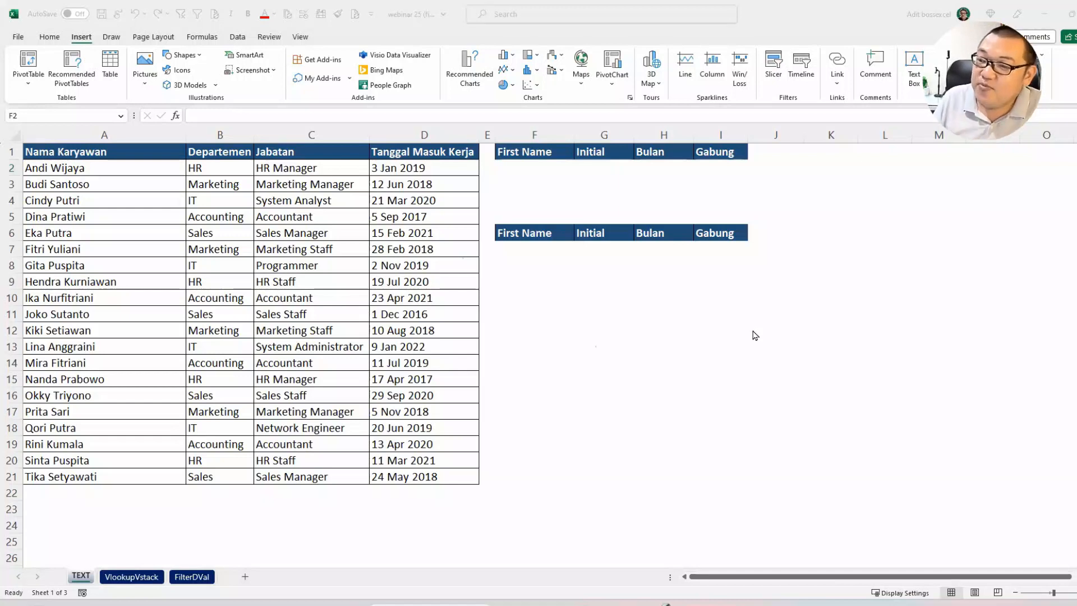
pyautogui.click(542, 170)
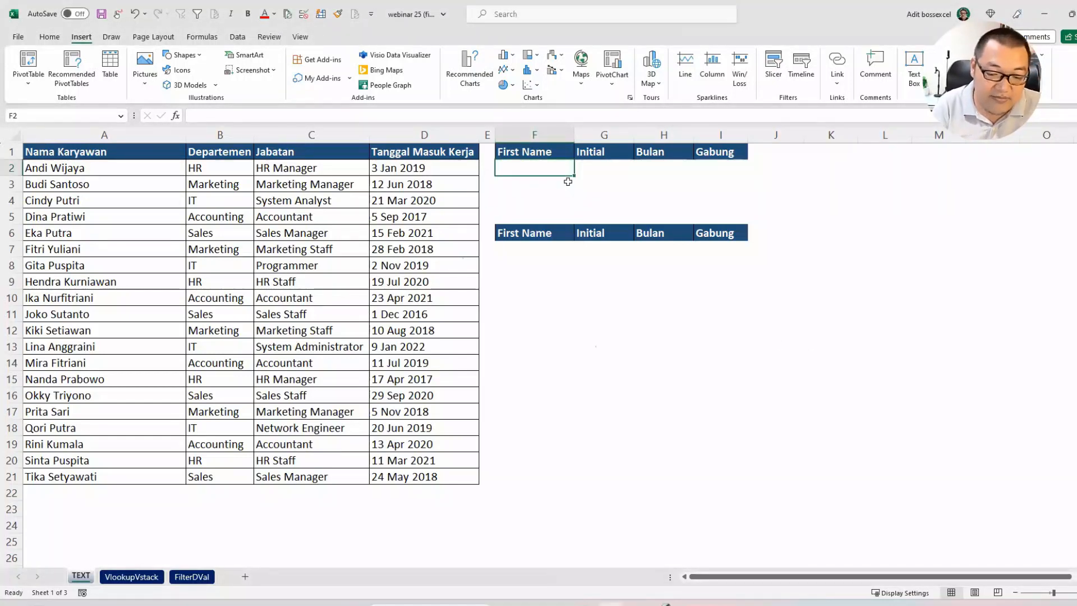
pyautogui.write('le=lef')
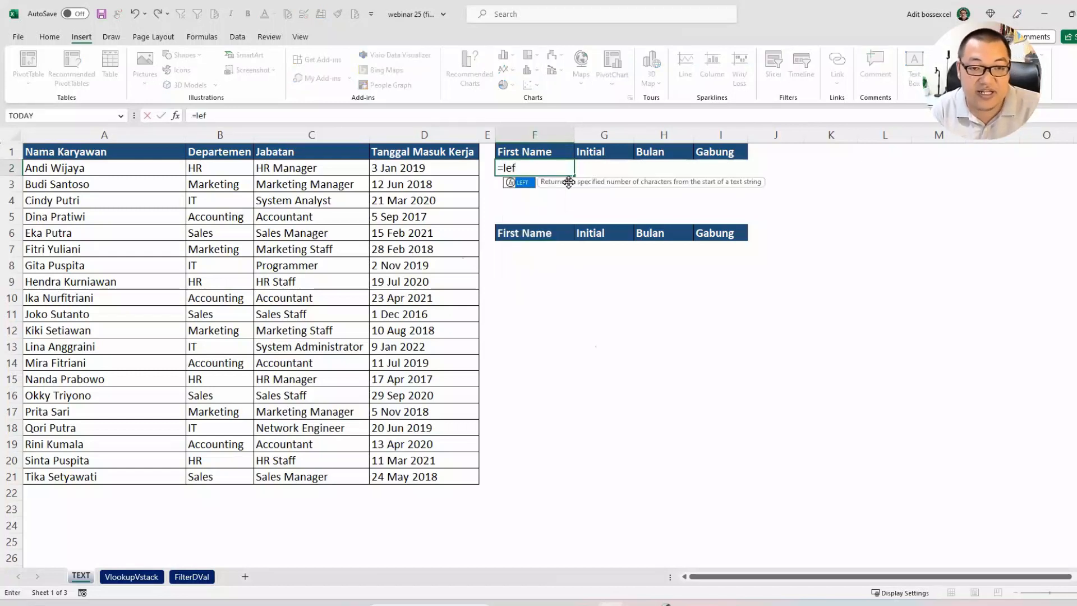
pyautogui.press('Tab')
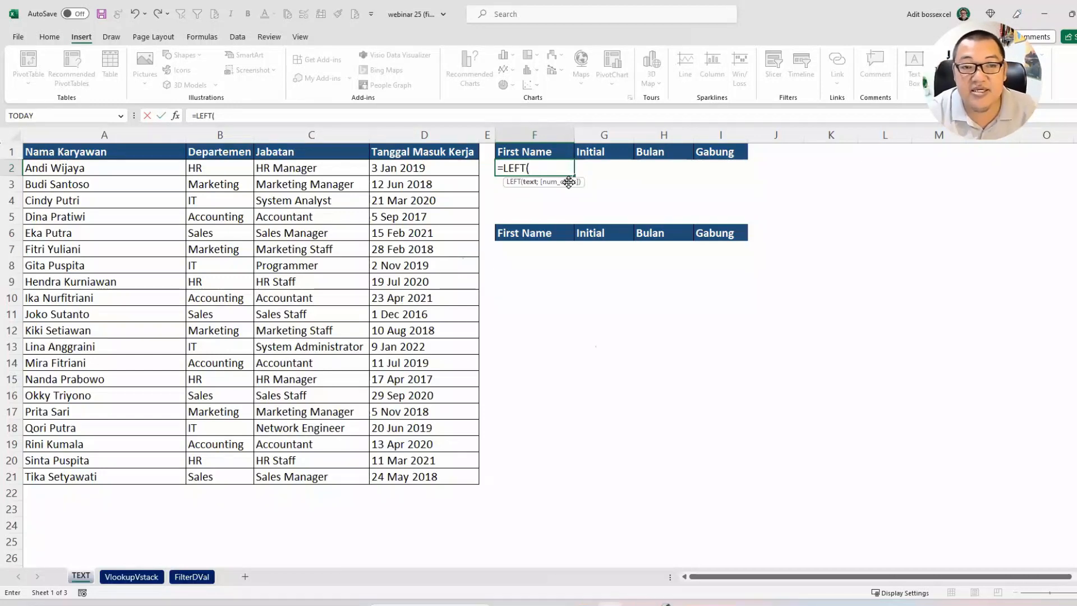
pyautogui.click(149, 166)
pyautogui.write(';')
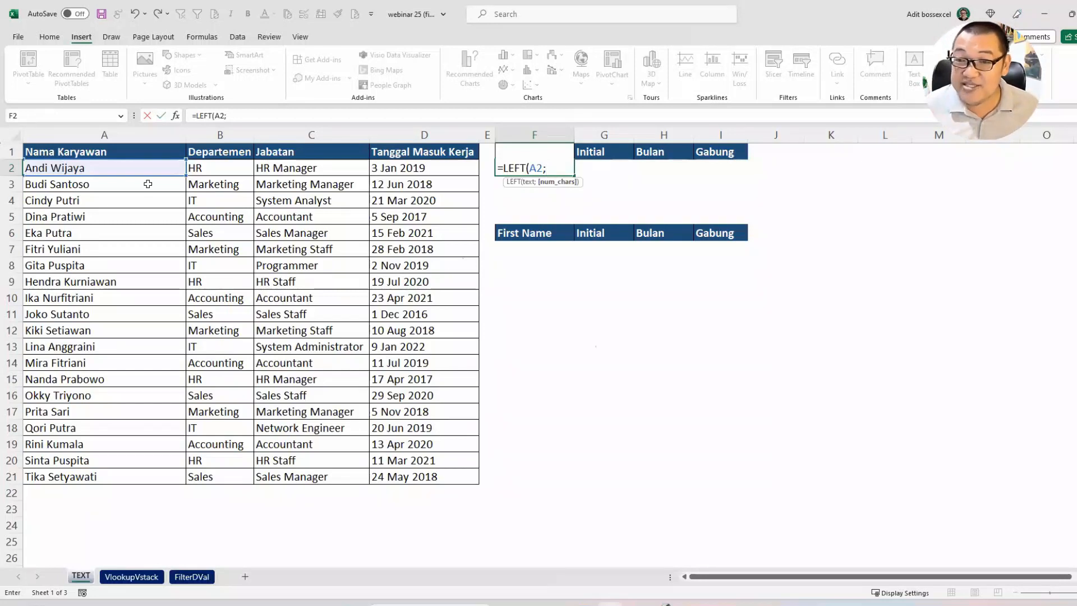
# Step: Add SEARCH(" ";A2) as the character-count argument of the LEFT formula in F2
pyautogui.write('sear')
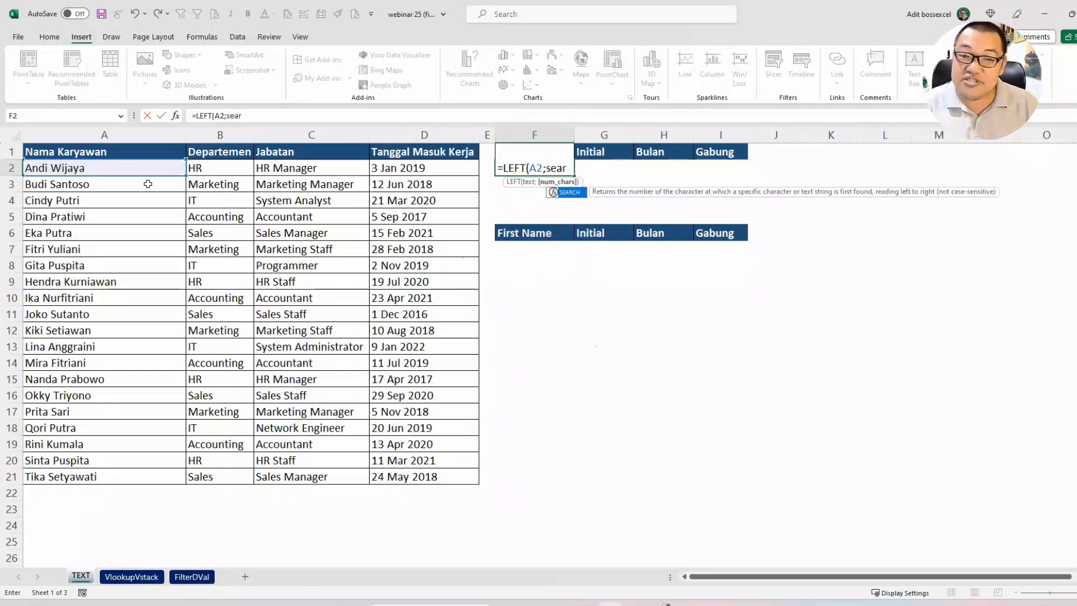
pyautogui.press('Tab')
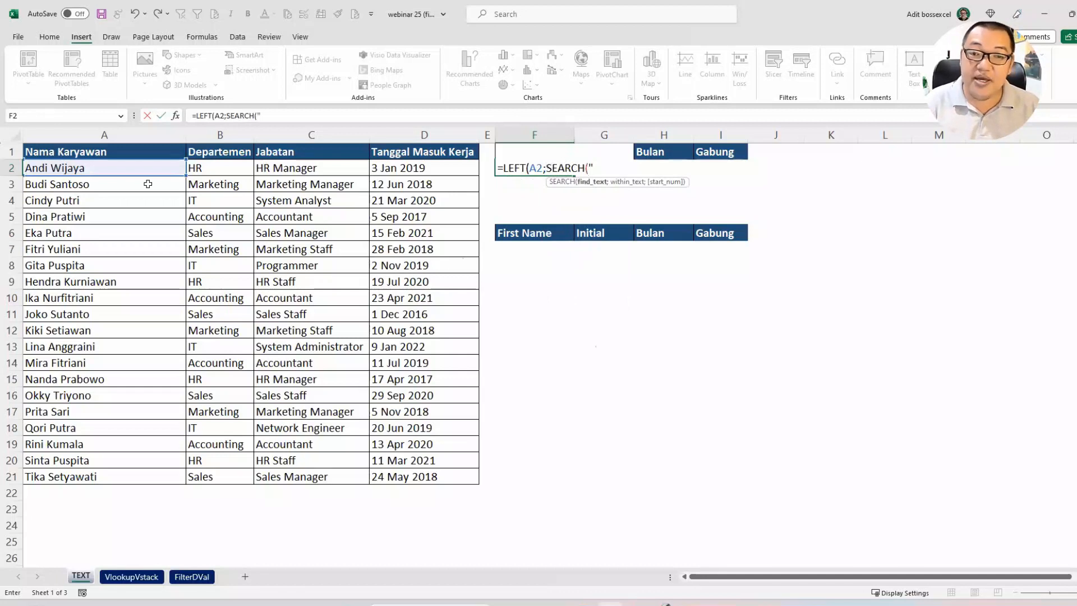
pyautogui.write('" ";')
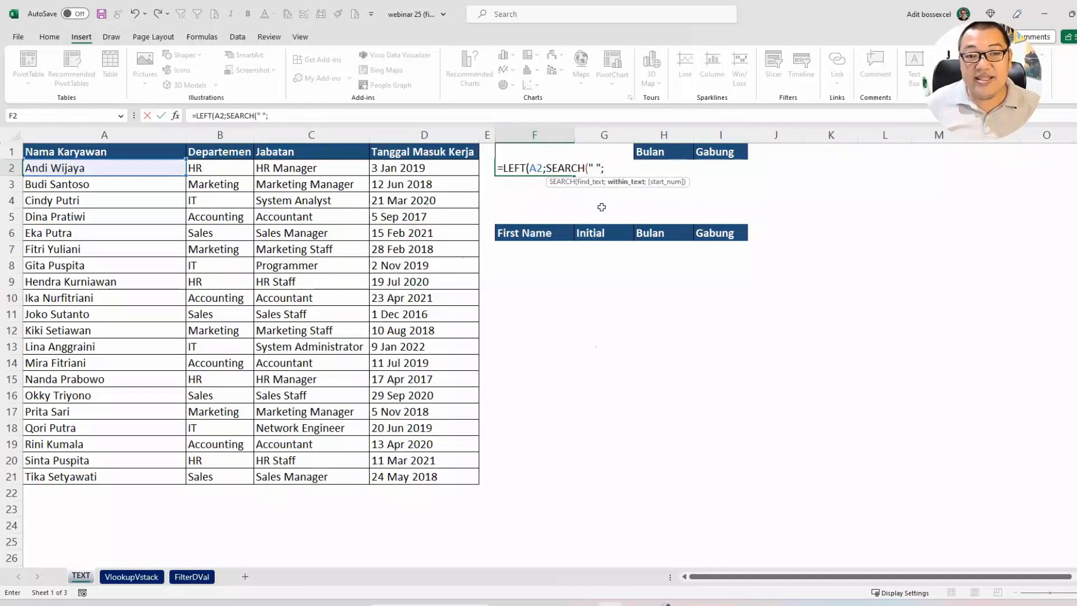
pyautogui.click(122, 173)
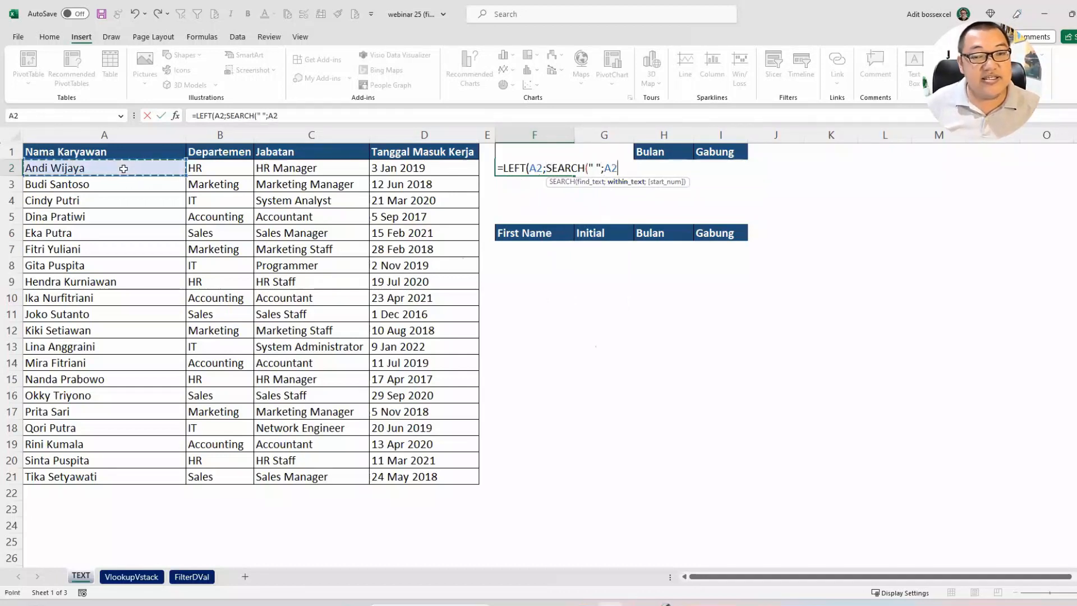
pyautogui.write(')')
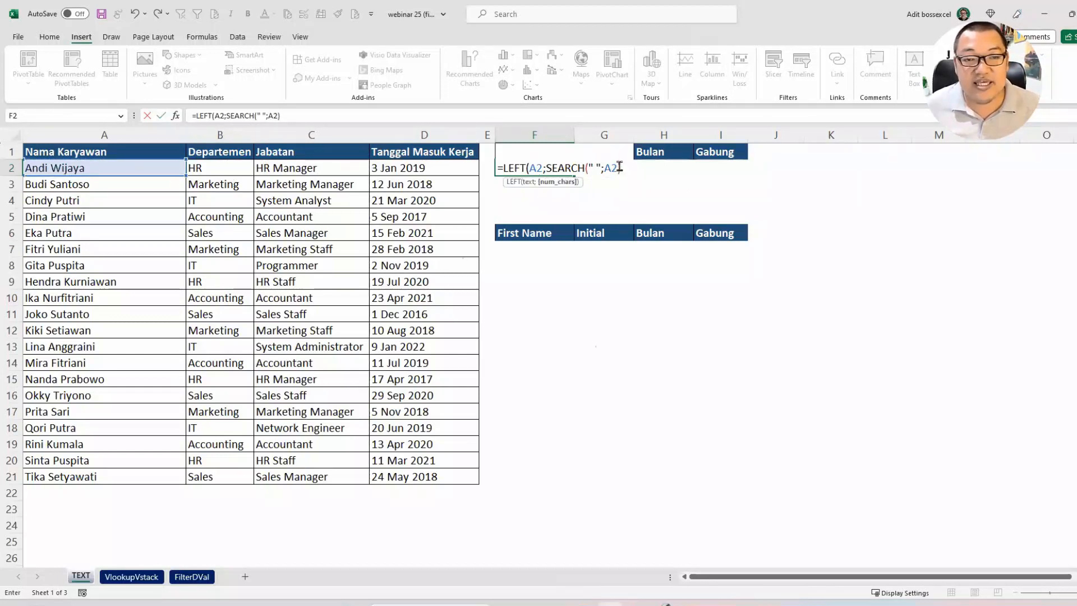
# Step: Try 5 as the character count in place of the SEARCH expression, and undo that replacement
pyautogui.moveTo(619, 166); pyautogui.dragTo(555, 167)
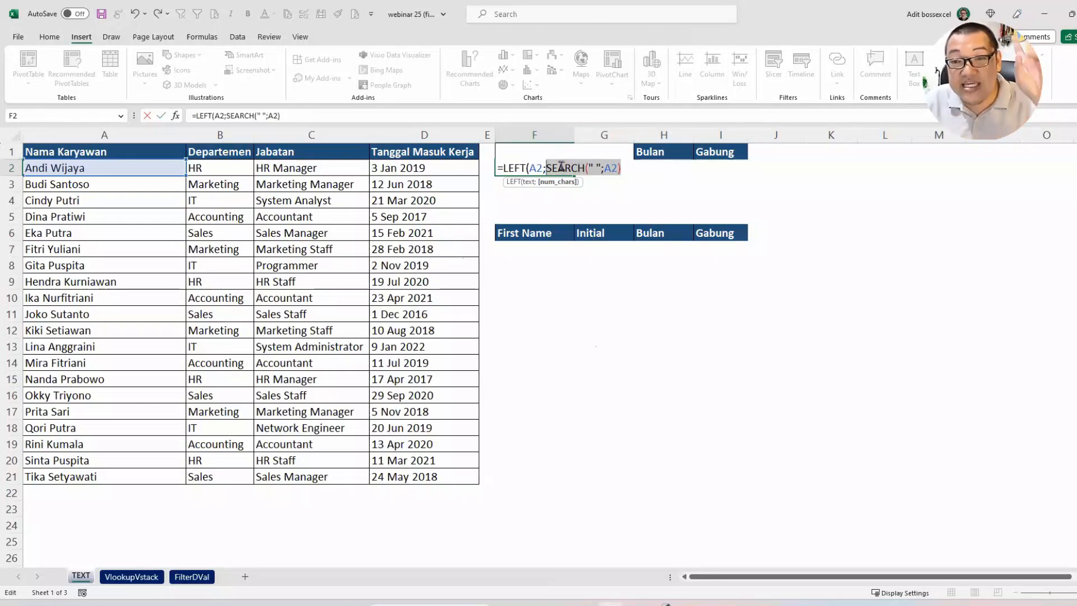
pyautogui.write('5')
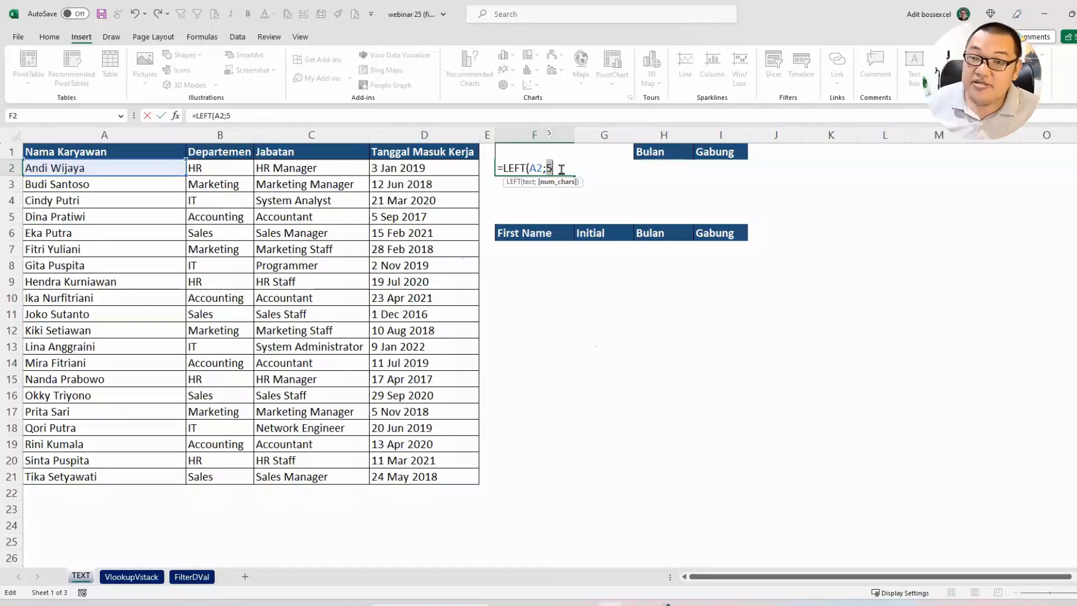
pyautogui.hotkey('ctrl', 'z')
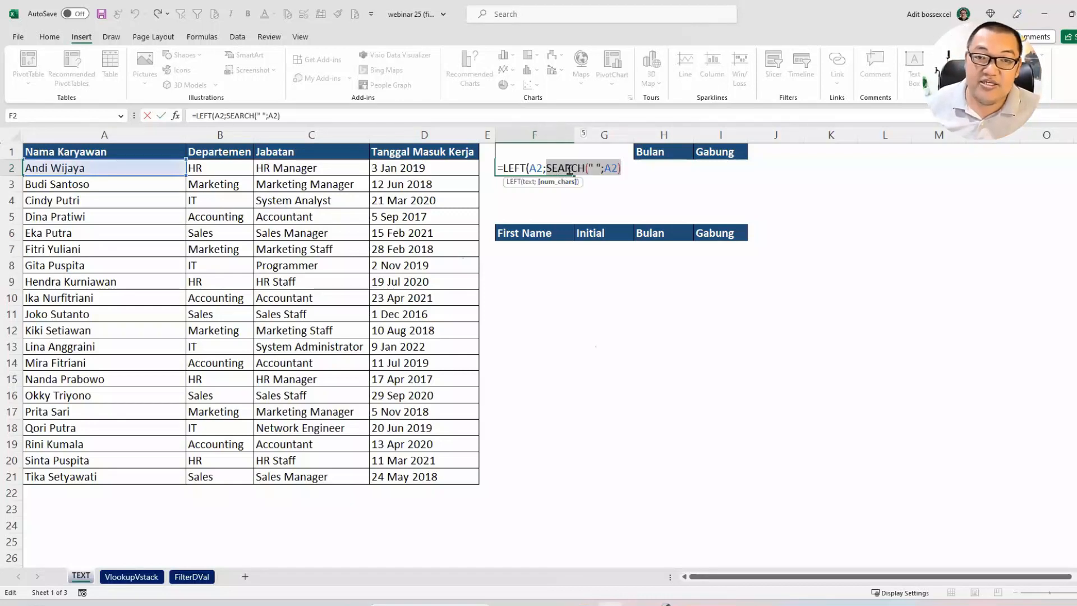
pyautogui.click(625, 168)
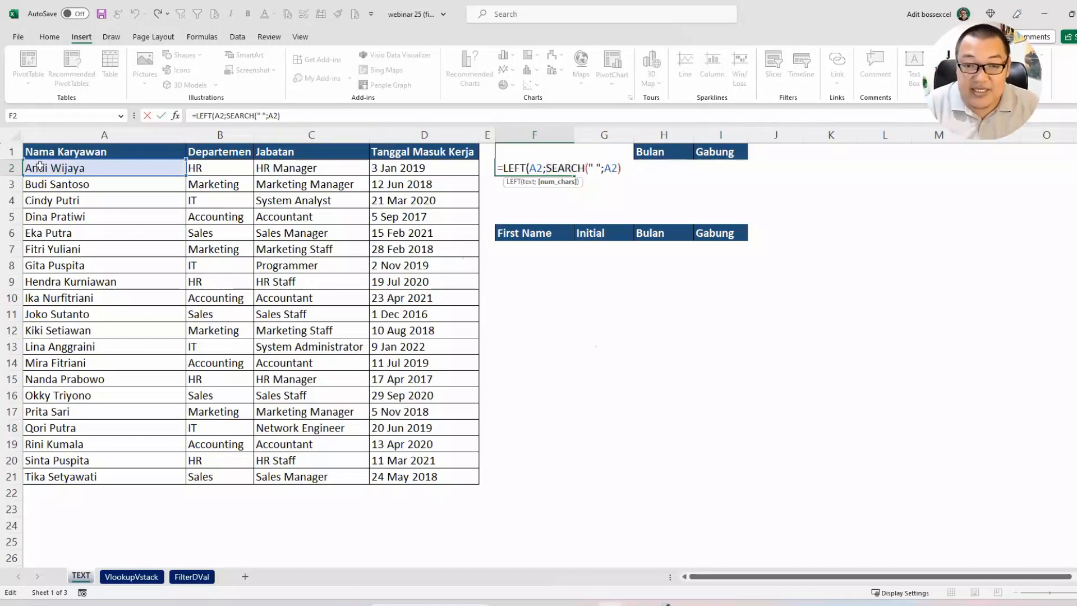
# Step: Subtract 1 from the SEARCH expression, and clear the whole character-count argument of the LEFT formula in F2
pyautogui.write('-1')
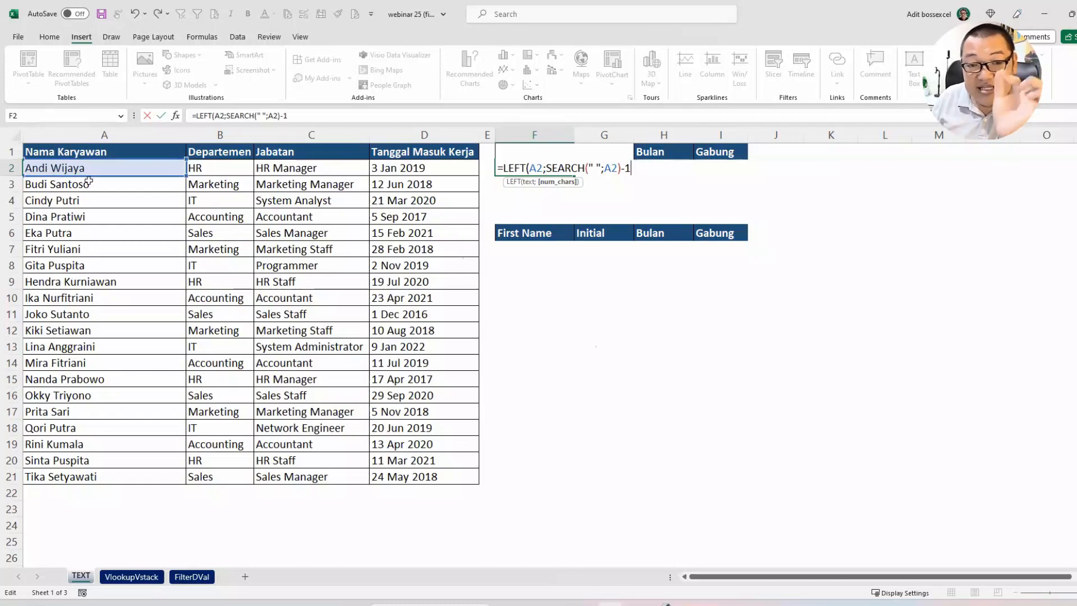
pyautogui.moveTo(632, 168); pyautogui.dragTo(556, 171)
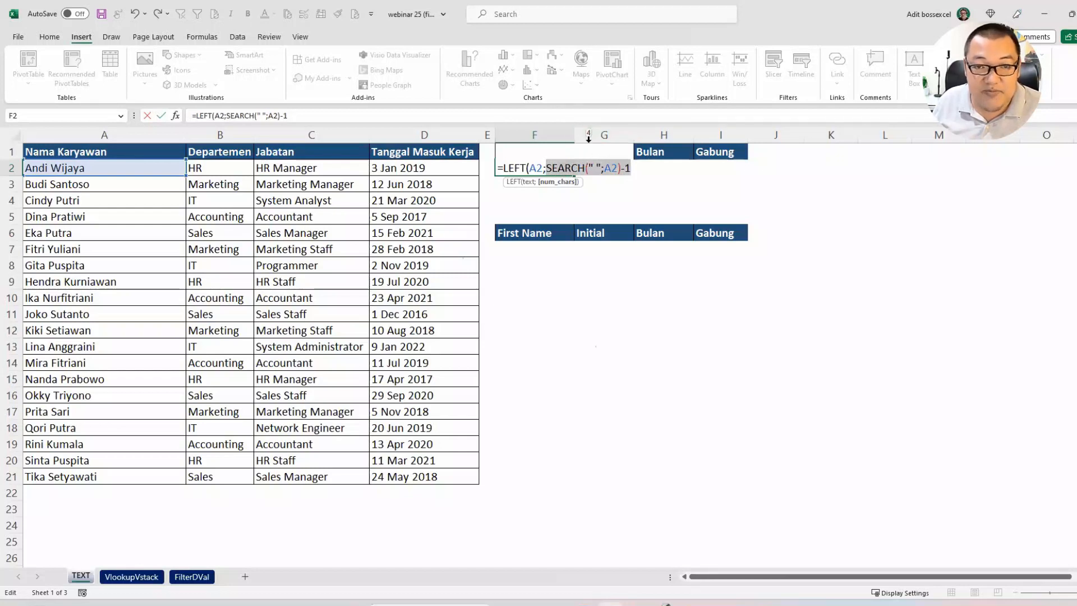
pyautogui.click(633, 168)
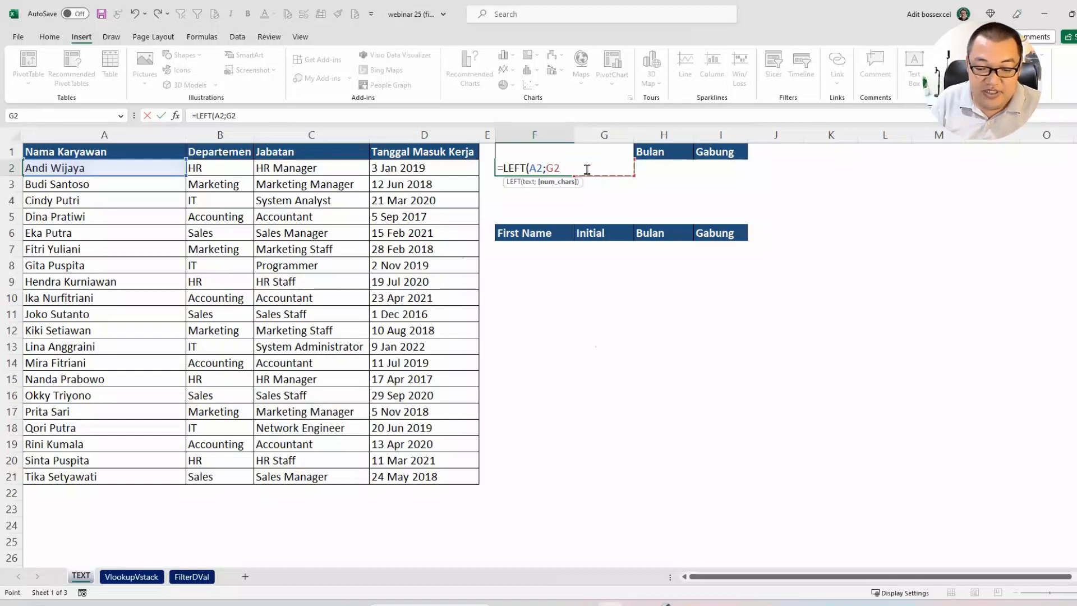
pyautogui.press('BackSpace')
pyautogui.press('BackSpace')
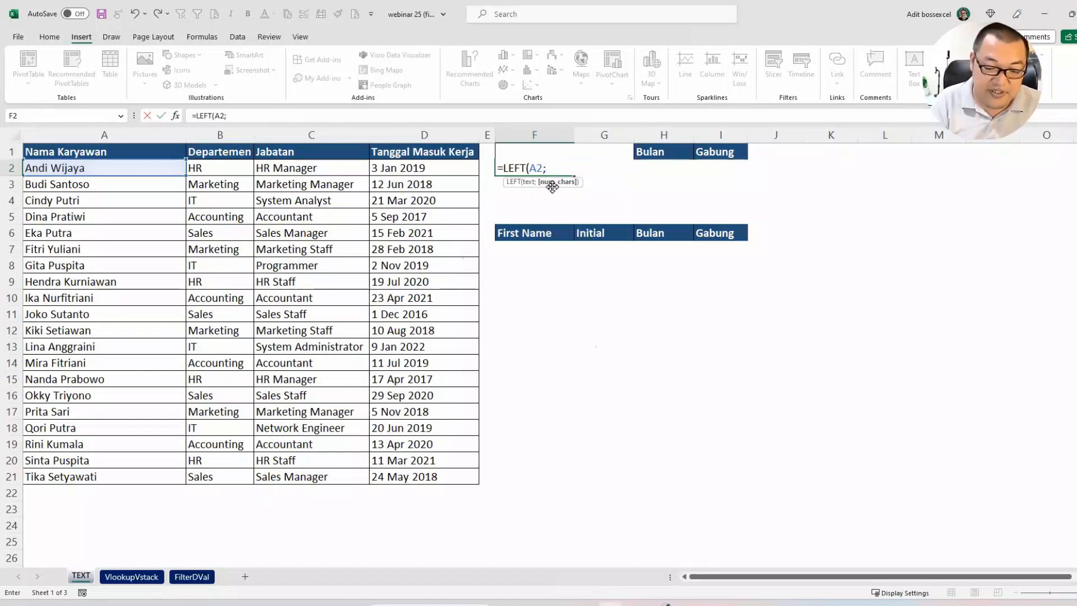
# Step: Complete the first-name formula in F2 as =LEFT(A2;SEARCH(" ";A2)-1)
pyautogui.write('sear')
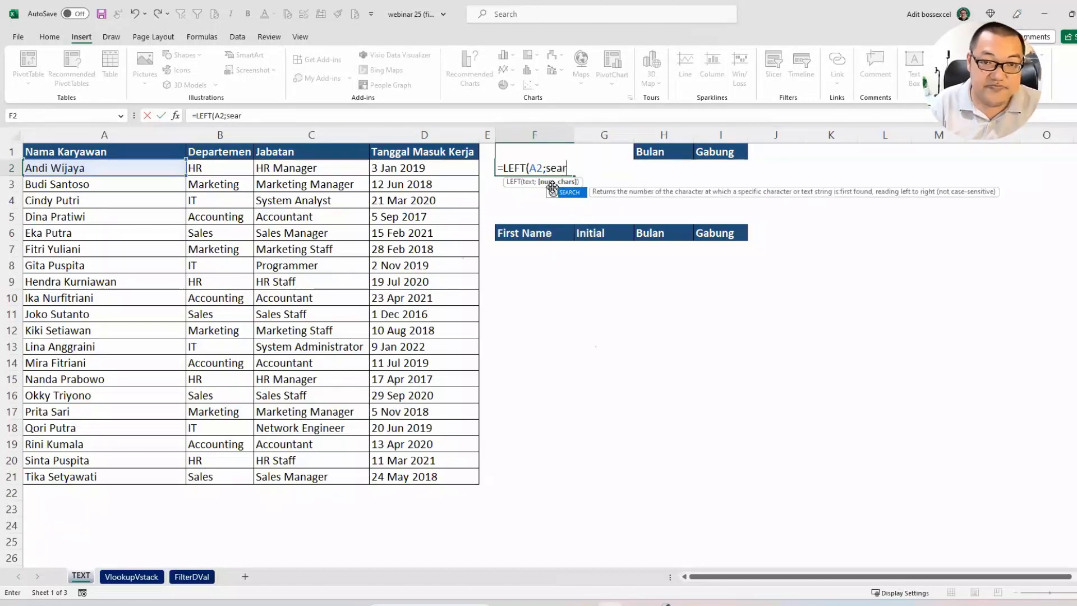
pyautogui.press('Tab')
pyautogui.write('" ";')
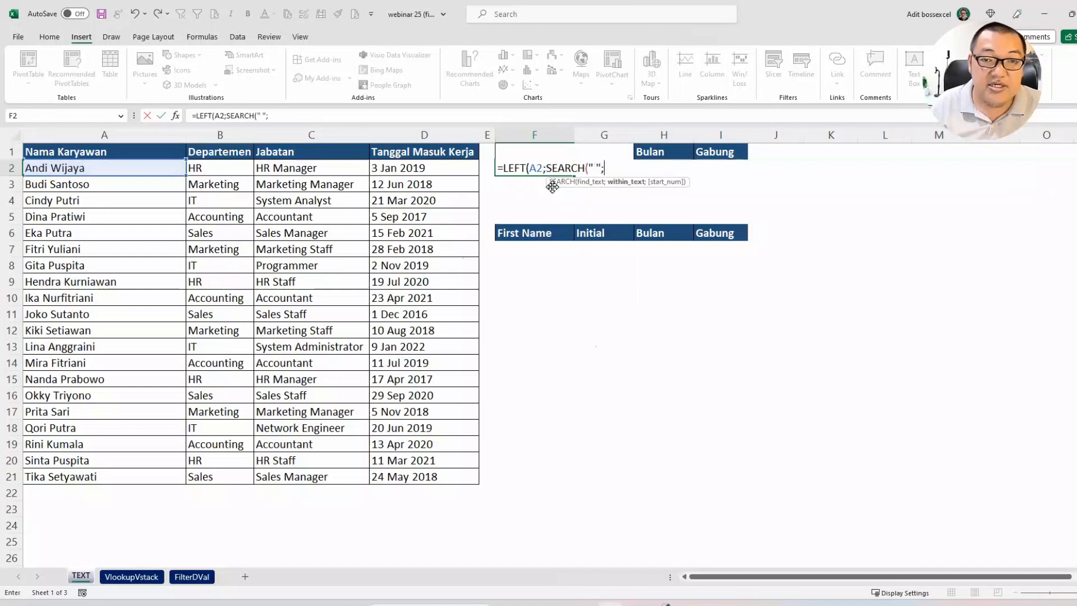
pyautogui.click(156, 165)
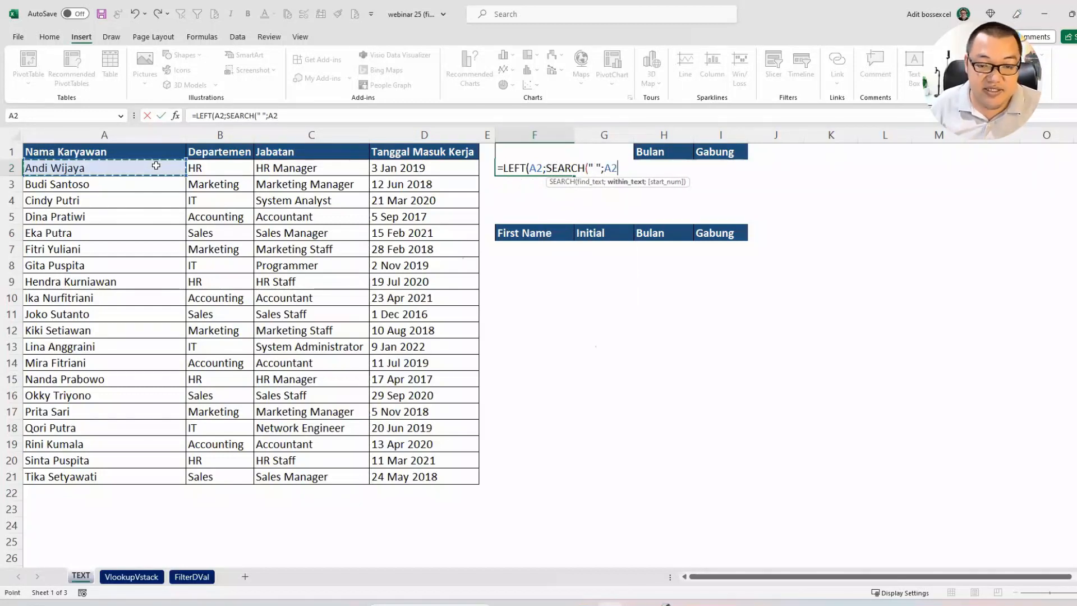
pyautogui.write(')')
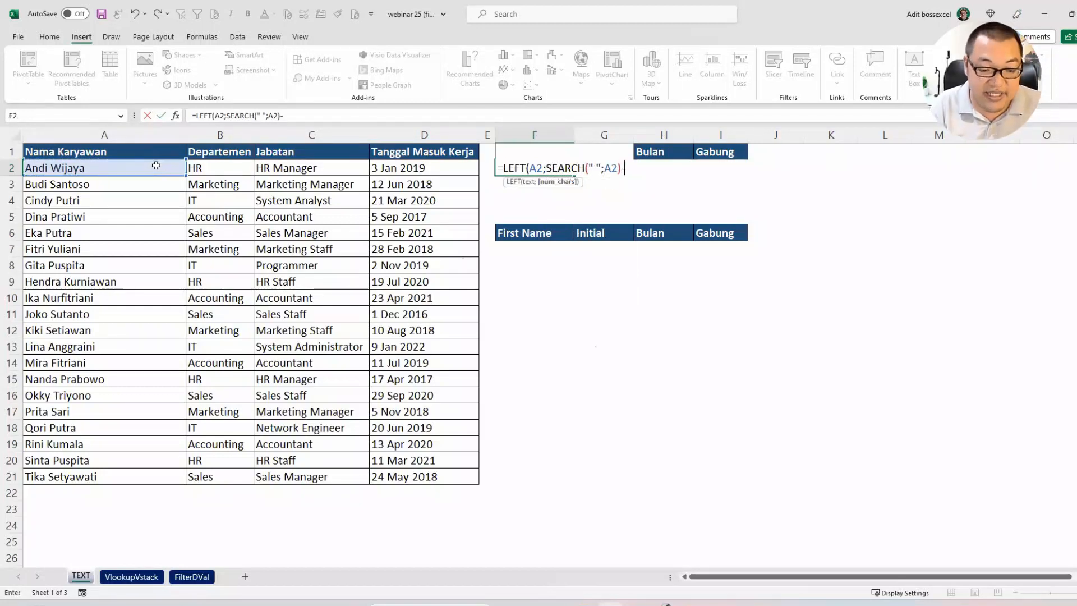
pyautogui.write('-1)')
pyautogui.press('Return')
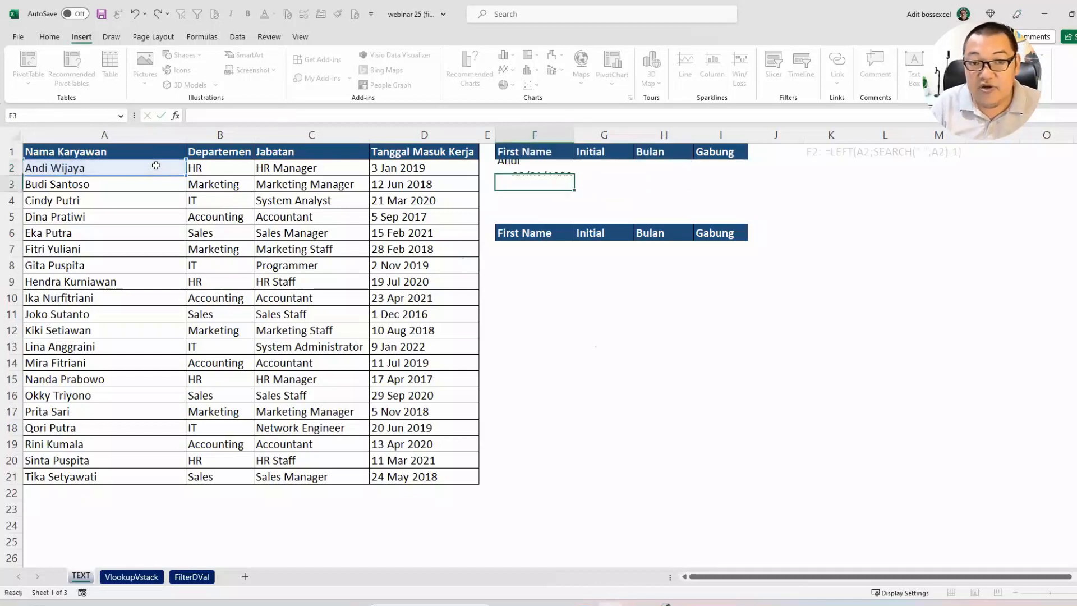
pyautogui.click(534, 169)
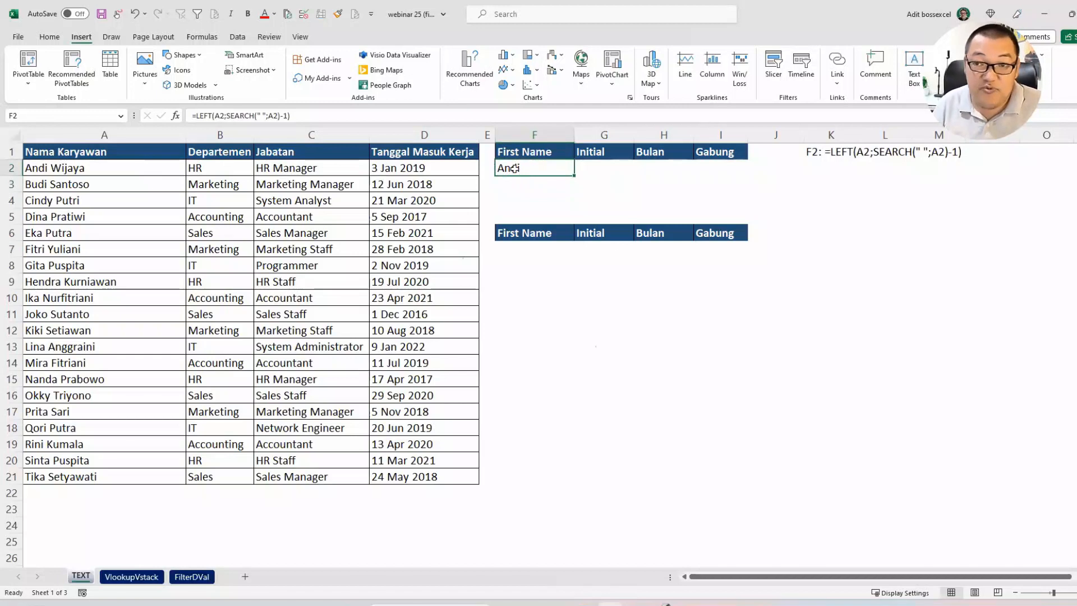
# Step: Begin the Initial formula in G2 with MID on A2, using SEARCH(" ";A2) as the start position
pyautogui.click(617, 164)
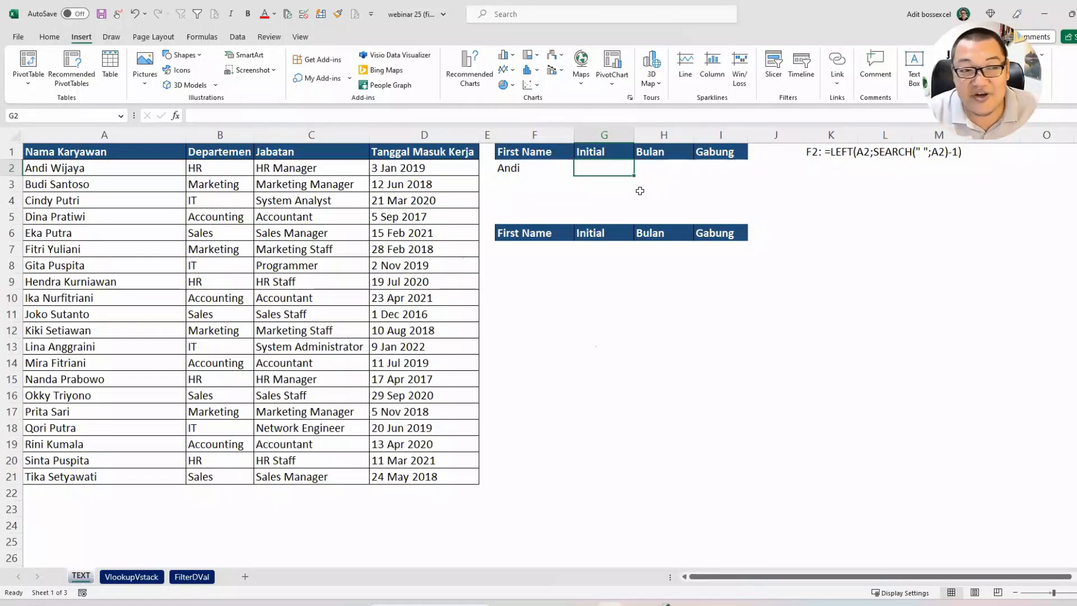
pyautogui.write('=mid(')
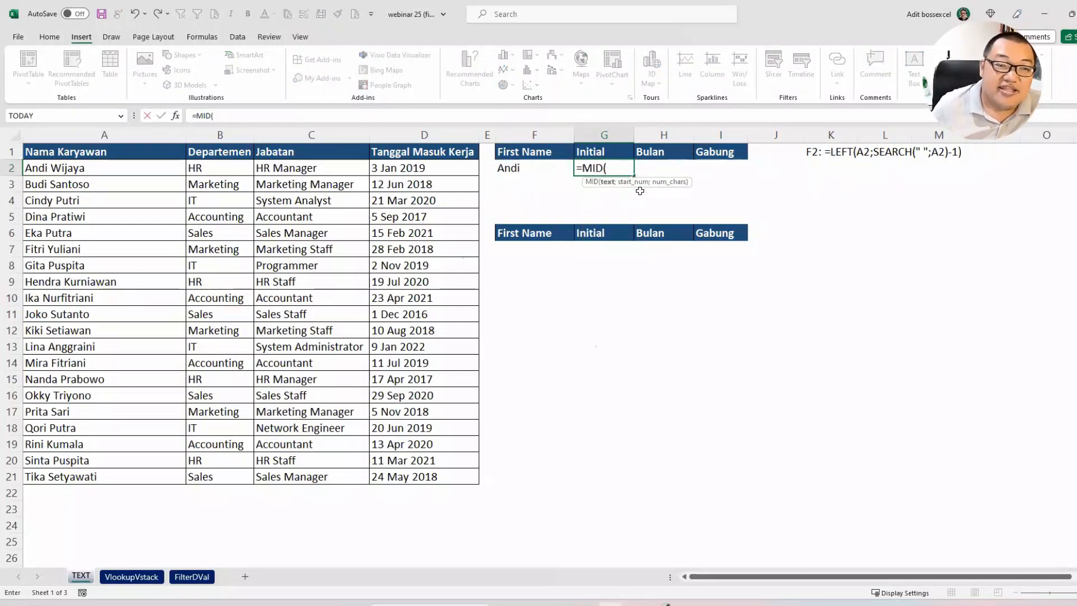
pyautogui.click(129, 164)
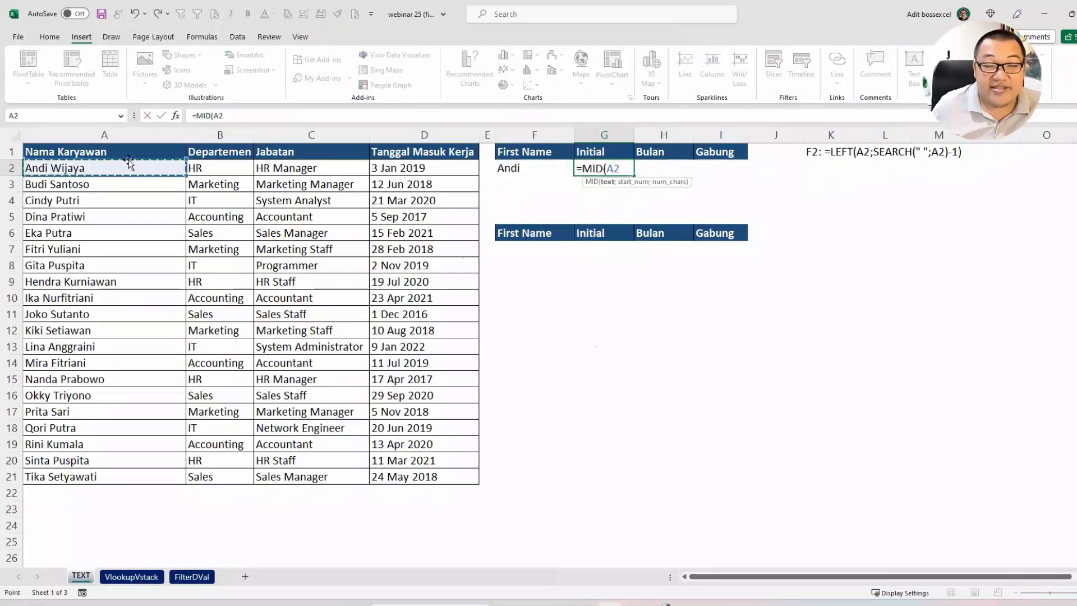
pyautogui.write(';')
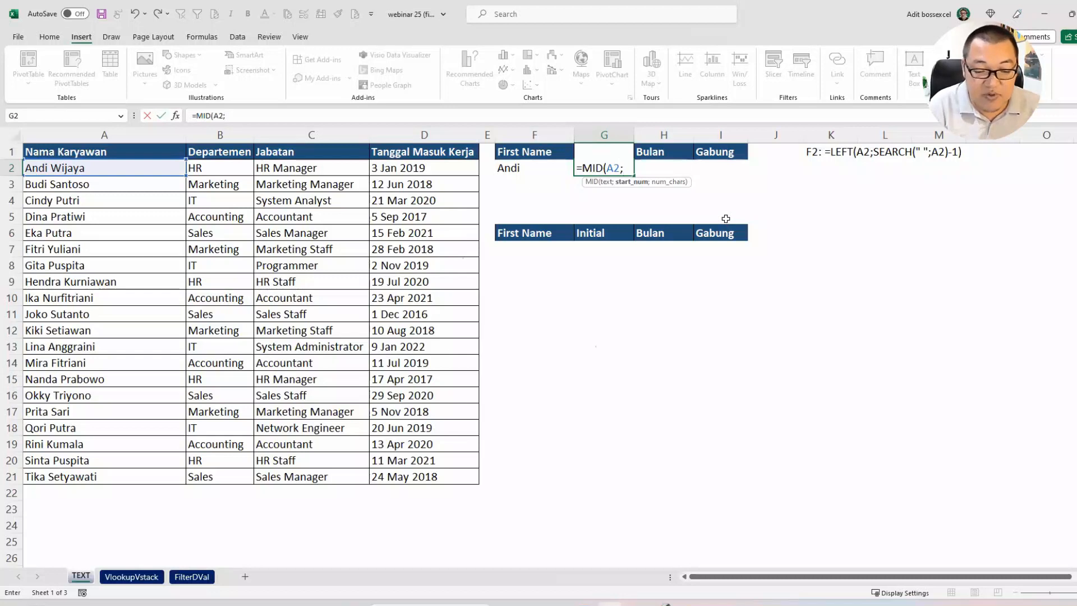
pyautogui.write('sear')
pyautogui.press('Tab')
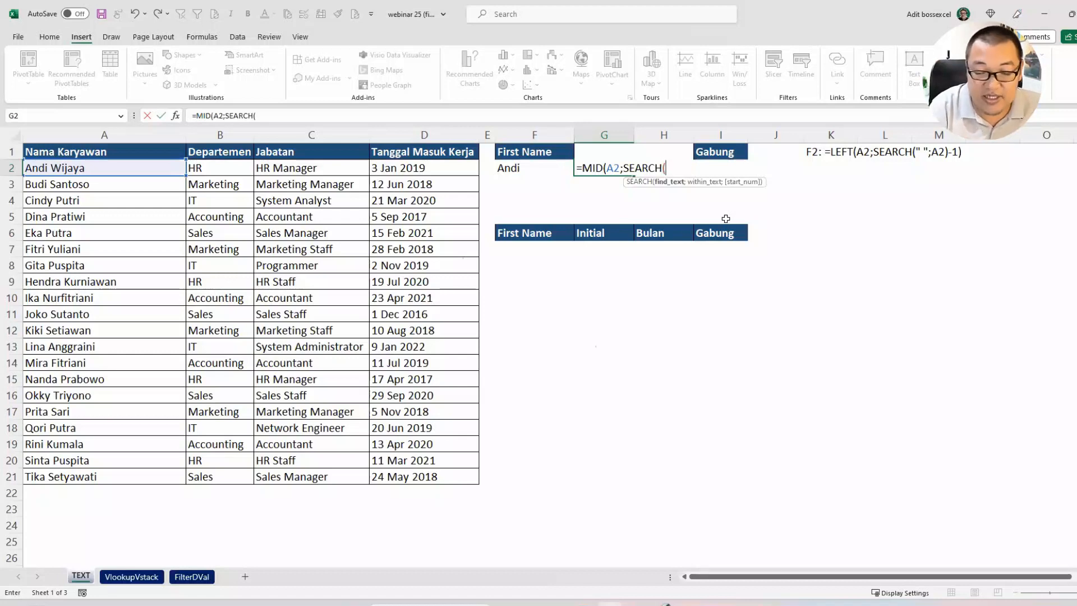
pyautogui.write('" ";')
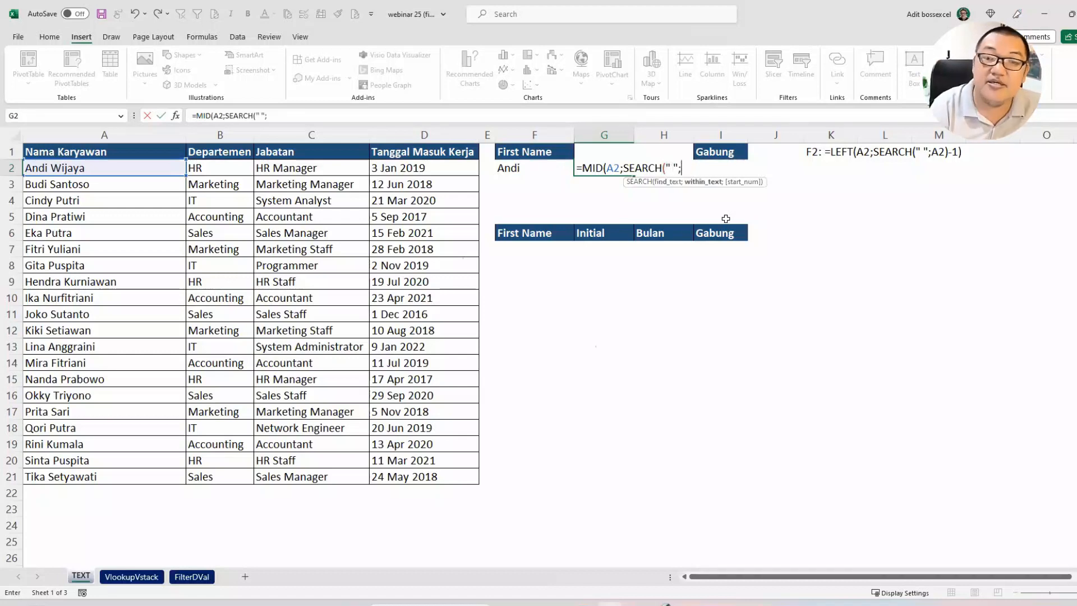
pyautogui.click(157, 170)
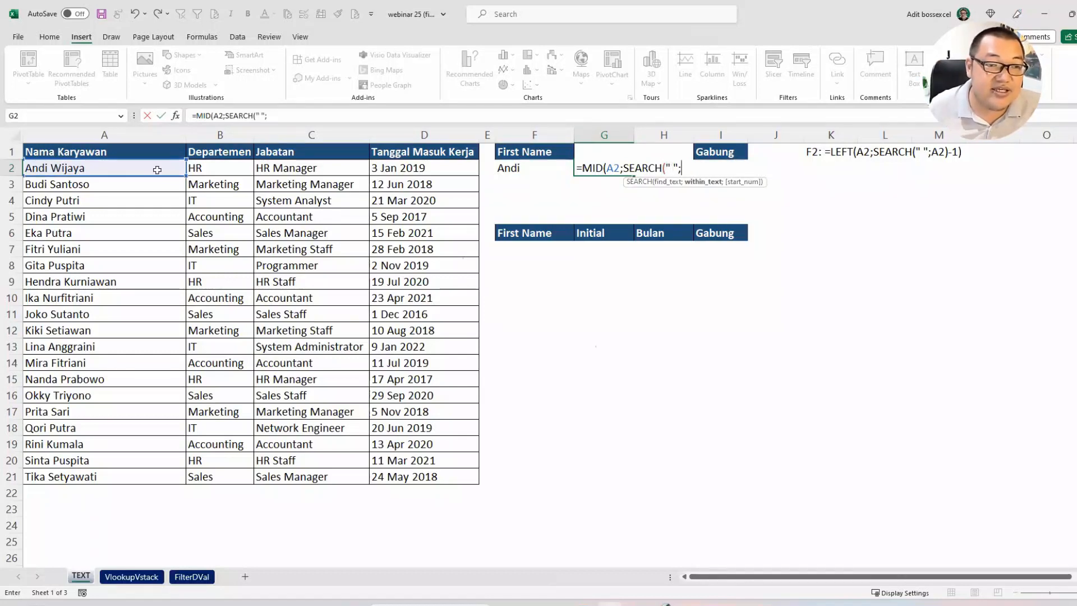
pyautogui.write(')')
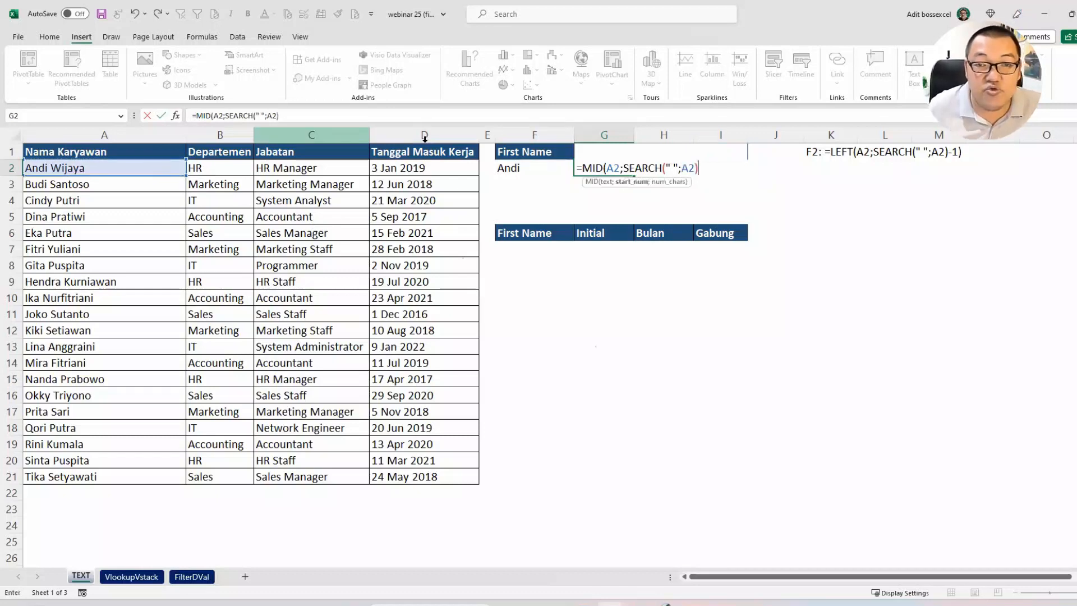
# Step: Add 1 to the SEARCH start position and complete G2 as =MID(A2;SEARCH(" ";A2)+1;99)
pyautogui.moveTo(622, 168); pyautogui.dragTo(698, 169)
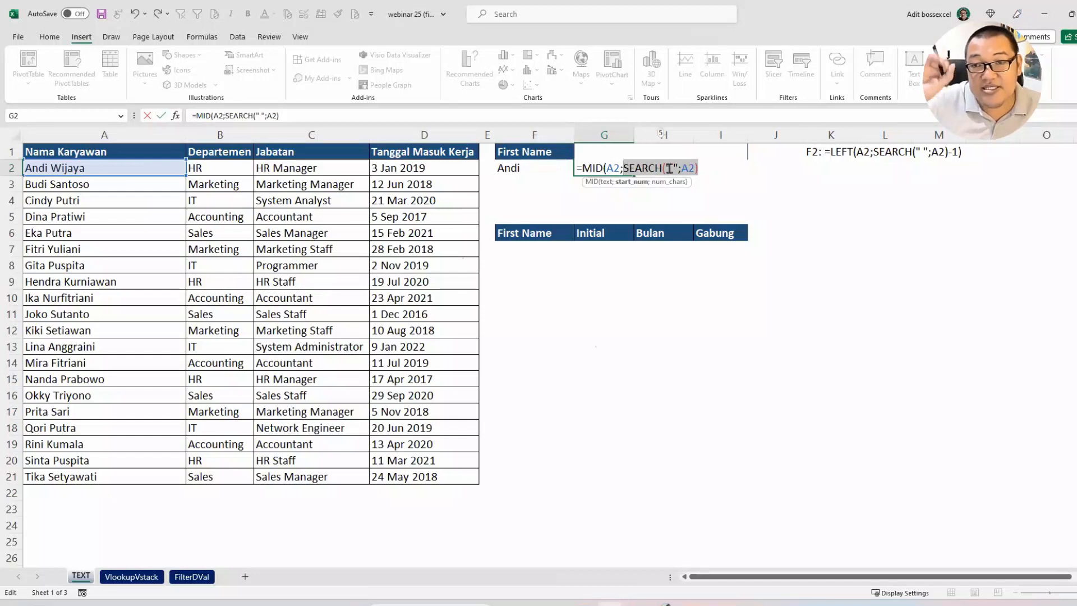
pyautogui.click(713, 171)
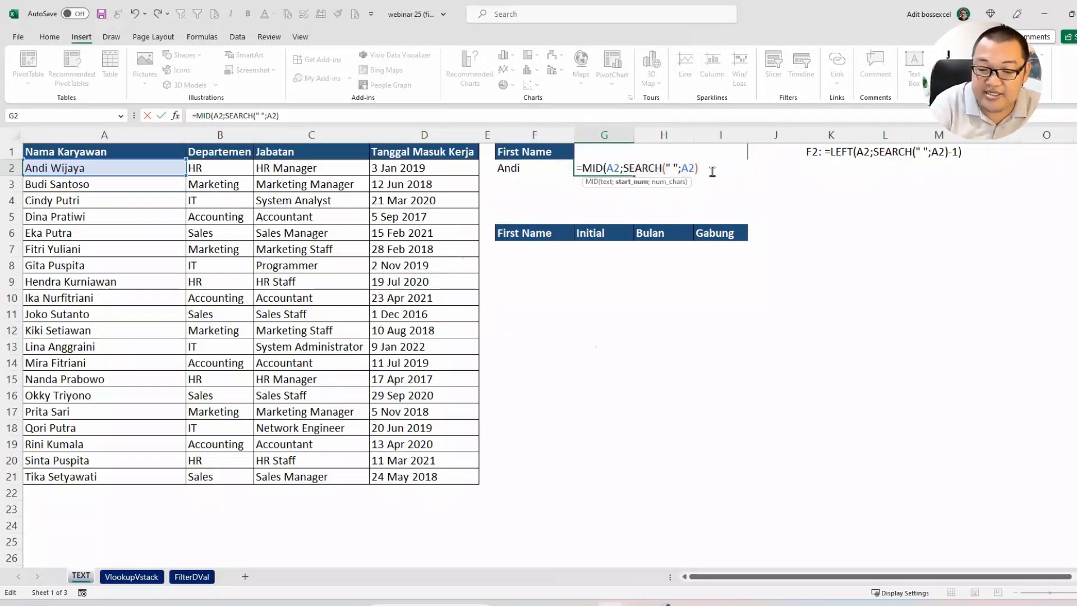
pyautogui.write('+1')
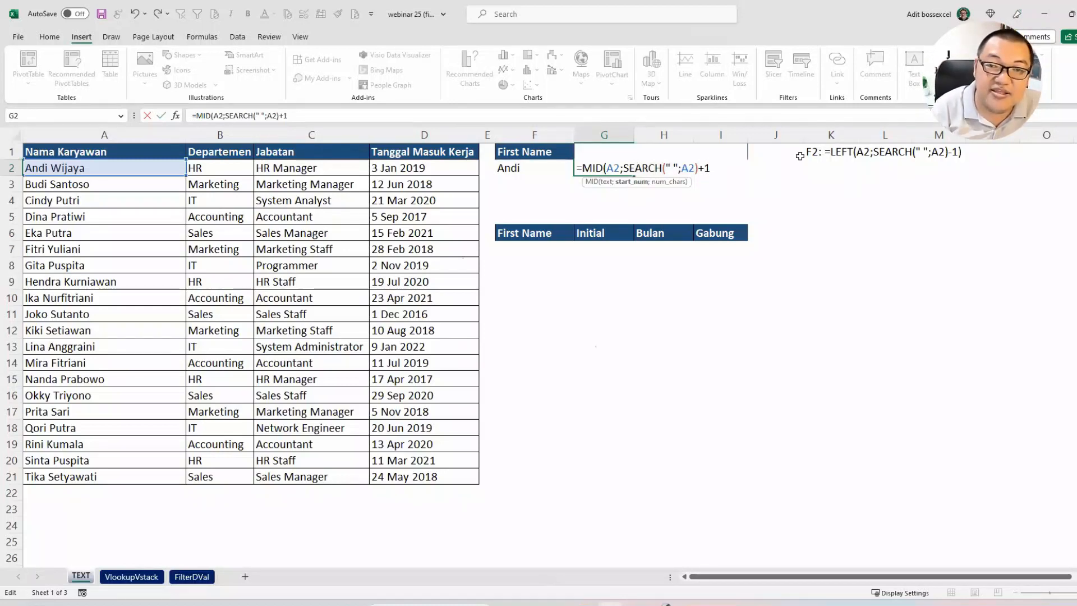
pyautogui.write(';')
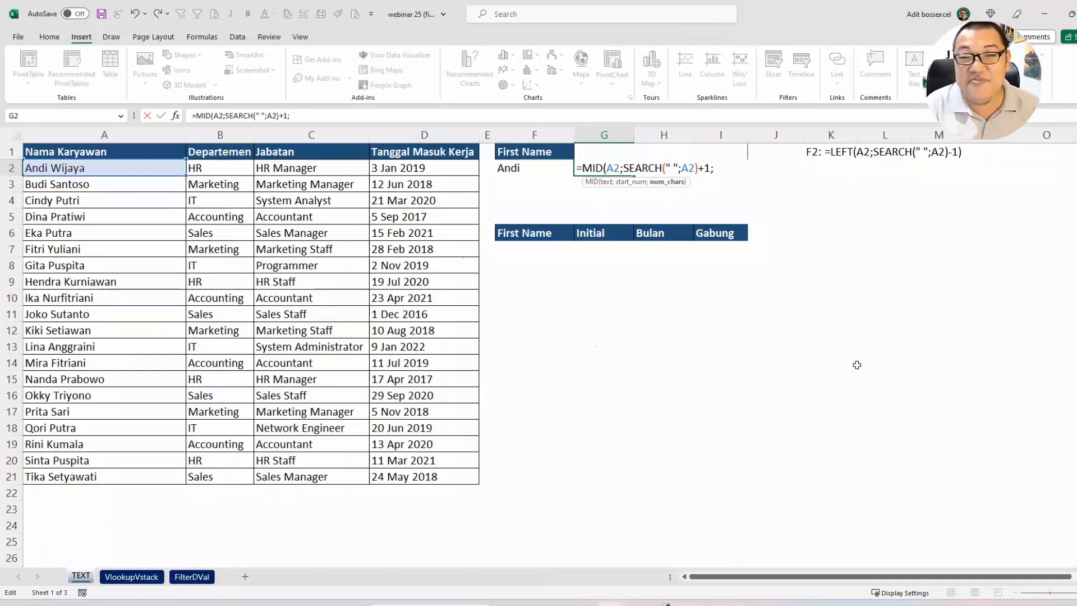
pyautogui.write('99')
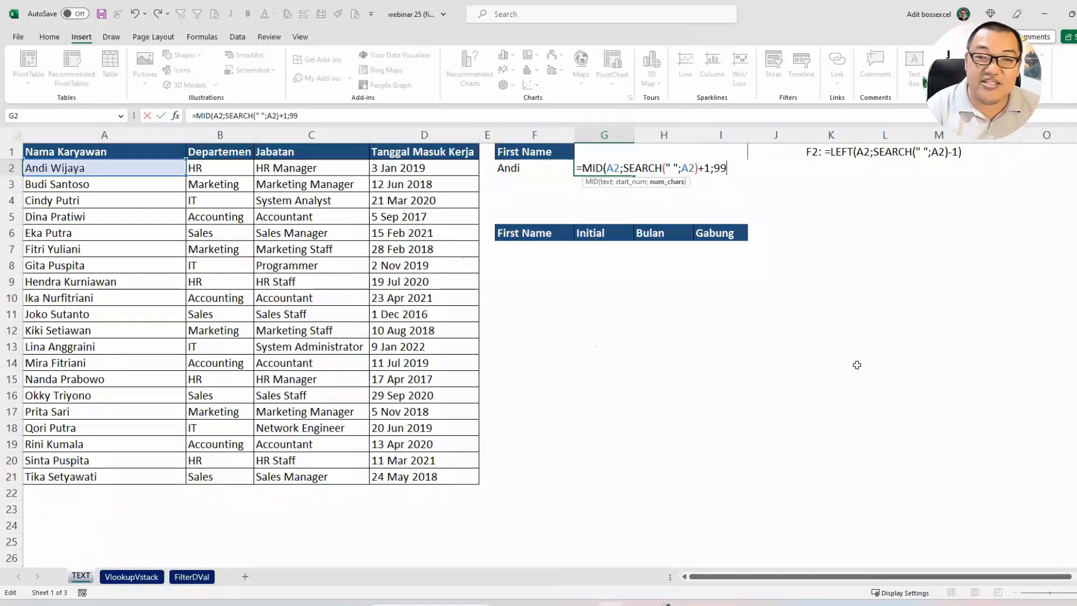
pyautogui.write(')')
pyautogui.press('Return')
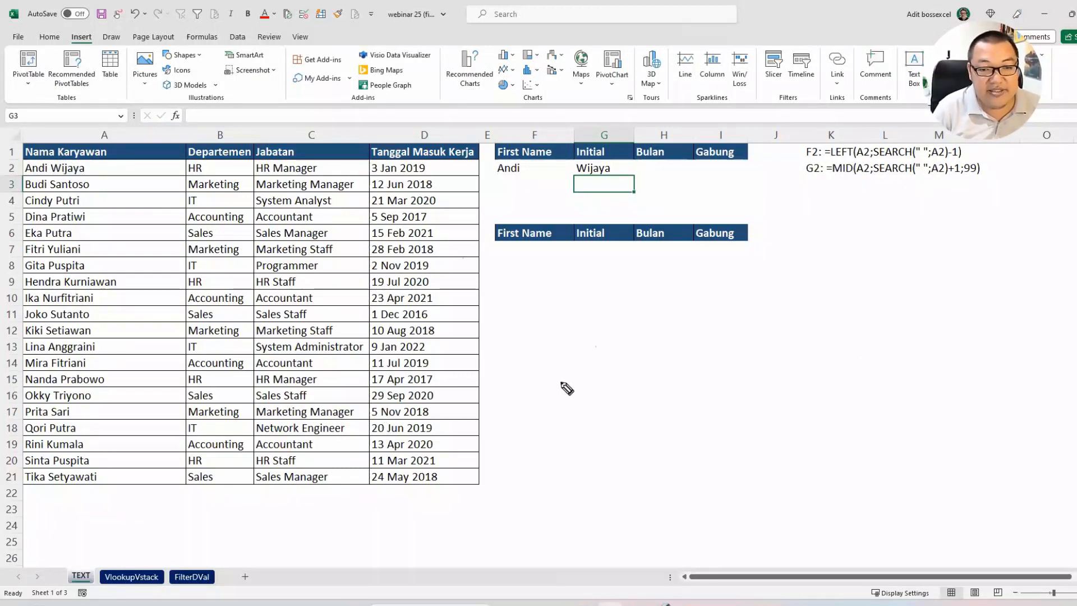
pyautogui.moveTo(563, 385)
pyautogui.mouseDown()
pyautogui.moveTo(628, 370)
pyautogui.moveTo(644, 361)
pyautogui.moveTo(638, 349)
pyautogui.moveTo(743, 354)
pyautogui.moveTo(769, 360)
pyautogui.moveTo(775, 412)
pyautogui.mouseUp()
pyautogui.moveTo(775, 355); pyautogui.dragTo(760, 401)
pyautogui.moveTo(803, 354); pyautogui.dragTo(806, 365)
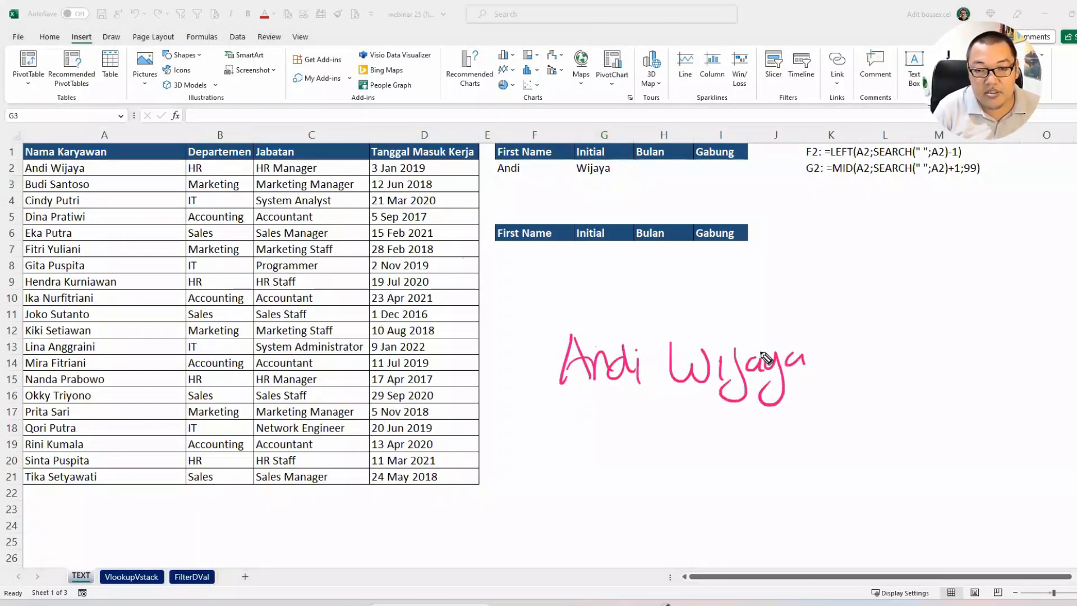
pyautogui.click(711, 339)
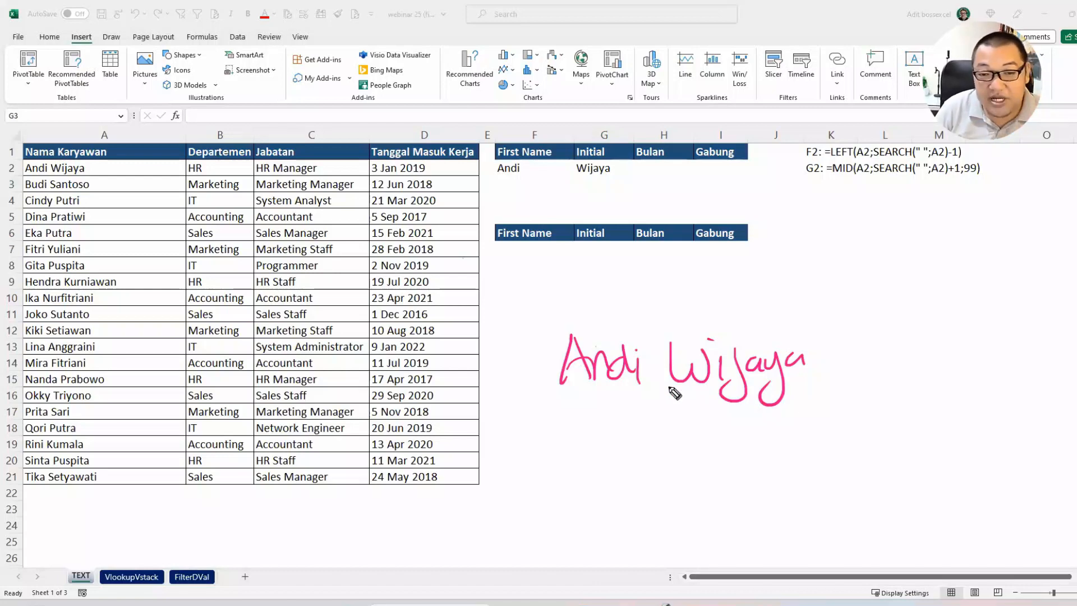
pyautogui.moveTo(654, 459); pyautogui.dragTo(666, 381)
pyautogui.moveTo(666, 470)
pyautogui.mouseDown()
pyautogui.moveTo(648, 491)
pyautogui.moveTo(677, 484)
pyautogui.mouseUp()
pyautogui.moveTo(671, 476); pyautogui.dragTo(696, 487)
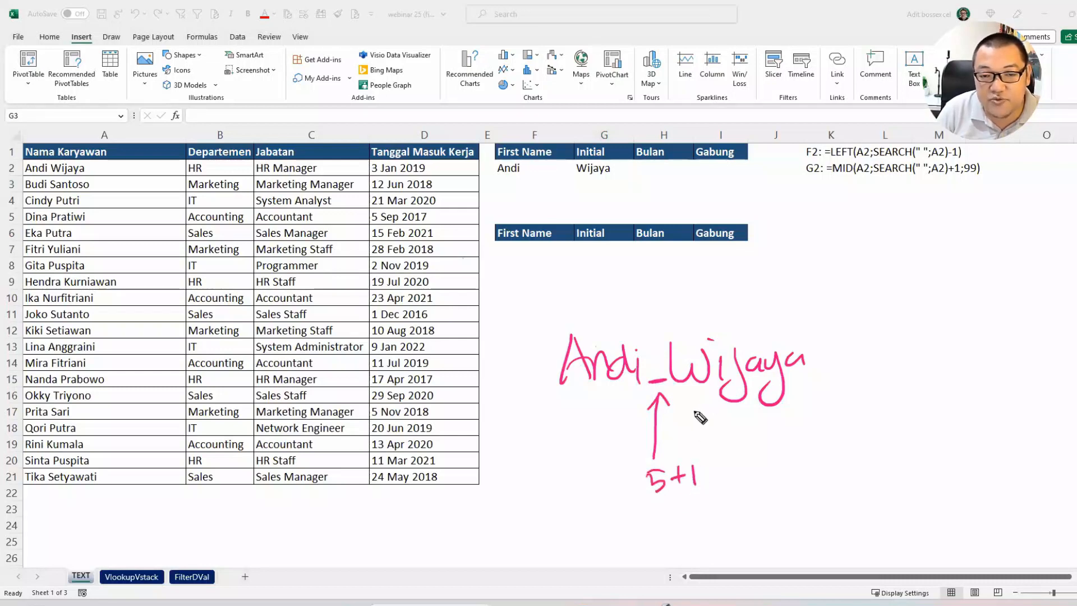
pyautogui.moveTo(689, 432)
pyautogui.mouseDown()
pyautogui.moveTo(689, 389)
pyautogui.moveTo(699, 403)
pyautogui.moveTo(686, 397)
pyautogui.mouseUp()
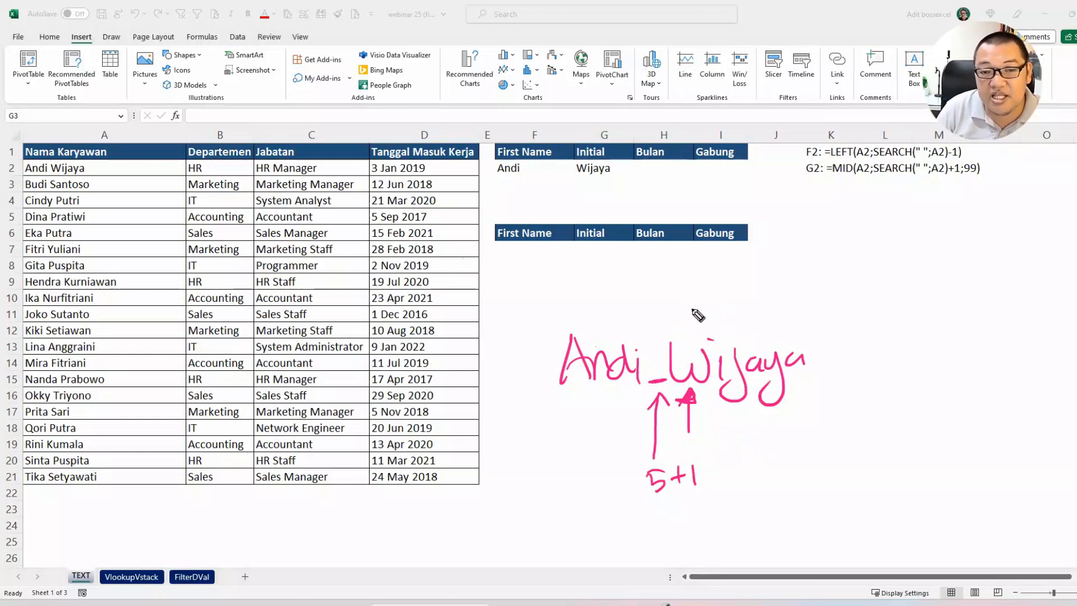
pyautogui.click(667, 318)
pyautogui.moveTo(714, 318)
pyautogui.mouseDown()
pyautogui.moveTo(798, 315)
pyautogui.moveTo(817, 328)
pyautogui.mouseUp()
pyautogui.moveTo(820, 278); pyautogui.dragTo(826, 315)
pyautogui.moveTo(846, 284); pyautogui.dragTo(845, 316)
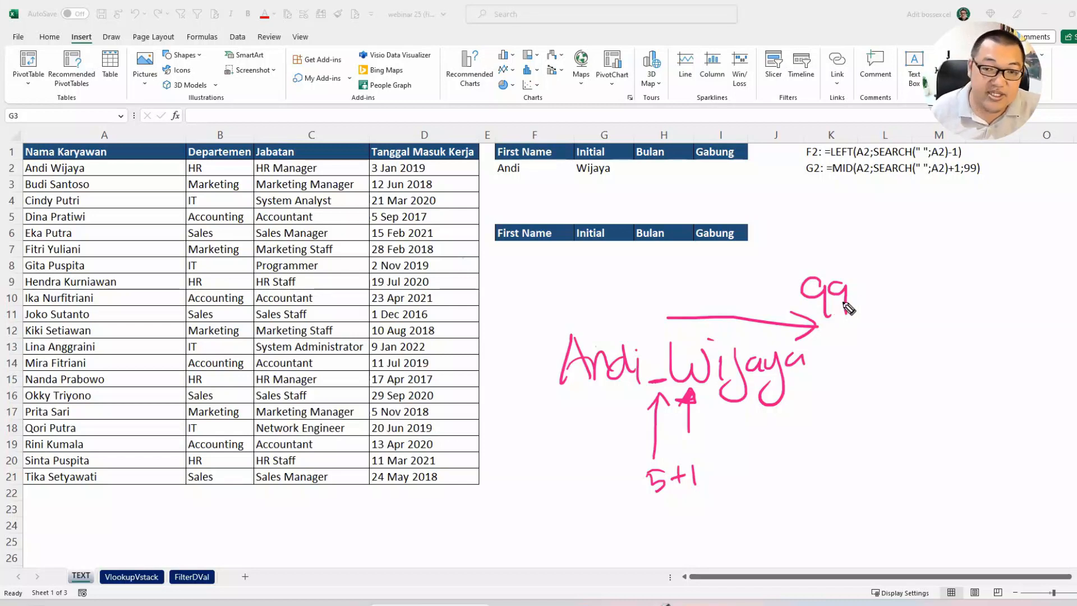
pyautogui.press('Escape')
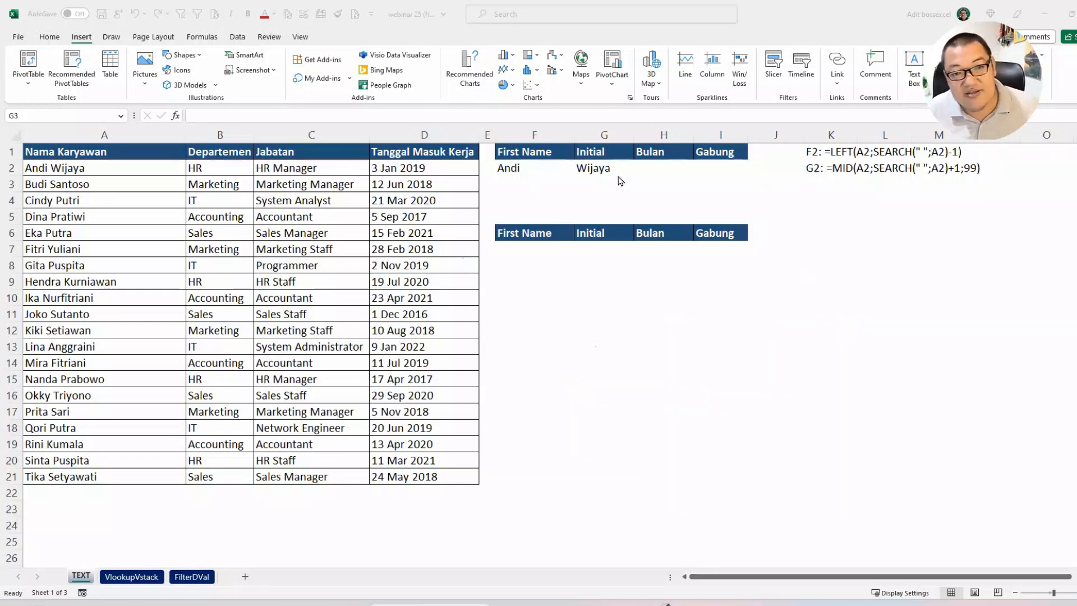
# Step: Wrap the G2 formula in LEFT to extract the initial, as =LEFT(MID(A2;SEARCH(" ";A2)+1;99))
pyautogui.click(601, 171)
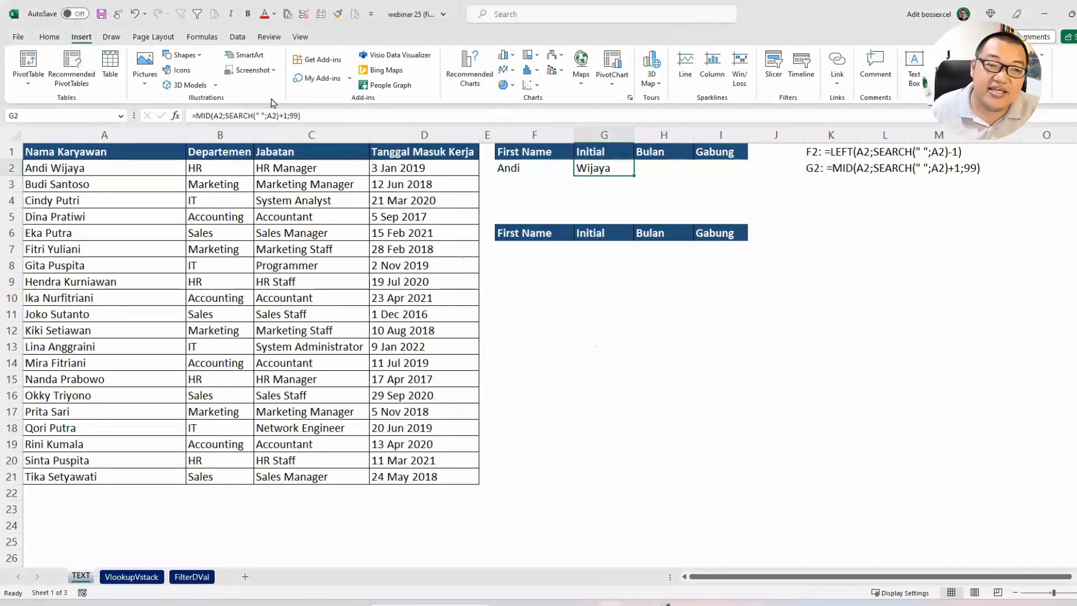
pyautogui.doubleClick(585, 167)
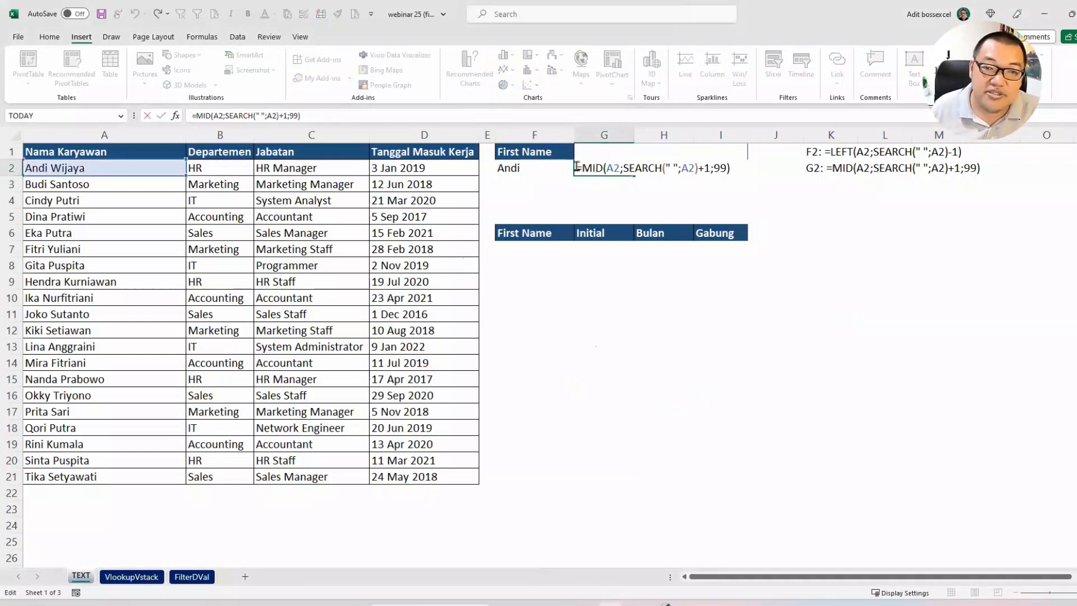
pyautogui.write('LEFT(')
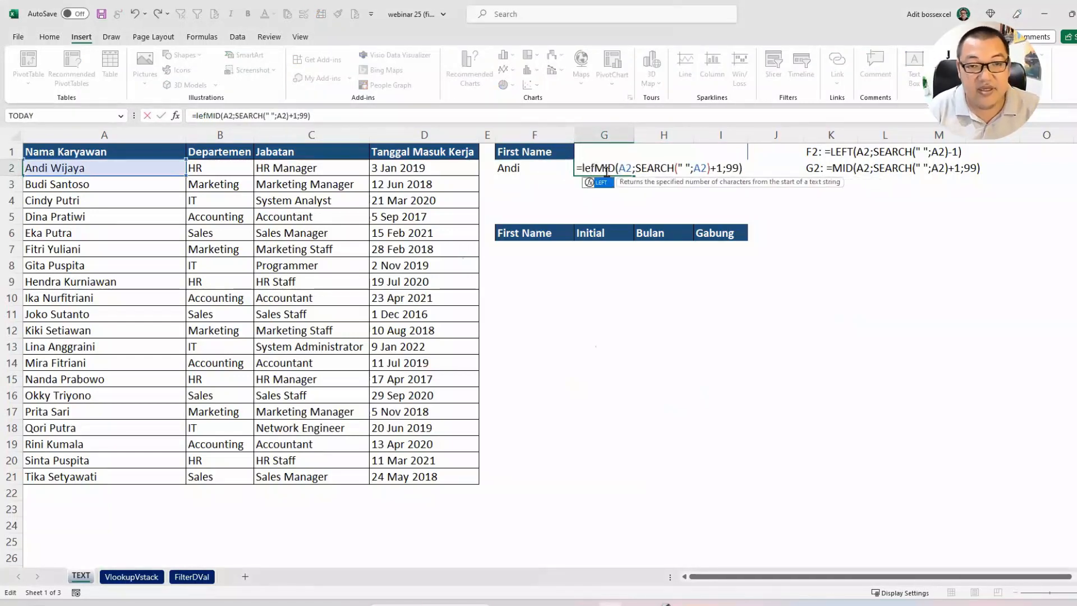
pyautogui.click(762, 168)
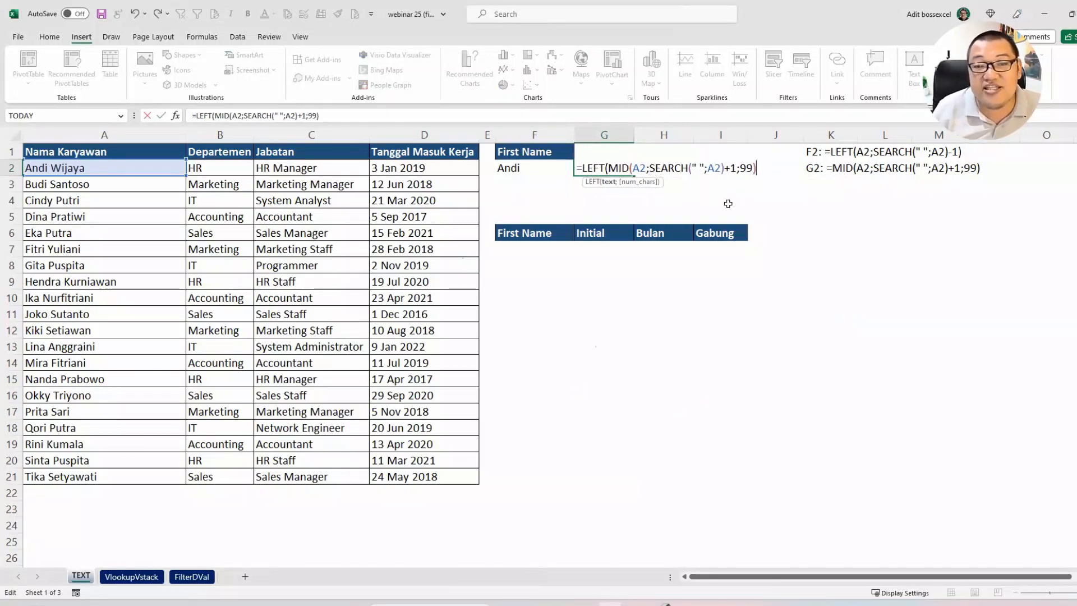
pyautogui.write(')')
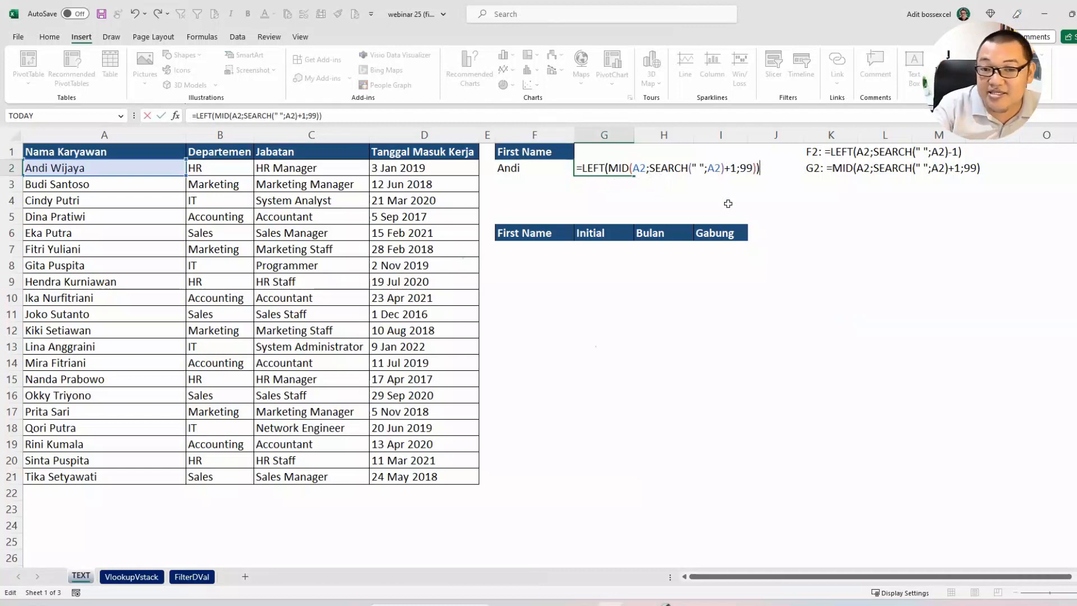
pyautogui.press('Return')
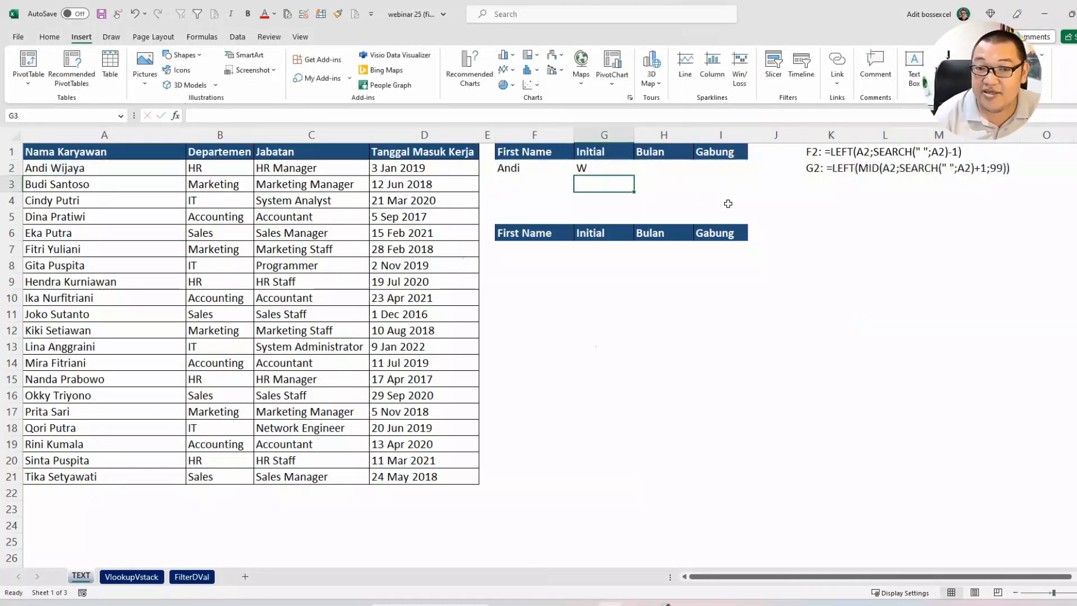
# Step: Begin the Bulan formula in H2 with MID on D2, using SEARCH(" ";D2) as the start position
pyautogui.click(666, 168)
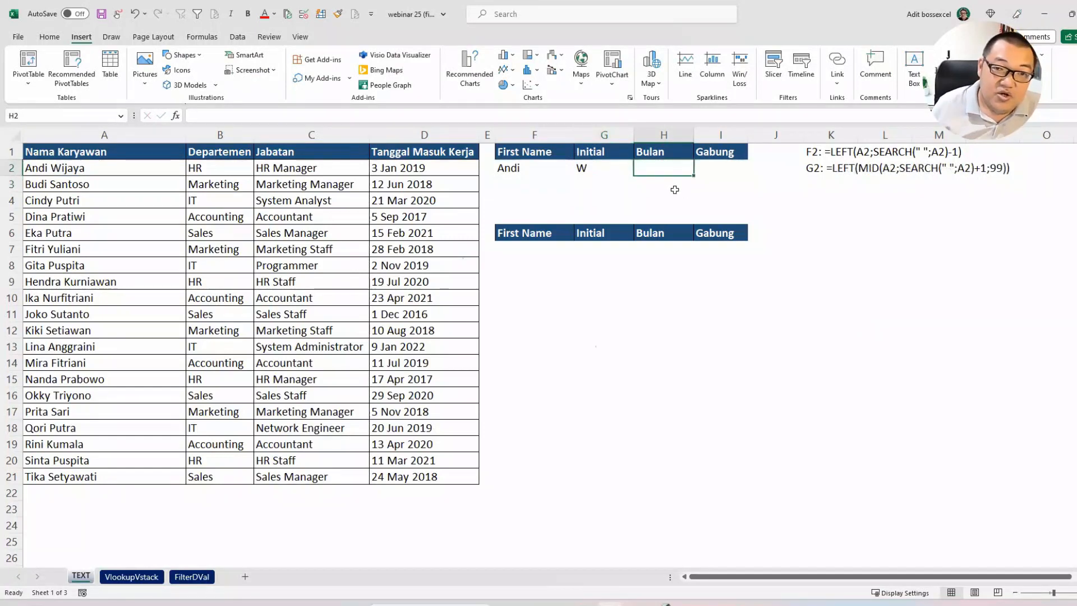
pyautogui.click(419, 167)
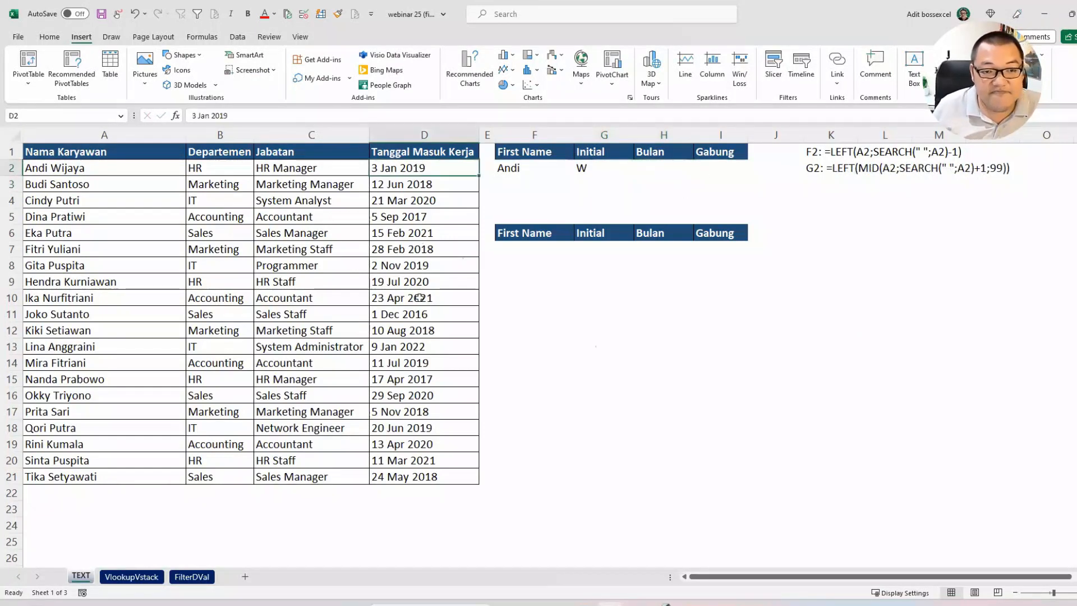
pyautogui.click(684, 167)
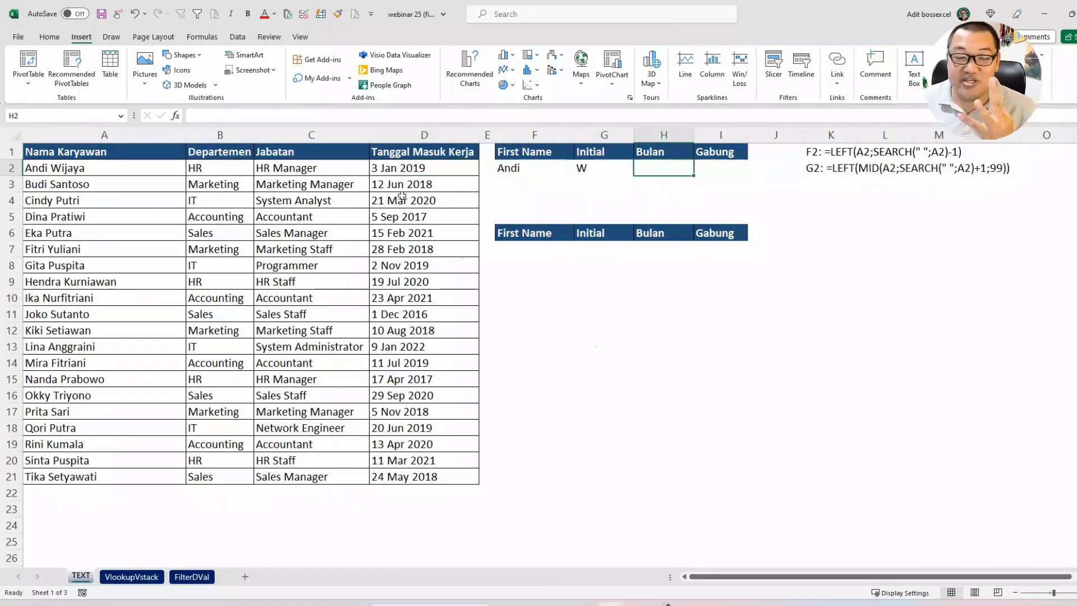
pyautogui.write('=MID(')
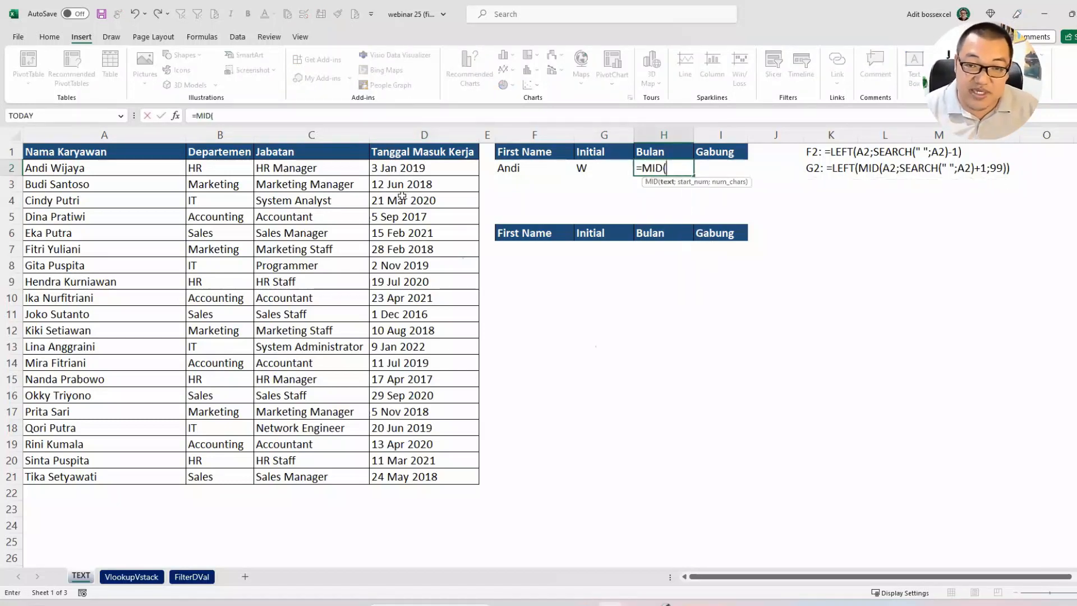
pyautogui.click(387, 171)
pyautogui.write(';')
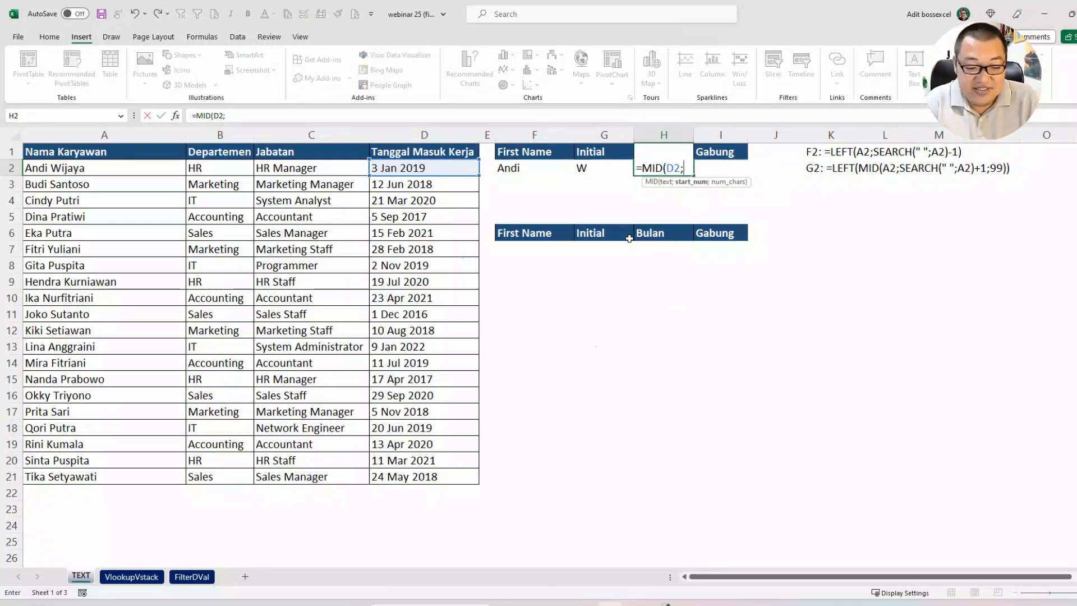
pyautogui.write('SEARCH(')
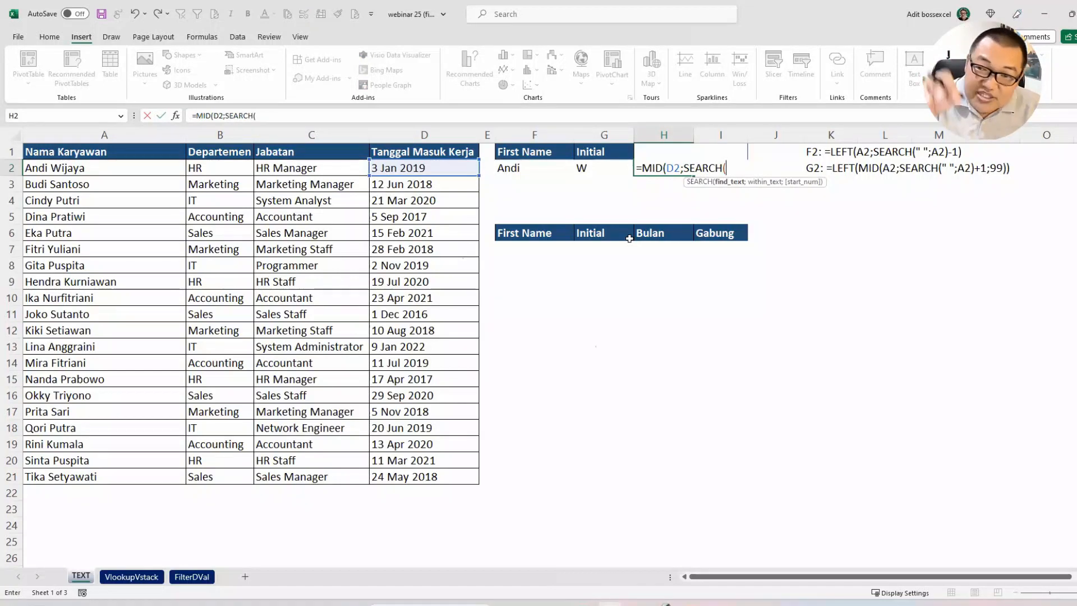
pyautogui.write('" ";')
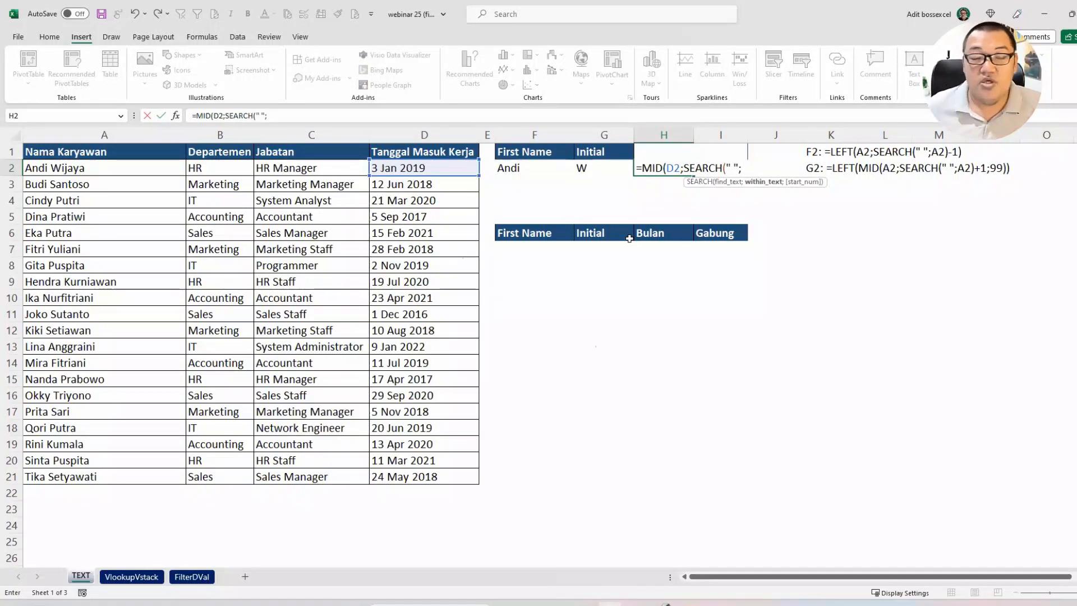
pyautogui.click(390, 171)
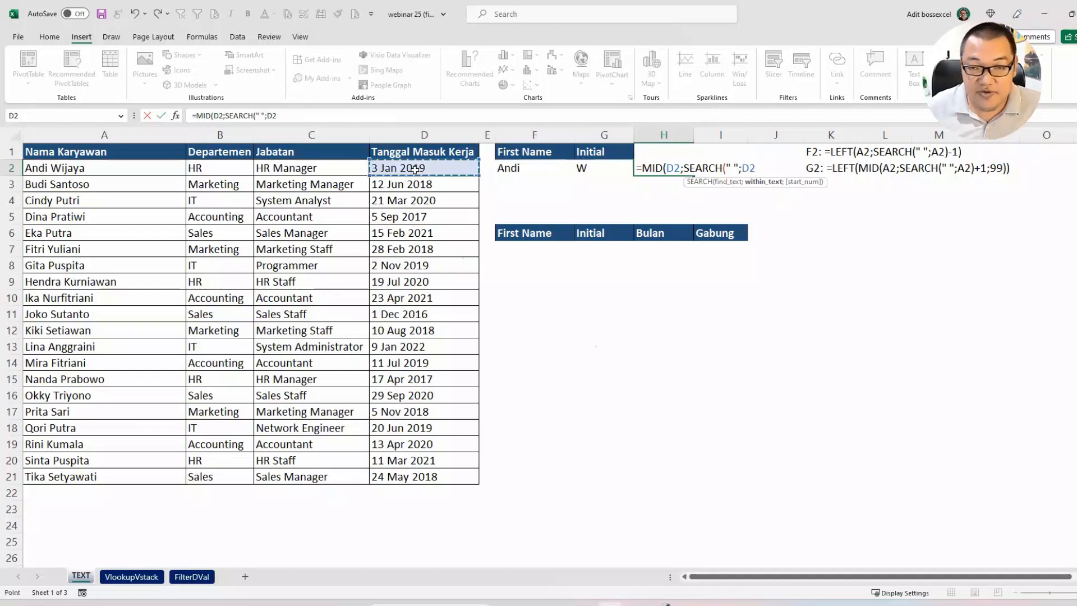
pyautogui.write(')')
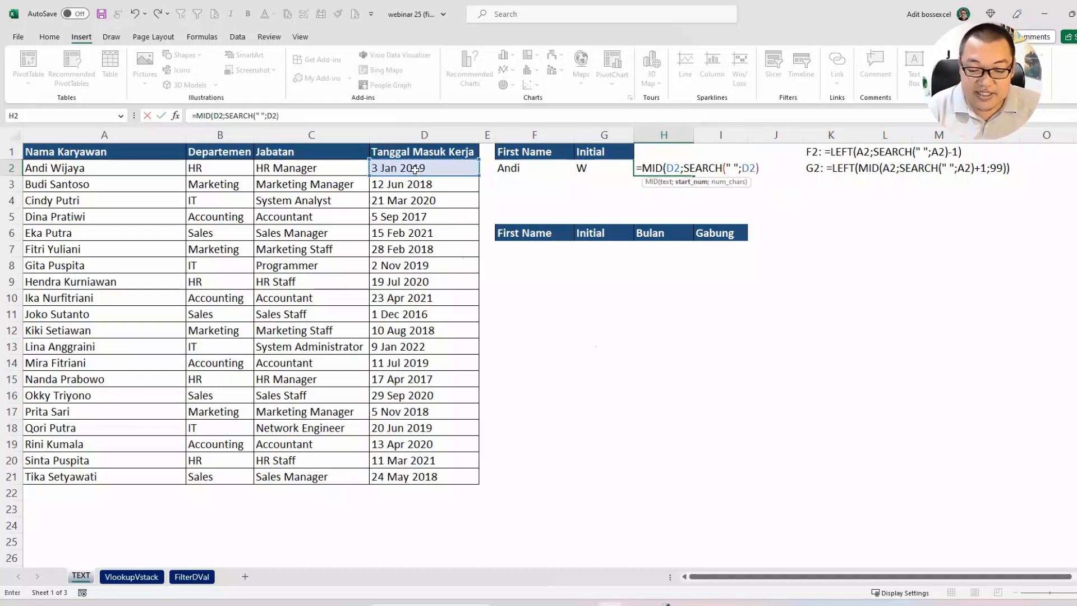
pyautogui.write('+1')
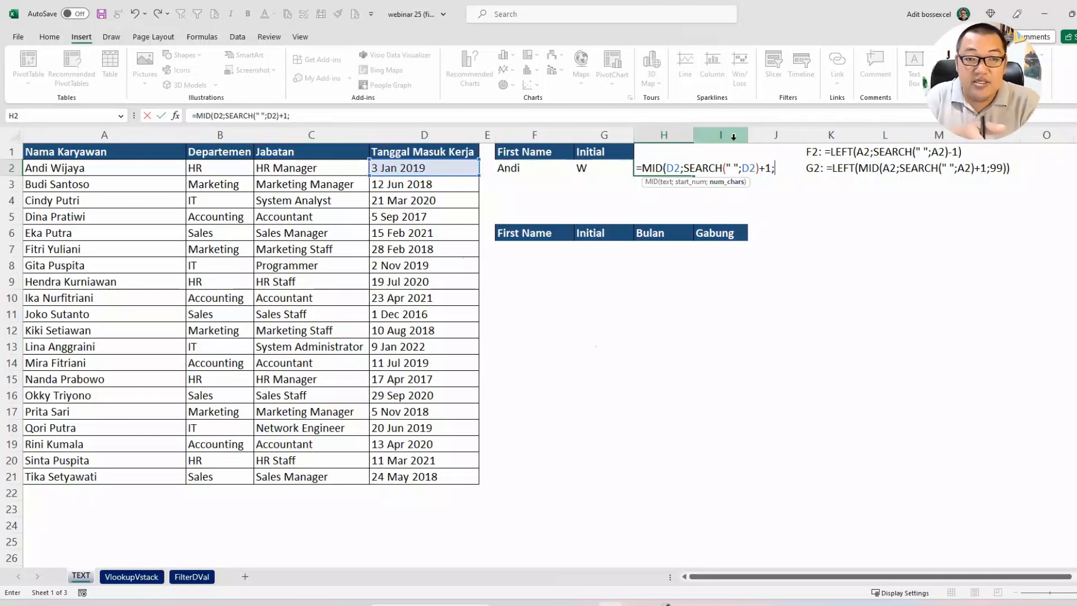
# Step: Add 1 to the SEARCH start position and complete H2 as =MID(D2;SEARCH(" ";D2)+1;3)
pyautogui.write('3')
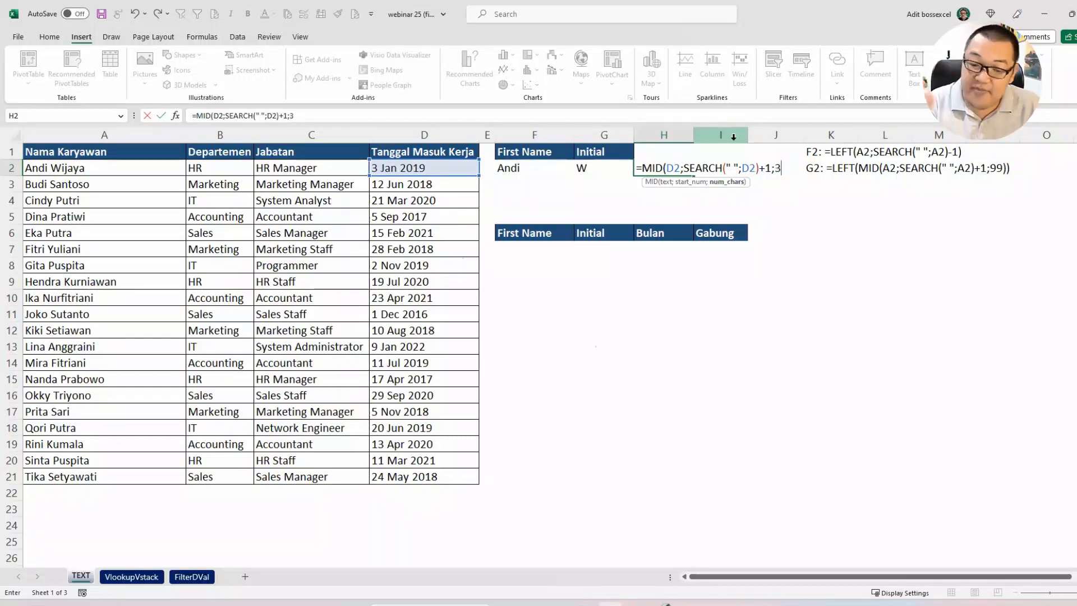
pyautogui.write(')')
pyautogui.press('Return')
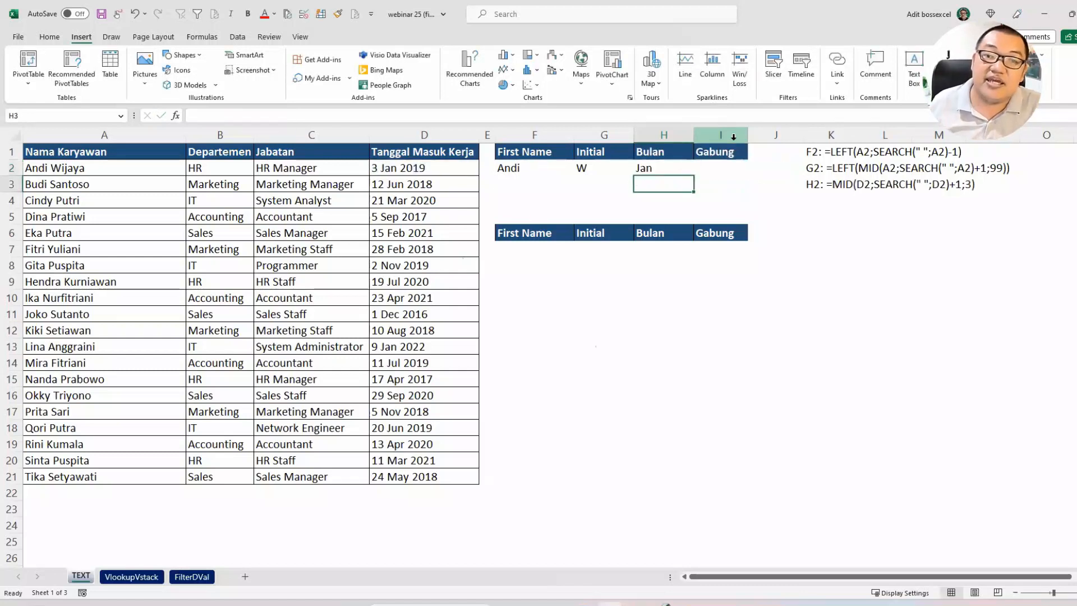
# Step: Review the formulas listed in K1:M3 and the First Name, Initial and Bulan cells F2, G2 and H2
pyautogui.click(740, 171)
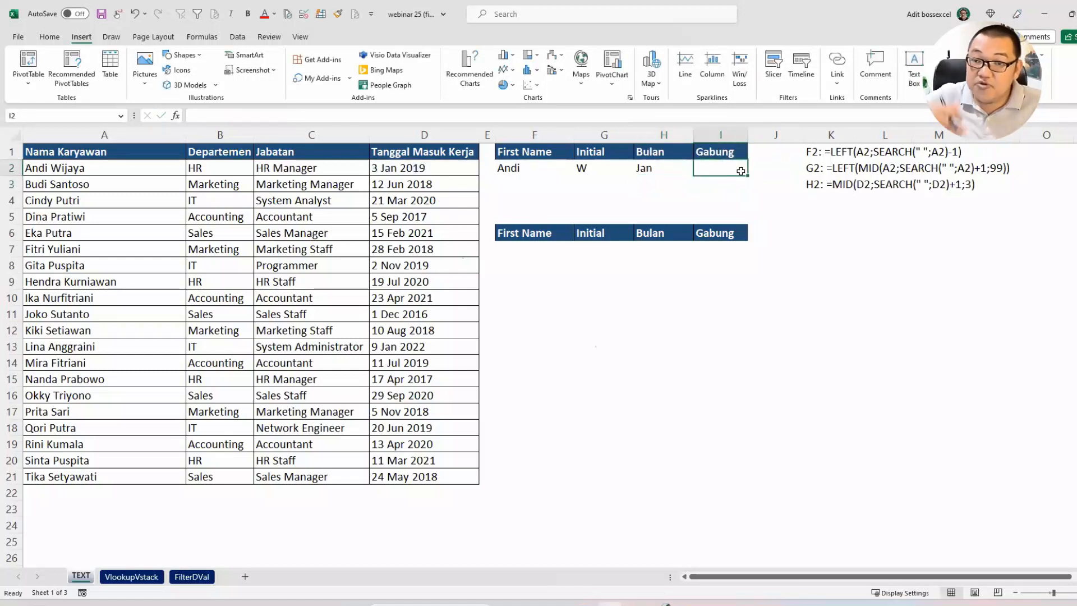
pyautogui.click(825, 154)
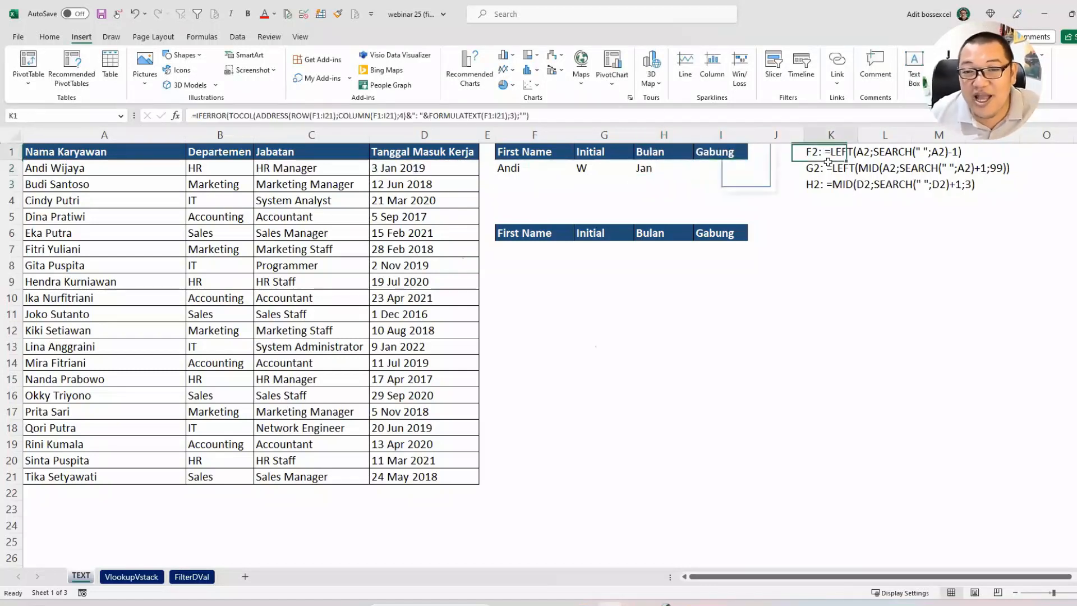
pyautogui.moveTo(827, 162); pyautogui.dragTo(1000, 192)
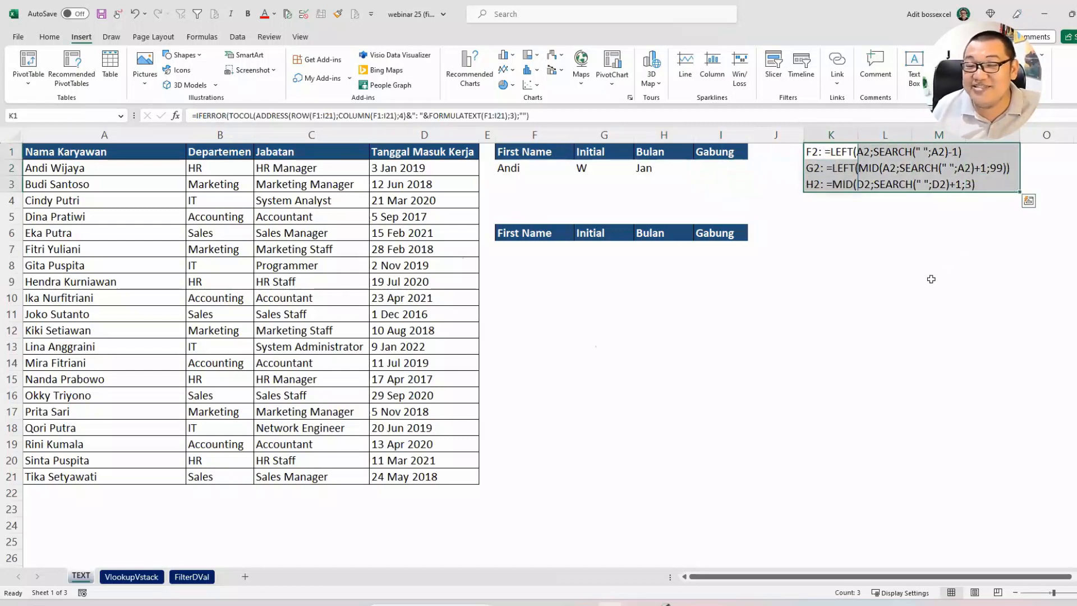
pyautogui.click(708, 168)
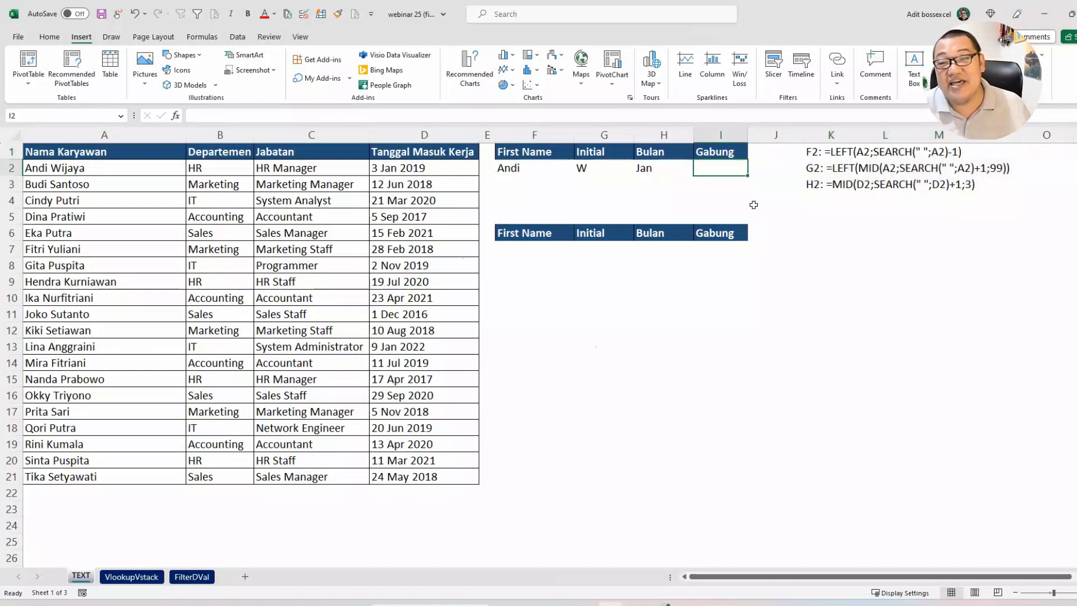
pyautogui.click(541, 164)
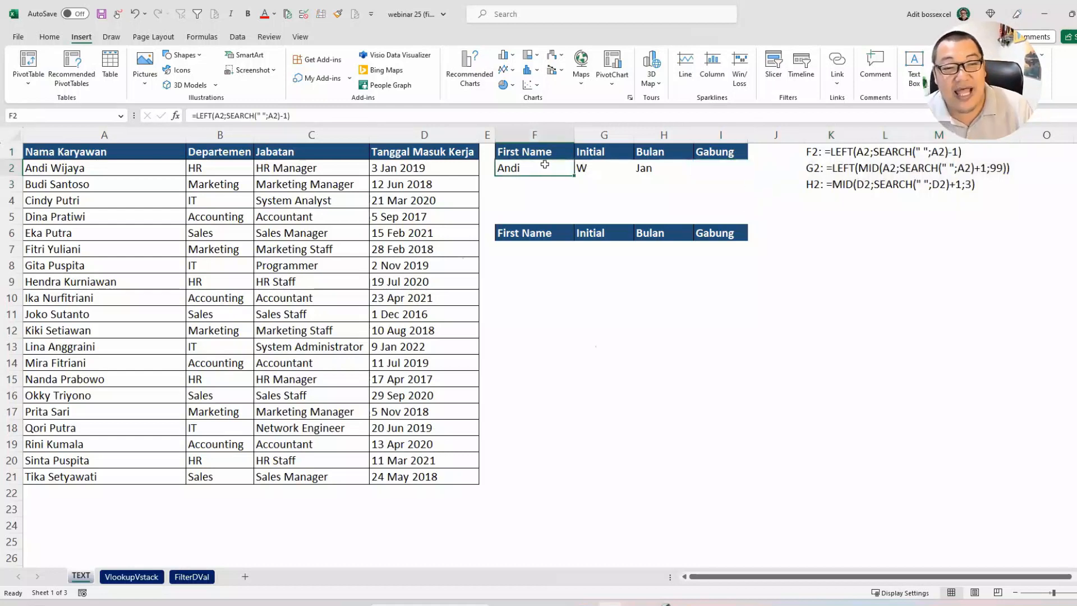
pyautogui.click(596, 166)
pyautogui.click(642, 167)
# Step: Begin the Gabung formula in I2 by joining F2 and G2 with a hyphen, as =F2&"-"&G2
pyautogui.click(718, 165)
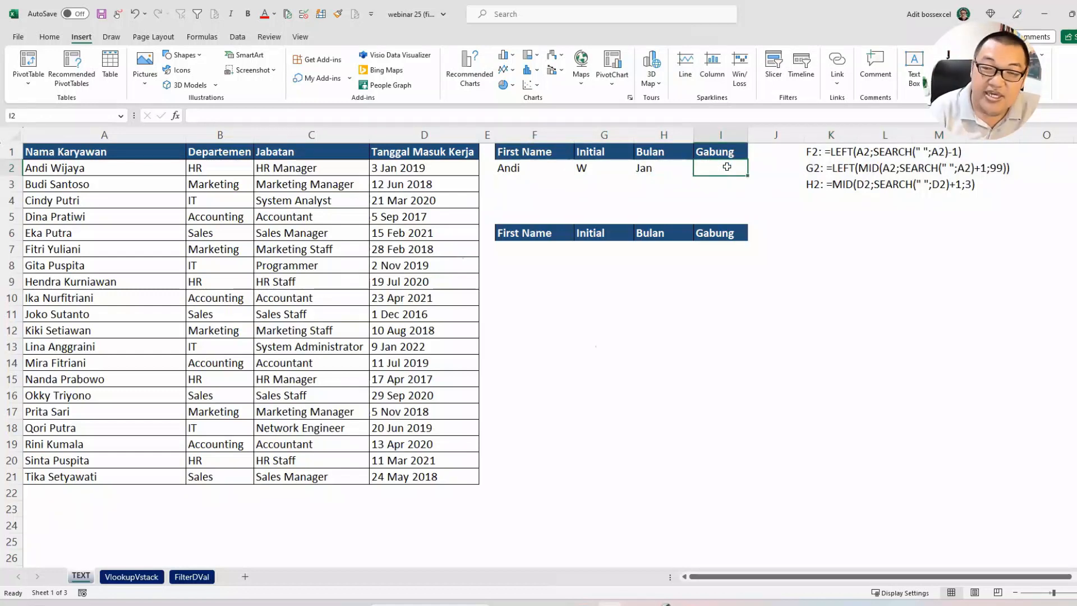
pyautogui.write('=')
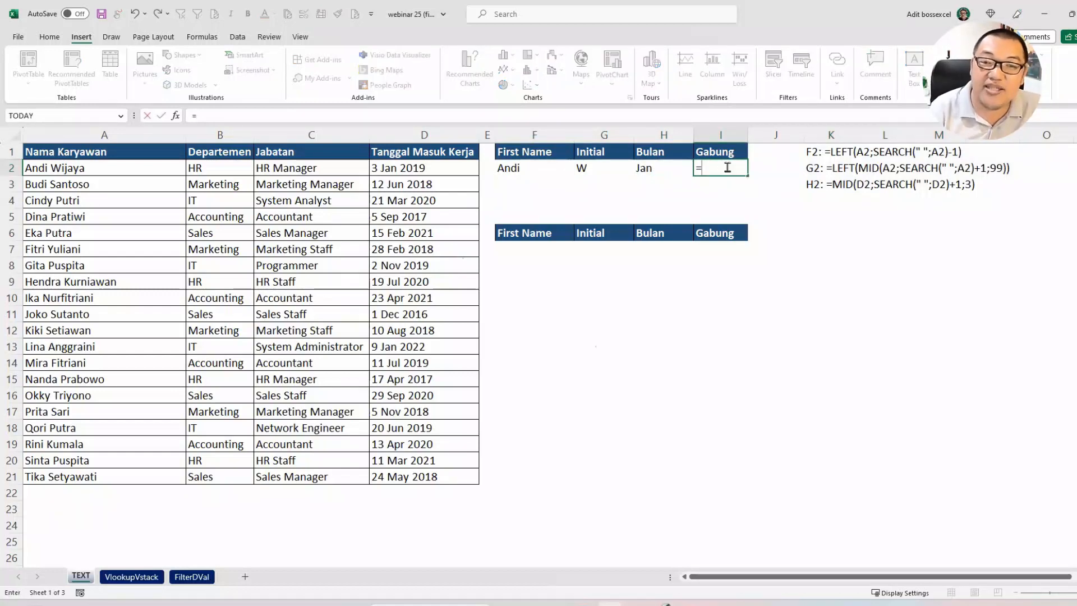
pyautogui.click(530, 167)
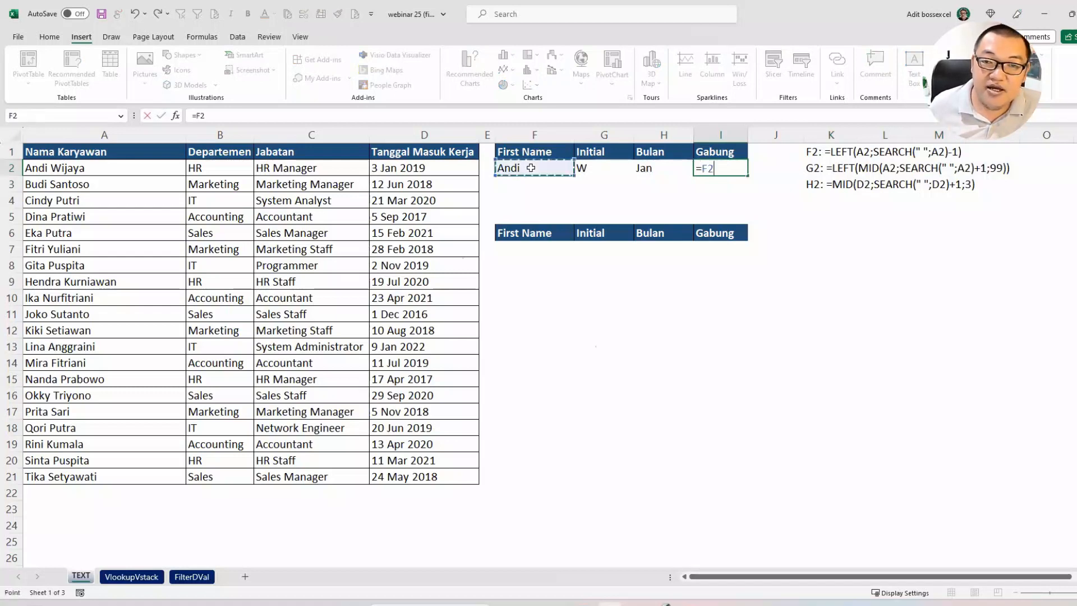
pyautogui.write('&"-')
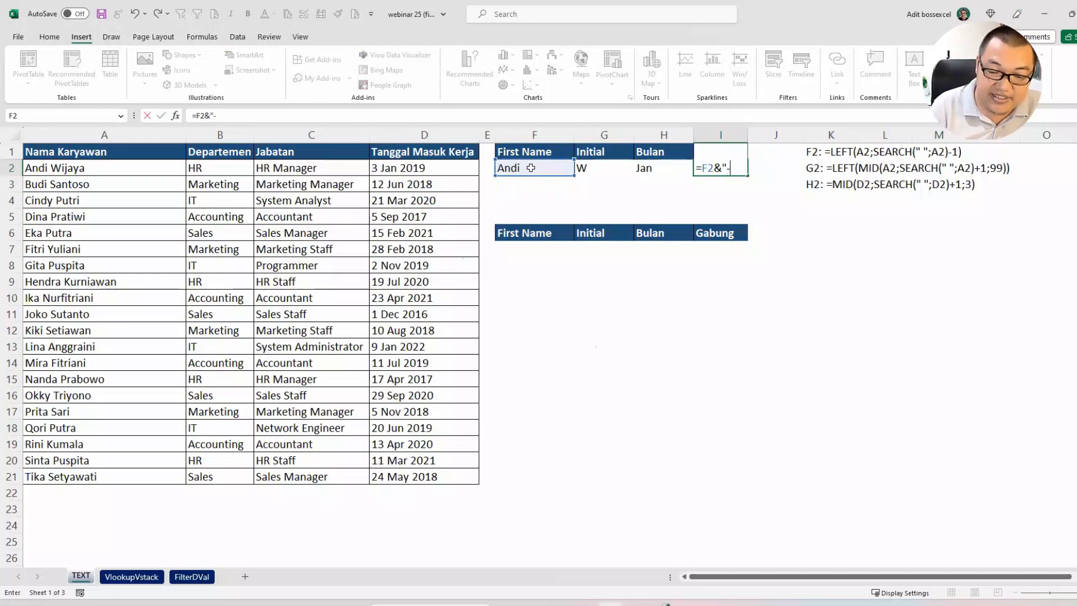
pyautogui.write('"&')
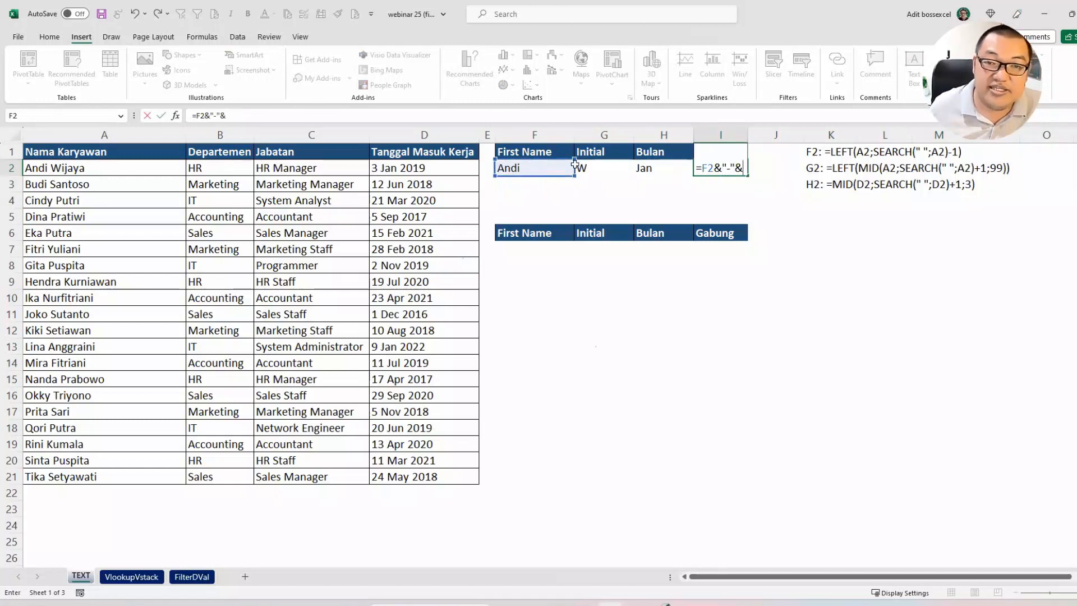
pyautogui.click(584, 167)
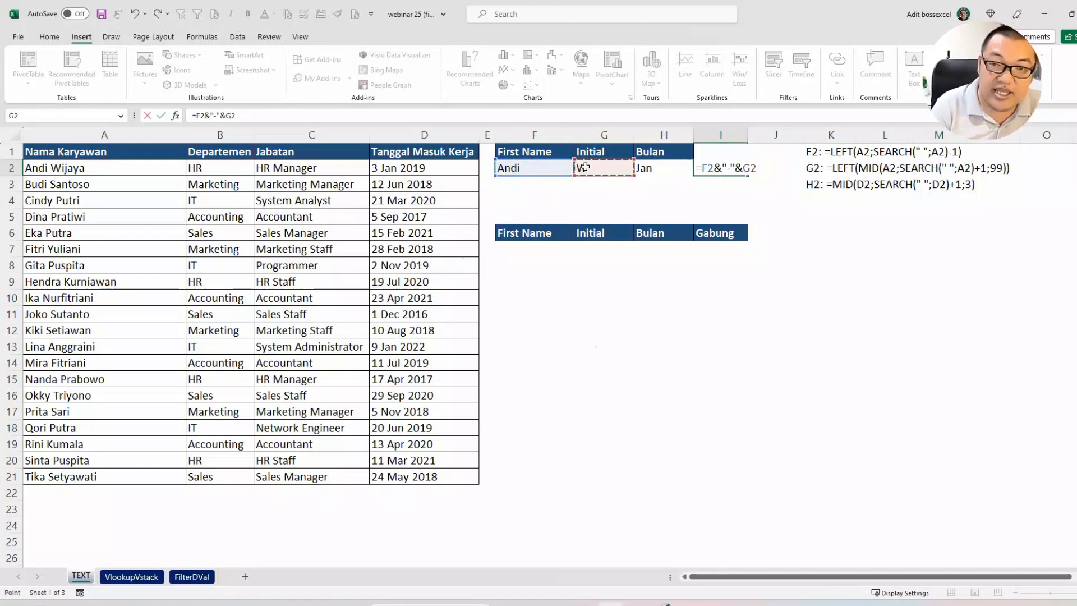
# Step: Complete I2 as =F2&"-"&G2&"-"&H2 and widen column I to fit the combined text
pyautogui.write('&"-"')
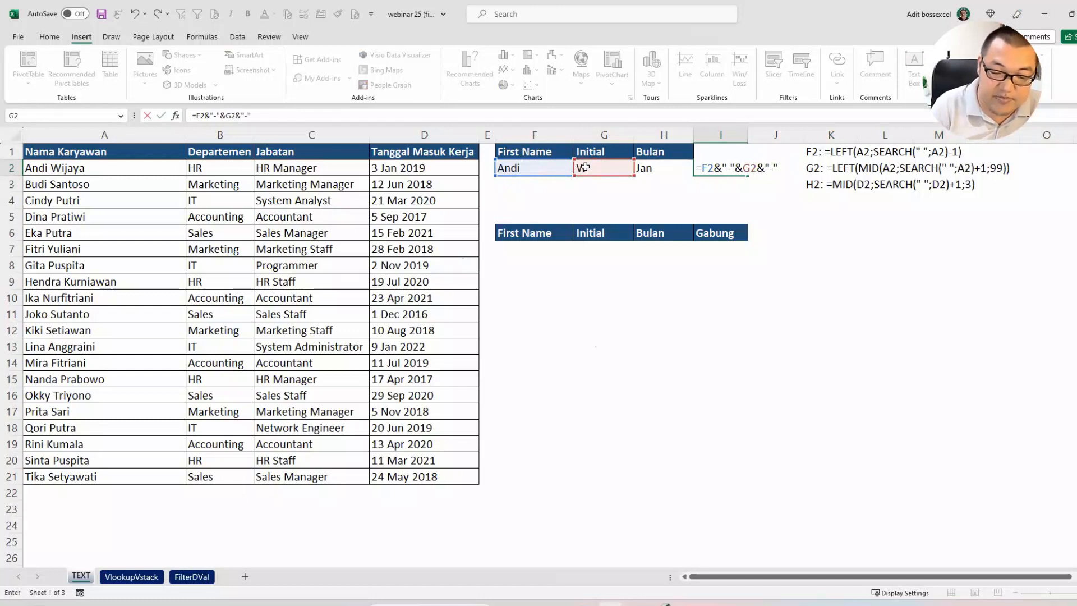
pyautogui.write('&')
pyautogui.click(643, 167)
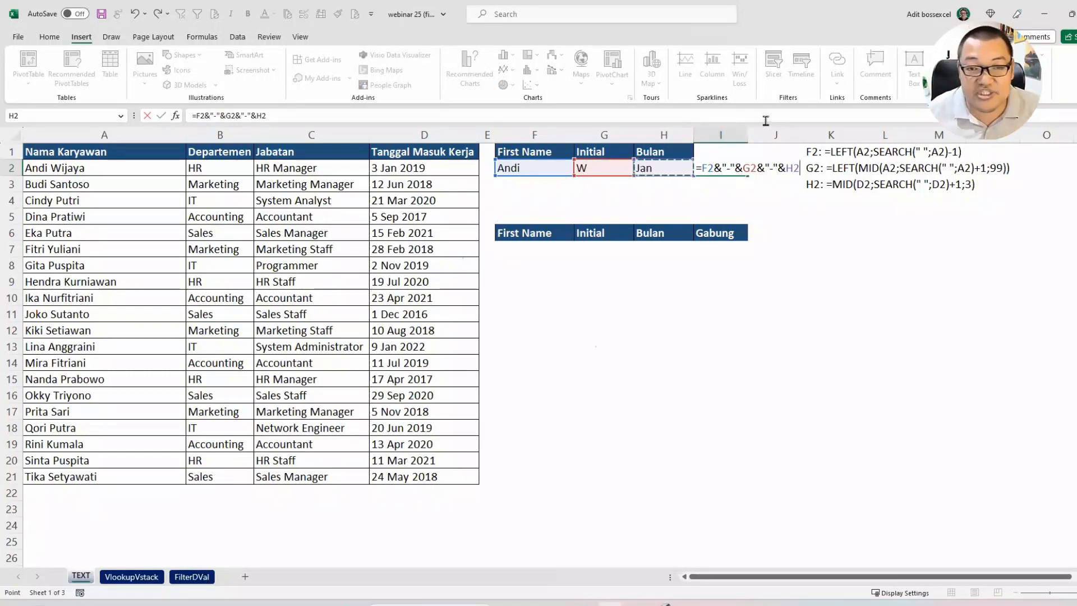
pyautogui.press('Return')
pyautogui.moveTo(748, 136); pyautogui.dragTo(755, 135)
pyautogui.click(748, 161)
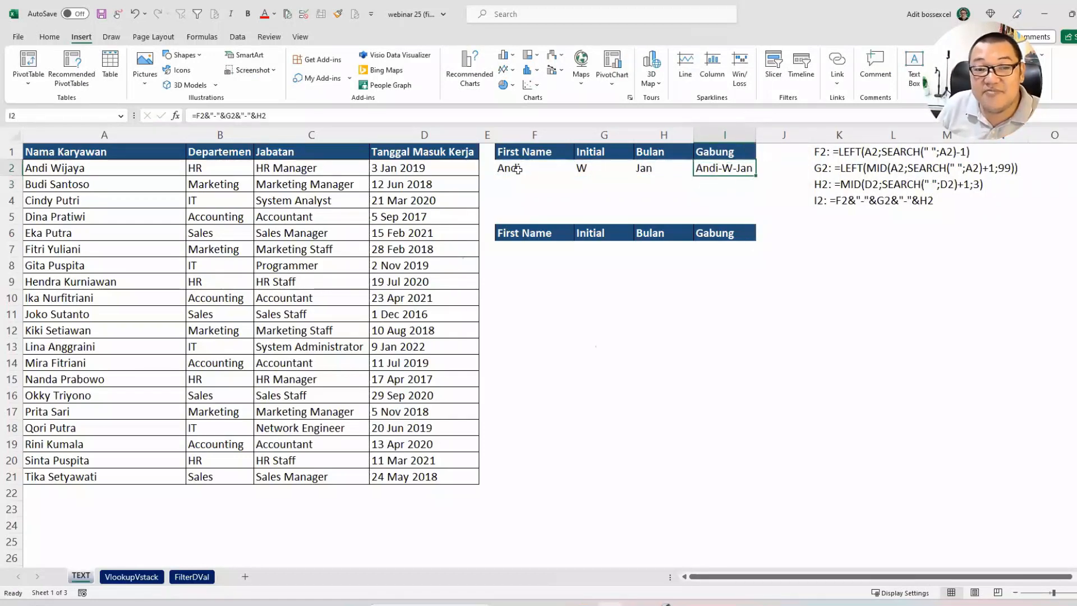
# Step: Fill the formulas in F2:I2 down to row 4, and undo the fill
pyautogui.moveTo(517, 169); pyautogui.dragTo(758, 207)
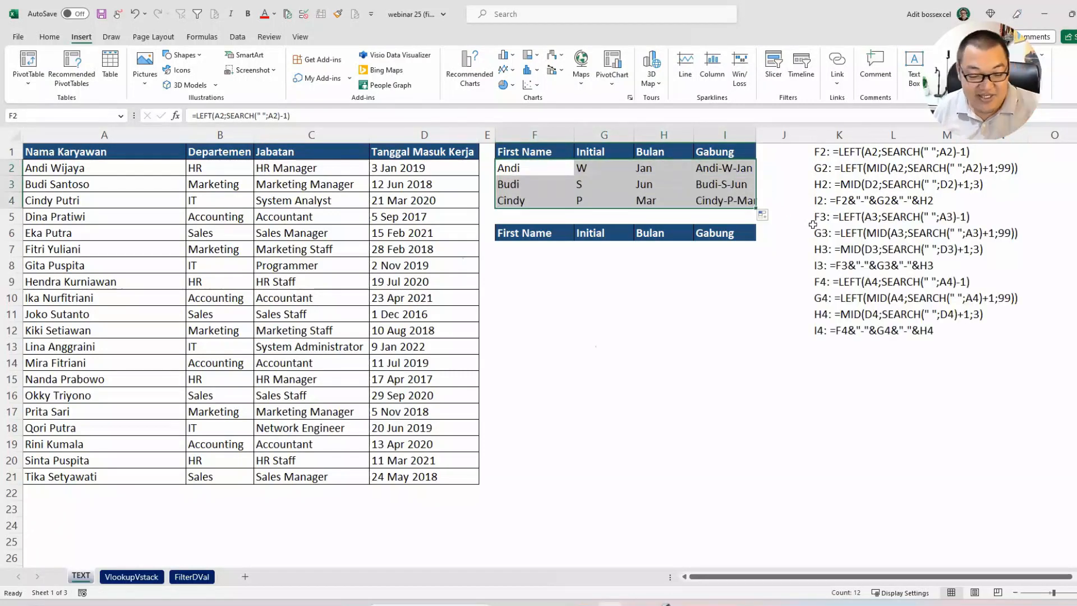
pyautogui.hotkey('ctrl', 'z')
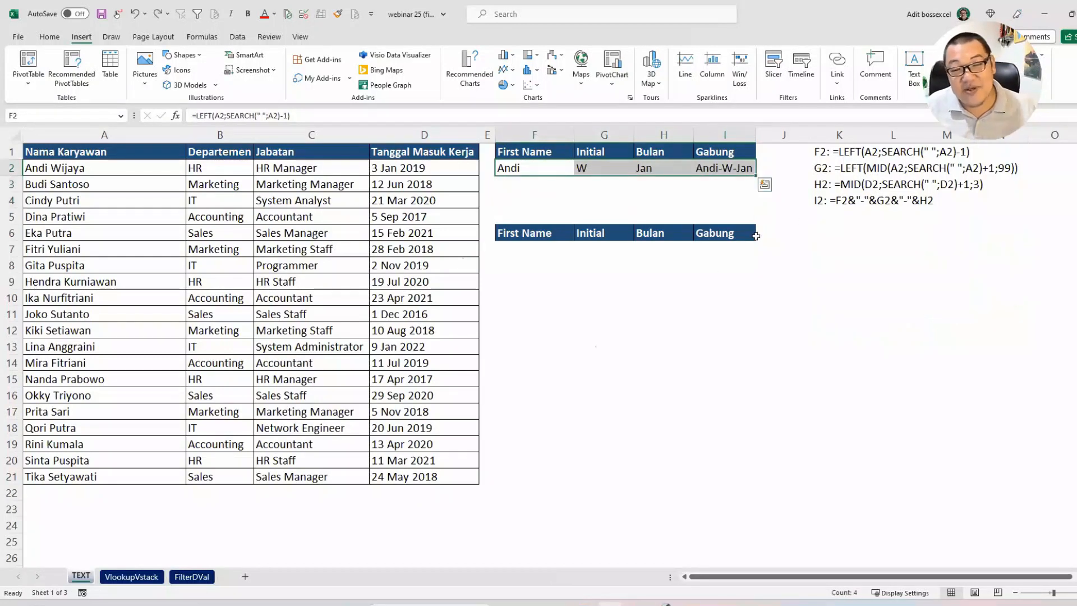
pyautogui.click(715, 276)
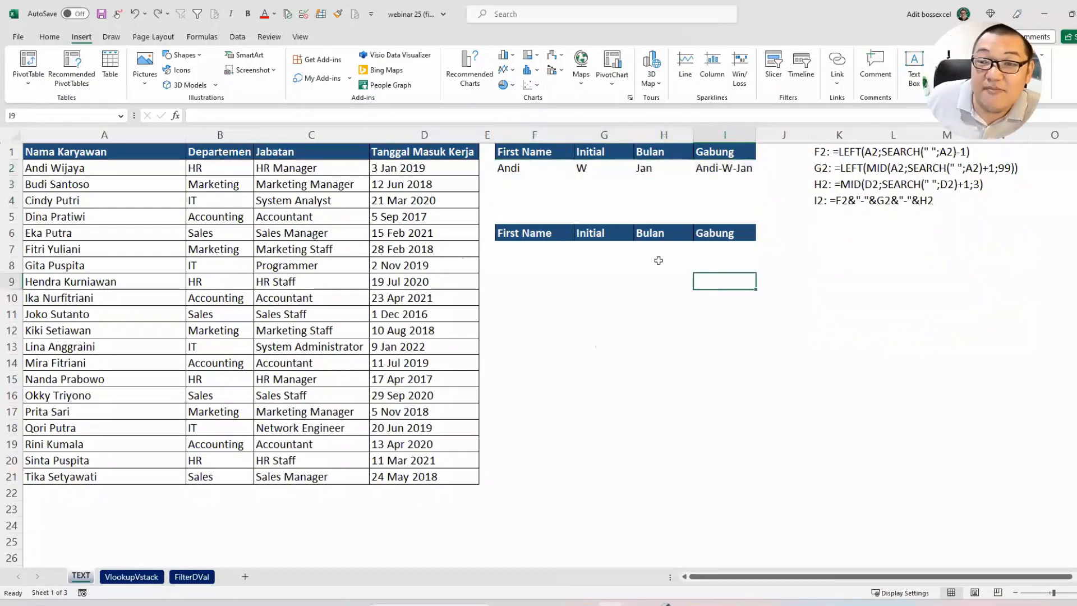
pyautogui.click(535, 247)
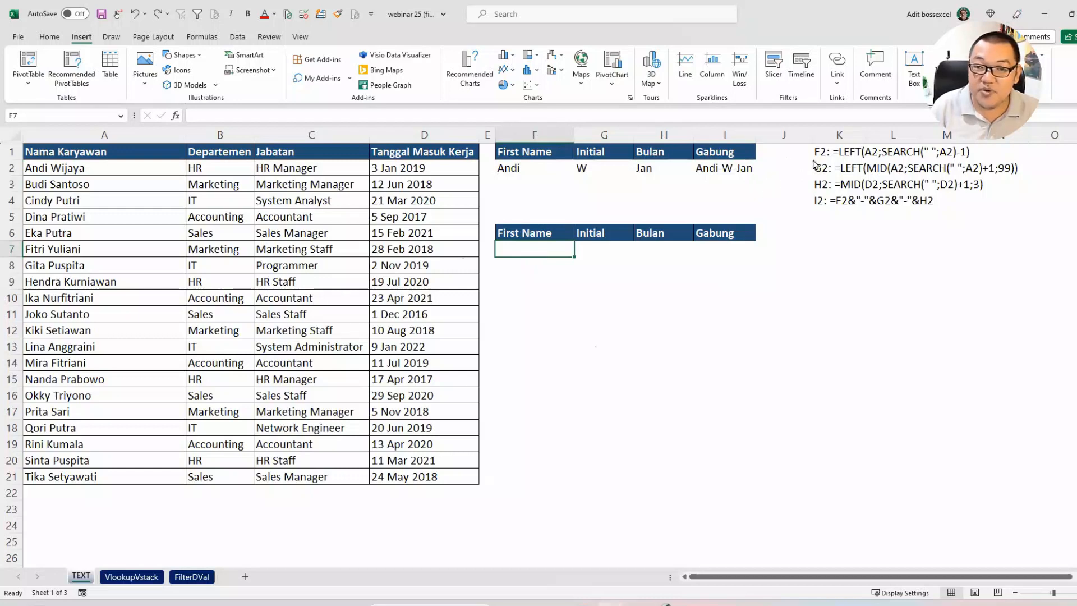
pyautogui.hotkey('ctrl', '2')
pyautogui.moveTo(764, 187); pyautogui.dragTo(813, 158)
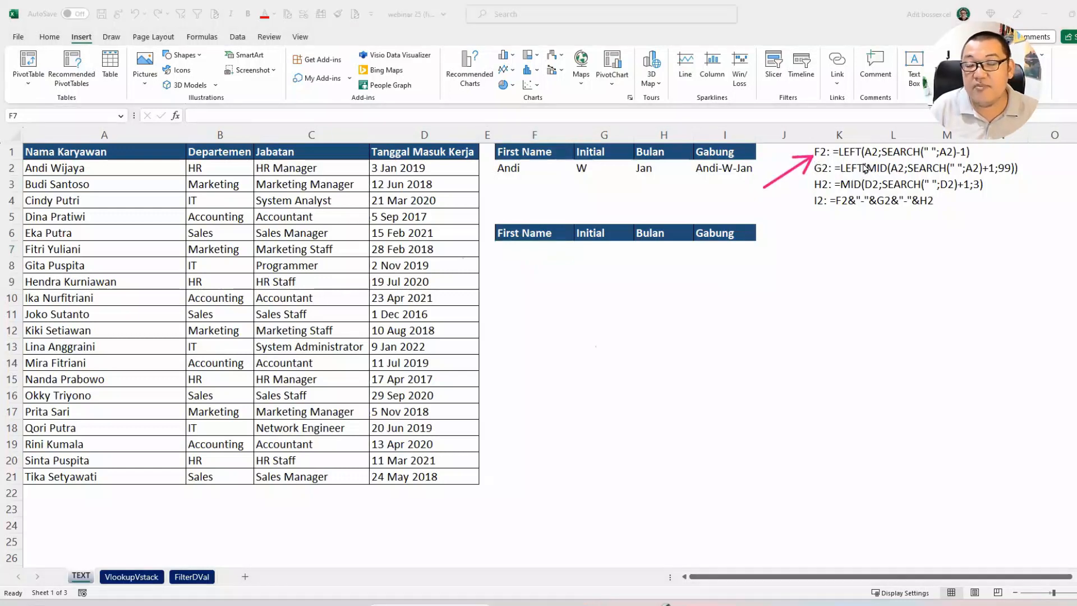
pyautogui.moveTo(838, 160); pyautogui.dragTo(921, 154)
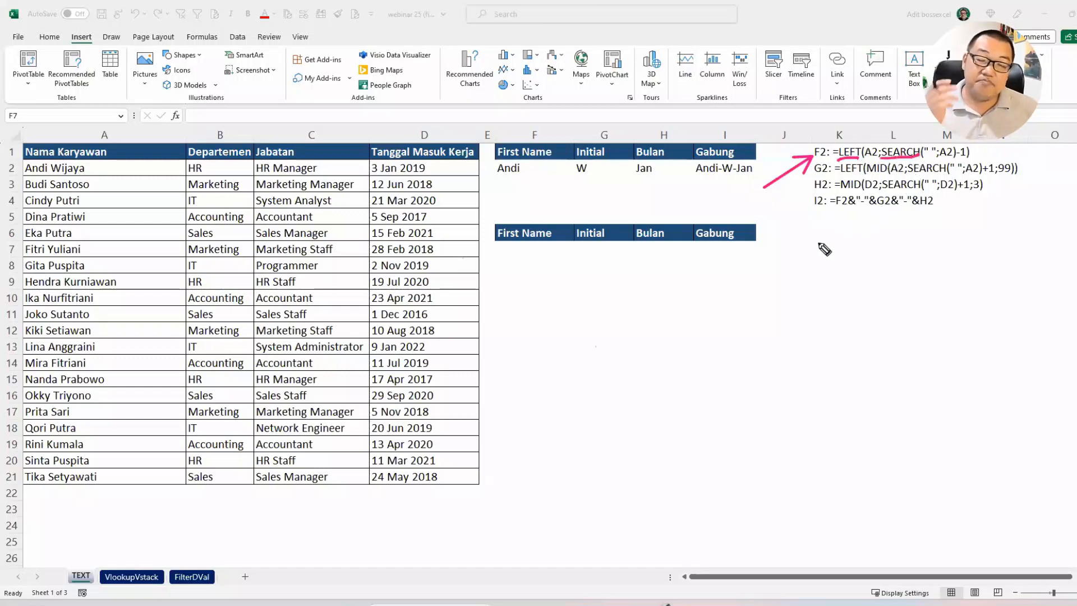
pyautogui.press('Escape')
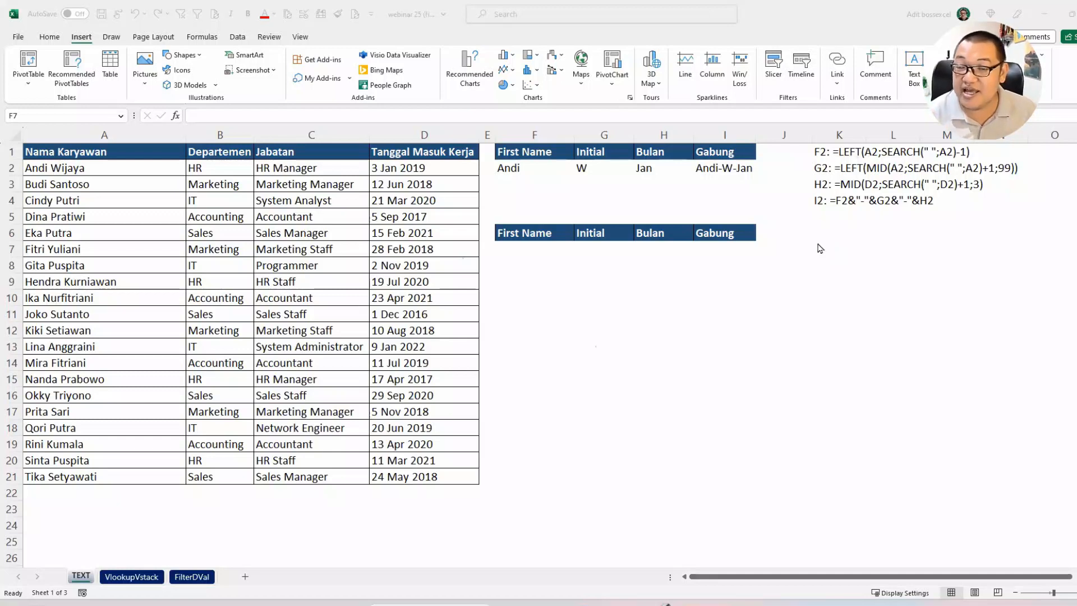
pyautogui.click(551, 246)
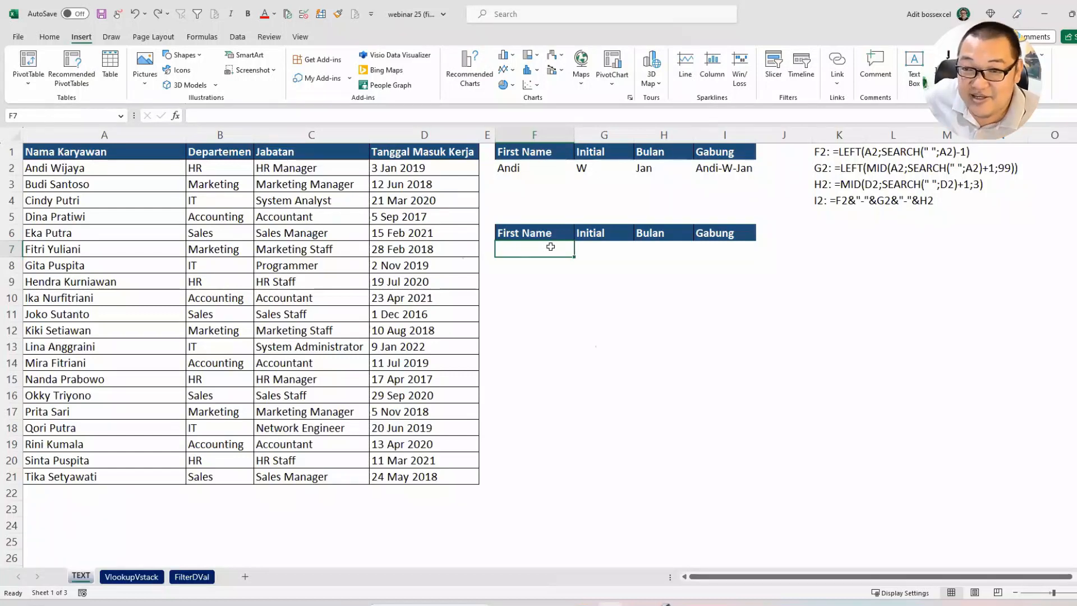
pyautogui.write('=')
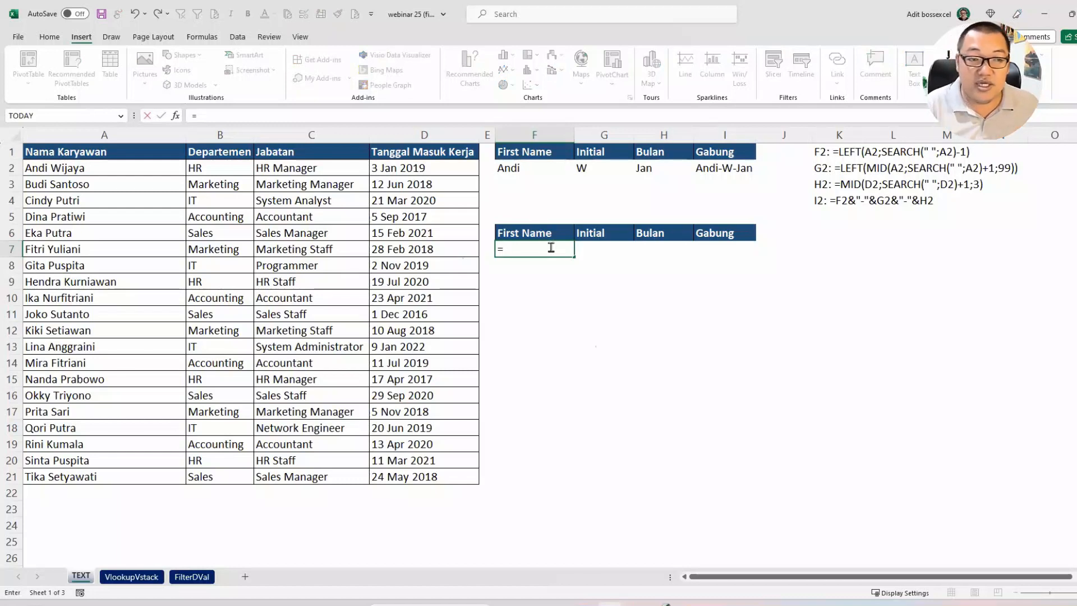
pyautogui.press('Escape')
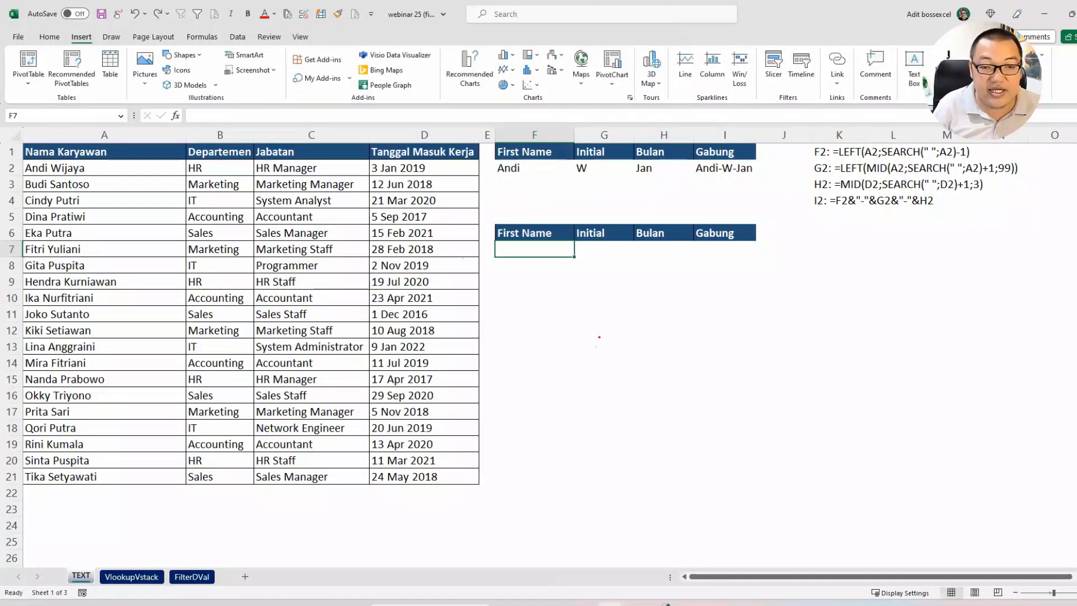
# Step: Handwrite the first employee's full name below the second table, with an arrow labelled "Spasi" pointing at the space between the words
pyautogui.hotkey('ctrl', 'shift', '3')
pyautogui.moveTo(591, 321); pyautogui.dragTo(579, 375)
pyautogui.moveTo(591, 321); pyautogui.dragTo(599, 369)
pyautogui.moveTo(573, 359); pyautogui.dragTo(603, 346)
pyautogui.moveTo(605, 349)
pyautogui.mouseDown()
pyautogui.moveTo(632, 361)
pyautogui.moveTo(646, 339)
pyautogui.moveTo(697, 335)
pyautogui.moveTo(708, 363)
pyautogui.moveTo(769, 356)
pyautogui.moveTo(776, 398)
pyautogui.moveTo(804, 367)
pyautogui.mouseUp()
pyautogui.moveTo(670, 470)
pyautogui.mouseDown()
pyautogui.moveTo(668, 392)
pyautogui.moveTo(685, 405)
pyautogui.moveTo(651, 498)
pyautogui.moveTo(697, 478)
pyautogui.moveTo(725, 487)
pyautogui.mouseUp()
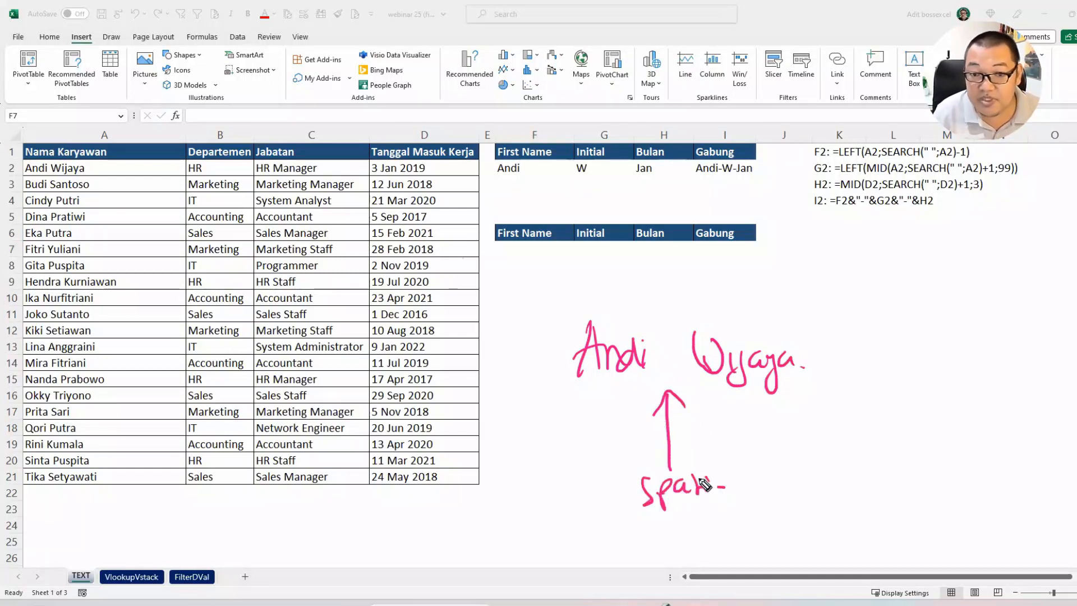
# Step: Draw a box at the space in the handwritten name and open brackets around the words before and after it
pyautogui.click(651, 292)
pyautogui.moveTo(649, 287)
pyautogui.mouseDown()
pyautogui.moveTo(687, 287)
pyautogui.moveTo(652, 284)
pyautogui.moveTo(650, 397)
pyautogui.moveTo(532, 395)
pyautogui.mouseUp()
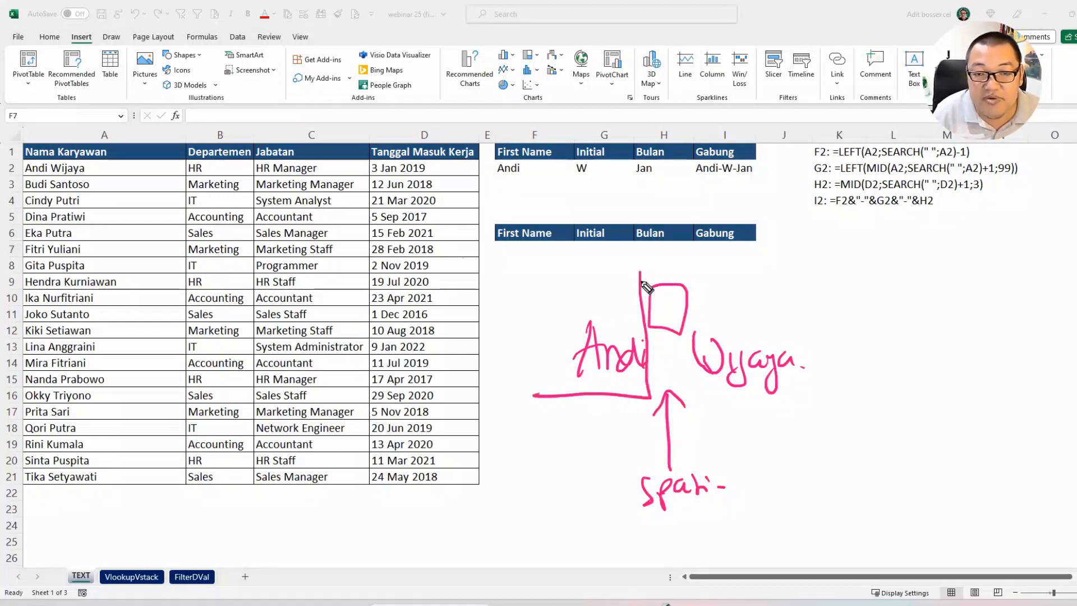
pyautogui.moveTo(639, 282); pyautogui.dragTo(522, 296)
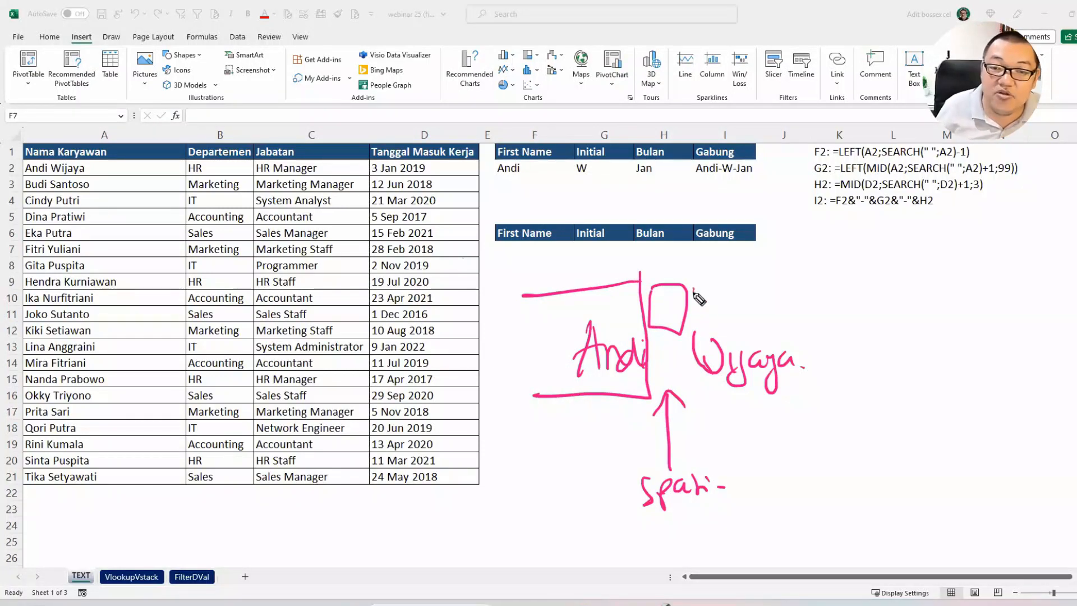
pyautogui.moveTo(694, 287)
pyautogui.mouseDown()
pyautogui.moveTo(690, 404)
pyautogui.moveTo(823, 397)
pyautogui.moveTo(818, 299)
pyautogui.mouseUp()
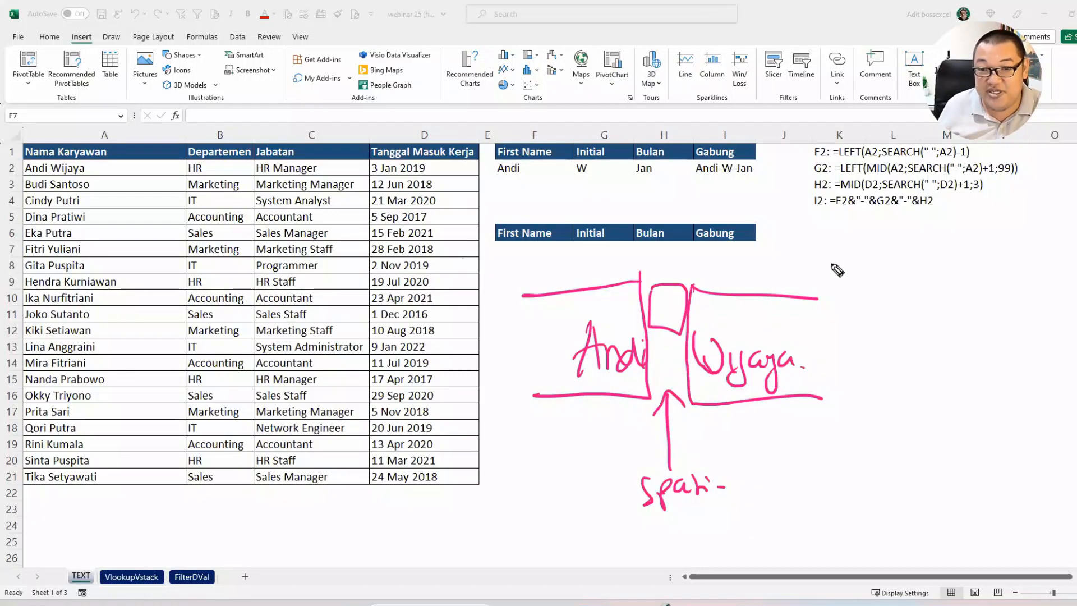
# Step: Enter the First Name formula =TEXTBEFORE(A7;" ") in F7
pyautogui.click(546, 254)
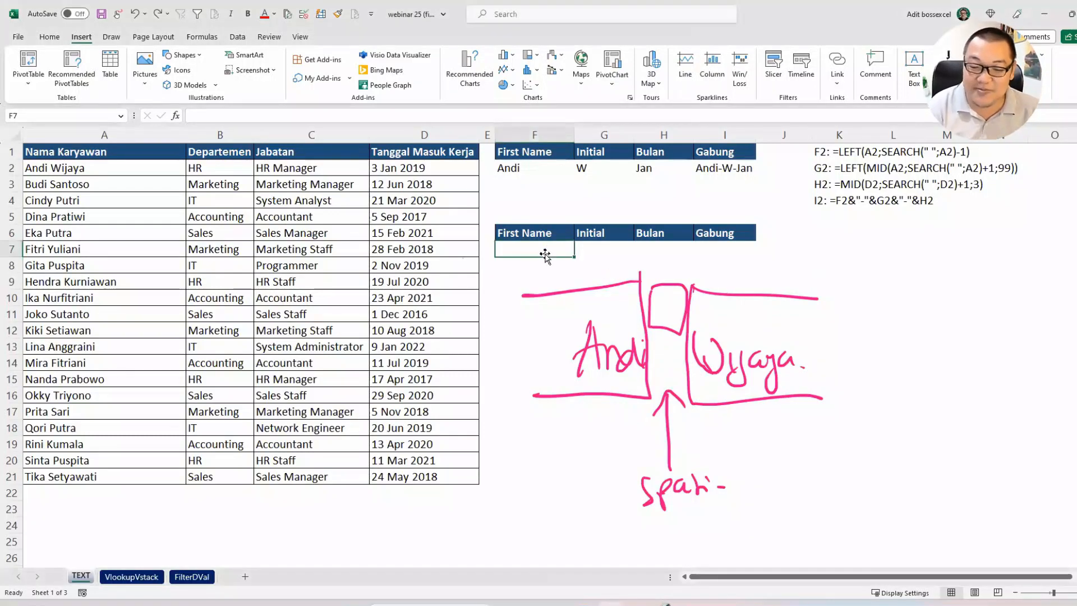
pyautogui.write('=textbe')
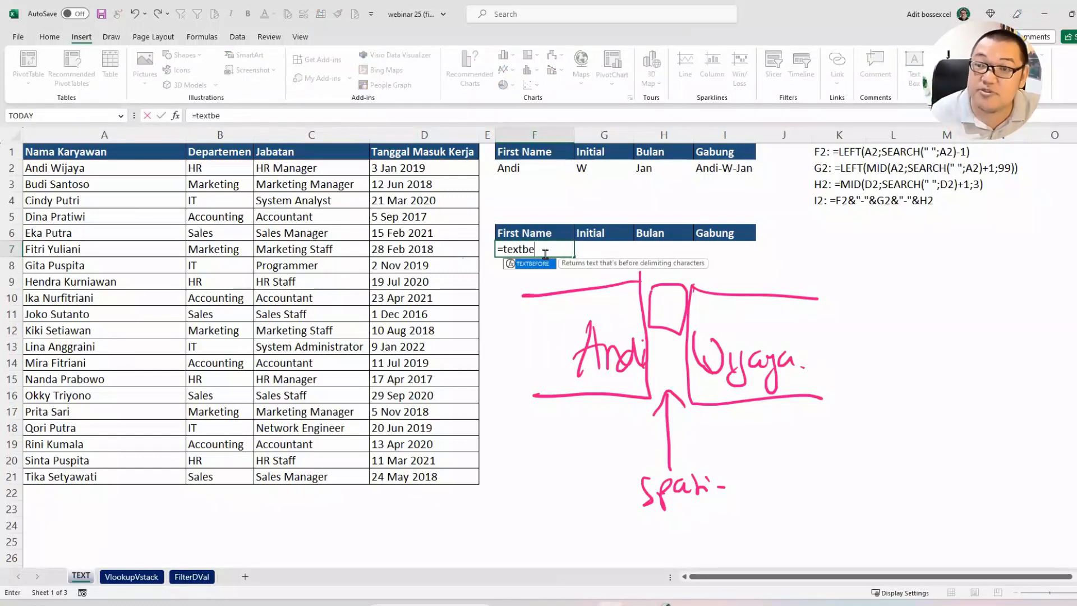
pyautogui.press('Tab')
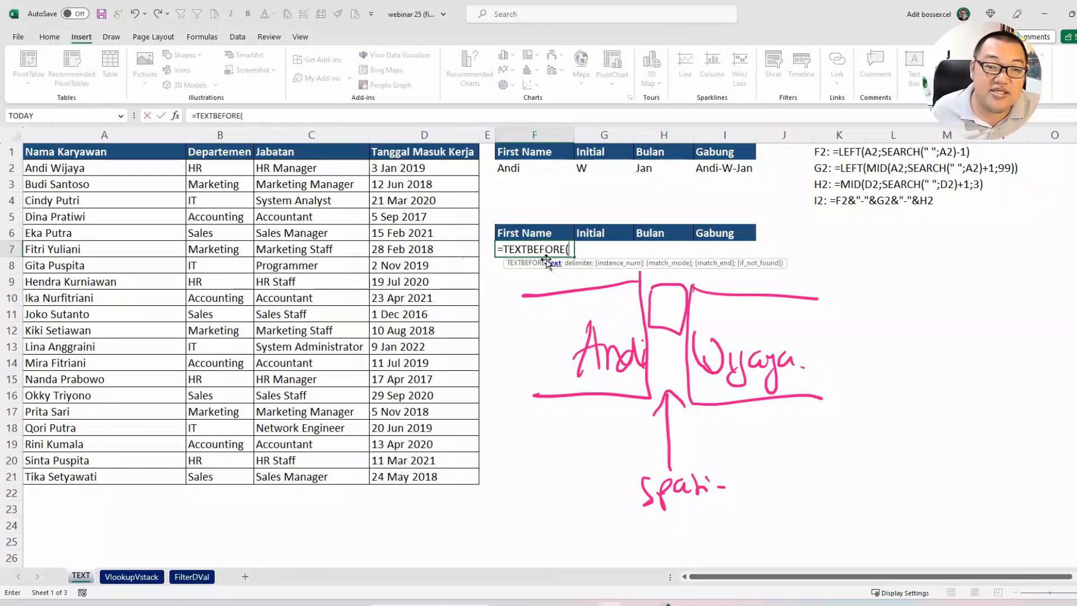
pyautogui.click(63, 250)
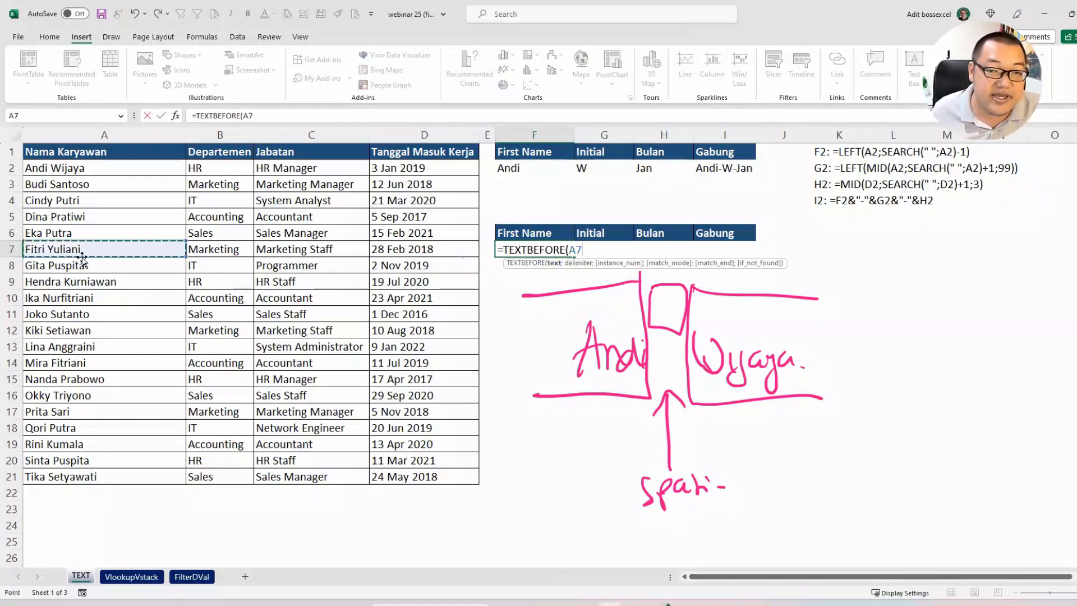
pyautogui.write(';')
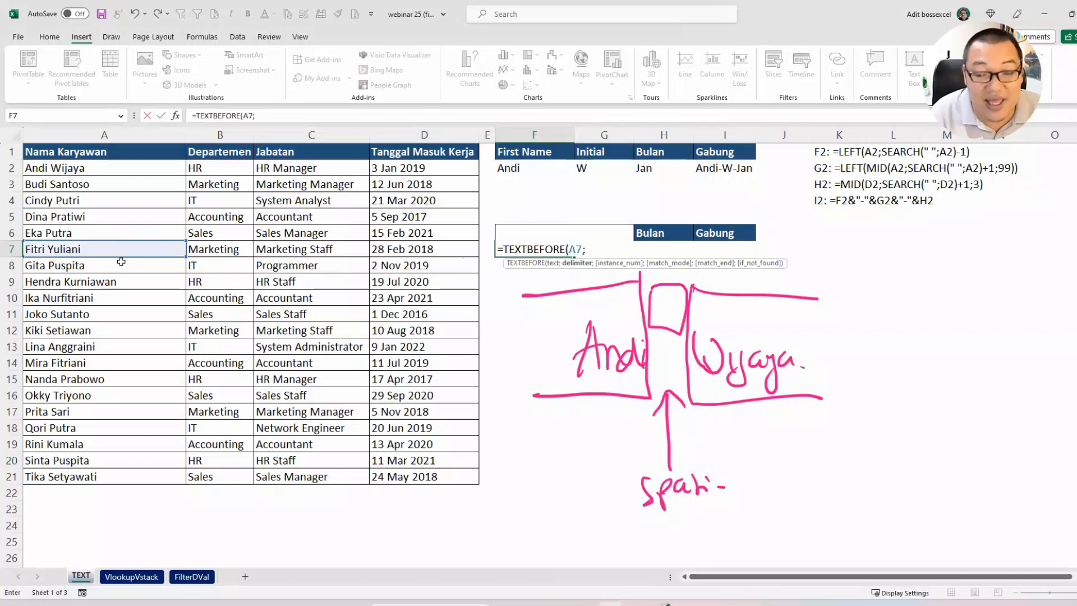
pyautogui.write('"')
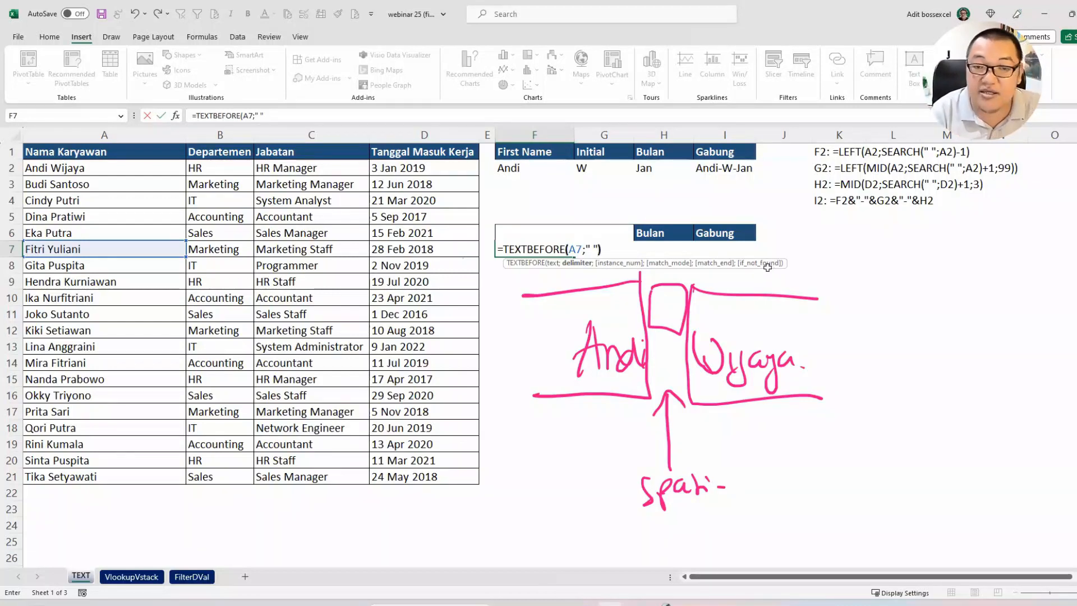
pyautogui.write(')')
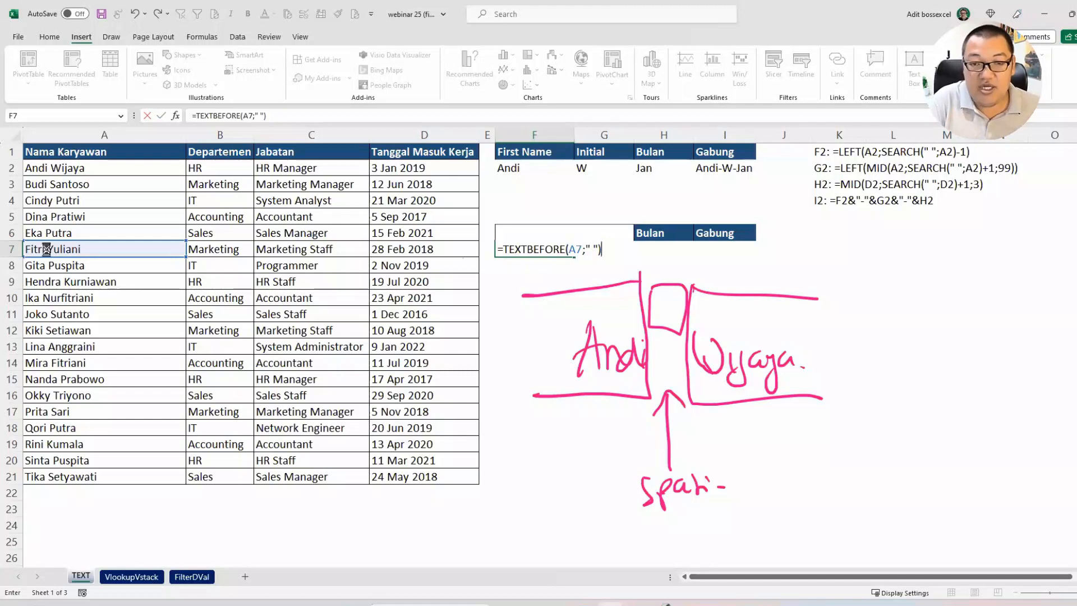
pyautogui.press('Return')
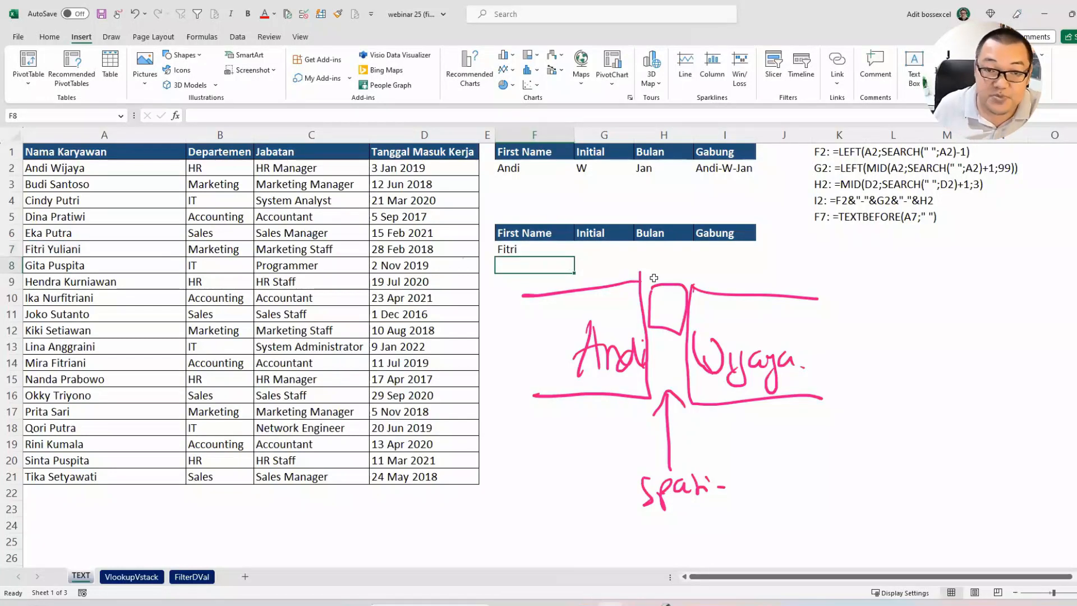
# Step: Enter =TEXTAFTER(A7;" ") in the Initial cell G7 to extract the text after the space
pyautogui.click(608, 252)
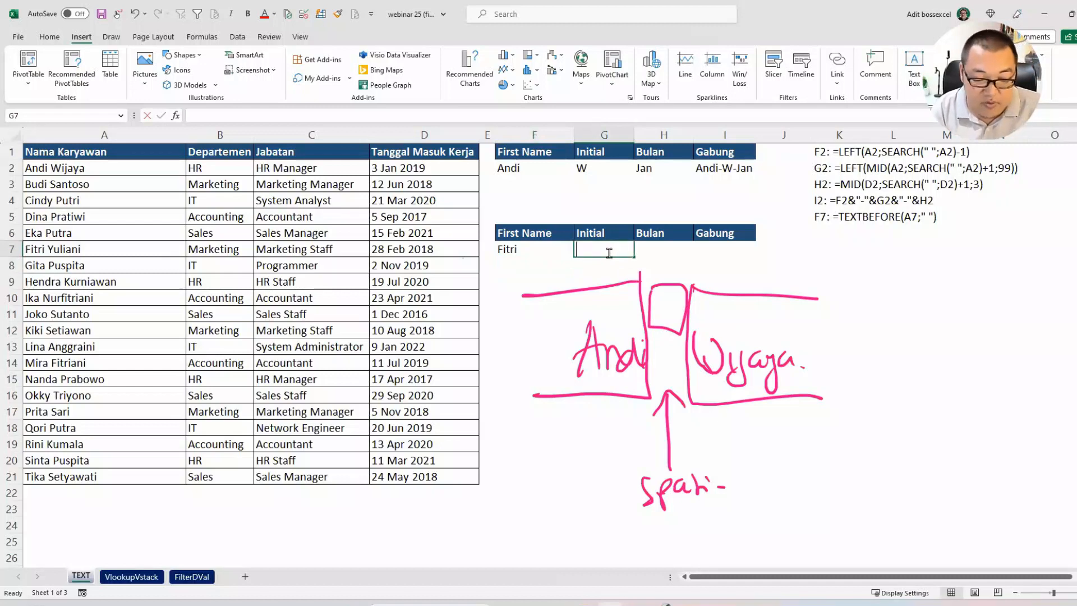
pyautogui.write('textaf')
pyautogui.press('BackSpace')
pyautogui.press('BackSpace')
pyautogui.press('BackSpace')
pyautogui.press('BackSpace')
pyautogui.press('BackSpace')
pyautogui.press('BackSpace')
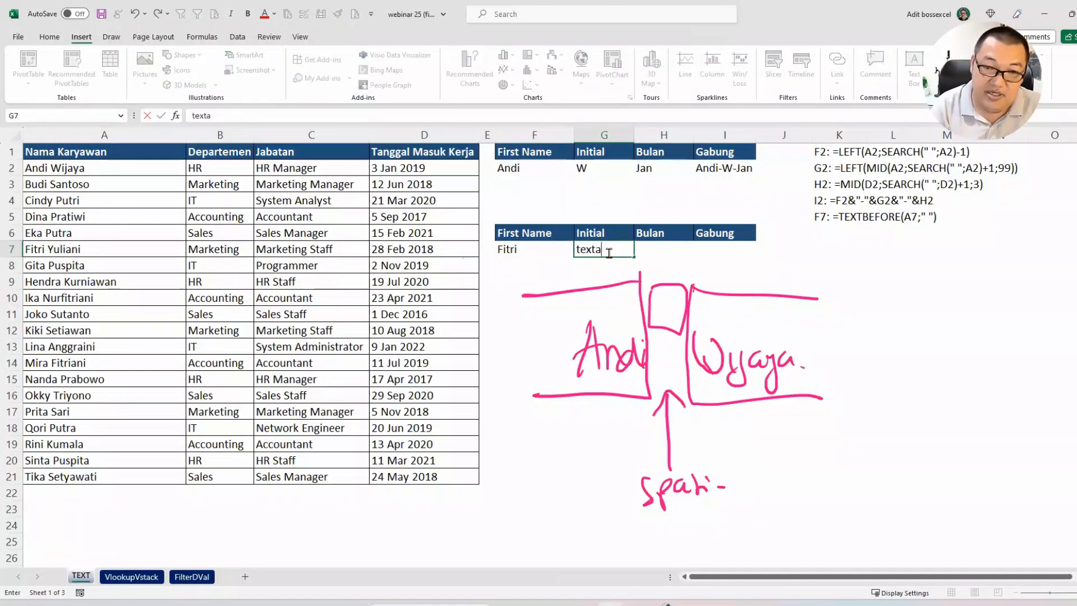
pyautogui.write('=textaf')
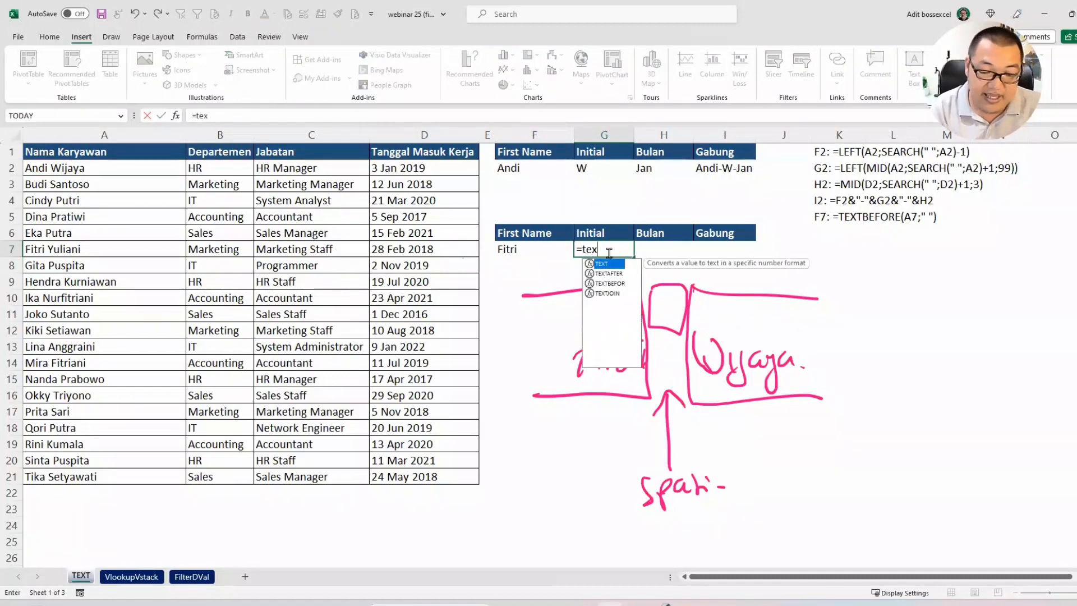
pyautogui.press('Tab')
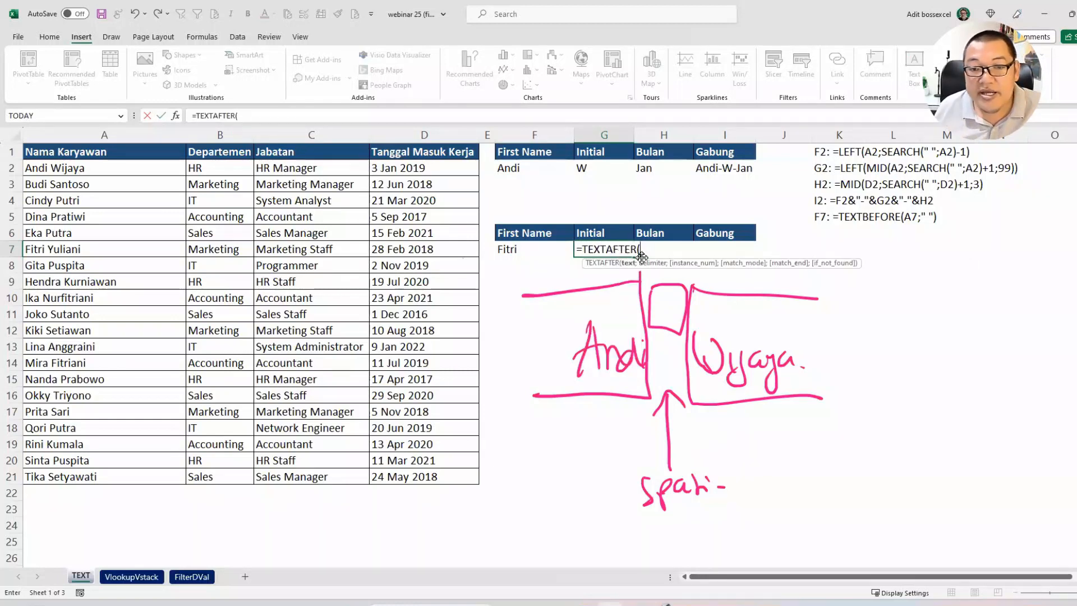
pyautogui.click(141, 253)
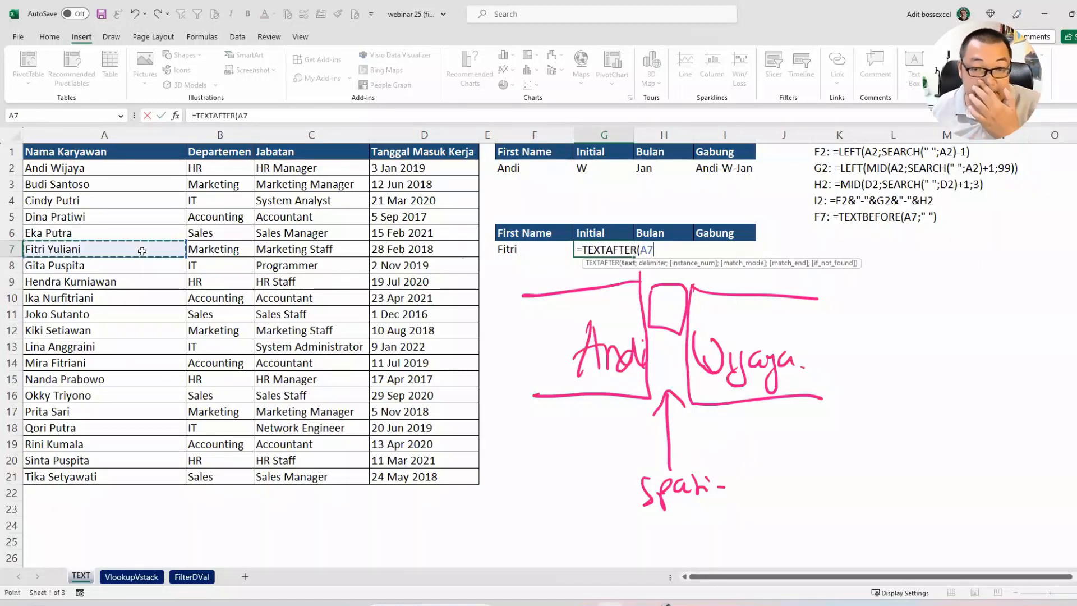
pyautogui.write(';')
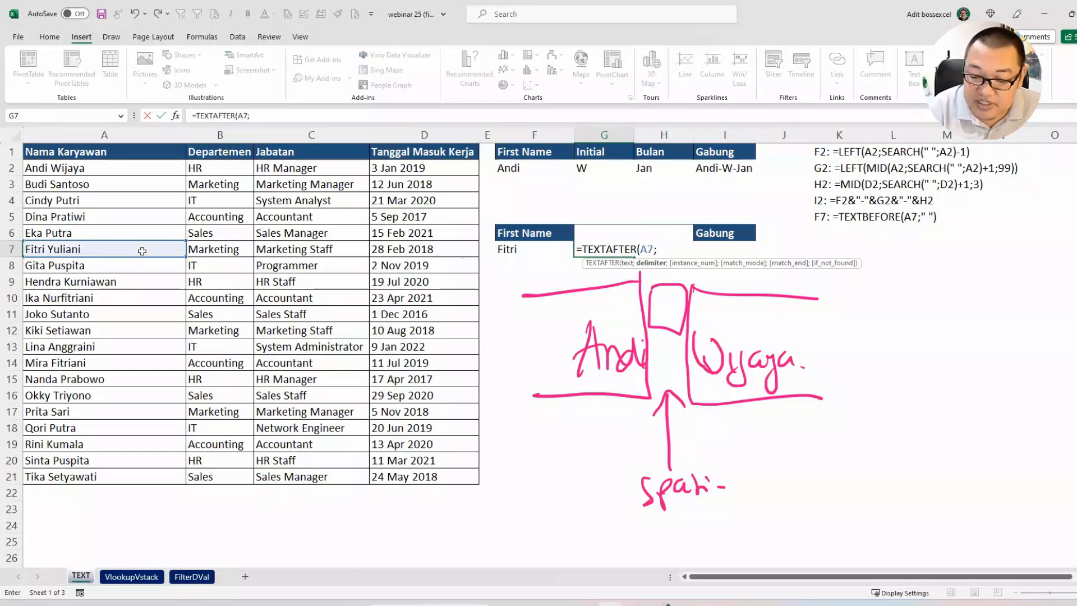
pyautogui.write('" ")')
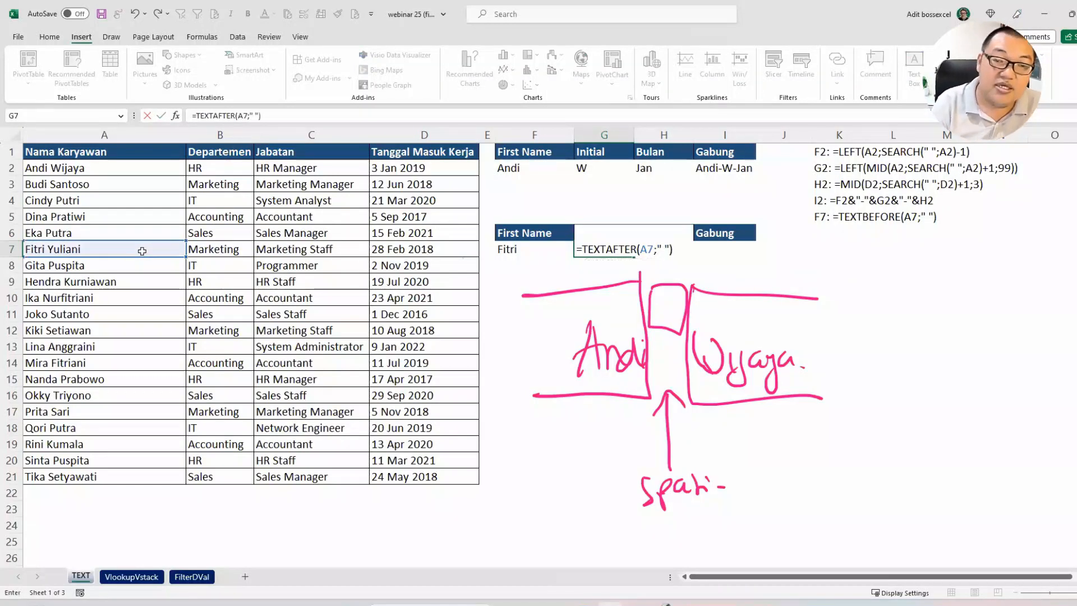
pyautogui.press('Return')
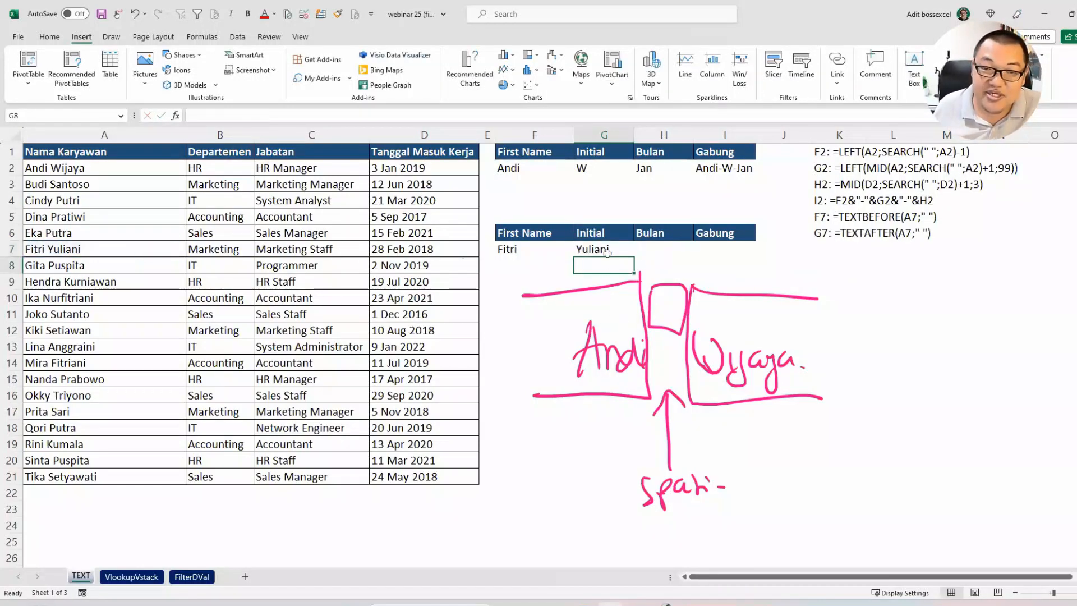
# Step: Wrap the G7 formula in LEFT so it reads =LEFT(TEXTAFTER(A7;" "))
pyautogui.click(586, 249)
pyautogui.doubleClick(583, 248)
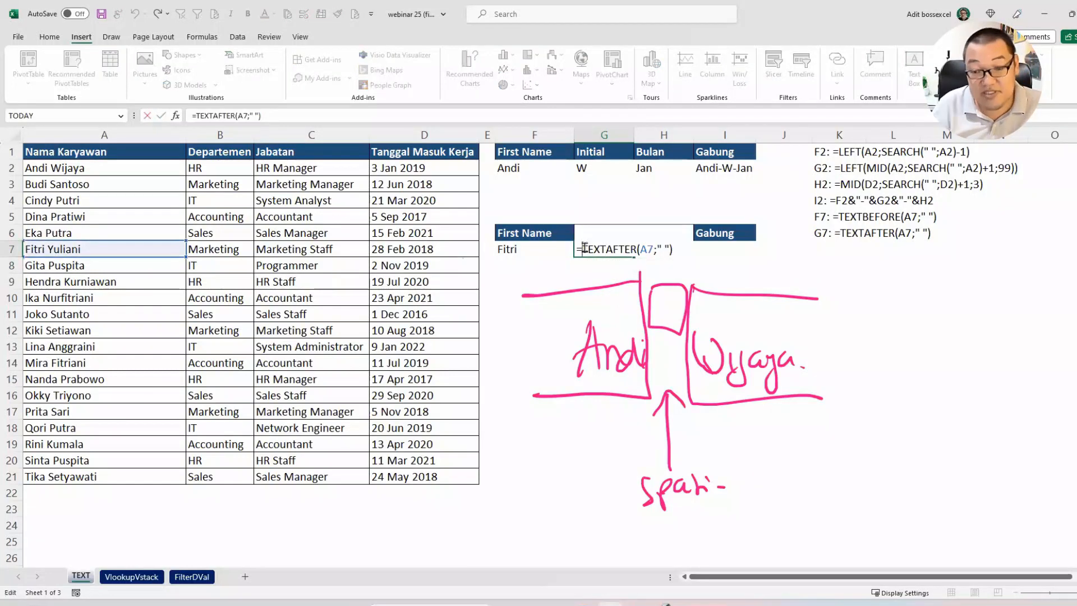
pyautogui.write('LEFT(')
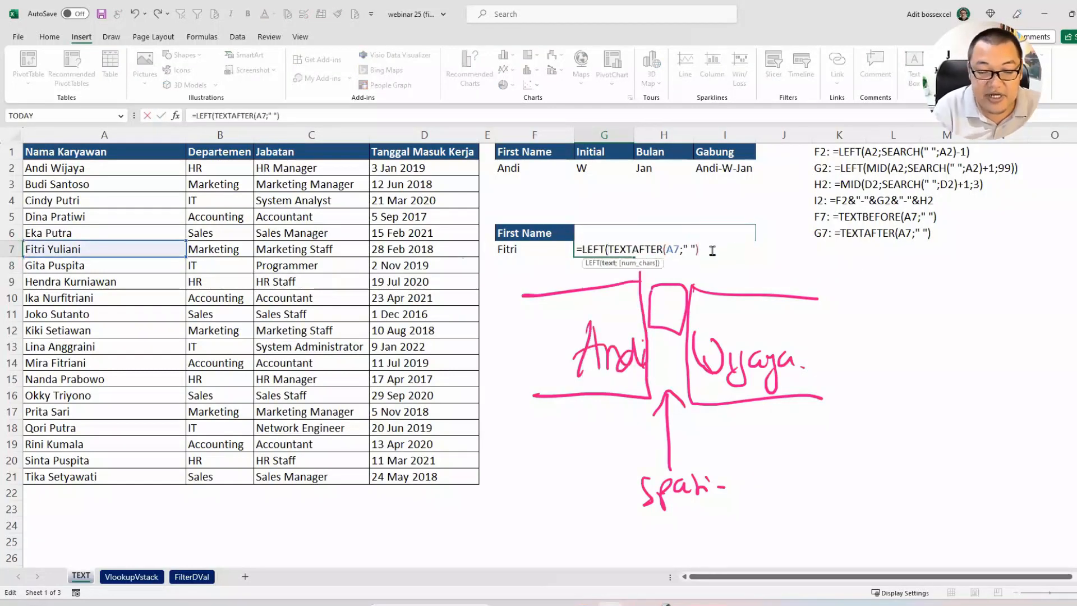
pyautogui.write(')')
pyautogui.press('Return')
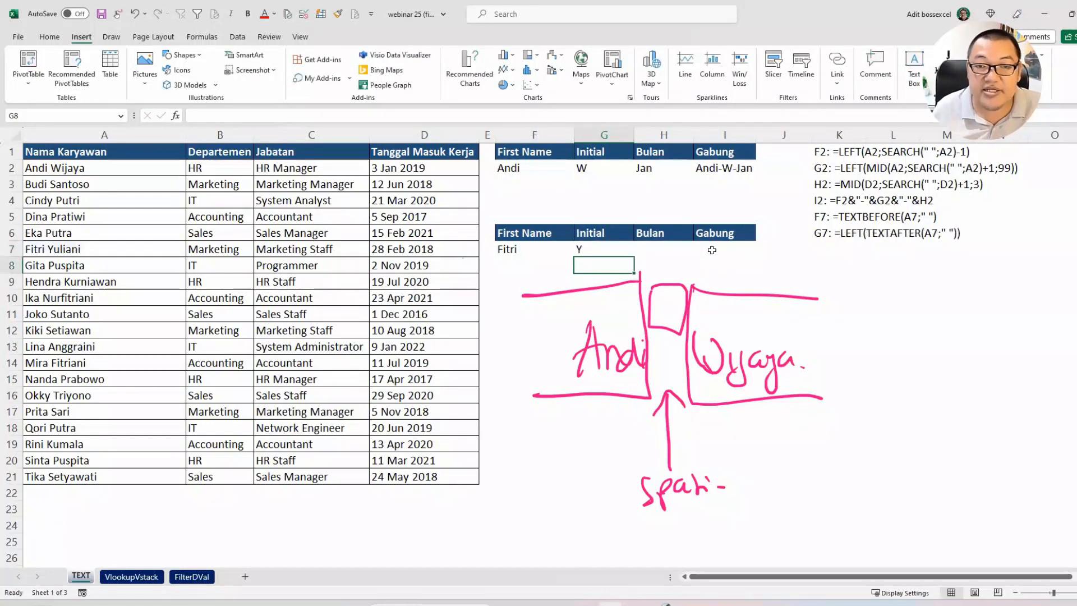
pyautogui.click(605, 245)
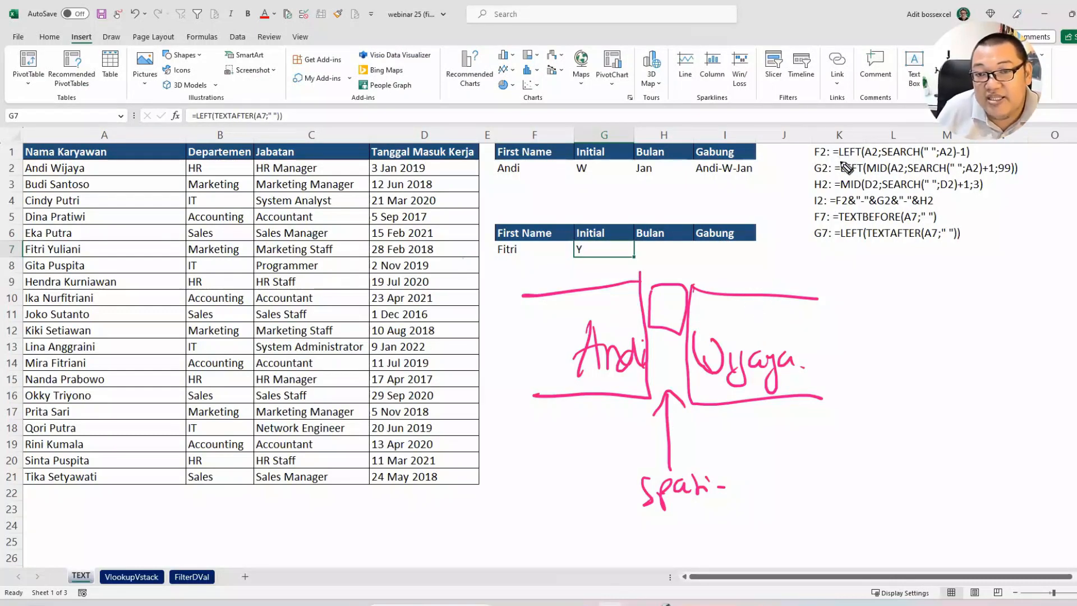
# Step: Underline the functions in the listed F2, F7, G2 and G7 formulas, and circle the Initial results in G2 and G7
pyautogui.moveTo(839, 160); pyautogui.dragTo(916, 159)
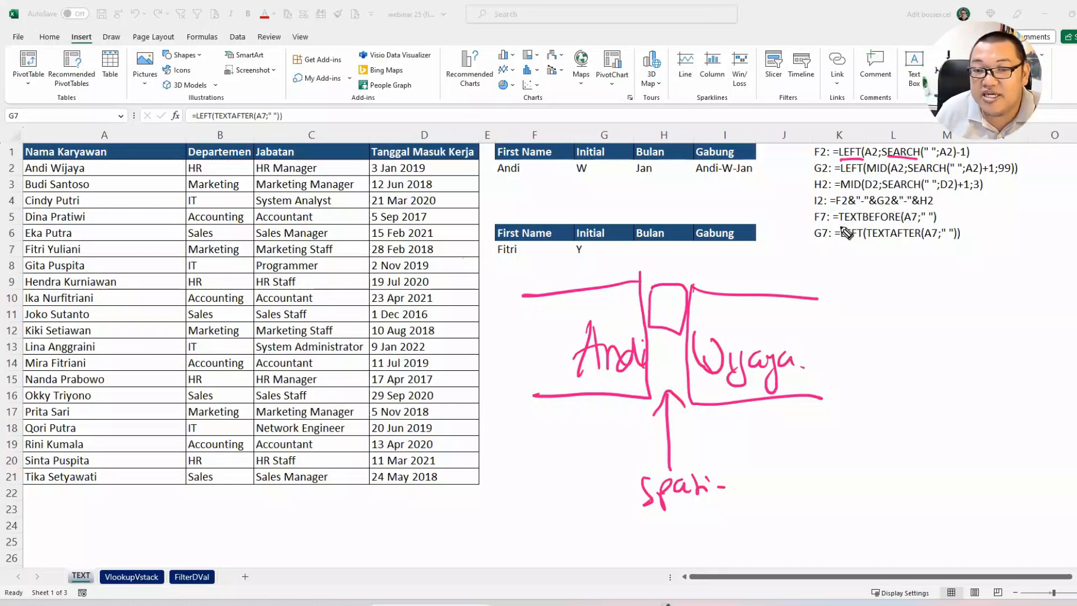
pyautogui.moveTo(833, 225); pyautogui.dragTo(928, 223)
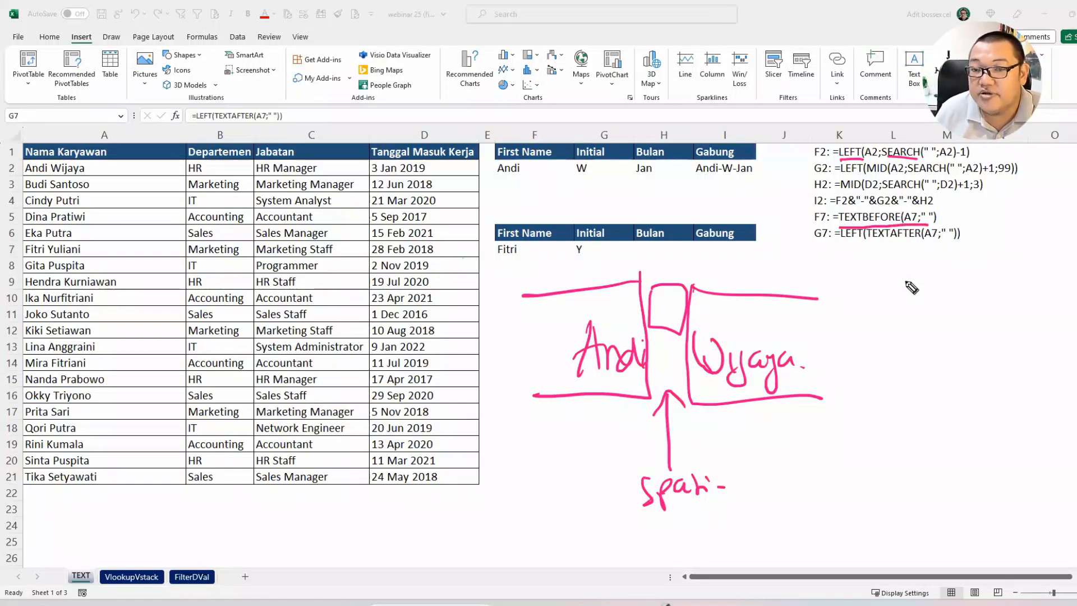
pyautogui.moveTo(859, 174)
pyautogui.mouseDown()
pyautogui.moveTo(847, 173)
pyautogui.moveTo(948, 174)
pyautogui.mouseUp()
pyautogui.click(599, 155)
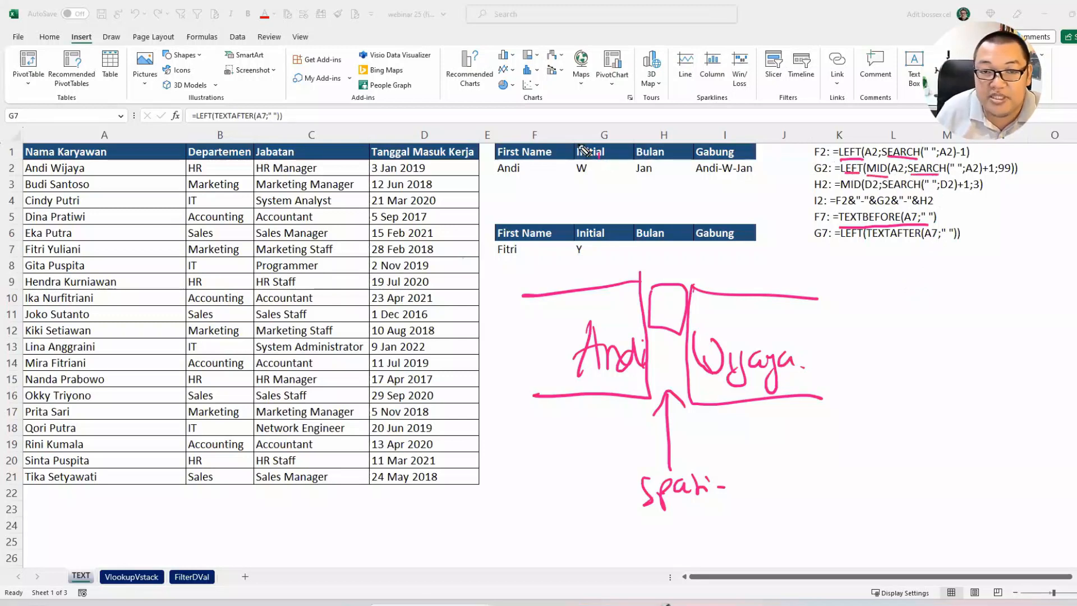
pyautogui.moveTo(583, 150); pyautogui.dragTo(610, 166)
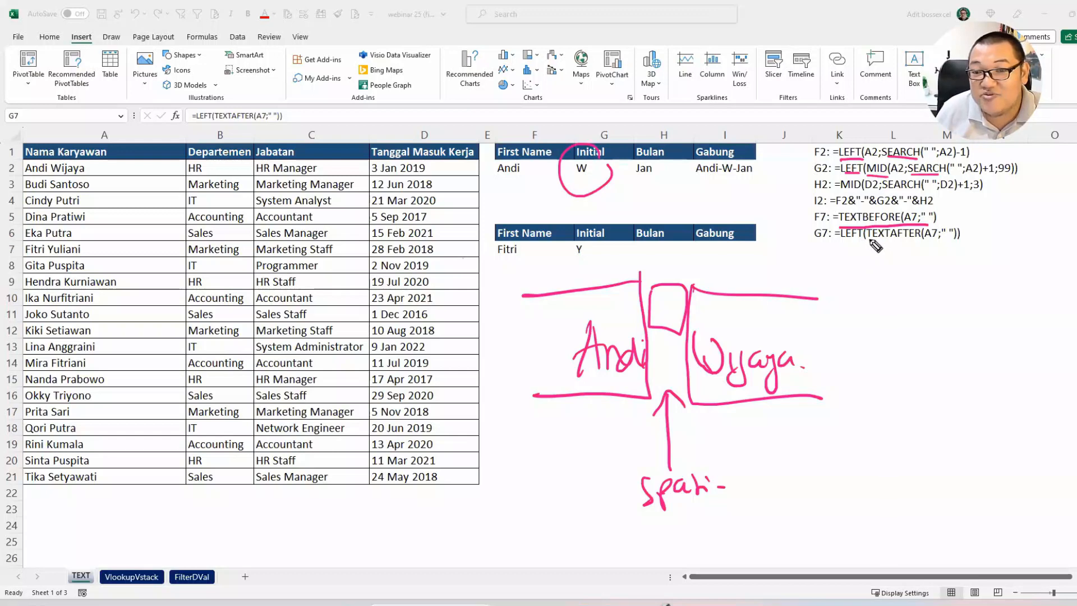
pyautogui.moveTo(870, 240); pyautogui.dragTo(946, 241)
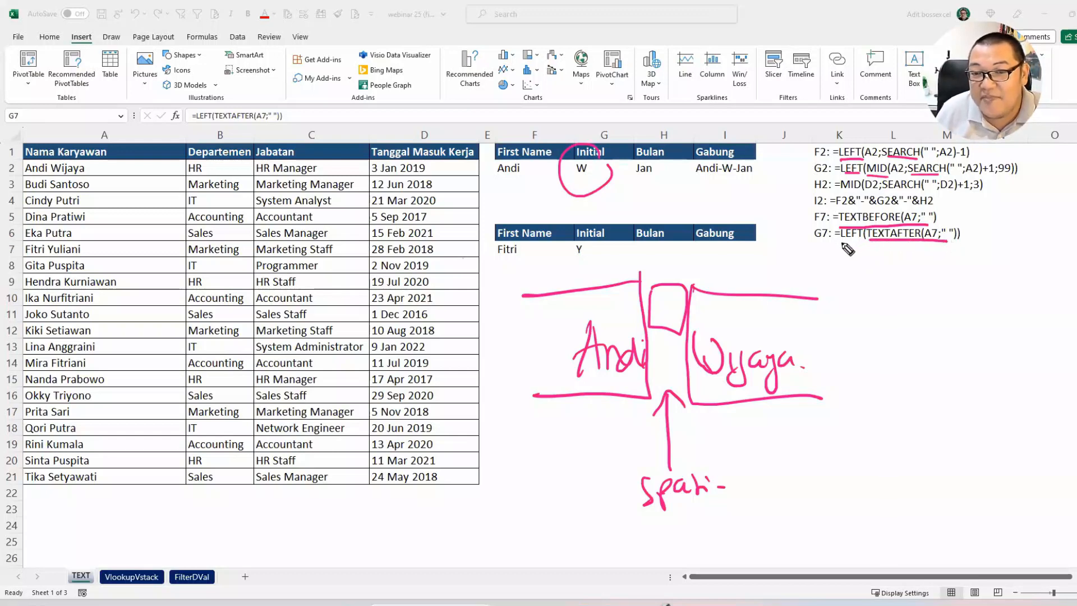
pyautogui.moveTo(841, 241); pyautogui.dragTo(864, 240)
pyautogui.moveTo(590, 229)
pyautogui.mouseDown()
pyautogui.moveTo(563, 268)
pyautogui.moveTo(601, 253)
pyautogui.mouseUp()
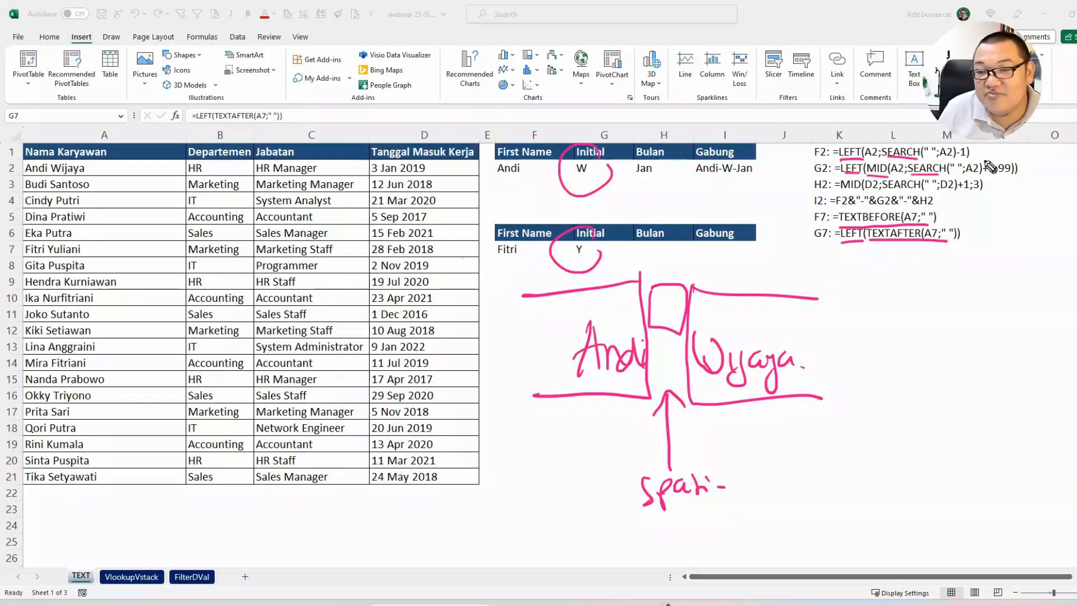
# Step: Mark the ends of the listed F2, G2, F7 and G7 formulas with vertical pen strokes and erase all annotations
pyautogui.moveTo(969, 145); pyautogui.dragTo(970, 160)
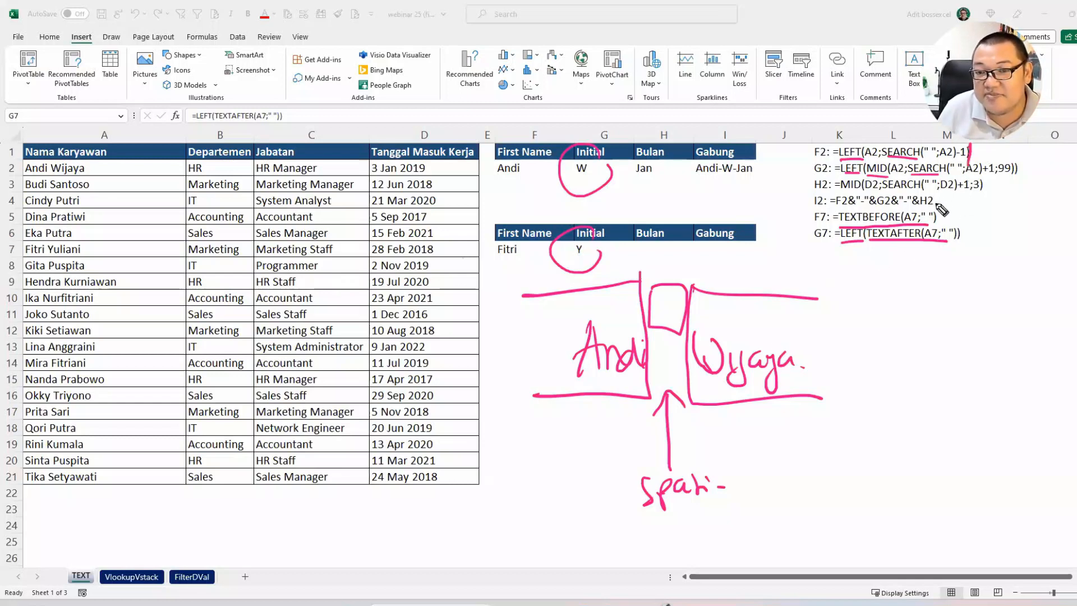
pyautogui.moveTo(934, 230); pyautogui.dragTo(936, 211)
pyautogui.moveTo(1018, 162); pyautogui.dragTo(1018, 181)
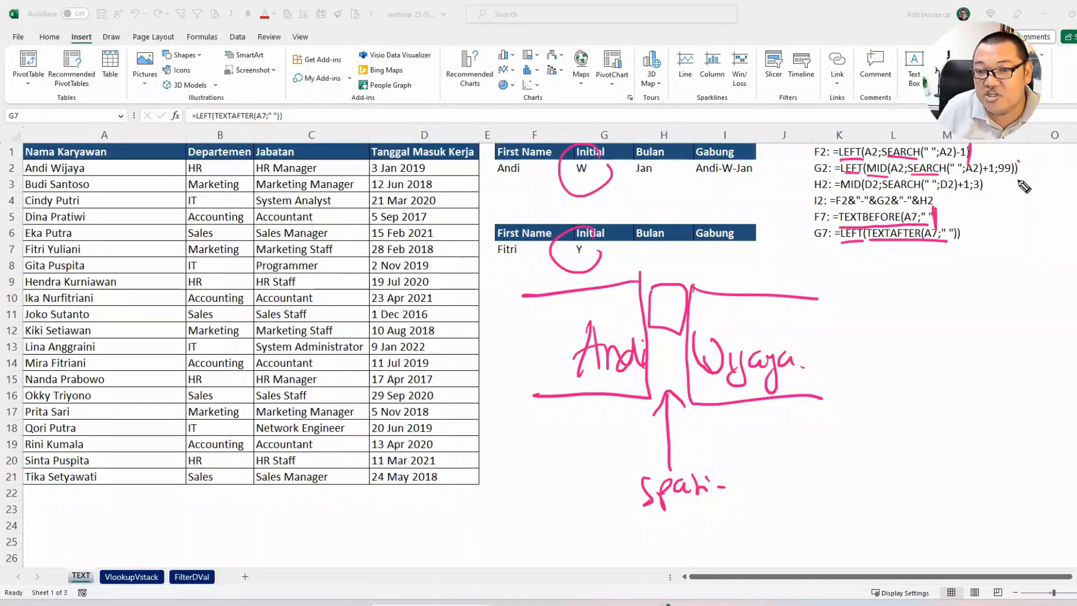
pyautogui.moveTo(966, 244); pyautogui.dragTo(965, 222)
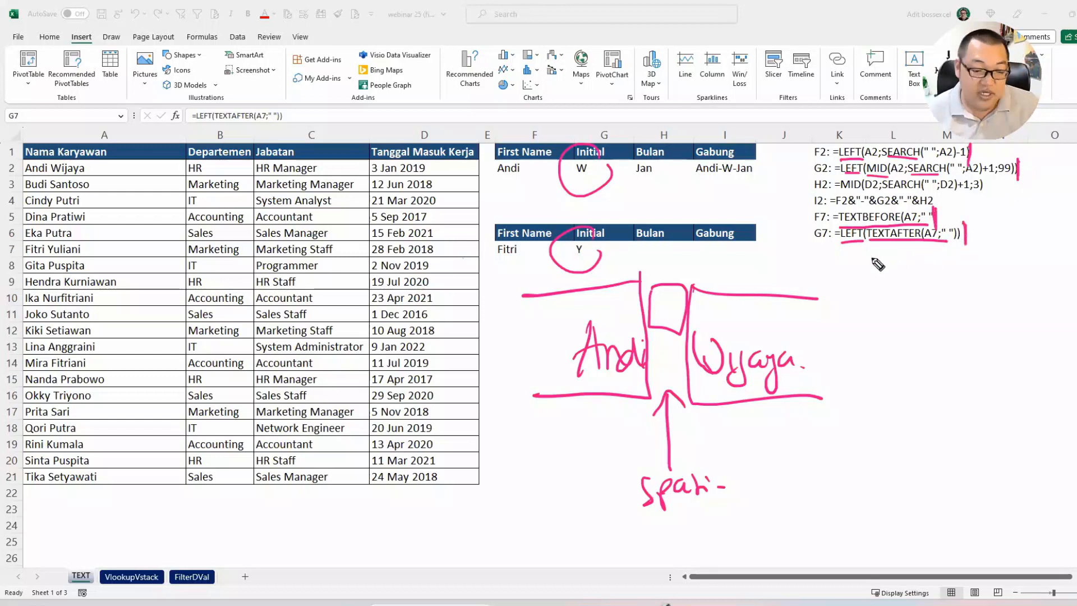
pyautogui.press('e')
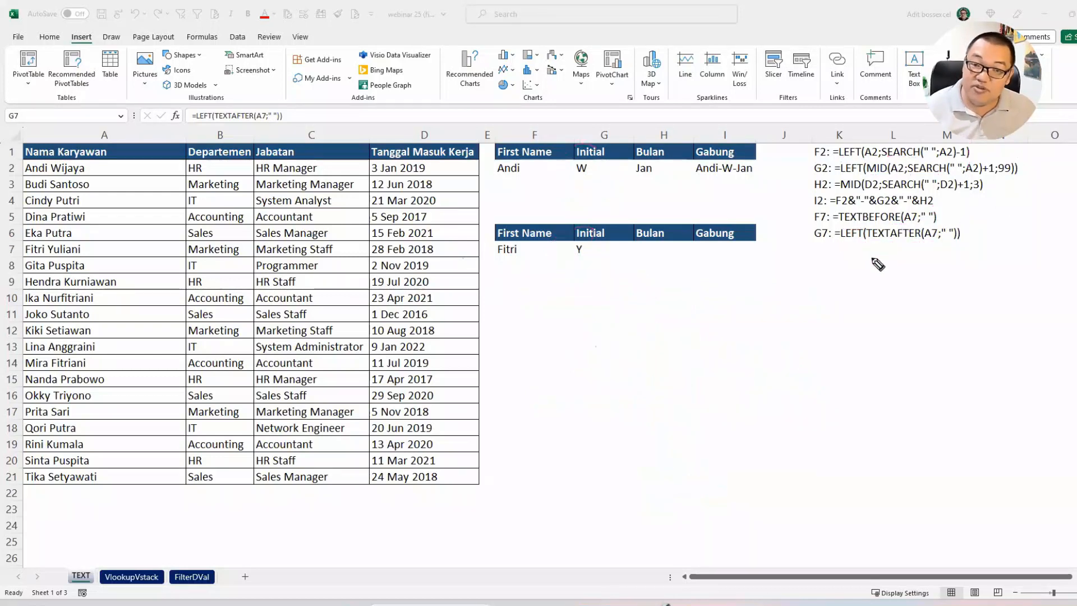
pyautogui.press('Escape')
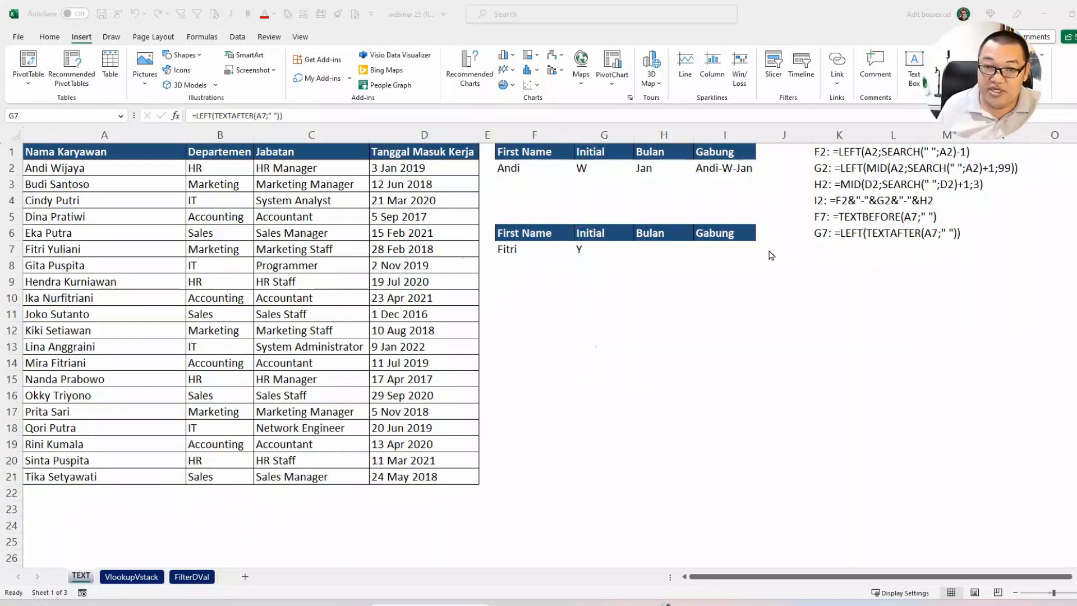
# Step: Enter =TEXTSPLIT(A7;" ") in the Bulan cell H7 to split the employee name at the space
pyautogui.click(669, 247)
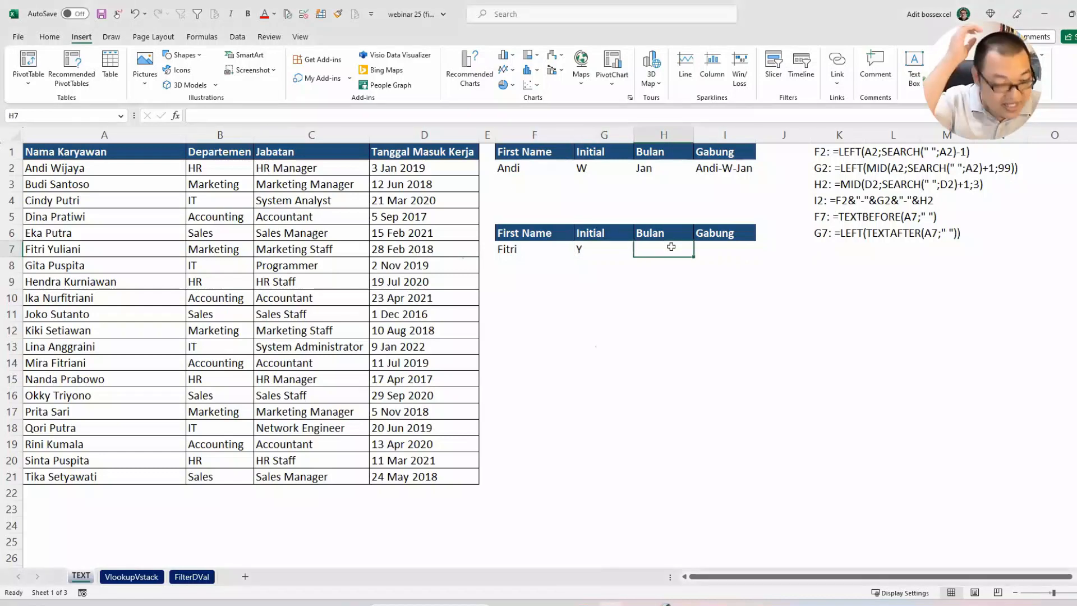
pyautogui.write('text')
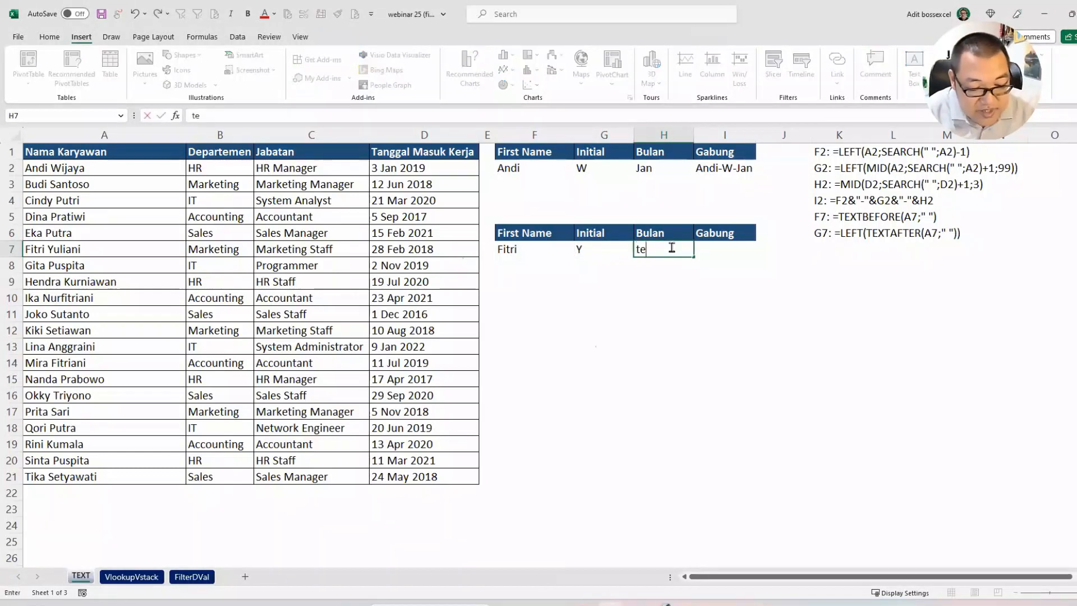
pyautogui.press('BackSpace')
pyautogui.press('BackSpace')
pyautogui.press('BackSpace')
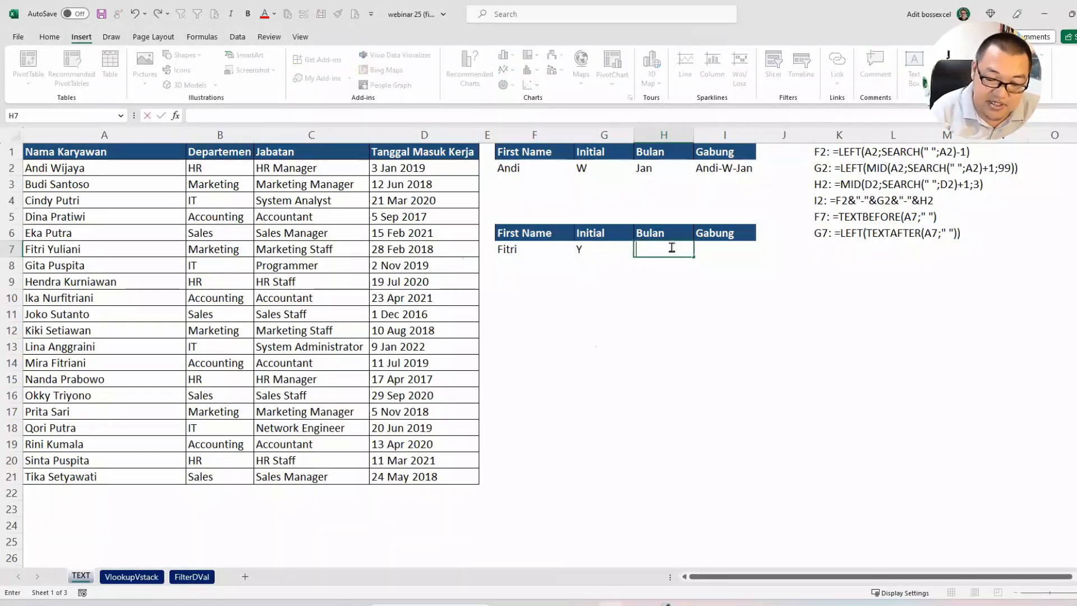
pyautogui.write('=tes')
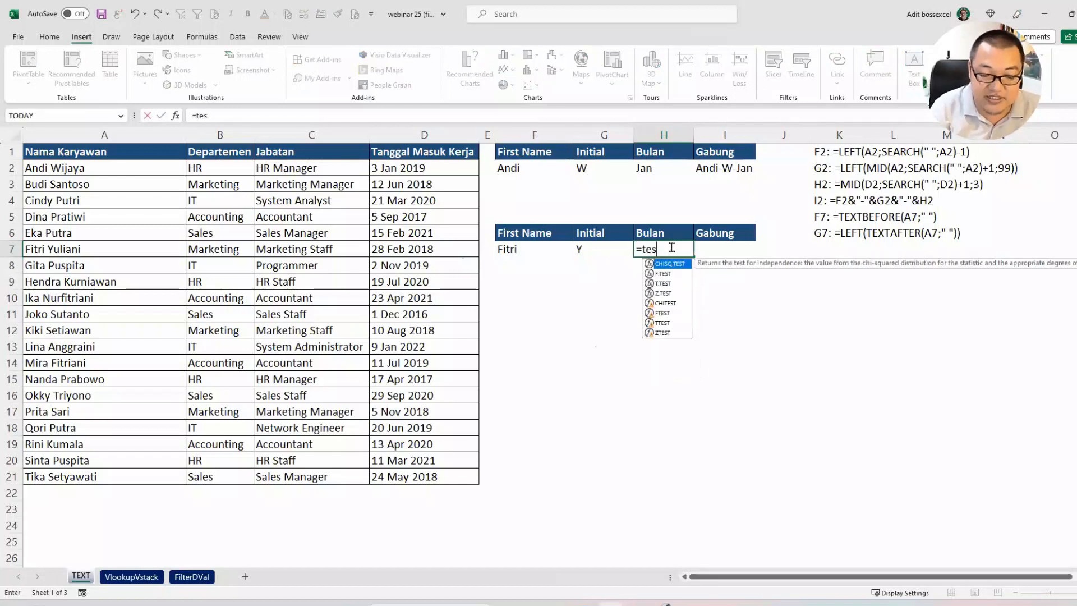
pyautogui.press('BackSpace')
pyautogui.write('xts')
pyautogui.press('Tab')
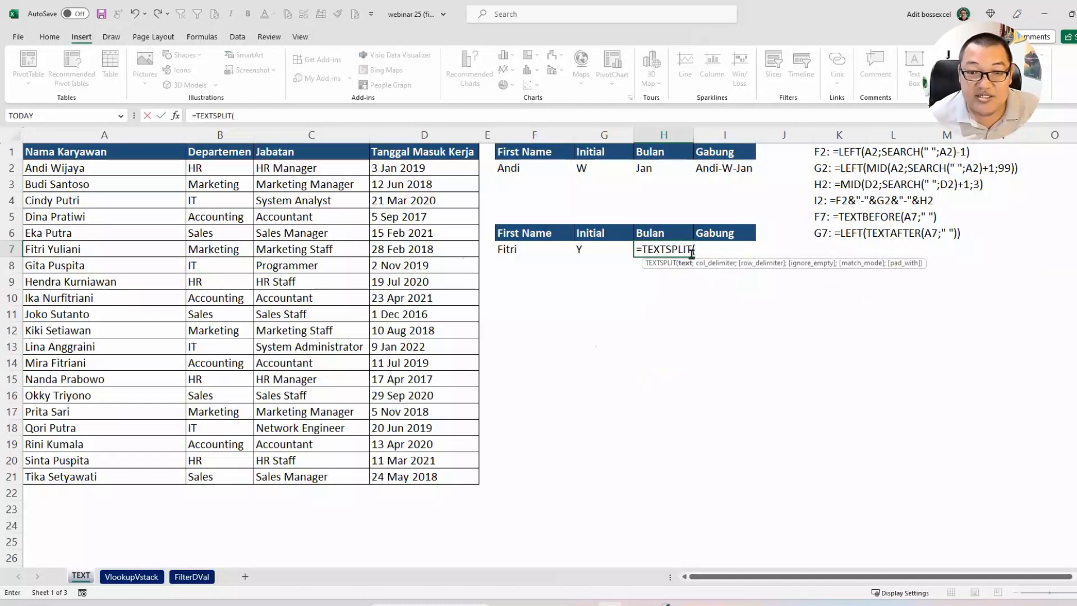
pyautogui.click(140, 249)
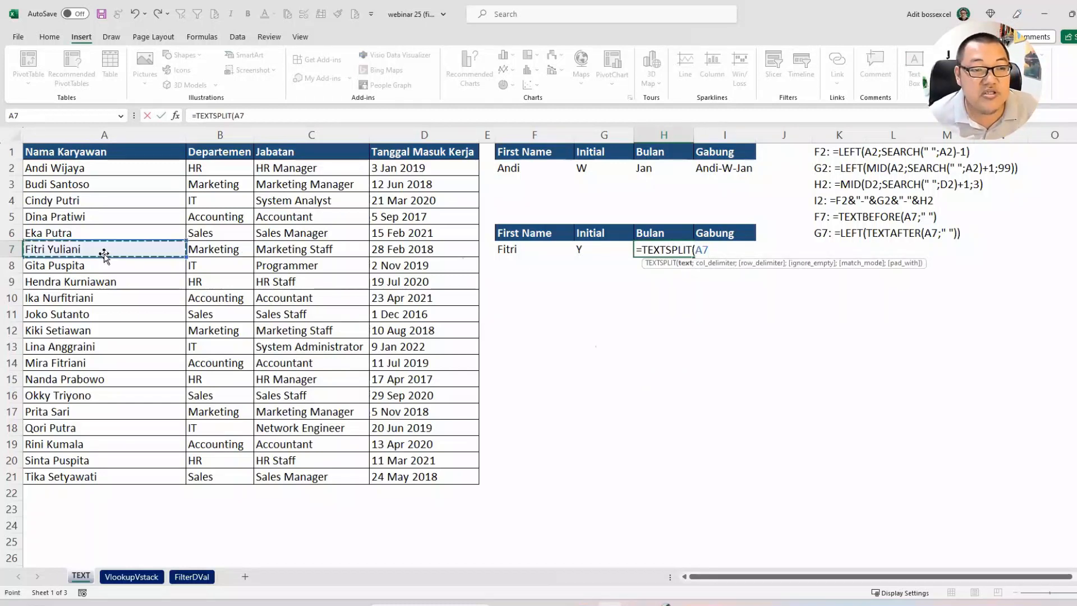
pyautogui.write(';')
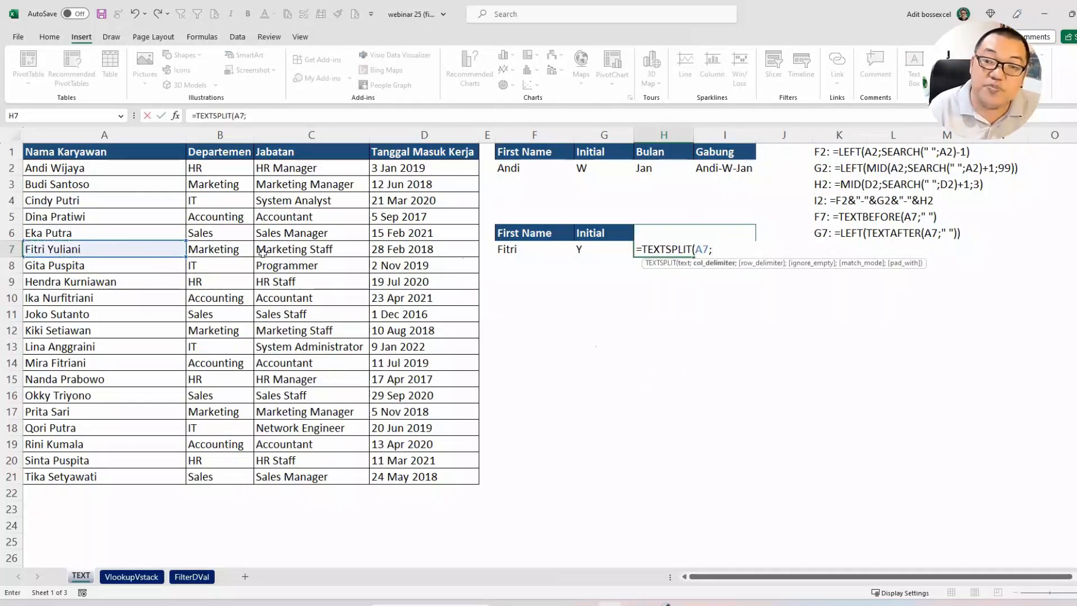
pyautogui.write('" "')
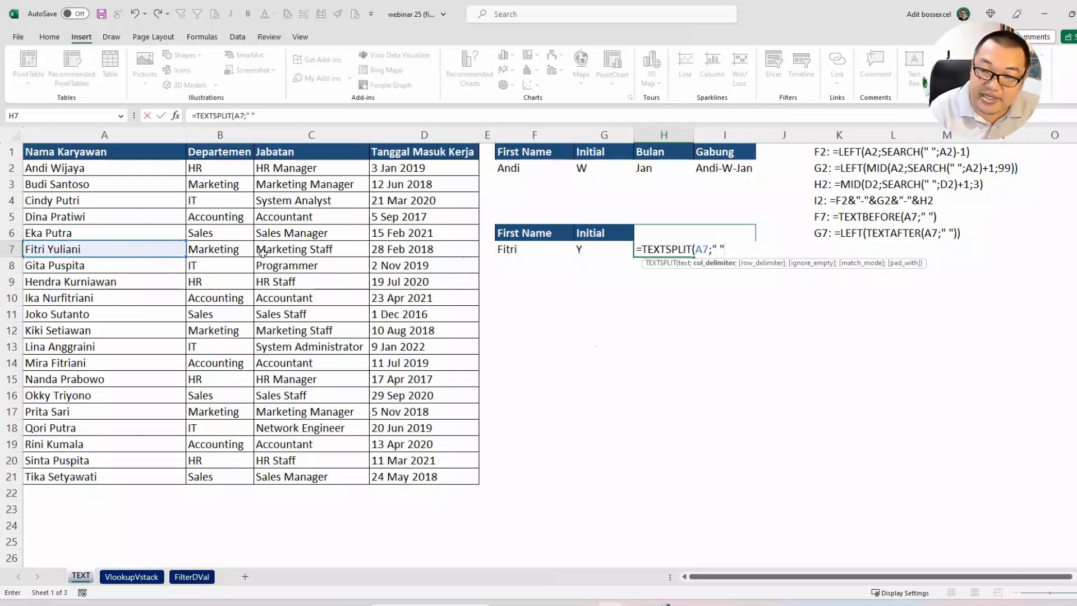
pyautogui.write(')')
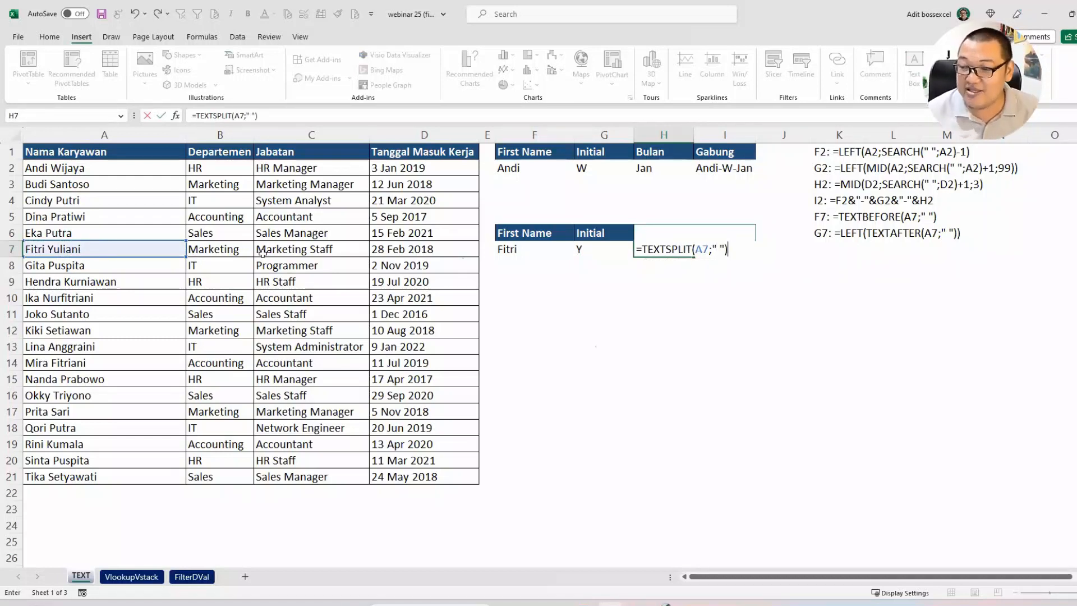
pyautogui.press('Return')
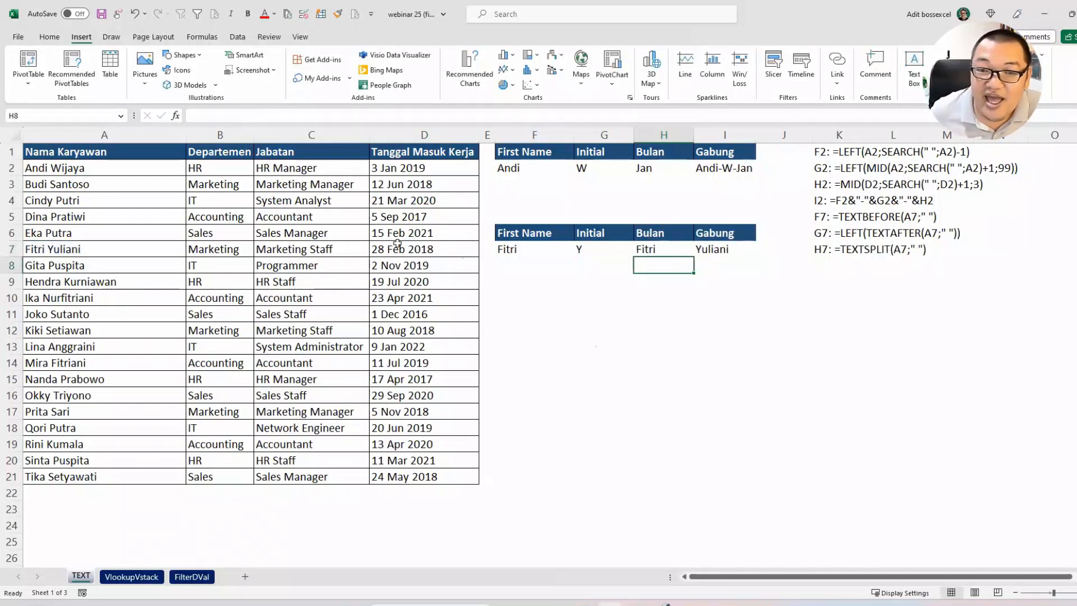
pyautogui.press('Up')
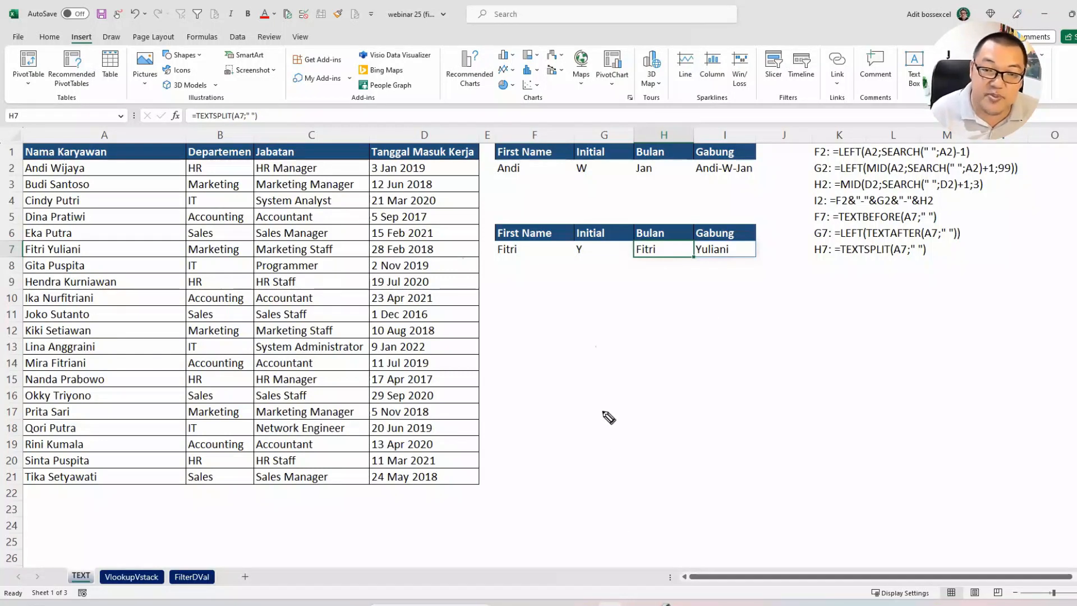
# Step: Handwrite CSE with the pen below the second result table and clear the annotation
pyautogui.moveTo(611, 436)
pyautogui.mouseDown()
pyautogui.moveTo(582, 435)
pyautogui.moveTo(614, 399)
pyautogui.moveTo(618, 435)
pyautogui.mouseUp()
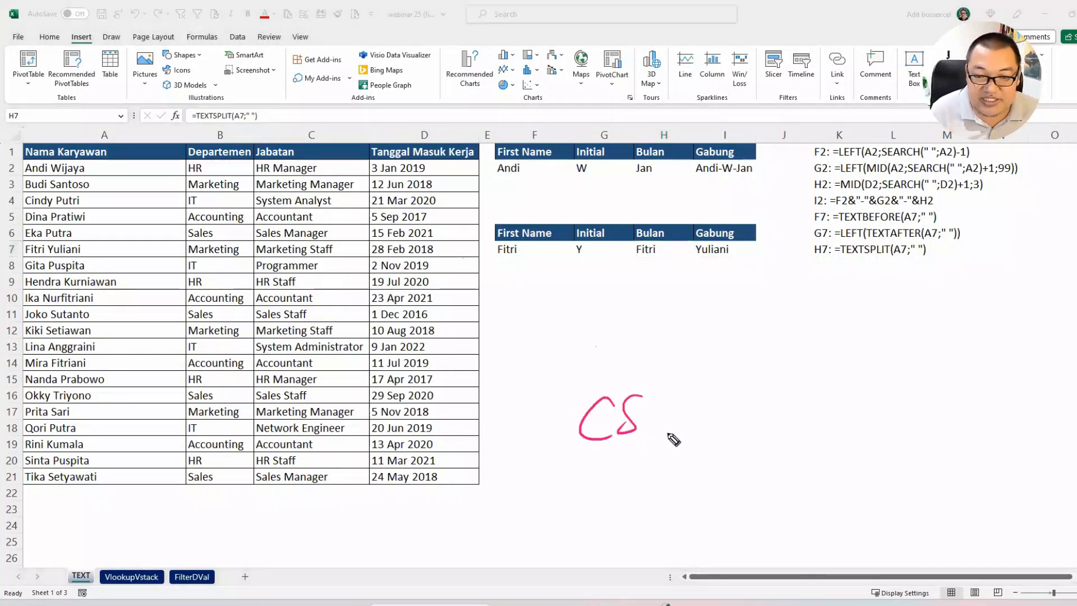
pyautogui.moveTo(652, 400); pyautogui.dragTo(672, 437)
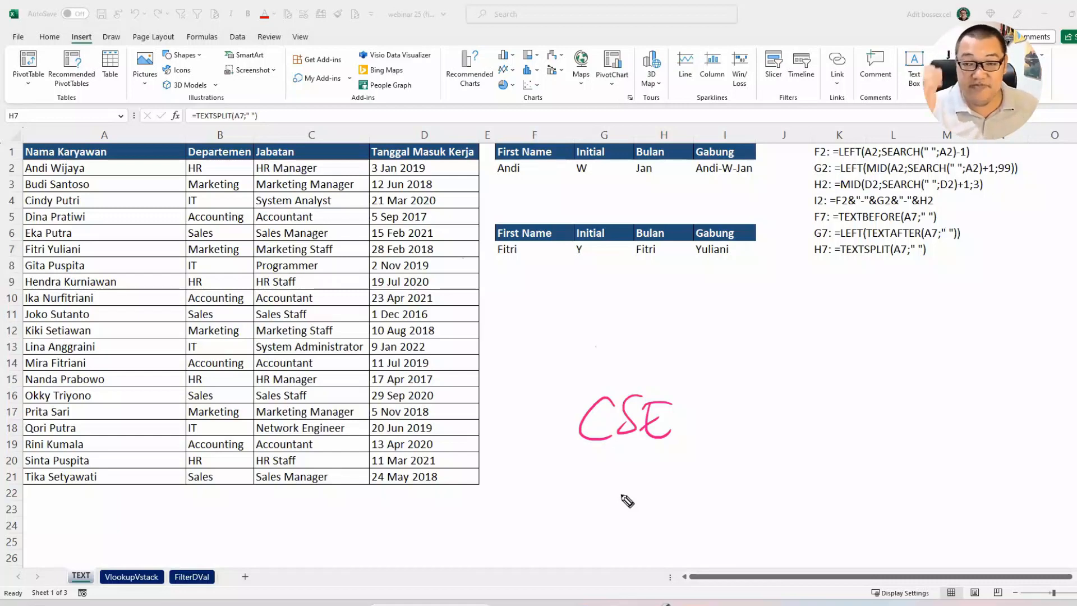
pyautogui.press('Escape')
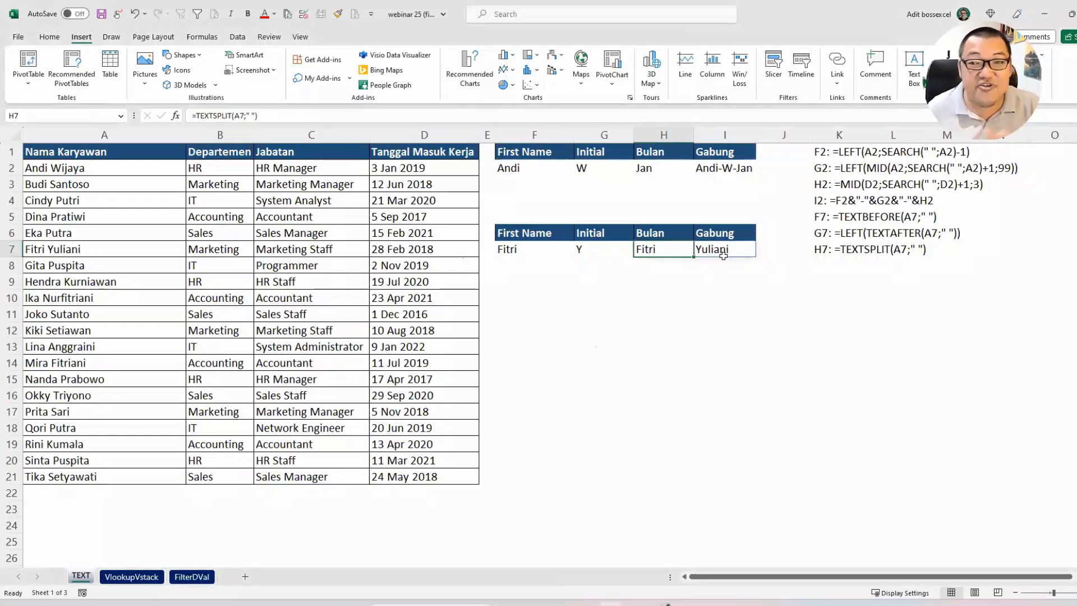
# Step: Point the H7 formula to the joining date so it reads =TEXTSPLIT(D7;" "), and check the split parts in H7:J7
pyautogui.doubleClick(647, 251)
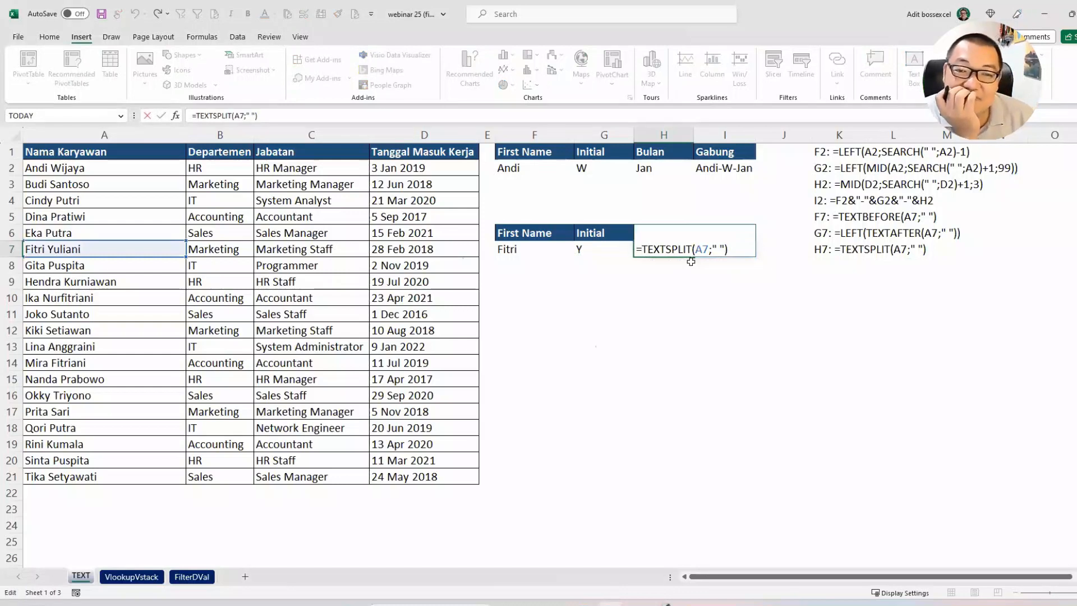
pyautogui.press('Escape')
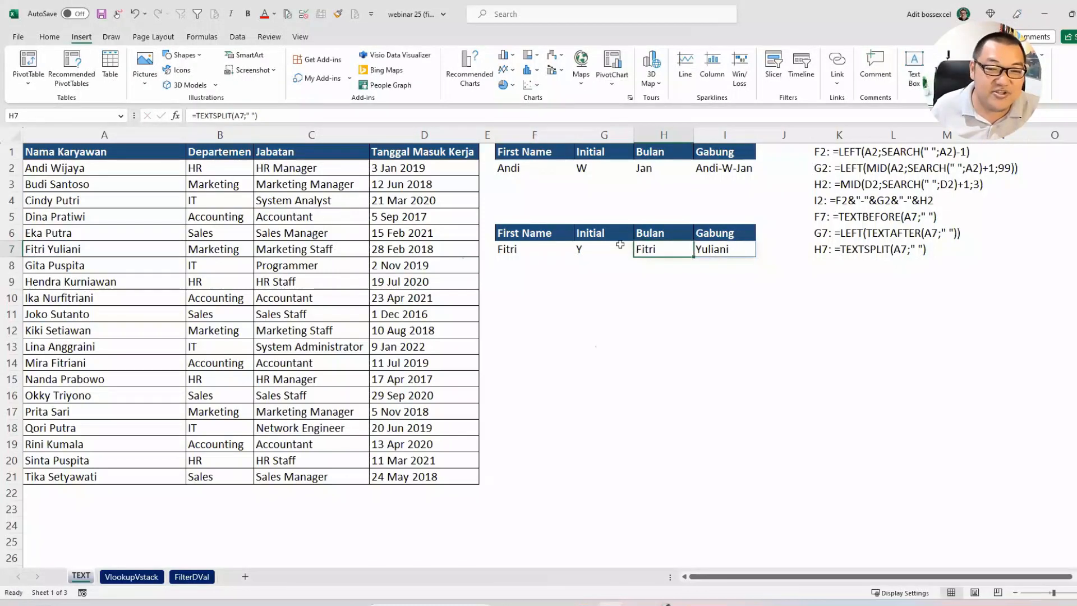
pyautogui.doubleClick(638, 246)
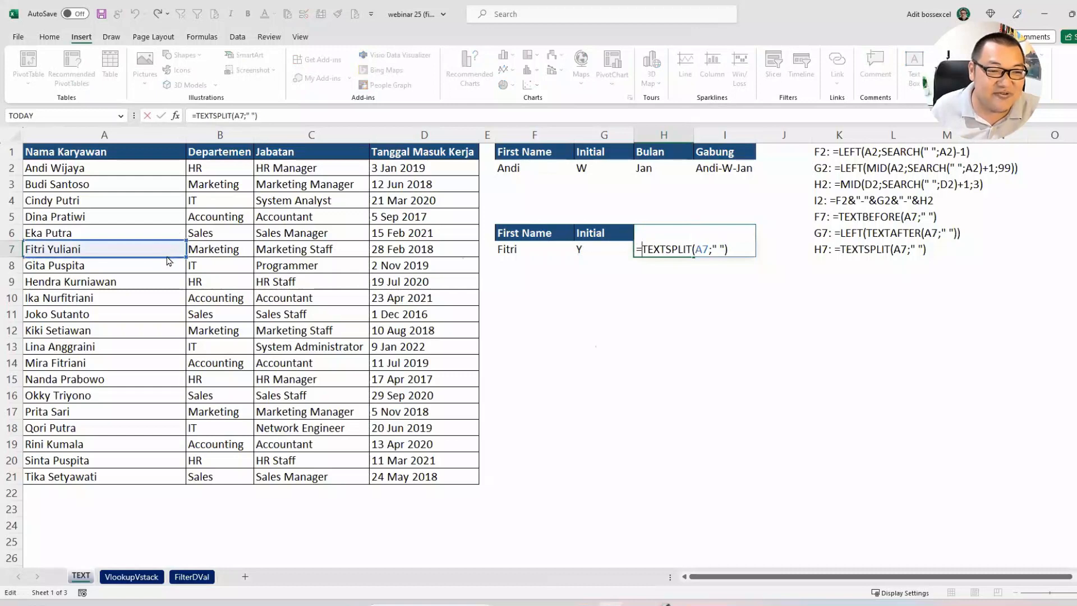
pyautogui.moveTo(167, 258); pyautogui.dragTo(395, 251)
pyautogui.press('Return')
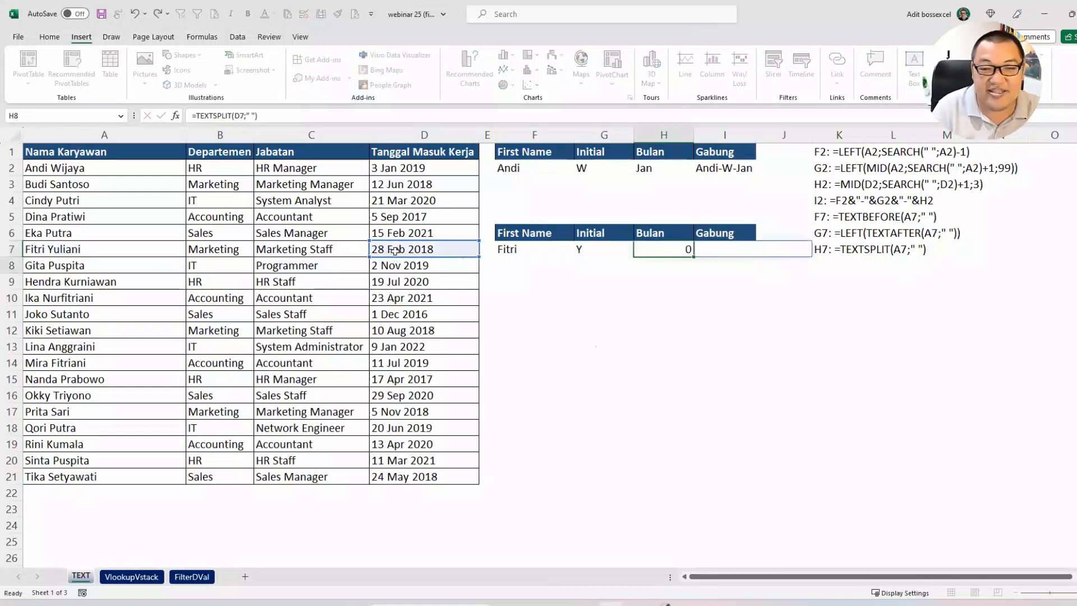
pyautogui.click(666, 247)
pyautogui.click(708, 250)
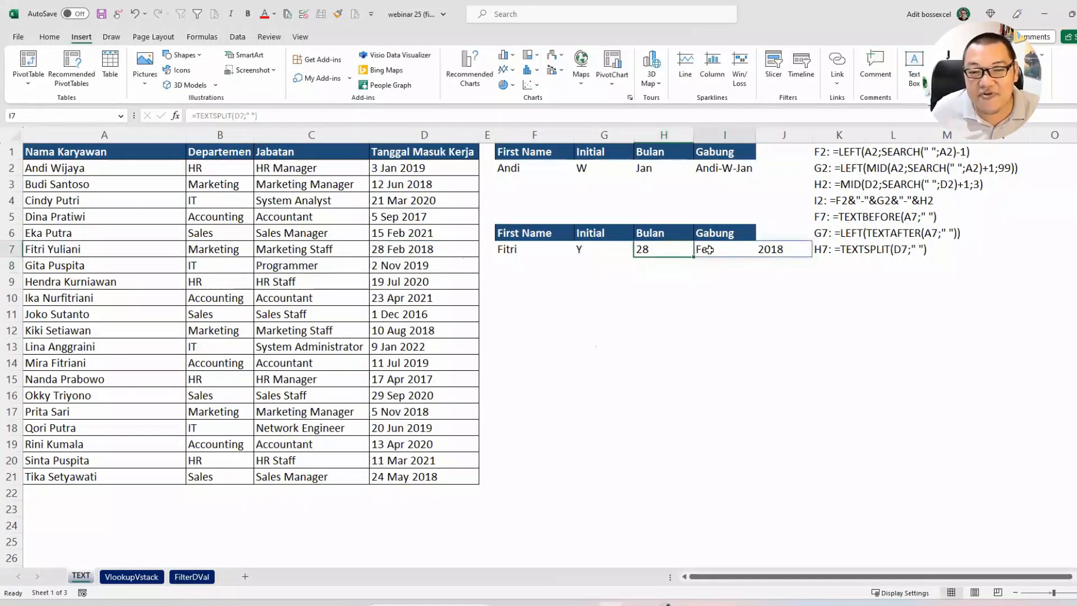
pyautogui.click(763, 245)
pyautogui.click(650, 248)
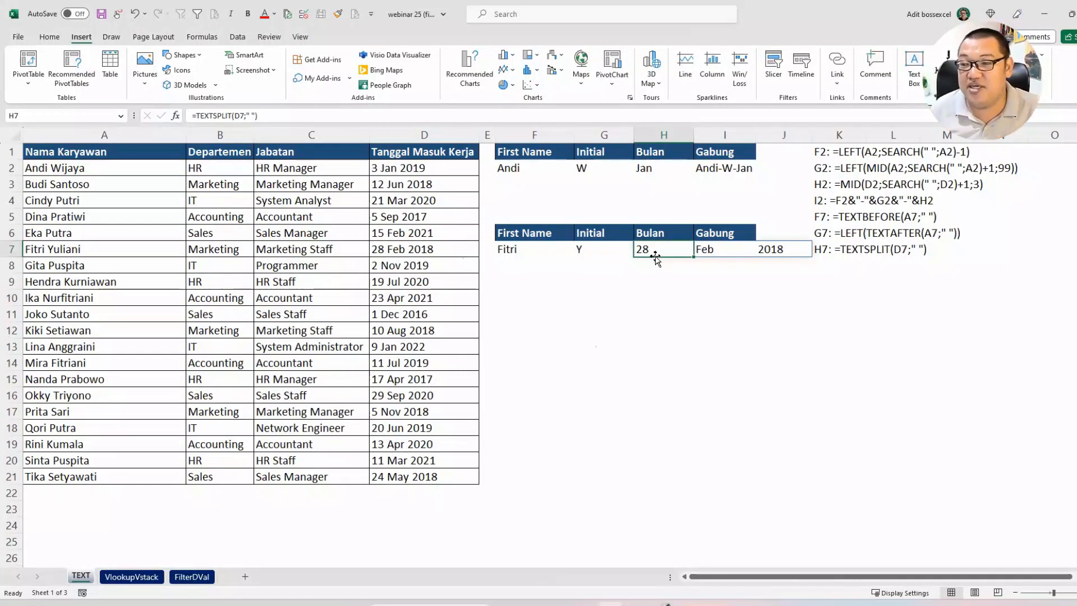
# Step: Wrap the H7 formula in INDEX to return the second part, so it reads =INDEX(TEXTSPLIT(D7;" ");2)
pyautogui.doubleClick(641, 247)
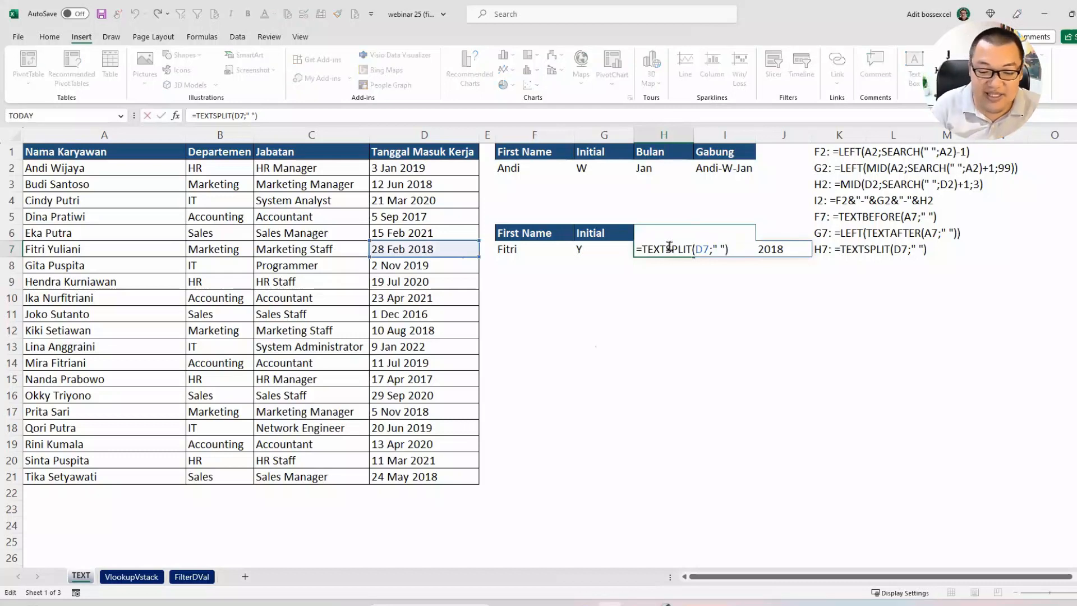
pyautogui.write('INDEX(')
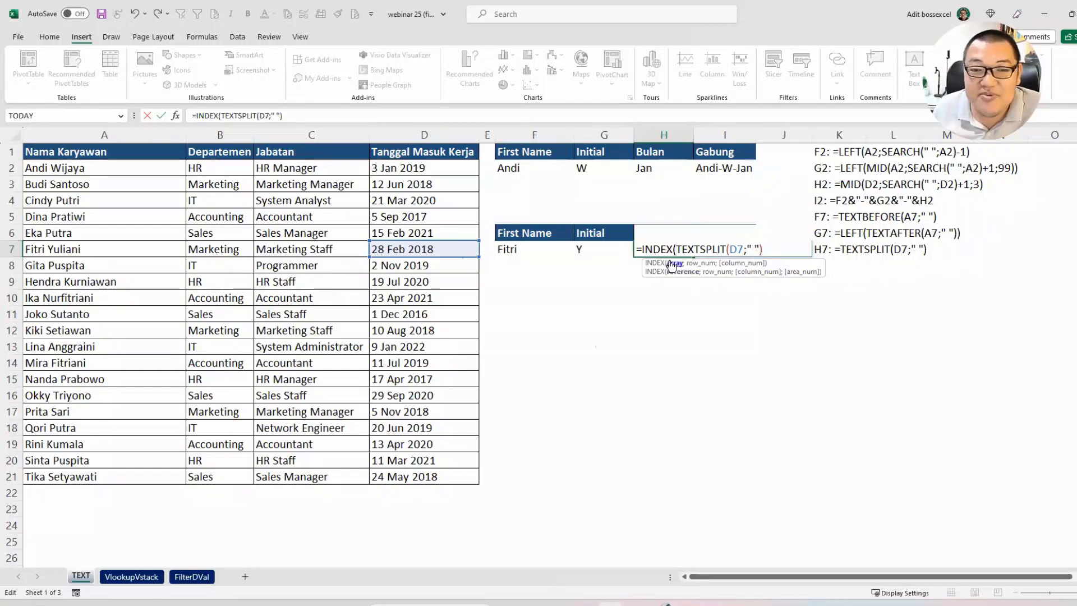
pyautogui.moveTo(675, 249); pyautogui.dragTo(773, 247)
pyautogui.click(774, 248)
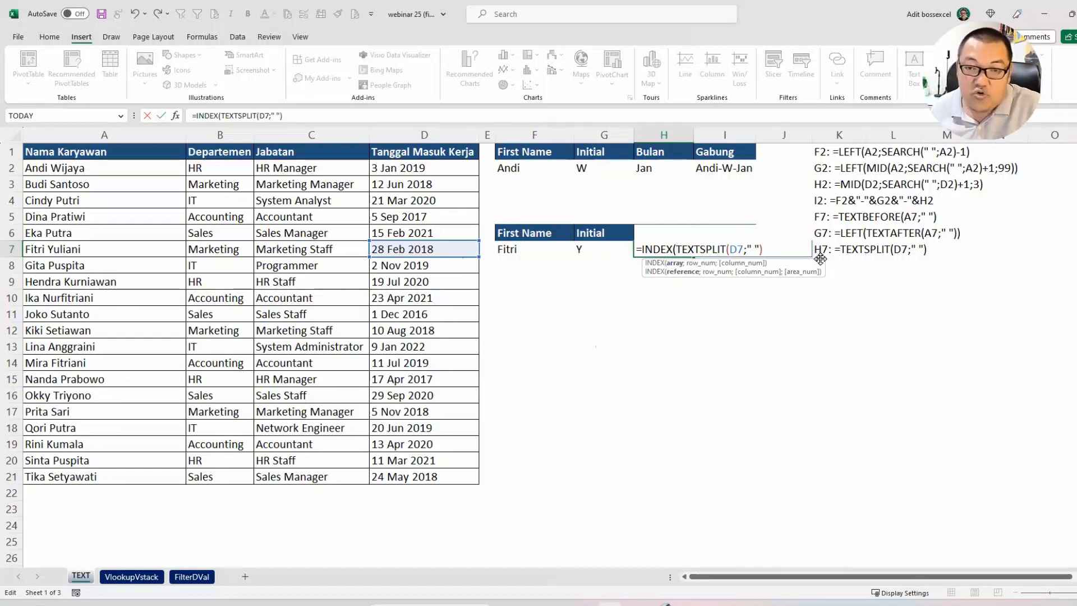
pyautogui.write(';')
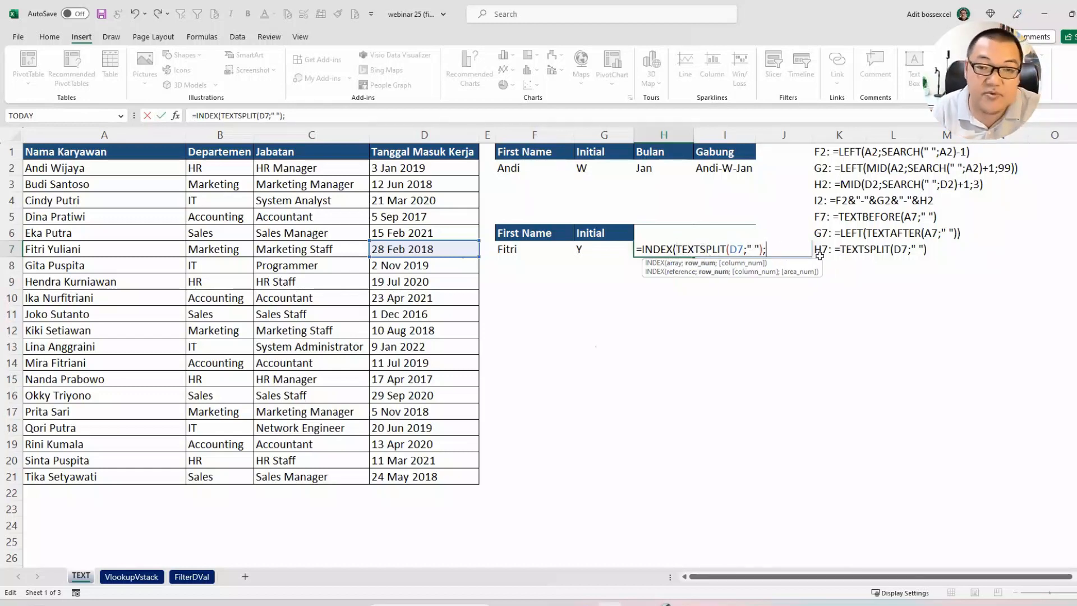
pyautogui.write('2')
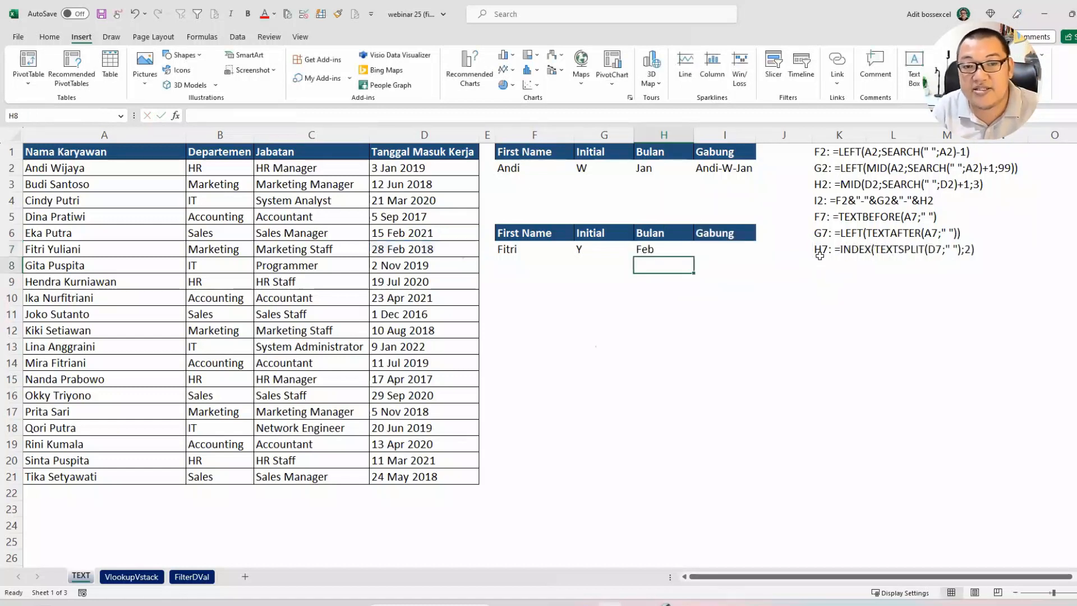
pyautogui.press('Up')
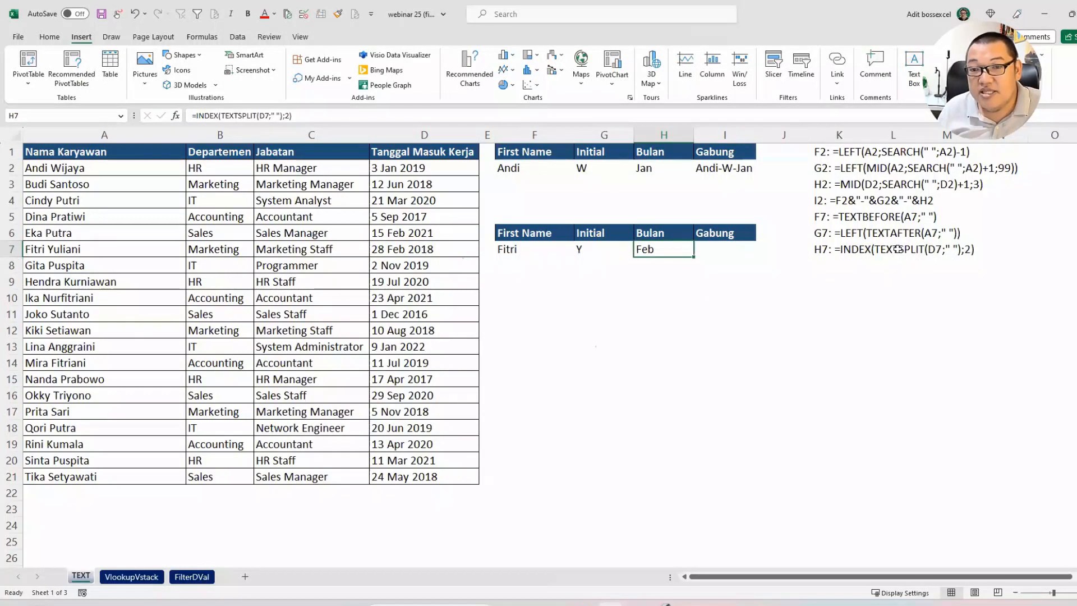
# Step: Compare the listed H7 and H2 formulas, check the joined text in I2, and select the empty Gabung cell I7
pyautogui.click(872, 247)
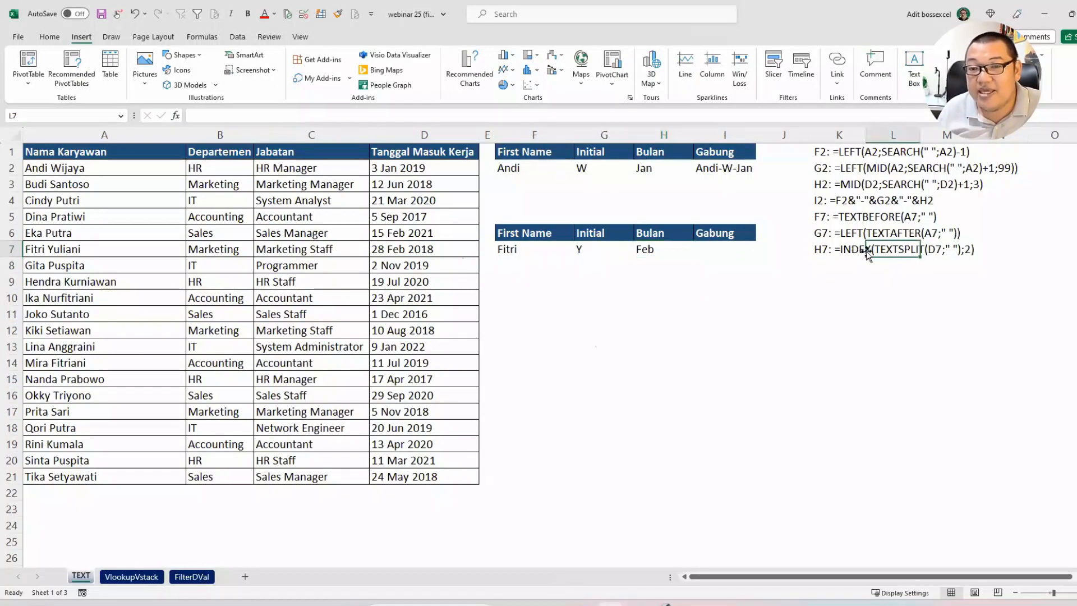
pyautogui.click(855, 188)
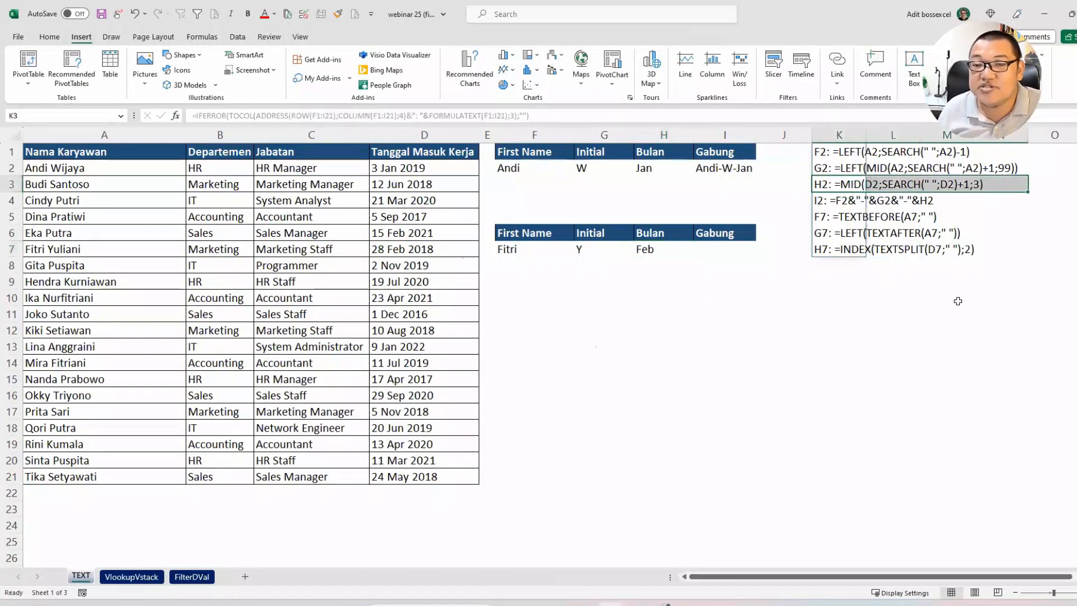
pyautogui.click(953, 312)
pyautogui.click(738, 247)
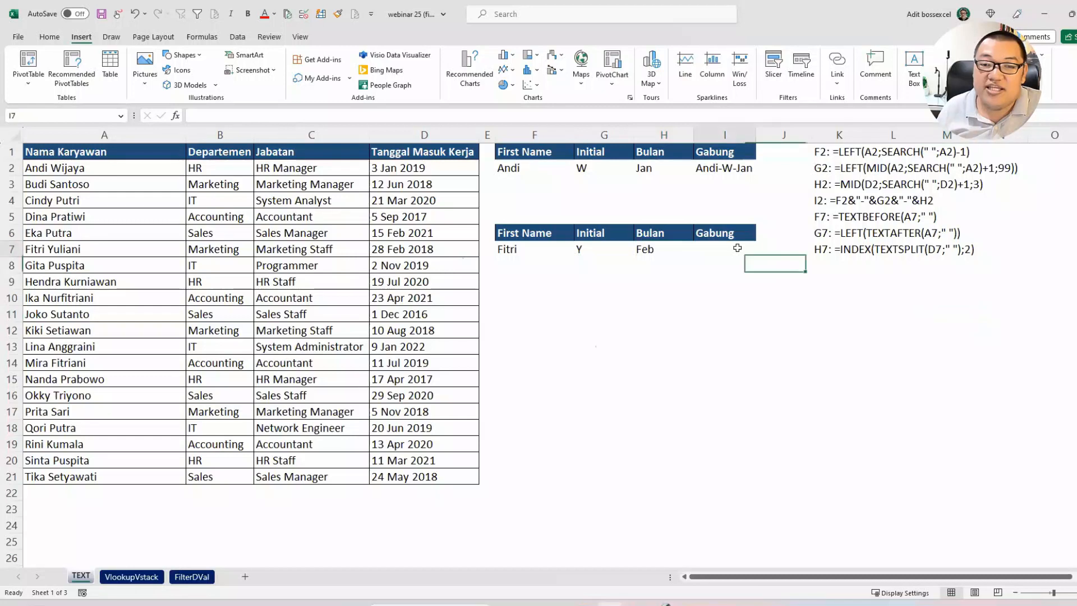
pyautogui.click(744, 174)
pyautogui.click(737, 248)
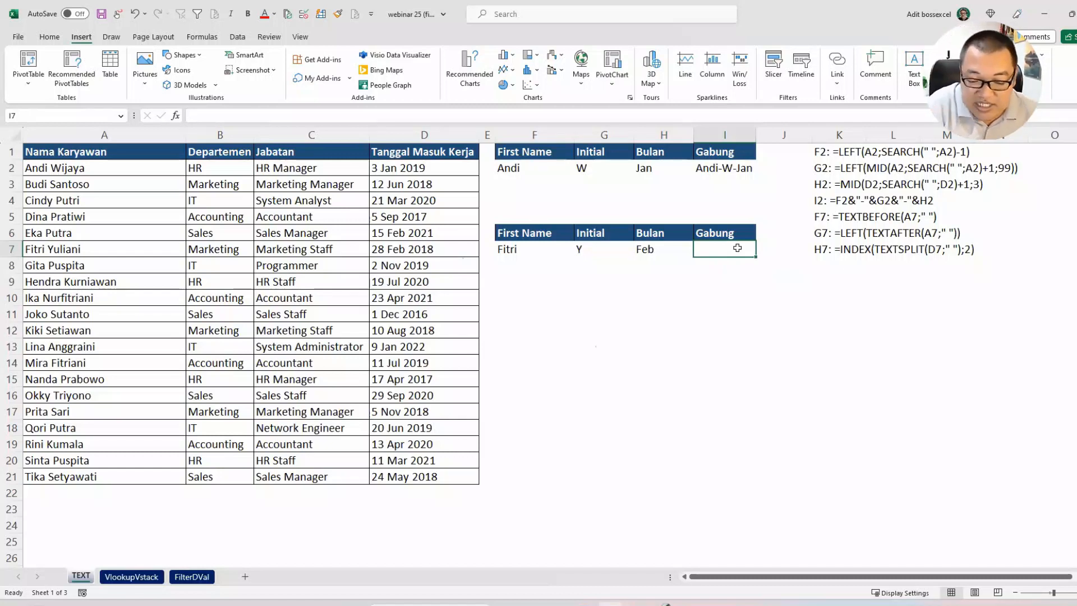
# Step: Join the second table's first name, initial and month in I7 with =TEXTJOIN("-";TRUE;F7:H7)
pyautogui.write('=text')
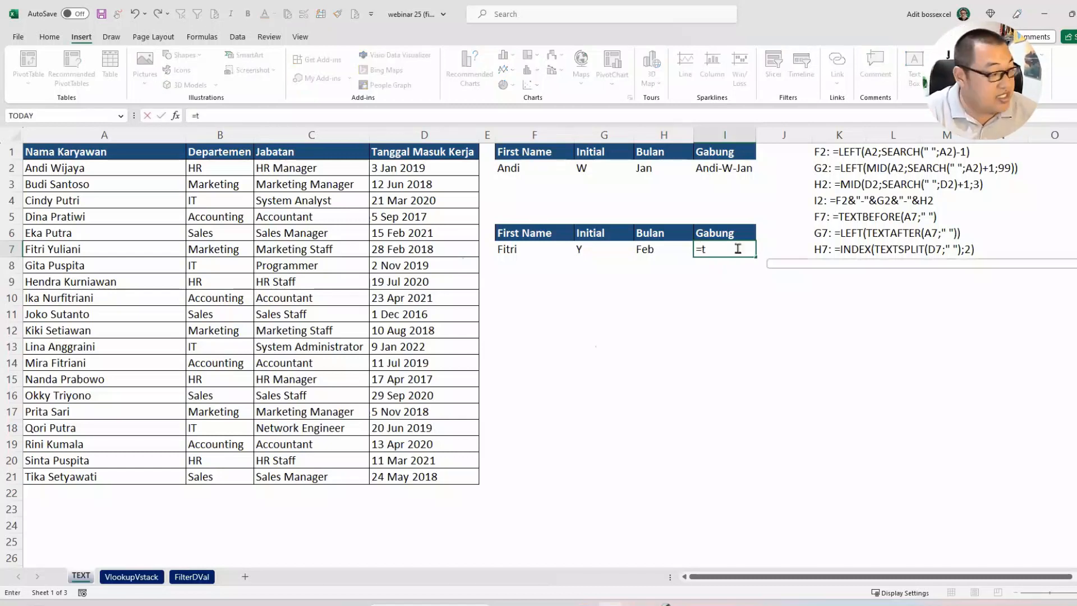
pyautogui.write('jo')
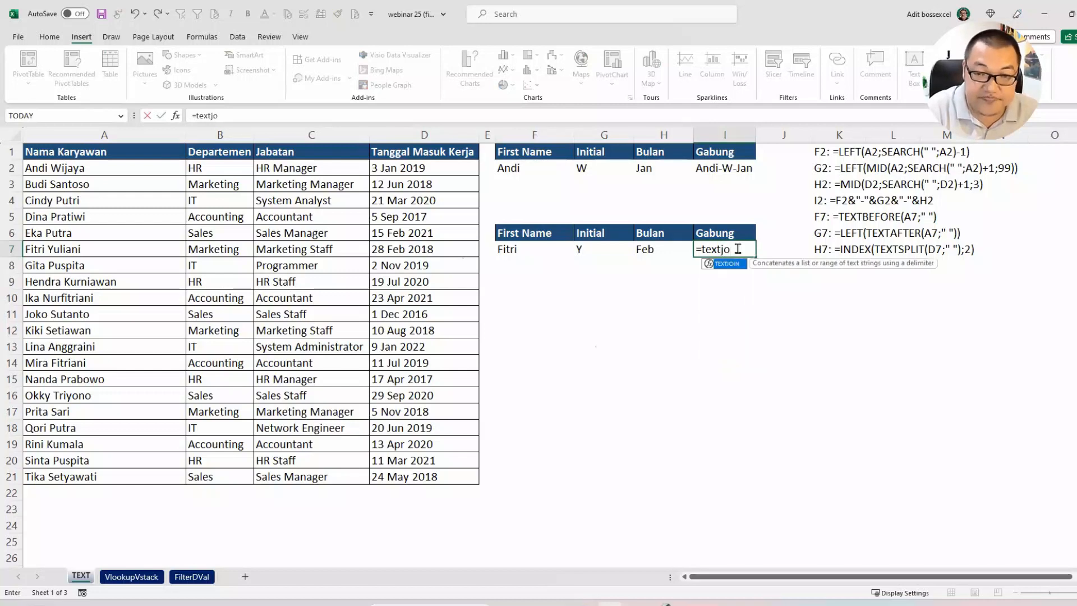
pyautogui.write('in')
pyautogui.press('Tab')
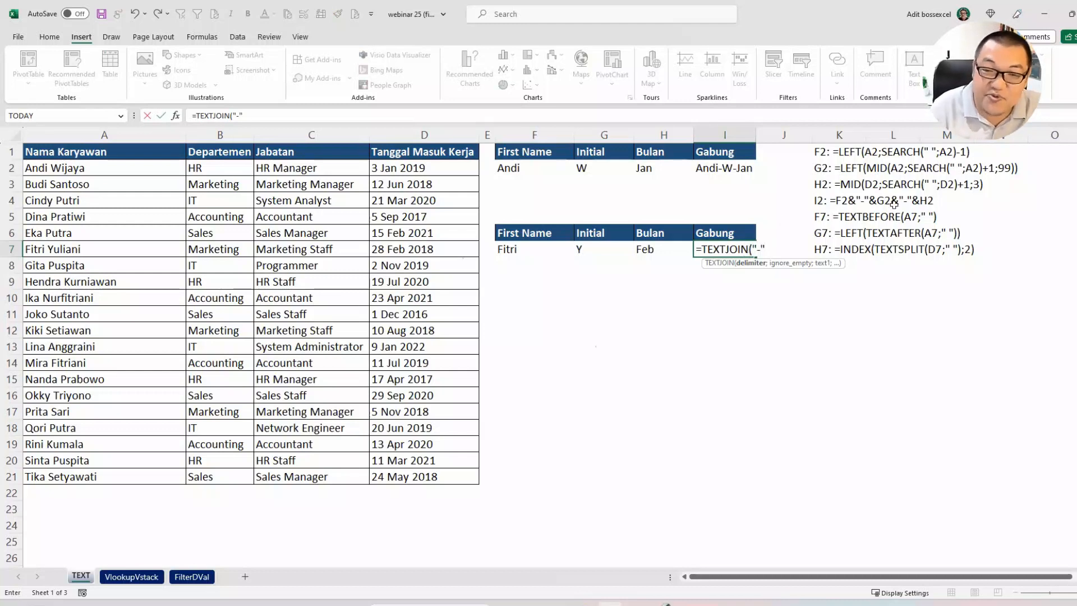
pyautogui.write(';')
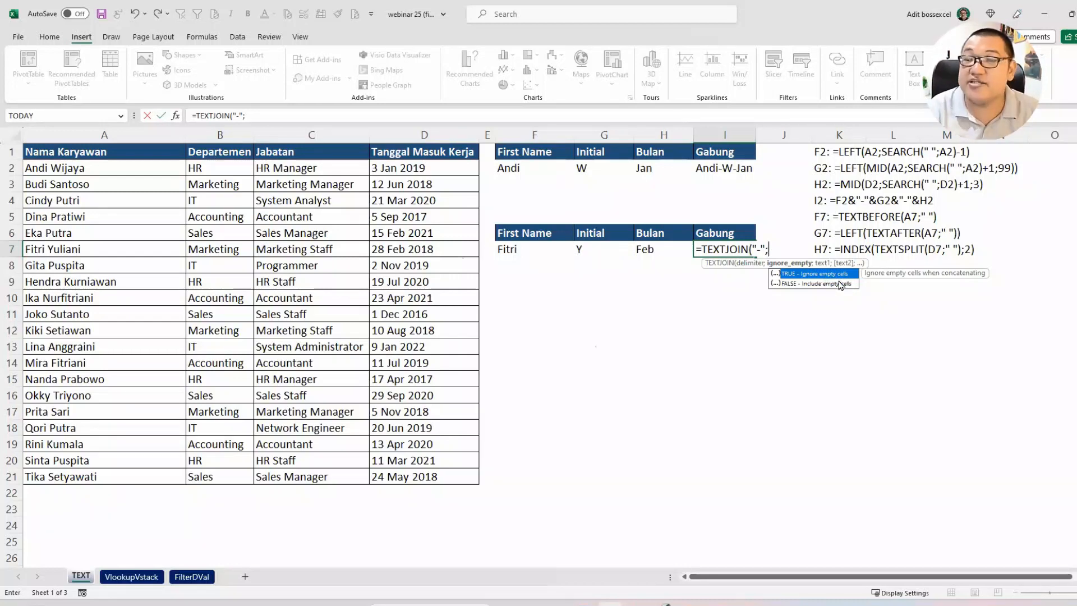
pyautogui.write('tr')
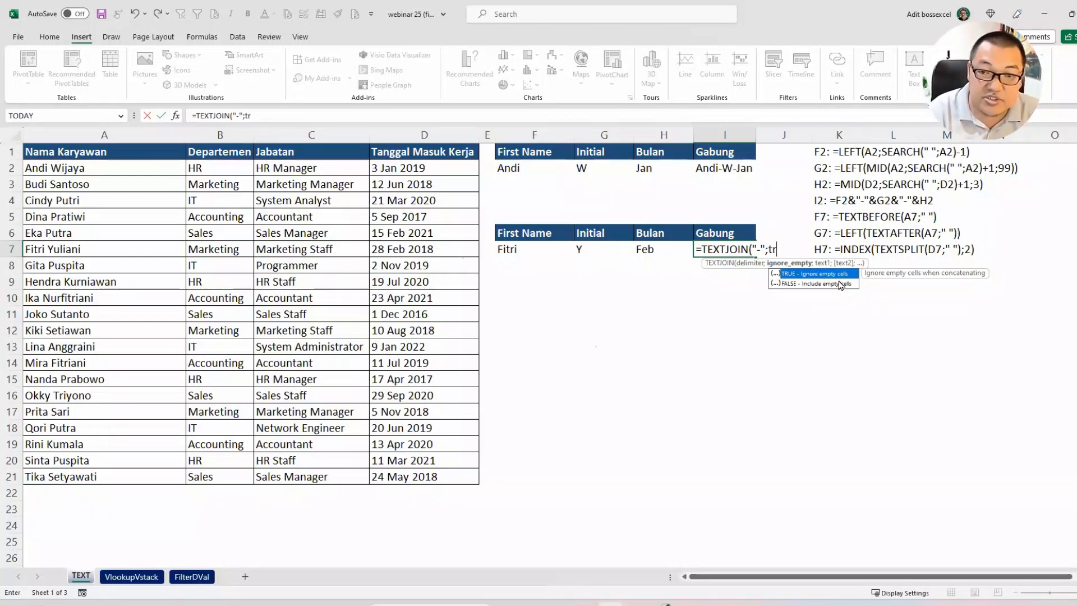
pyautogui.write('ue;')
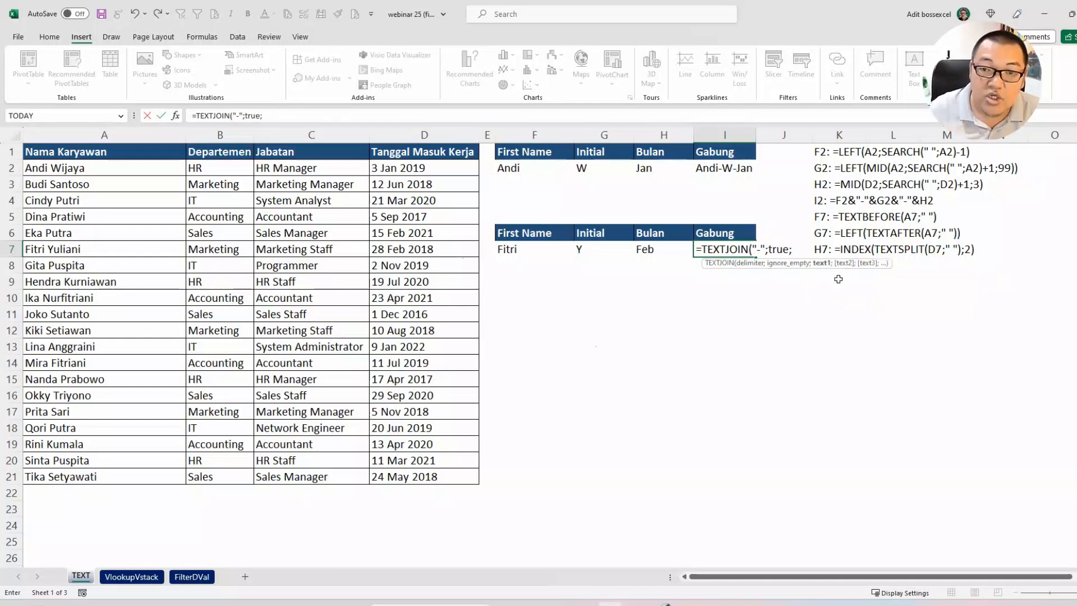
pyautogui.moveTo(521, 251); pyautogui.dragTo(674, 259)
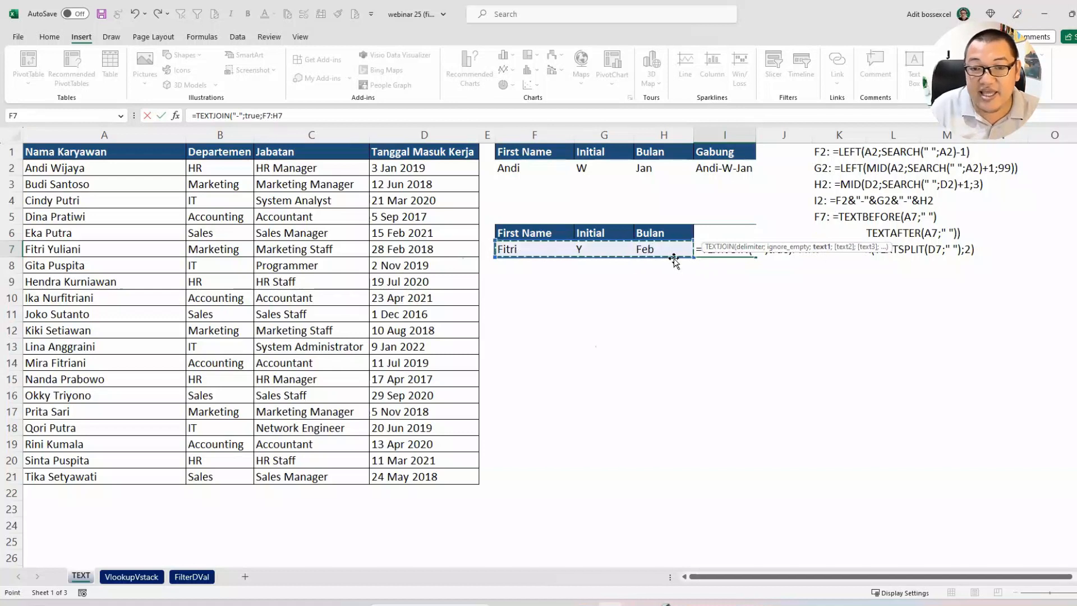
pyautogui.press('Return')
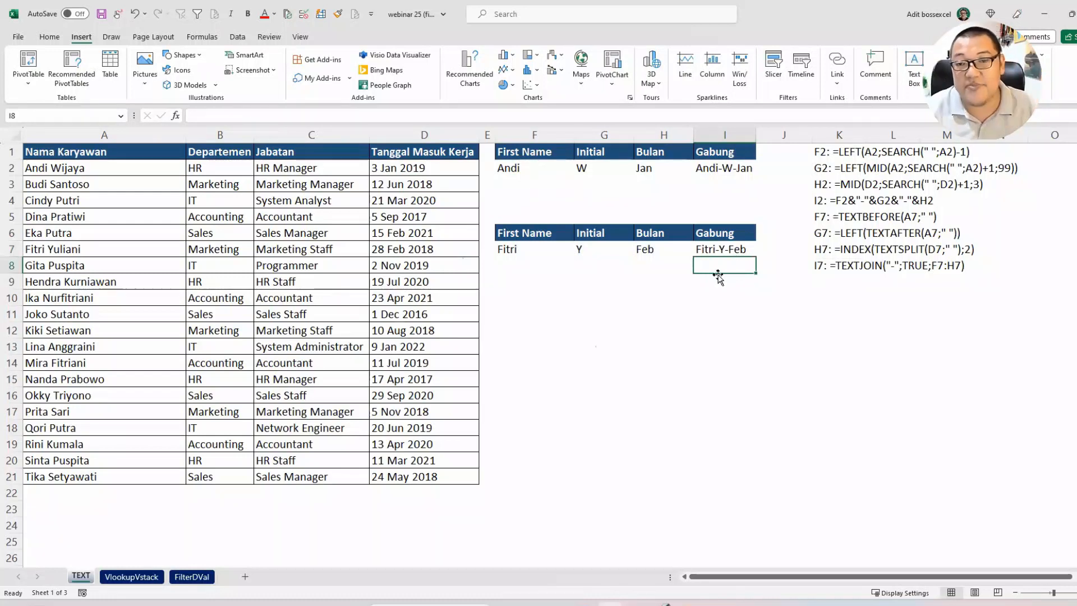
# Step: Compare the listed I7 and I2 formulas, the result rows F2:I2 and F7:I7, and the classic formulas in the list
pyautogui.click(876, 263)
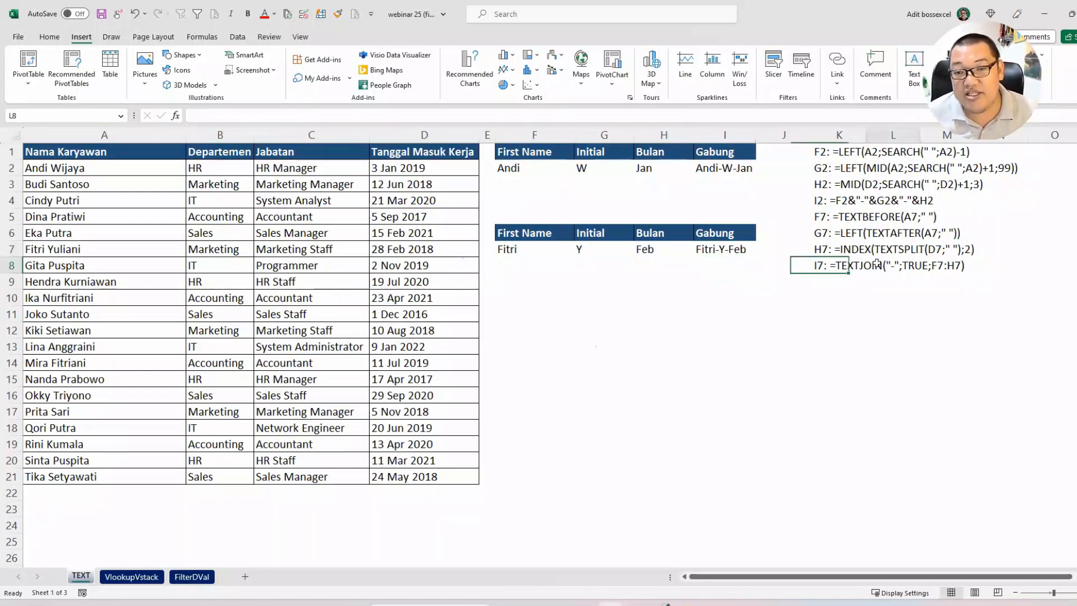
pyautogui.click(841, 204)
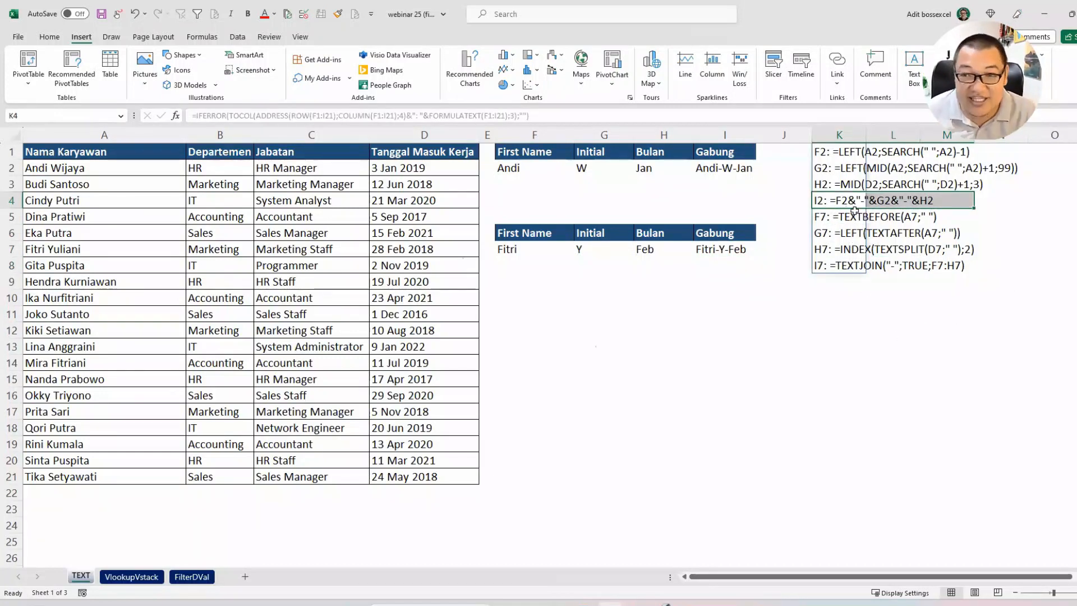
pyautogui.click(890, 330)
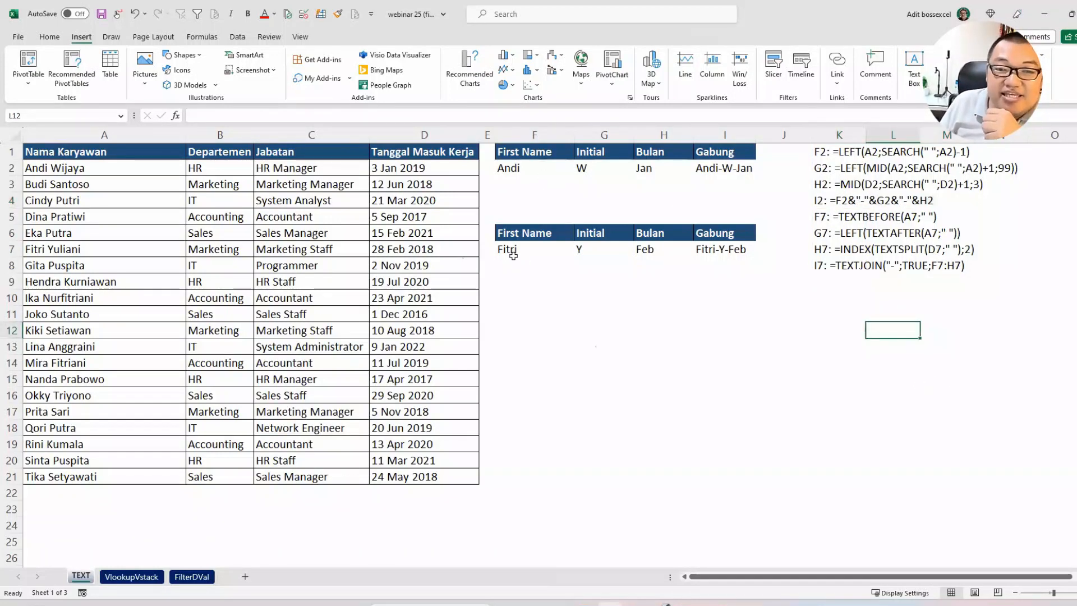
pyautogui.moveTo(507, 166); pyautogui.dragTo(734, 177)
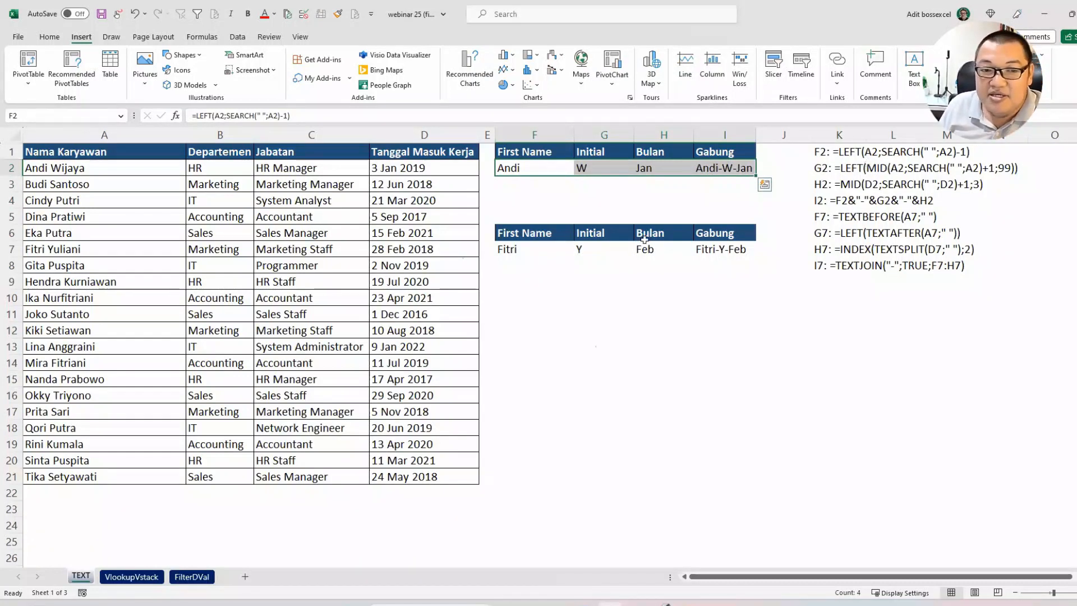
pyautogui.moveTo(537, 249); pyautogui.dragTo(740, 248)
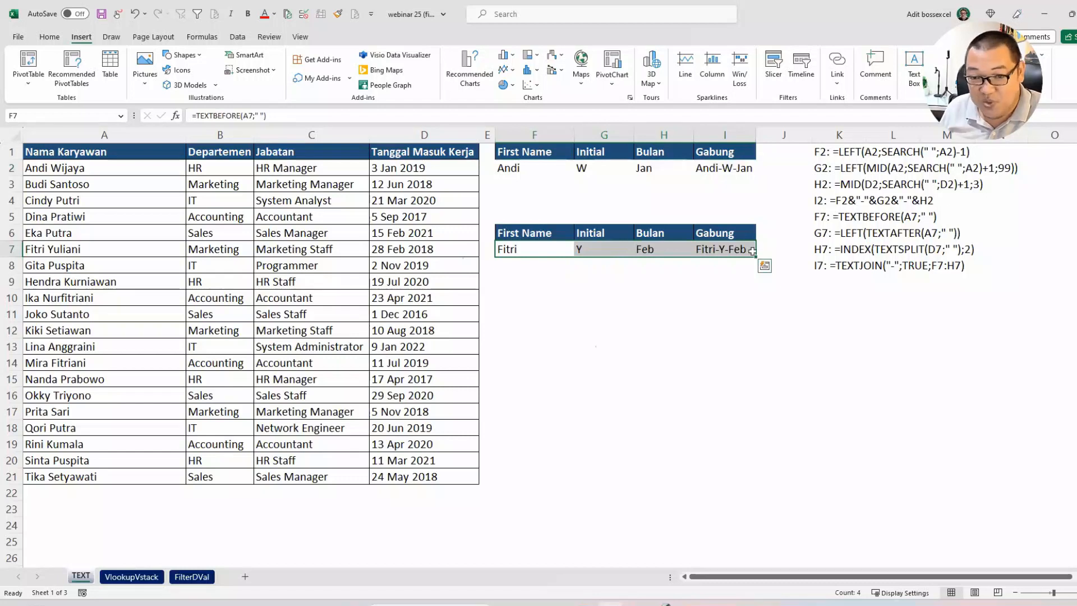
pyautogui.click(722, 300)
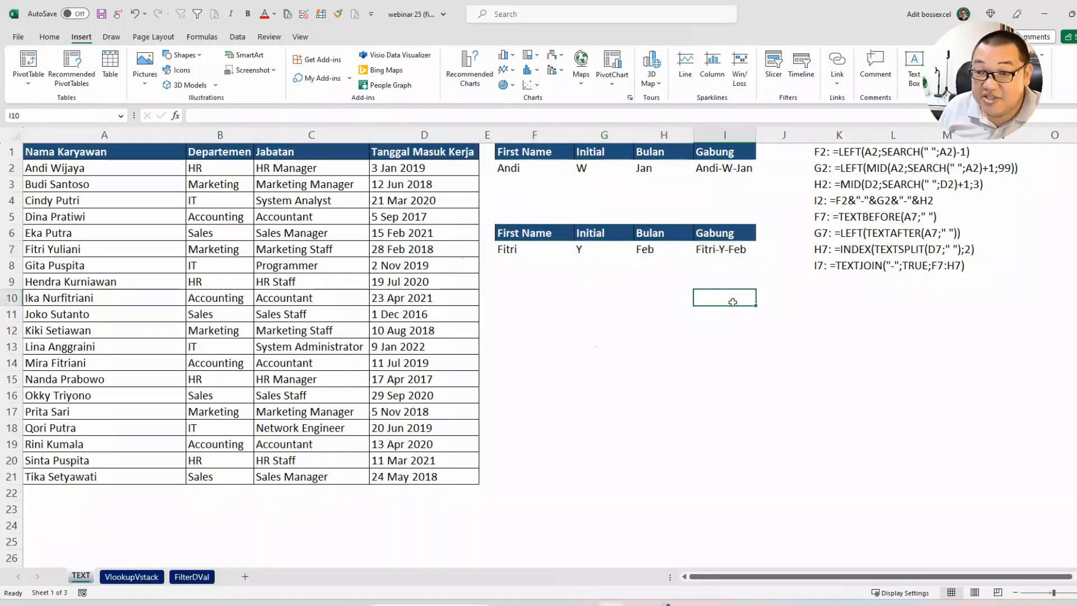
pyautogui.moveTo(851, 151); pyautogui.dragTo(951, 202)
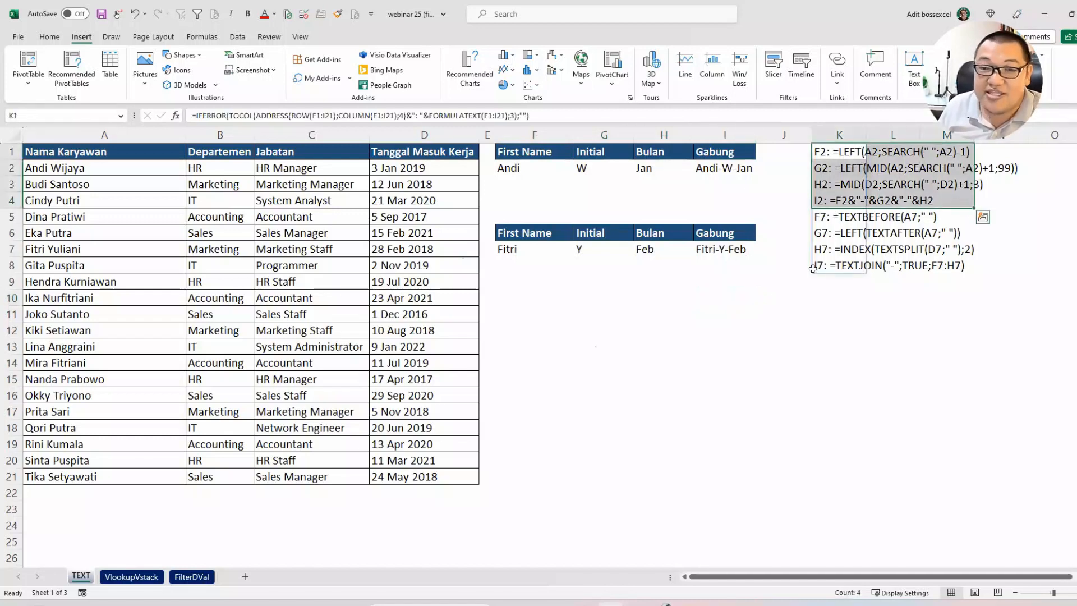
pyautogui.click(719, 288)
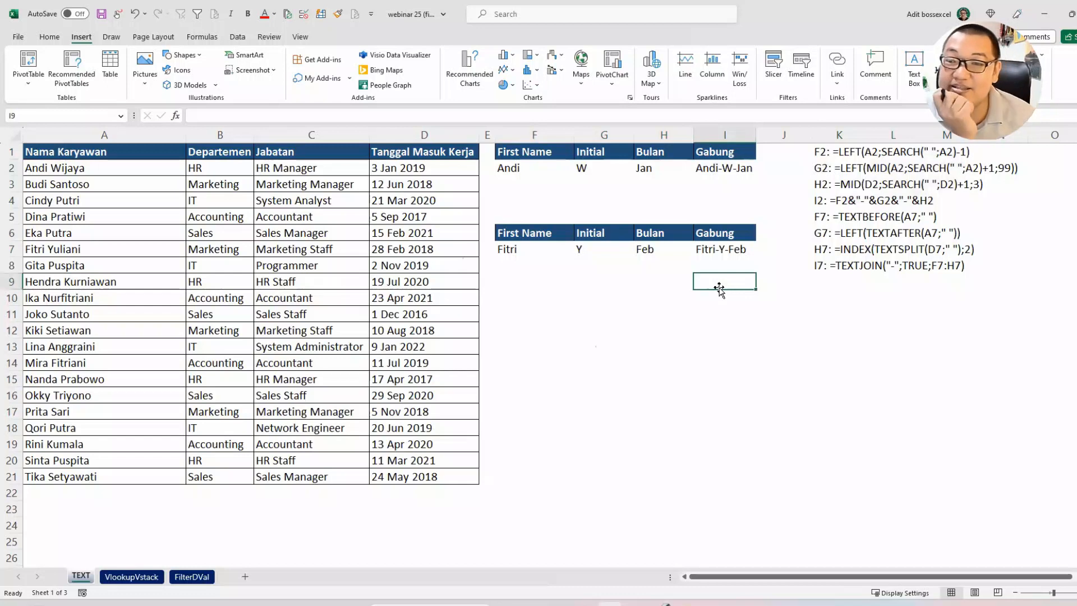
pyautogui.press('Down')
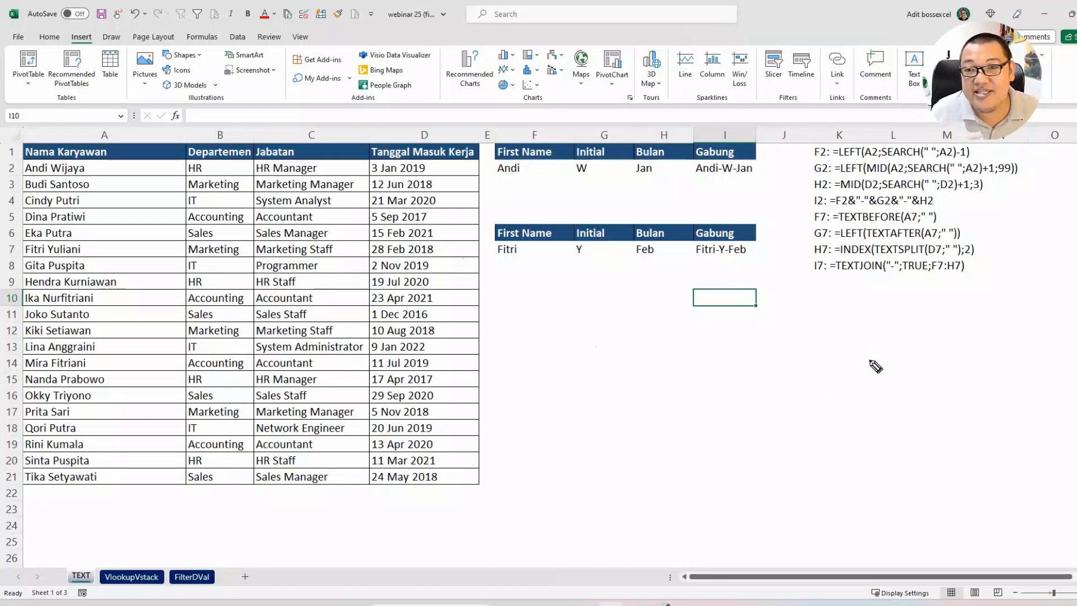
# Step: Handwrite an underlined "let" with "single cell reporting" beneath it, using the pen below the formula list
pyautogui.moveTo(858, 351)
pyautogui.mouseDown()
pyautogui.moveTo(858, 321)
pyautogui.moveTo(879, 377)
pyautogui.mouseUp()
pyautogui.moveTo(876, 359)
pyautogui.mouseDown()
pyautogui.moveTo(904, 373)
pyautogui.moveTo(921, 356)
pyautogui.mouseUp()
pyautogui.moveTo(863, 401); pyautogui.dragTo(893, 410)
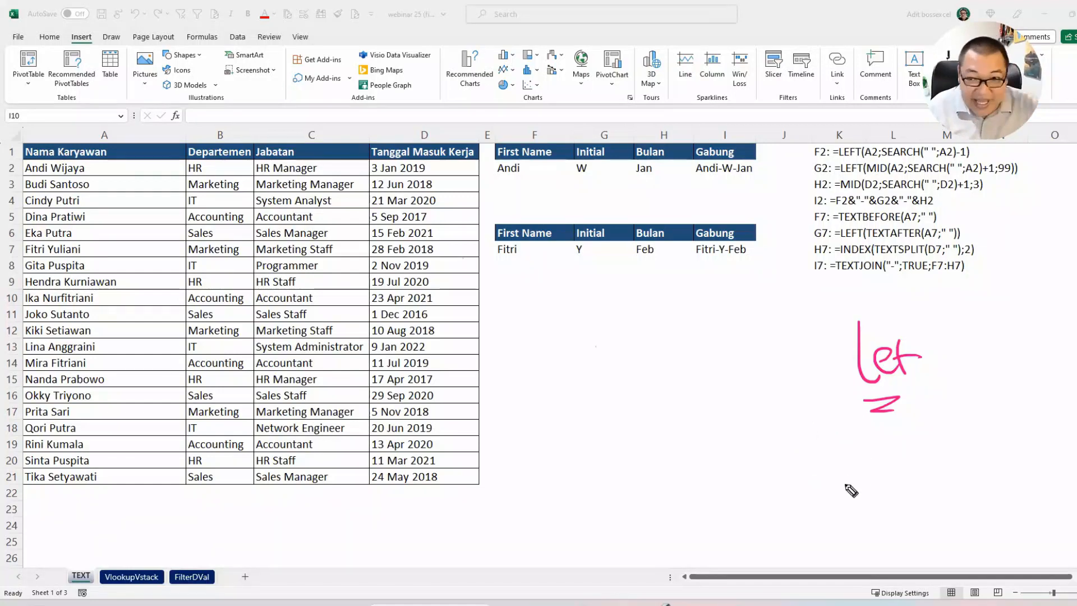
pyautogui.moveTo(827, 431)
pyautogui.mouseDown()
pyautogui.moveTo(817, 450)
pyautogui.moveTo(838, 433)
pyautogui.moveTo(863, 465)
pyautogui.moveTo(897, 443)
pyautogui.moveTo(929, 440)
pyautogui.moveTo(938, 422)
pyautogui.moveTo(941, 448)
pyautogui.mouseUp()
pyautogui.moveTo(826, 477)
pyautogui.mouseDown()
pyautogui.moveTo(864, 496)
pyautogui.moveTo(912, 479)
pyautogui.moveTo(932, 502)
pyautogui.moveTo(853, 510)
pyautogui.mouseUp()
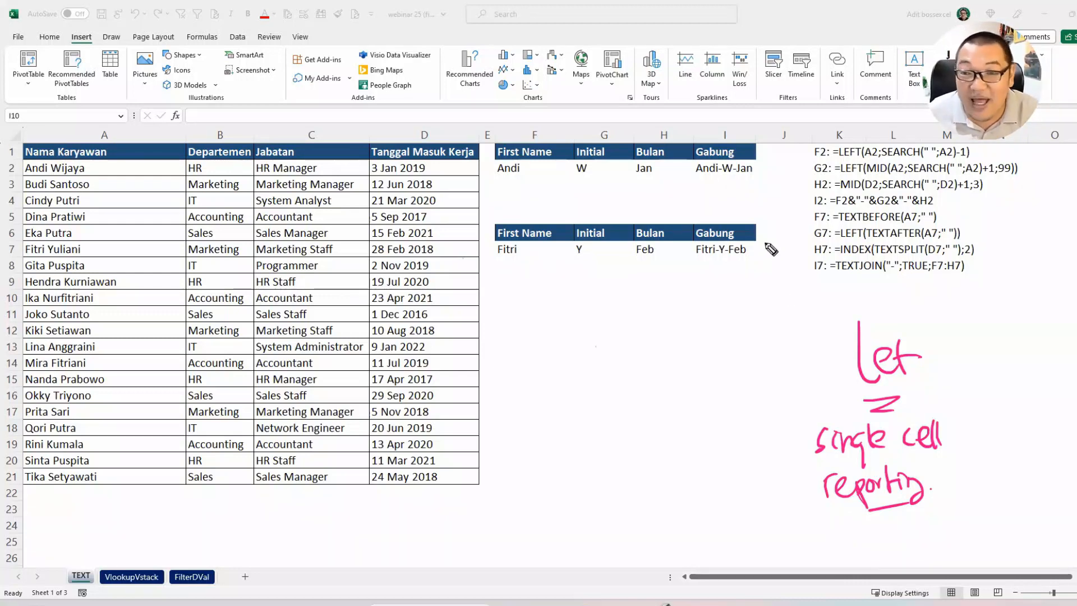
# Step: Examine helper columns F to H and the source data in row 10, ending on the empty cell I10
pyautogui.click(665, 136)
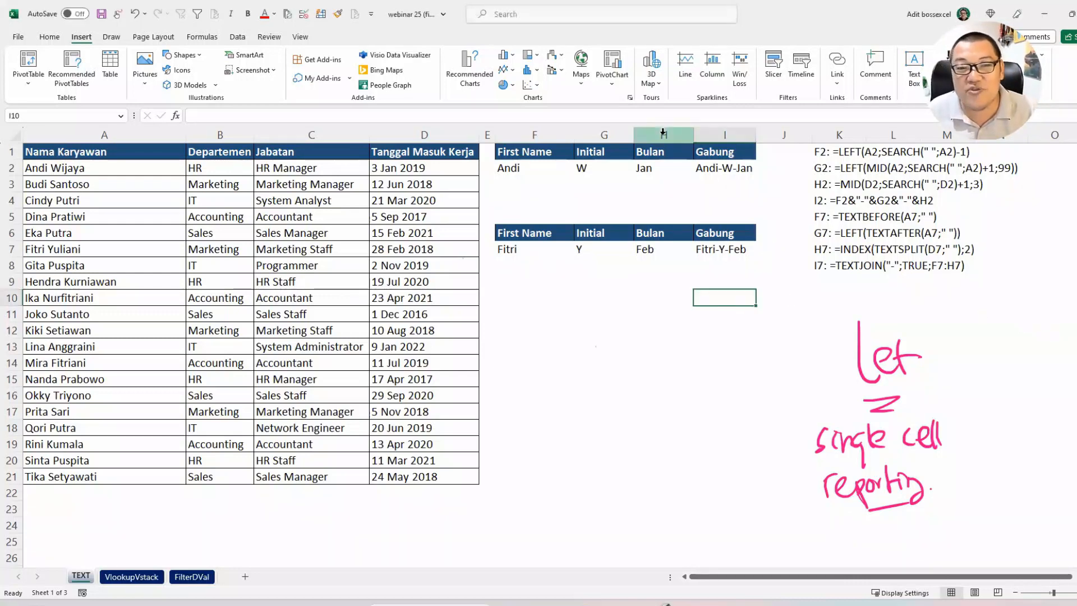
pyautogui.moveTo(614, 133); pyautogui.dragTo(534, 134)
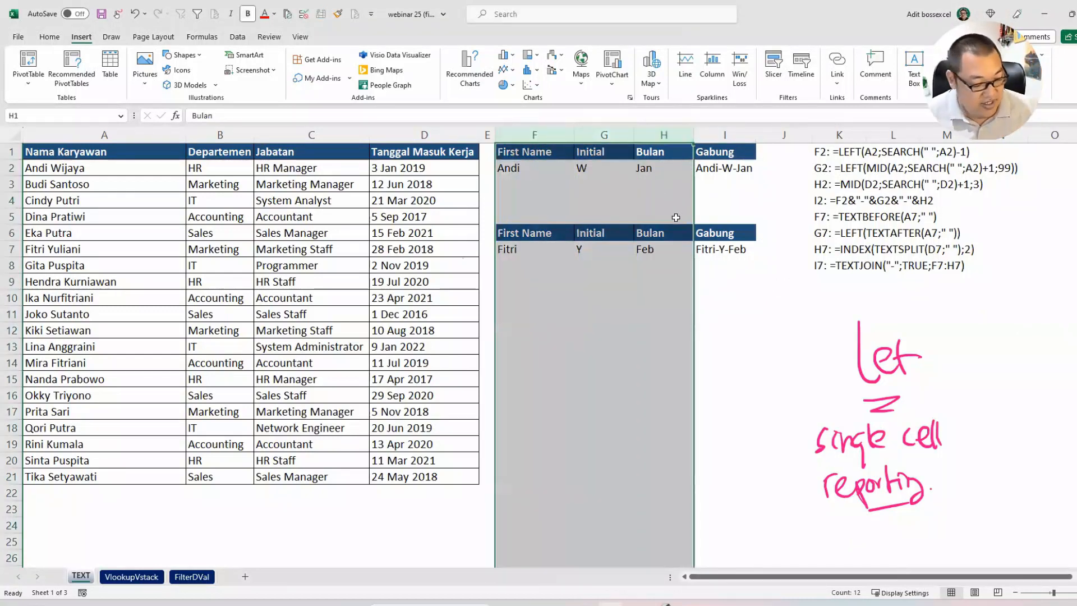
pyautogui.click(720, 285)
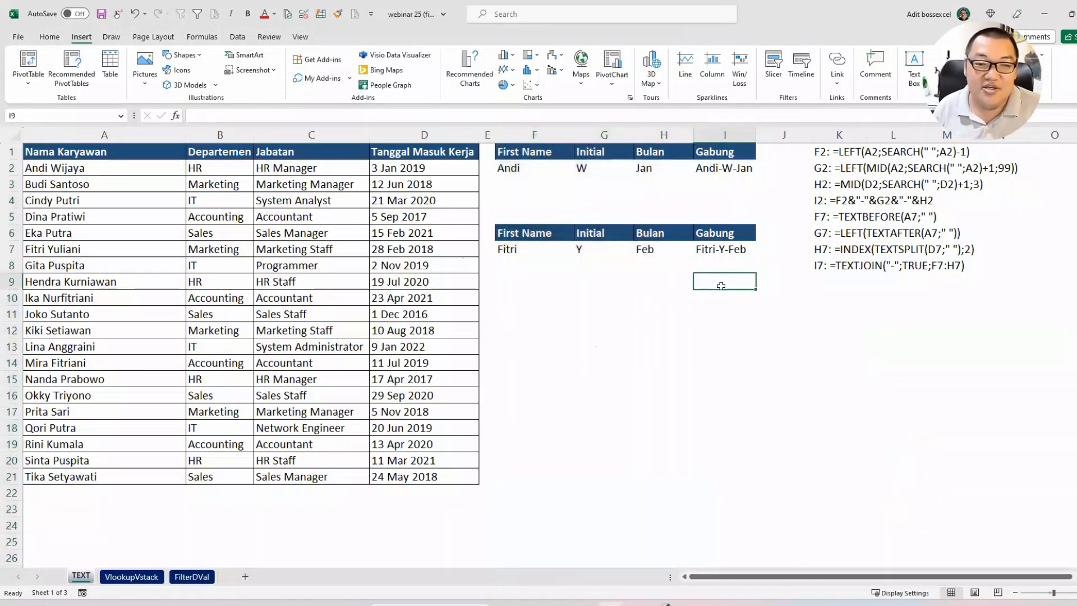
pyautogui.click(723, 299)
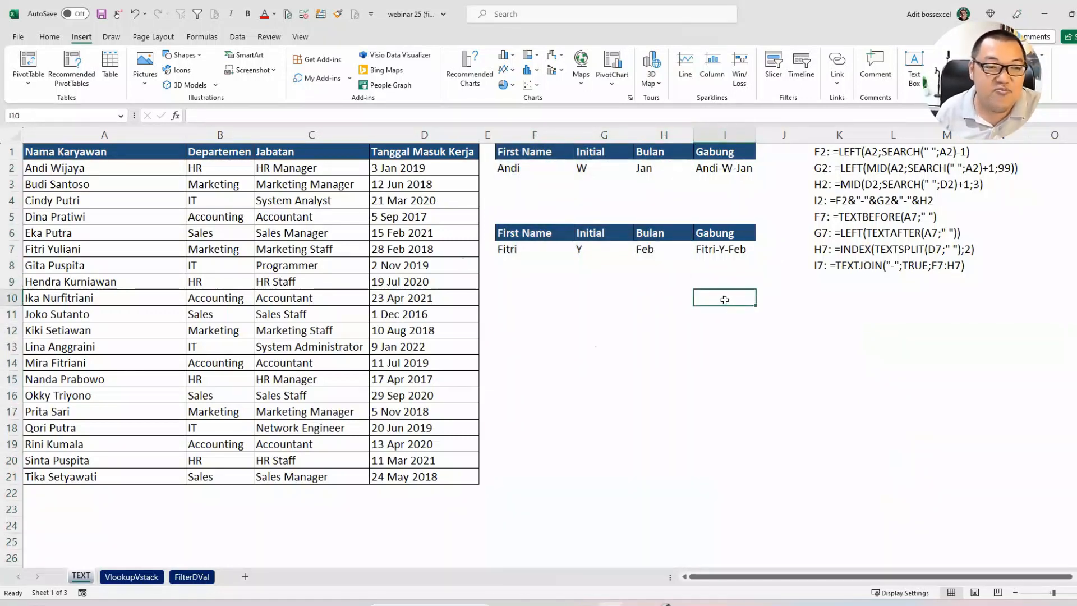
pyautogui.moveTo(724, 300); pyautogui.dragTo(101, 295)
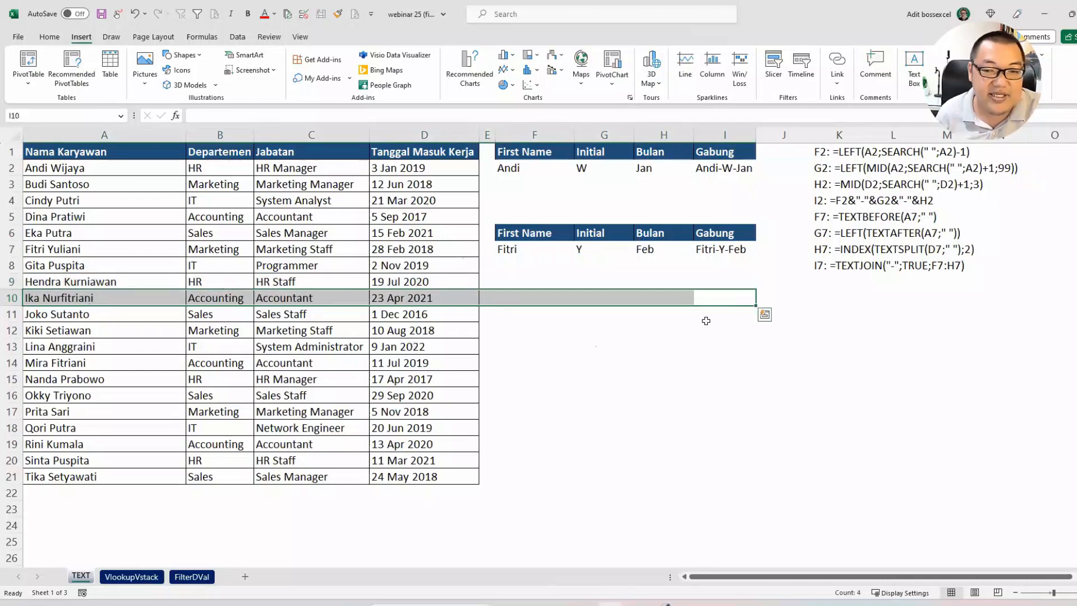
pyautogui.click(722, 295)
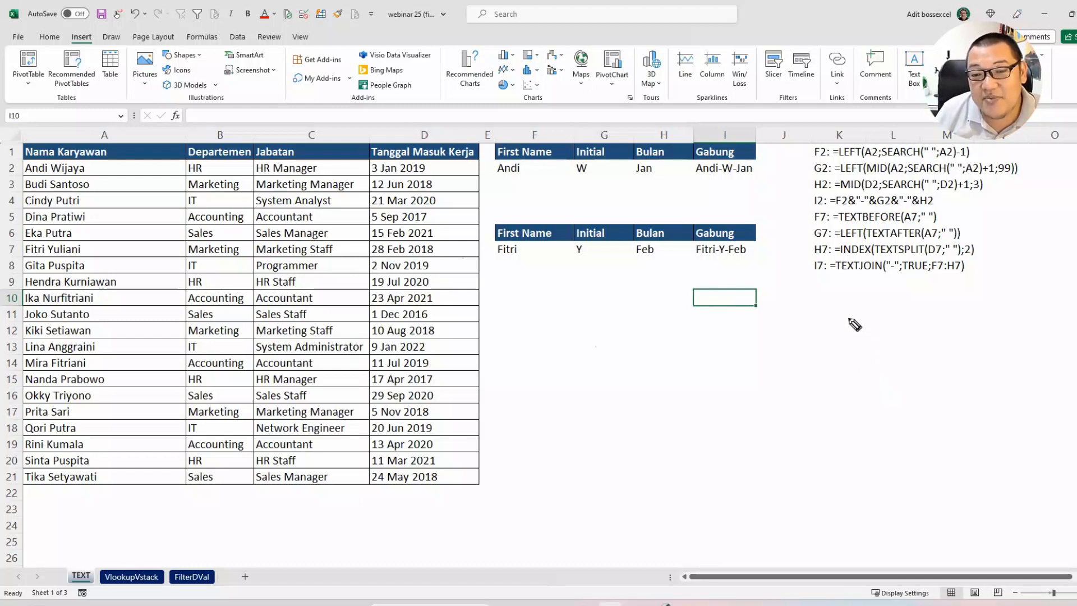
# Step: Handwrite the variable example x = 5, y = 10 and x + y ? with the pen below the formula list
pyautogui.moveTo(843, 315)
pyautogui.mouseDown()
pyautogui.moveTo(857, 342)
pyautogui.moveTo(840, 340)
pyautogui.mouseUp()
pyautogui.moveTo(864, 323)
pyautogui.mouseDown()
pyautogui.moveTo(897, 342)
pyautogui.moveTo(854, 403)
pyautogui.moveTo(886, 368)
pyautogui.mouseUp()
pyautogui.moveTo(873, 383); pyautogui.dragTo(887, 382)
pyautogui.moveTo(897, 365)
pyautogui.mouseDown()
pyautogui.moveTo(895, 386)
pyautogui.moveTo(913, 368)
pyautogui.mouseUp()
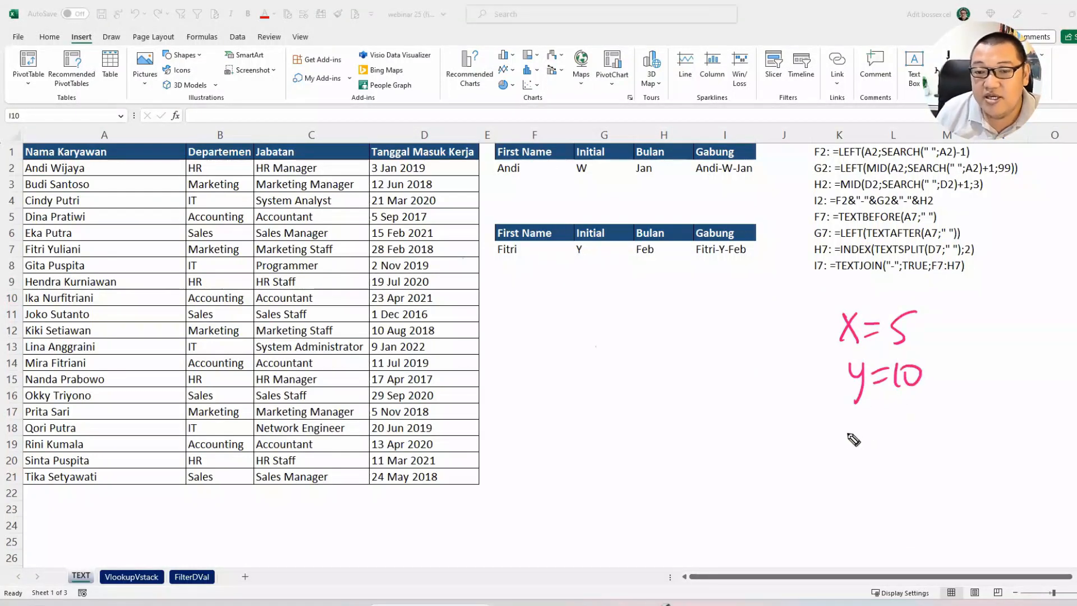
pyautogui.moveTo(838, 425)
pyautogui.mouseDown()
pyautogui.moveTo(855, 448)
pyautogui.moveTo(841, 449)
pyautogui.mouseUp()
pyautogui.moveTo(864, 433); pyautogui.dragTo(889, 432)
pyautogui.moveTo(877, 424)
pyautogui.mouseDown()
pyautogui.moveTo(876, 440)
pyautogui.moveTo(909, 443)
pyautogui.mouseUp()
pyautogui.moveTo(911, 425)
pyautogui.mouseDown()
pyautogui.moveTo(896, 457)
pyautogui.moveTo(936, 433)
pyautogui.mouseUp()
pyautogui.click(936, 443)
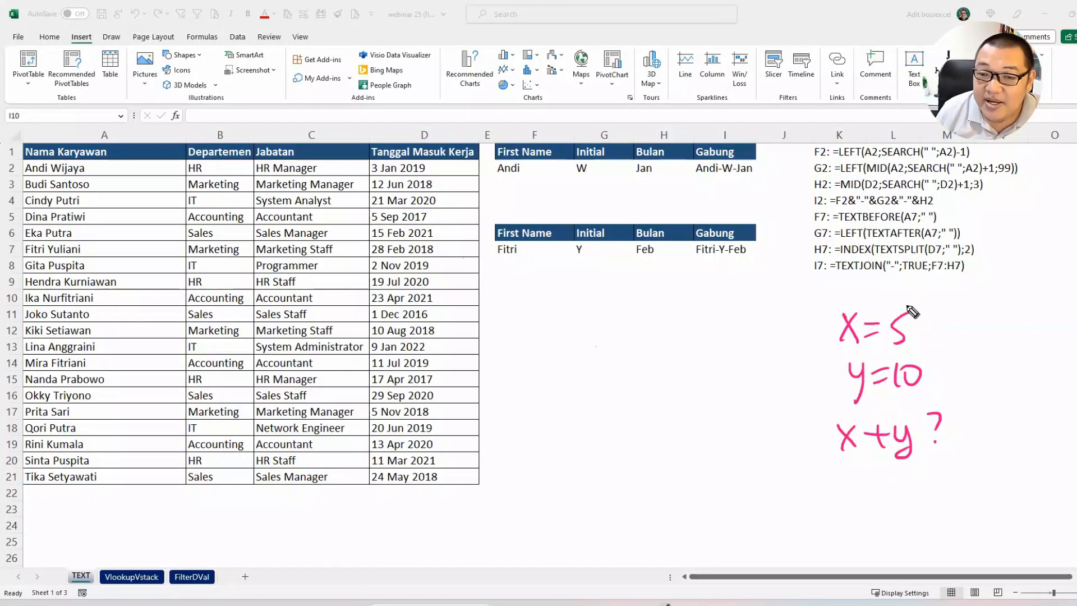
# Step: Draw arrows from 5 to x and from 10 to y, and handwrite 5 + 10 under the sum
pyautogui.moveTo(907, 306)
pyautogui.mouseDown()
pyautogui.moveTo(875, 285)
pyautogui.moveTo(856, 291)
pyautogui.moveTo(872, 303)
pyautogui.mouseUp()
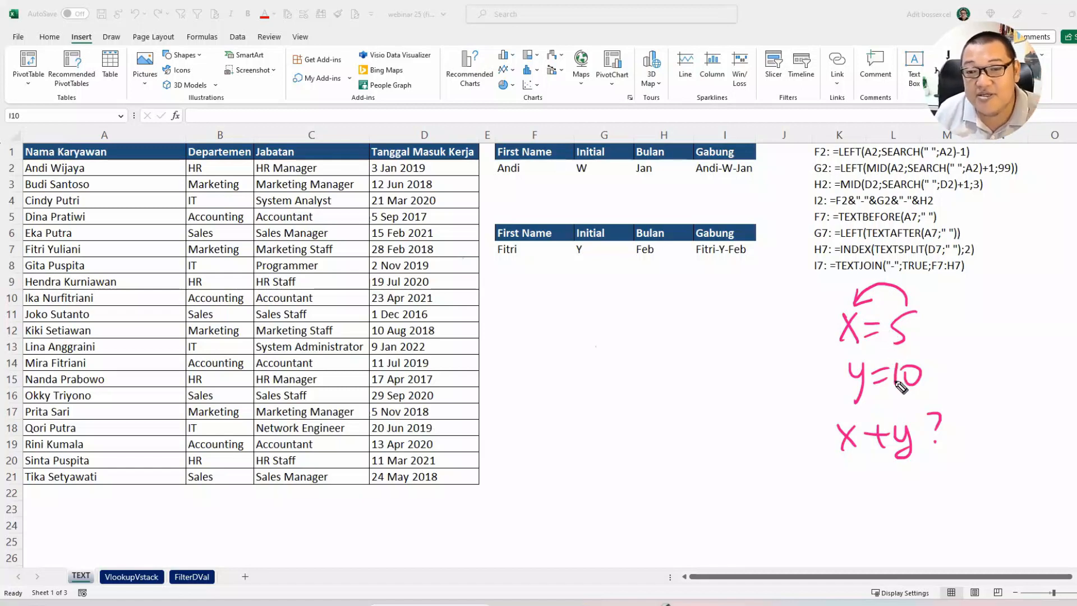
pyautogui.moveTo(897, 355)
pyautogui.mouseDown()
pyautogui.moveTo(867, 349)
pyautogui.moveTo(865, 365)
pyautogui.mouseUp()
pyautogui.moveTo(866, 345); pyautogui.dragTo(876, 362)
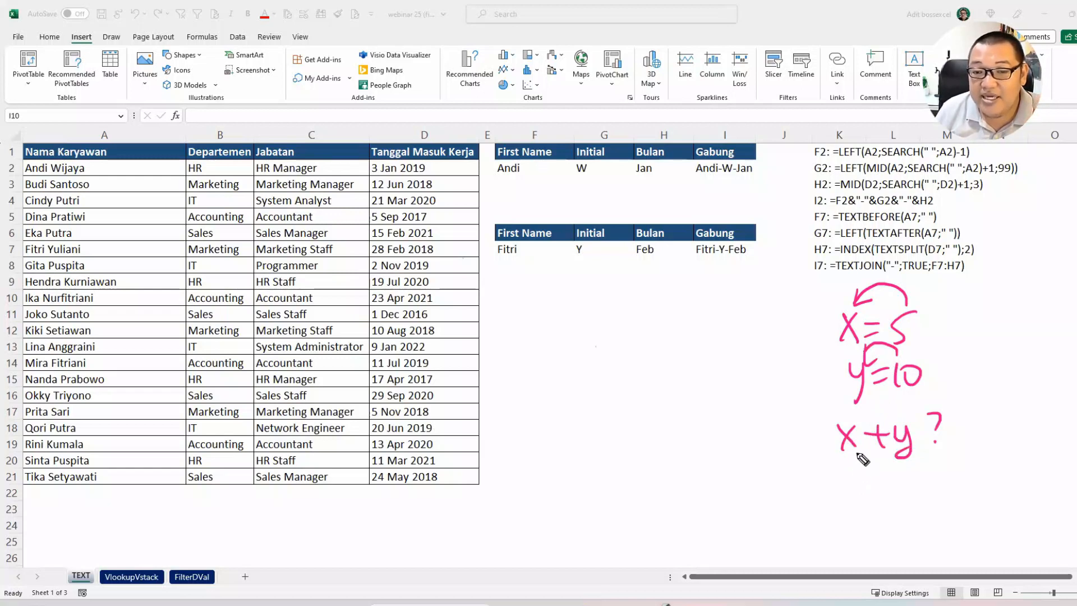
pyautogui.moveTo(851, 461); pyautogui.dragTo(853, 475)
pyautogui.moveTo(878, 474); pyautogui.dragTo(896, 473)
pyautogui.moveTo(888, 466)
pyautogui.mouseDown()
pyautogui.moveTo(889, 485)
pyautogui.moveTo(904, 486)
pyautogui.mouseUp()
pyautogui.moveTo(914, 471); pyautogui.dragTo(913, 472)
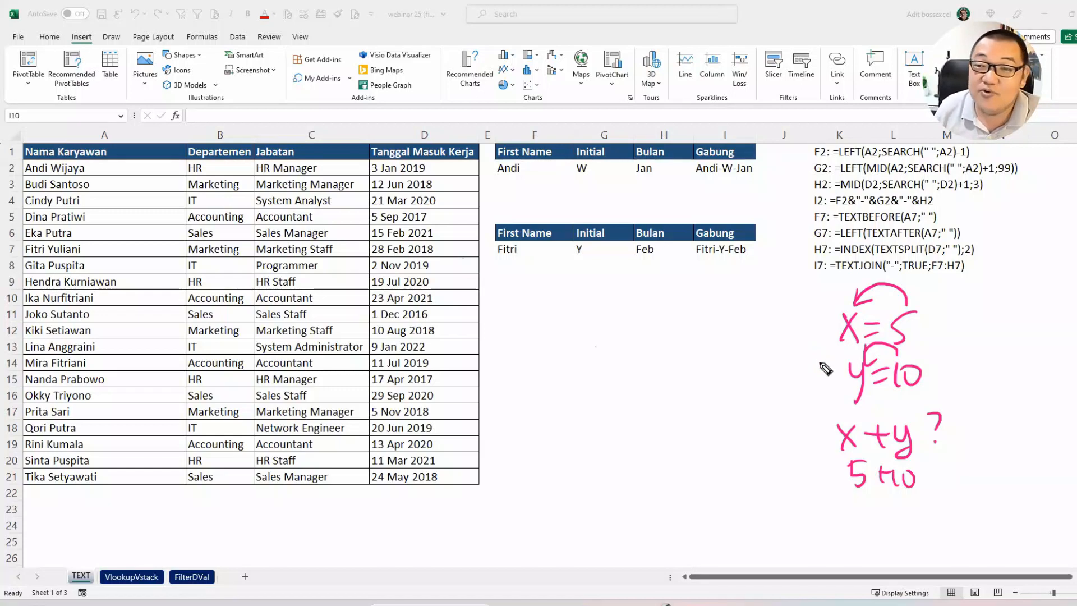
# Step: Handwrite a circled "let" beside the x = 5 example, clear all pen annotations and leave drawing mode
pyautogui.moveTo(781, 315)
pyautogui.mouseDown()
pyautogui.moveTo(780, 346)
pyautogui.moveTo(808, 341)
pyautogui.mouseUp()
pyautogui.moveTo(799, 322)
pyautogui.mouseDown()
pyautogui.moveTo(800, 343)
pyautogui.moveTo(815, 330)
pyautogui.mouseUp()
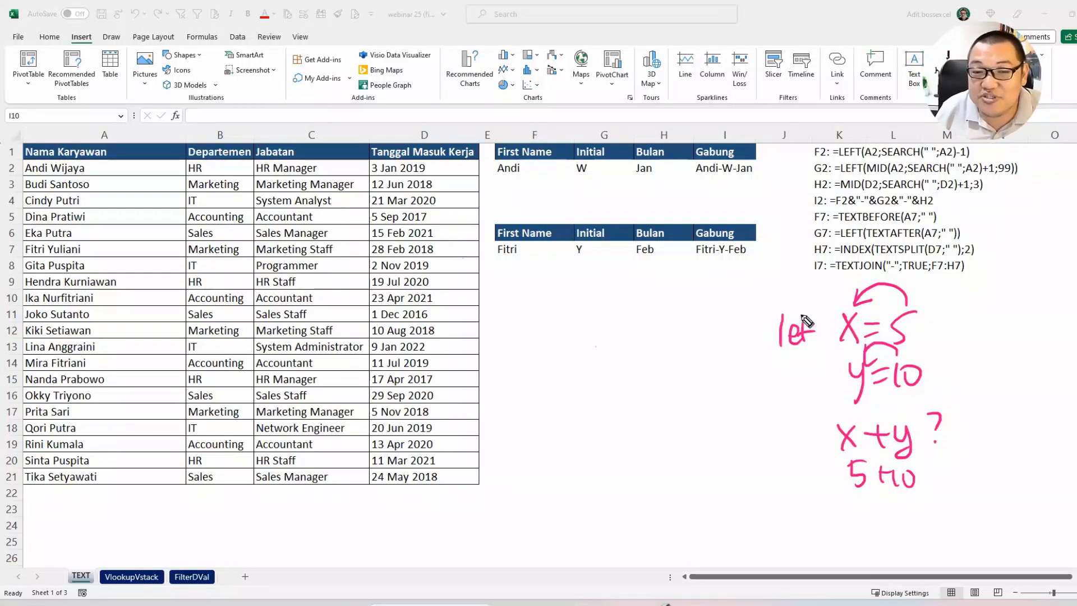
pyautogui.moveTo(807, 300)
pyautogui.mouseDown()
pyautogui.moveTo(788, 363)
pyautogui.moveTo(814, 302)
pyautogui.mouseUp()
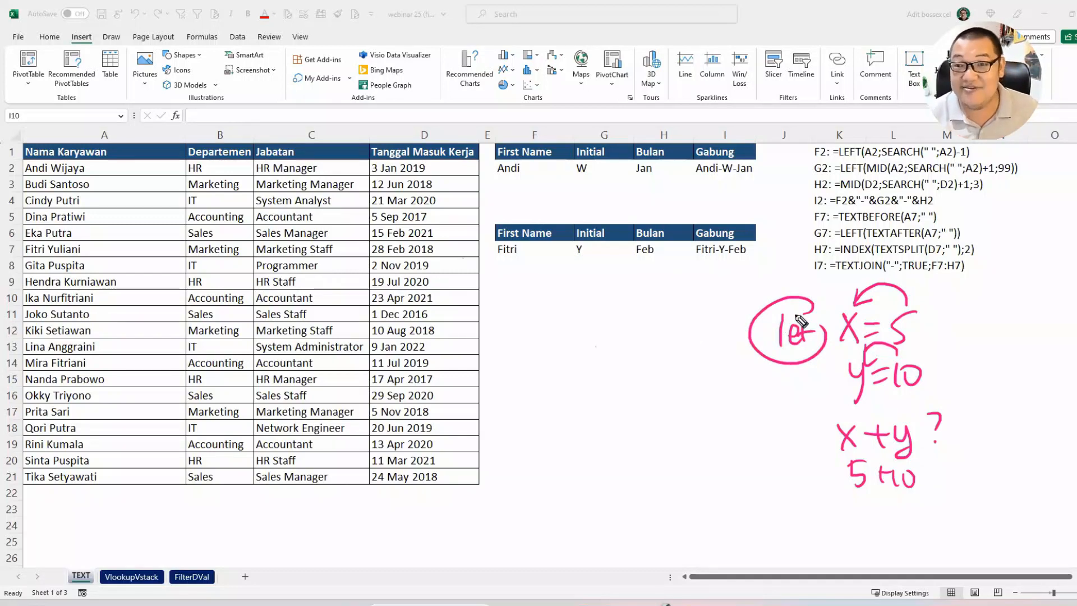
pyautogui.press('e')
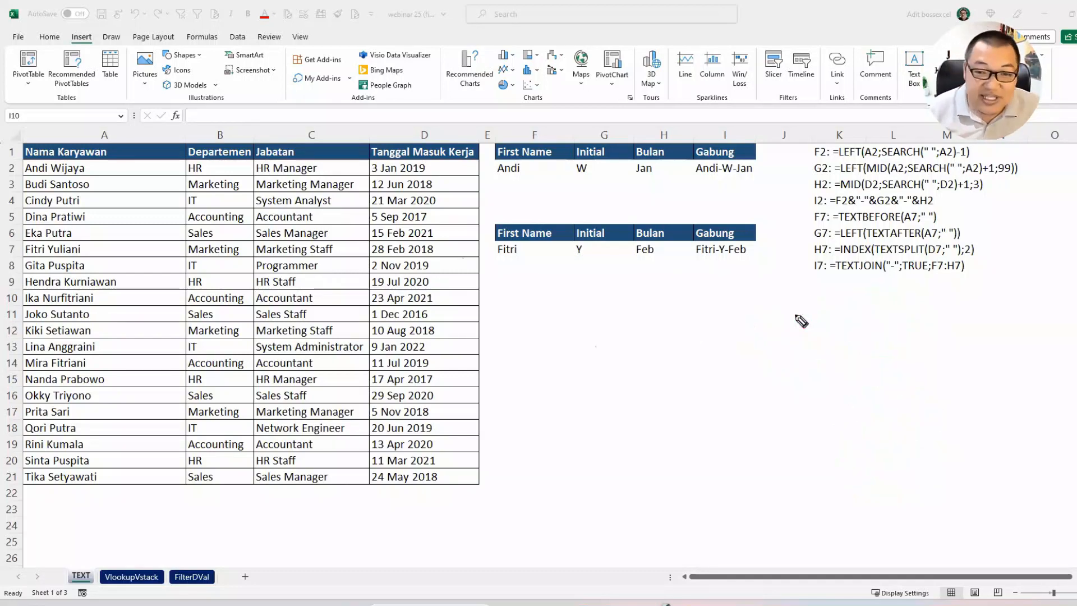
pyautogui.press('Escape')
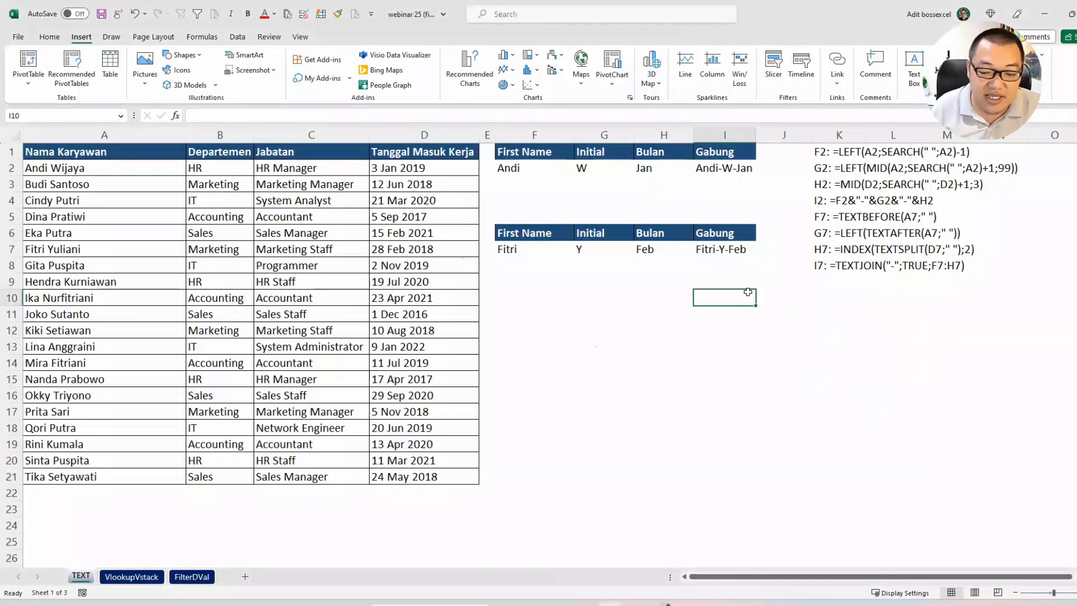
# Step: Start a LET formula in I10 in an enlarged formula bar, with the arguments beginning on a new line
pyautogui.write('=let')
pyautogui.press('Tab')
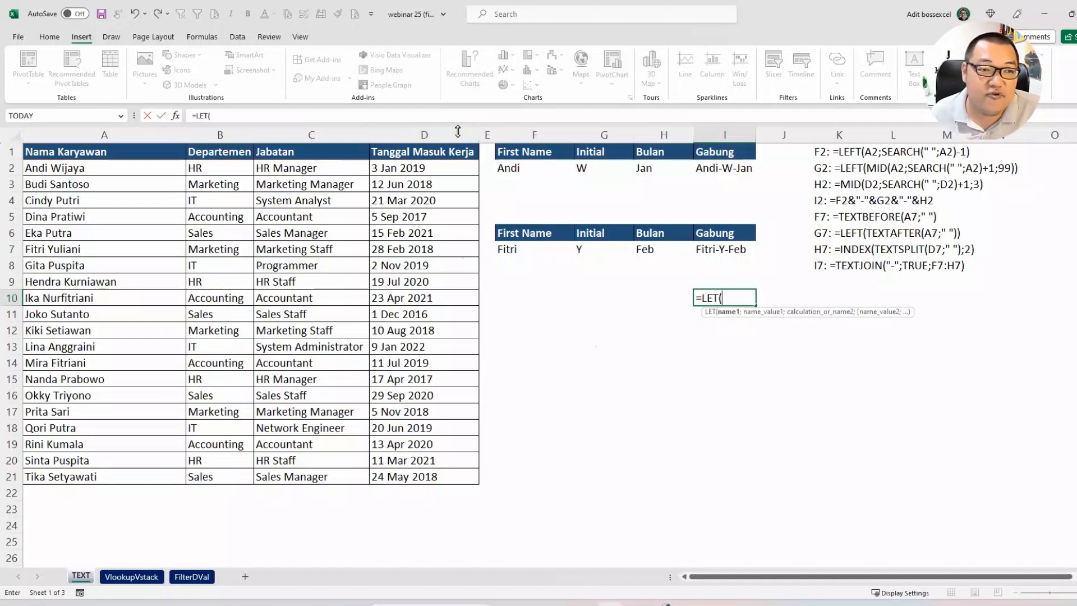
pyautogui.moveTo(458, 124); pyautogui.dragTo(442, 180)
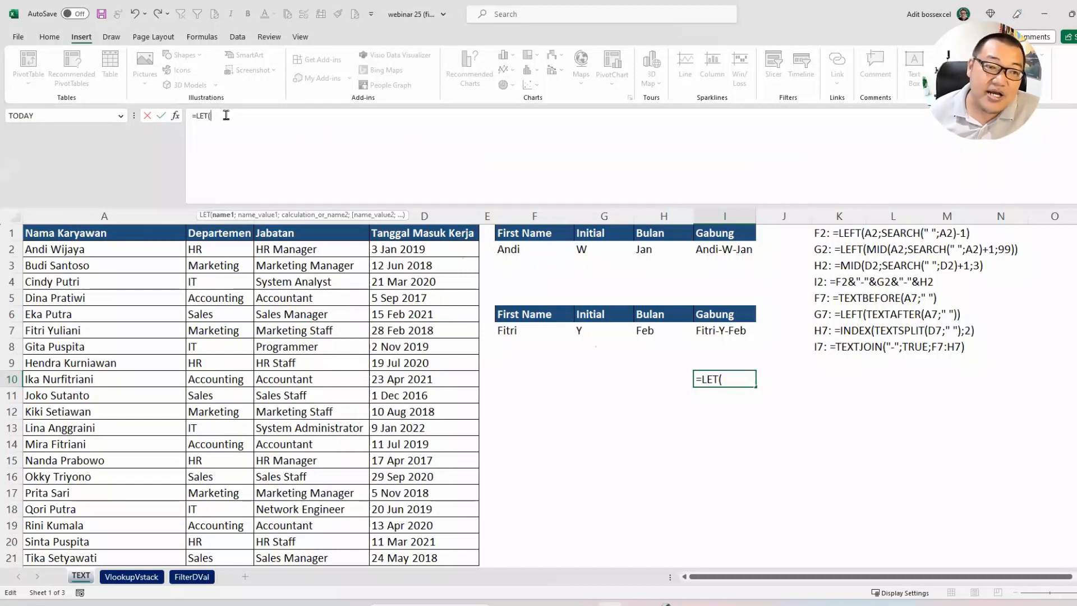
pyautogui.hotkey('alt', 'Return')
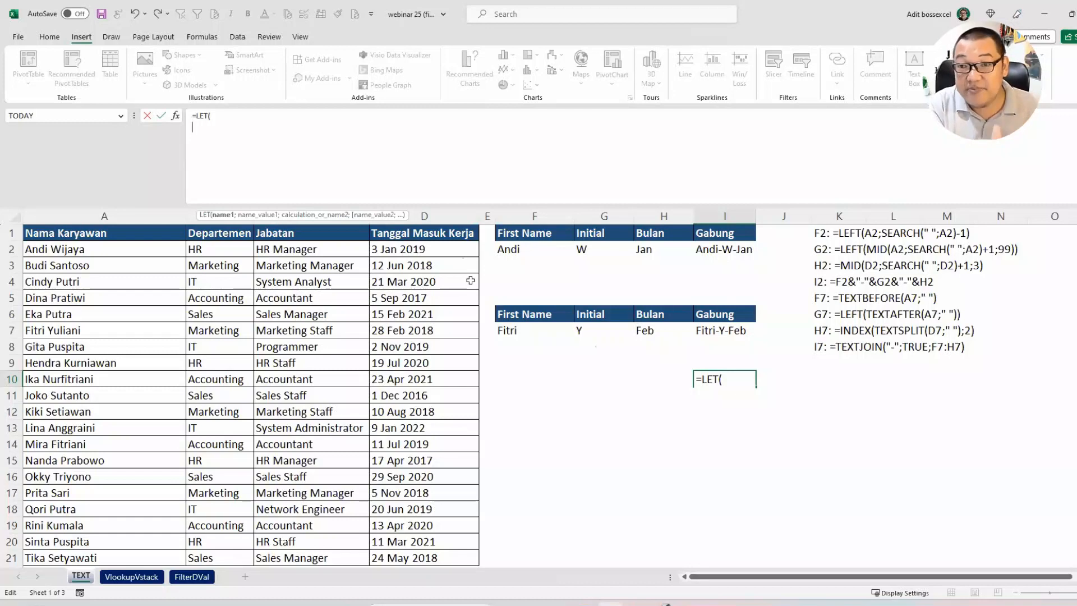
pyautogui.hotkey('alt', 'Return')
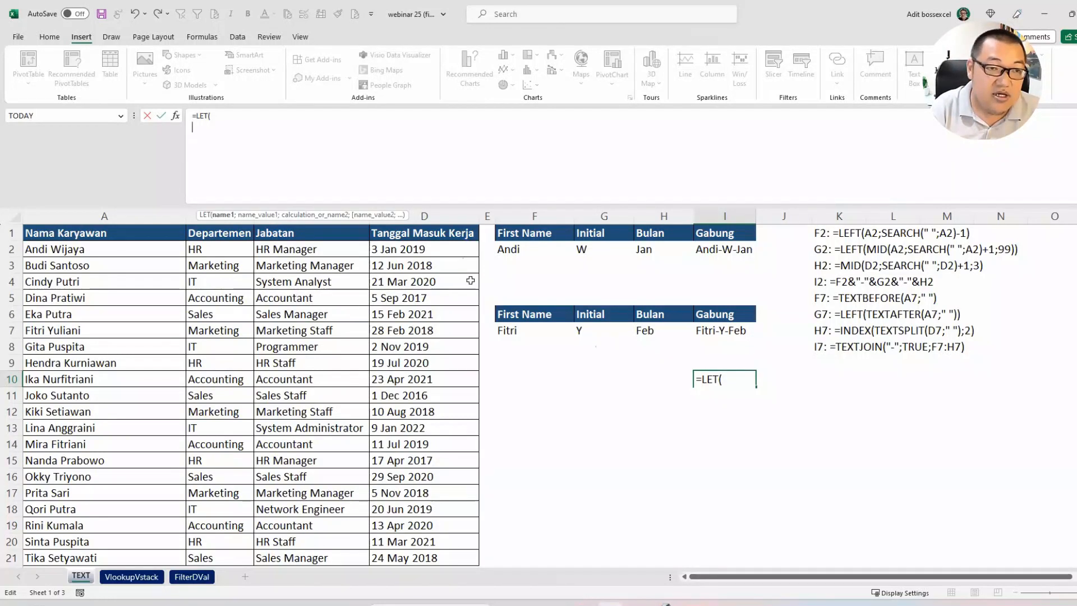
# Step: Define the LET variable nama as TEXTBEFORE(A10;" ") in the I10 formula
pyautogui.write('nama')
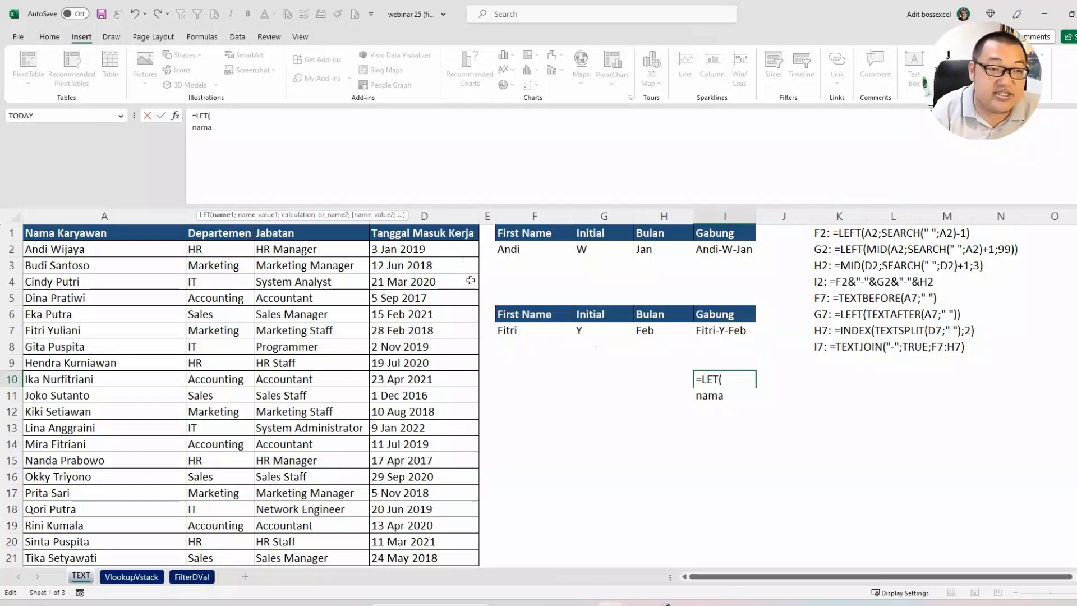
pyautogui.write(';')
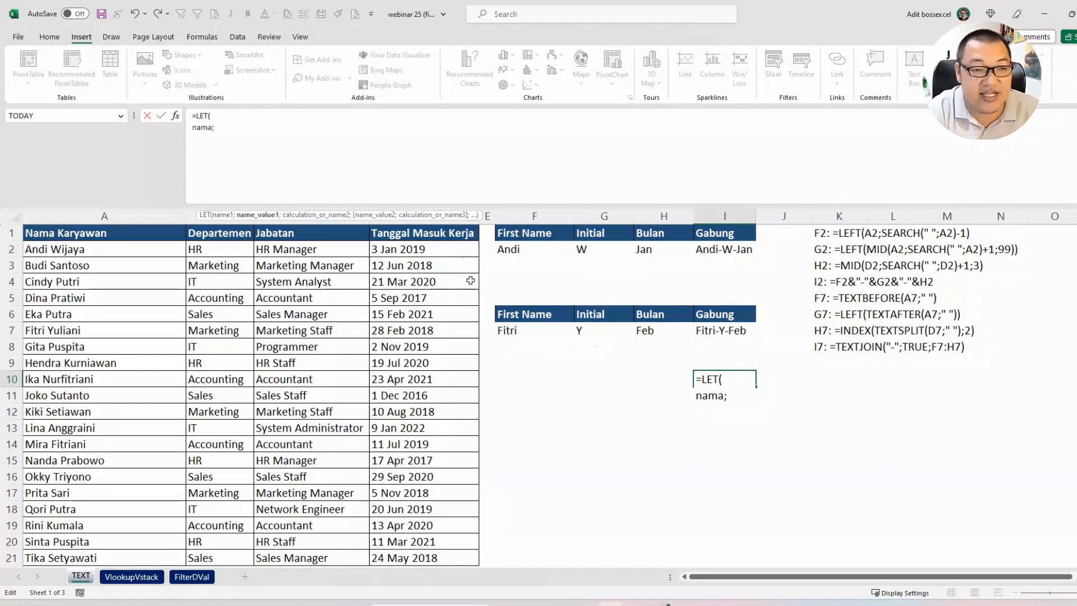
pyautogui.write('textbef')
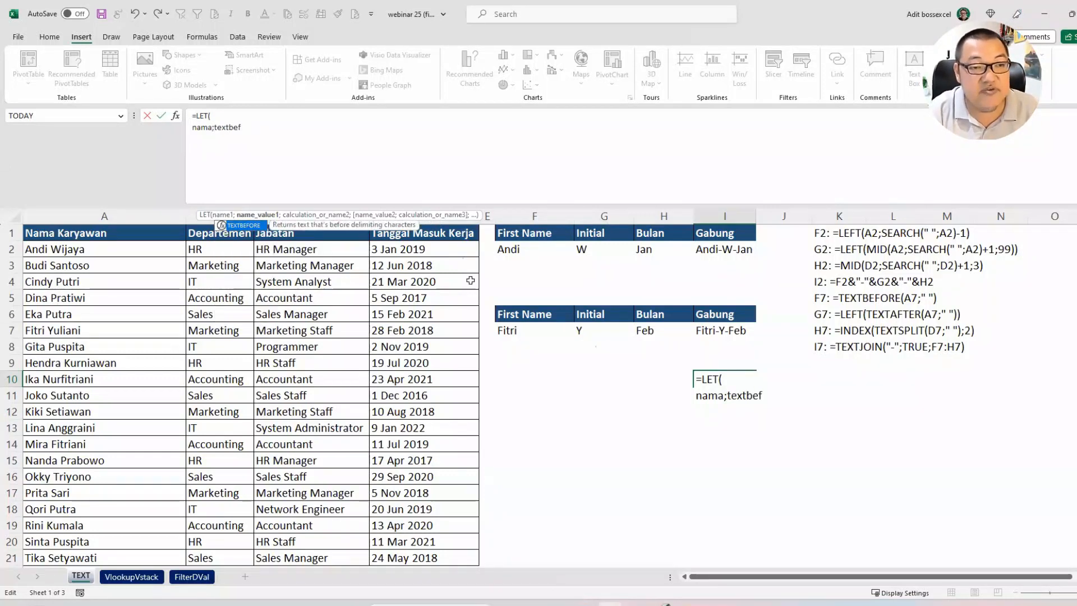
pyautogui.press('Tab')
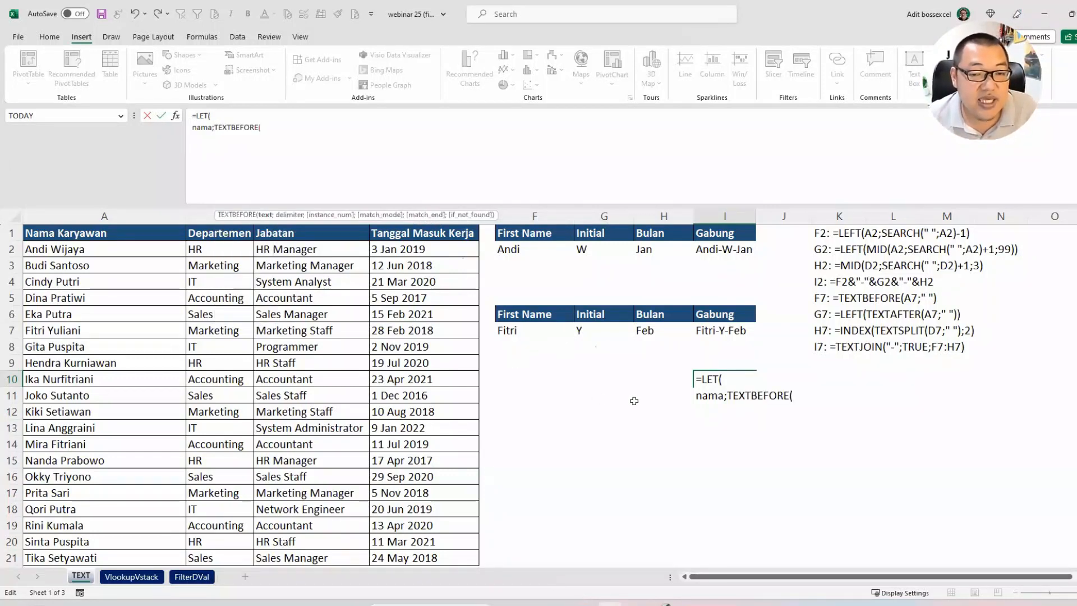
pyautogui.click(138, 381)
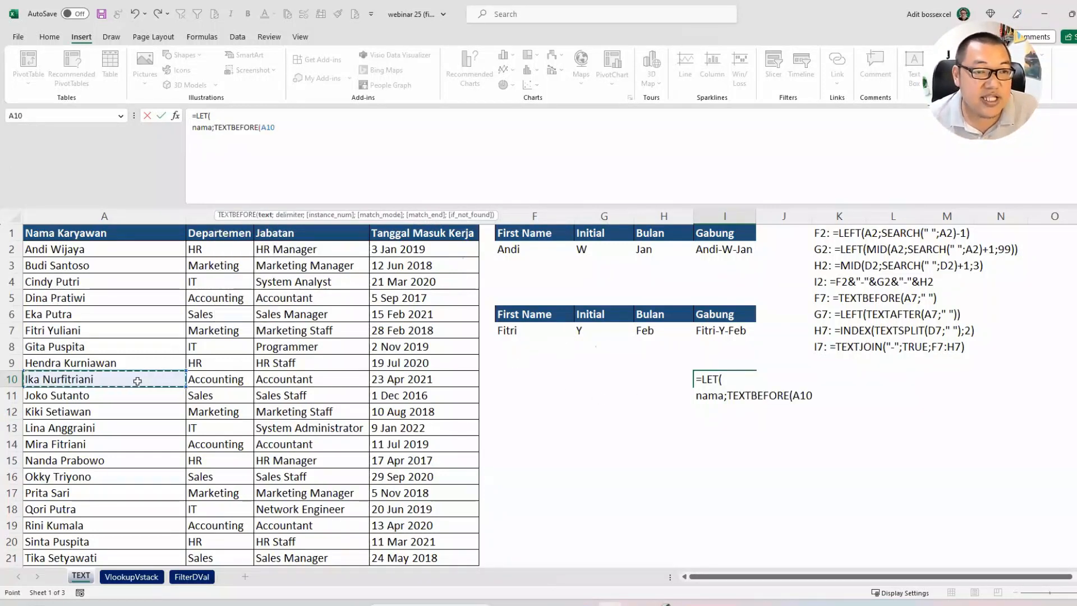
pyautogui.write(';')
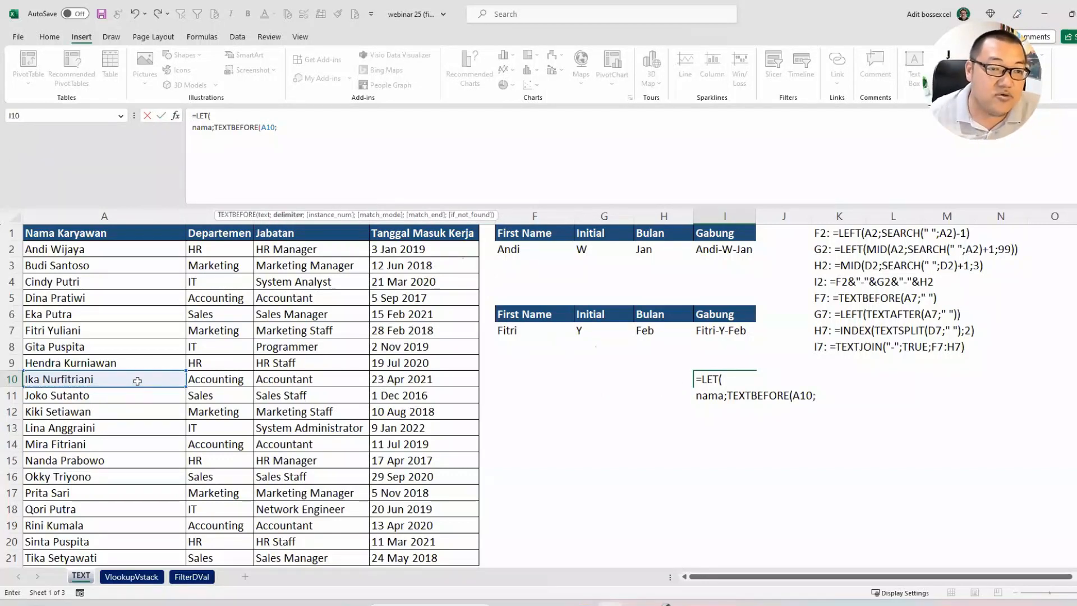
pyautogui.moveTo(216, 215); pyautogui.dragTo(183, 134)
pyautogui.click(287, 127)
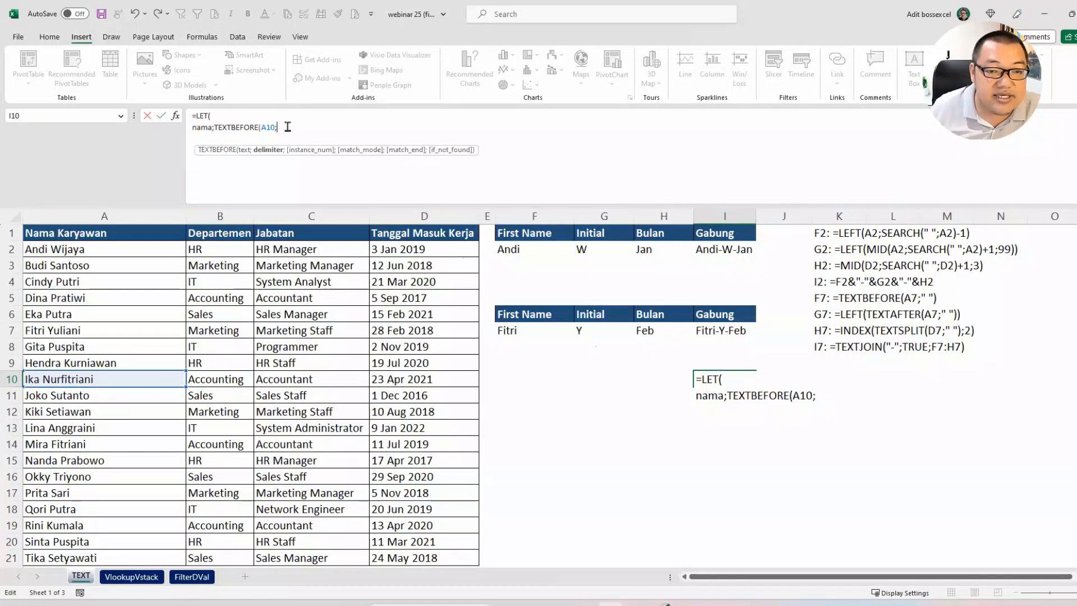
pyautogui.write('" "')
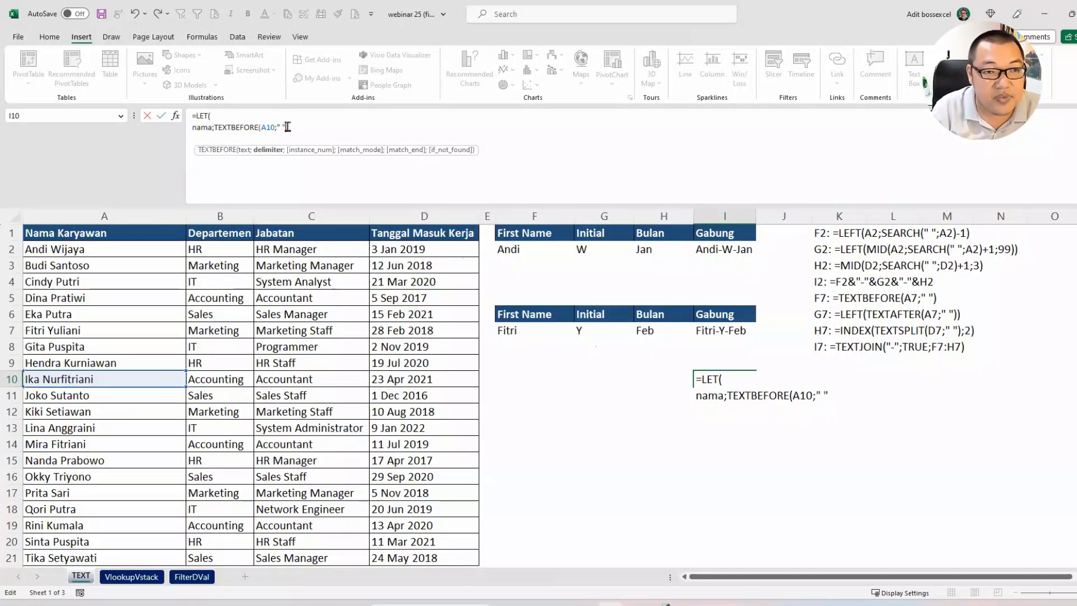
pyautogui.write(');')
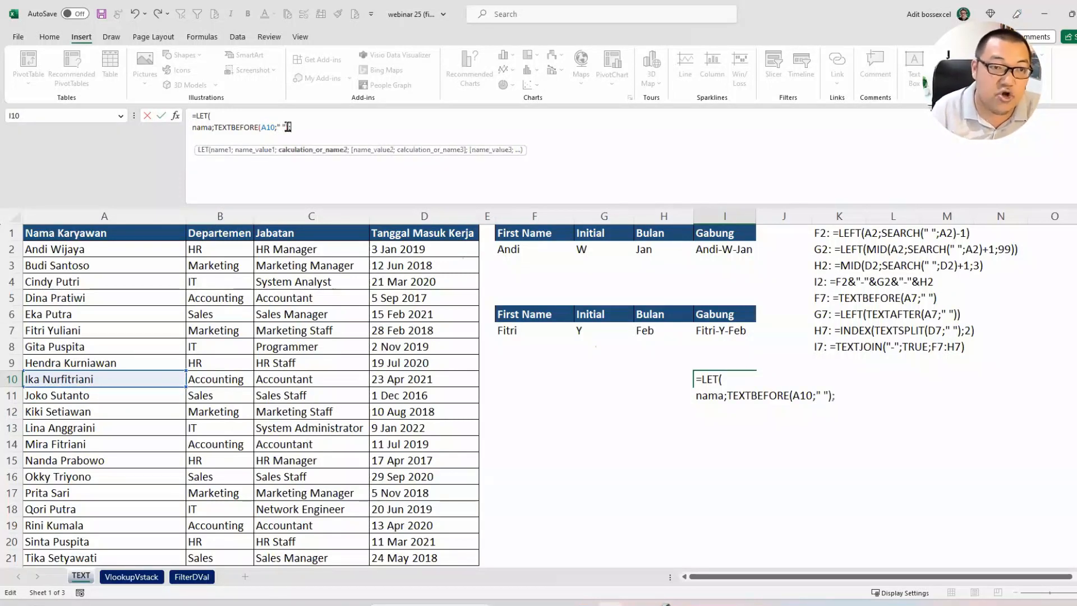
# Step: Return nama as the LET calculation on its own line and enter the formula in I10
pyautogui.hotkey('alt', 'Return')
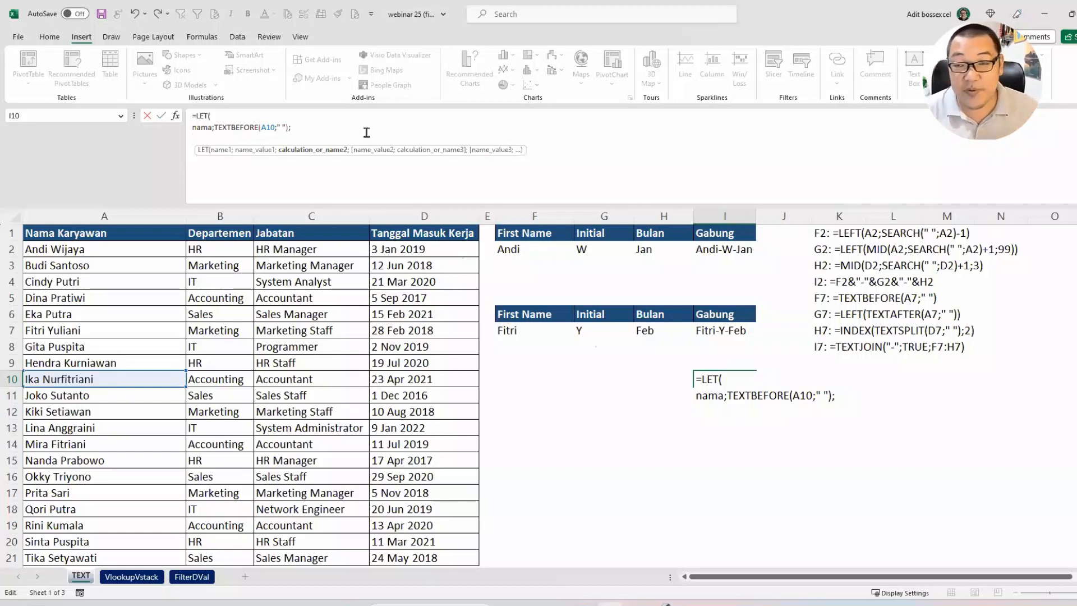
pyautogui.write('nam')
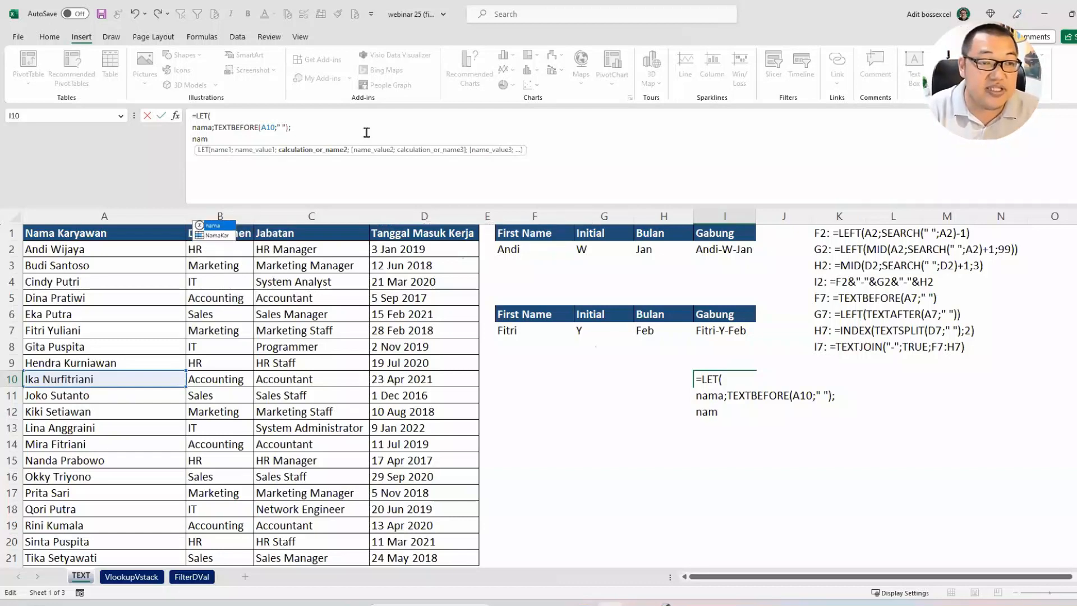
pyautogui.write('a)')
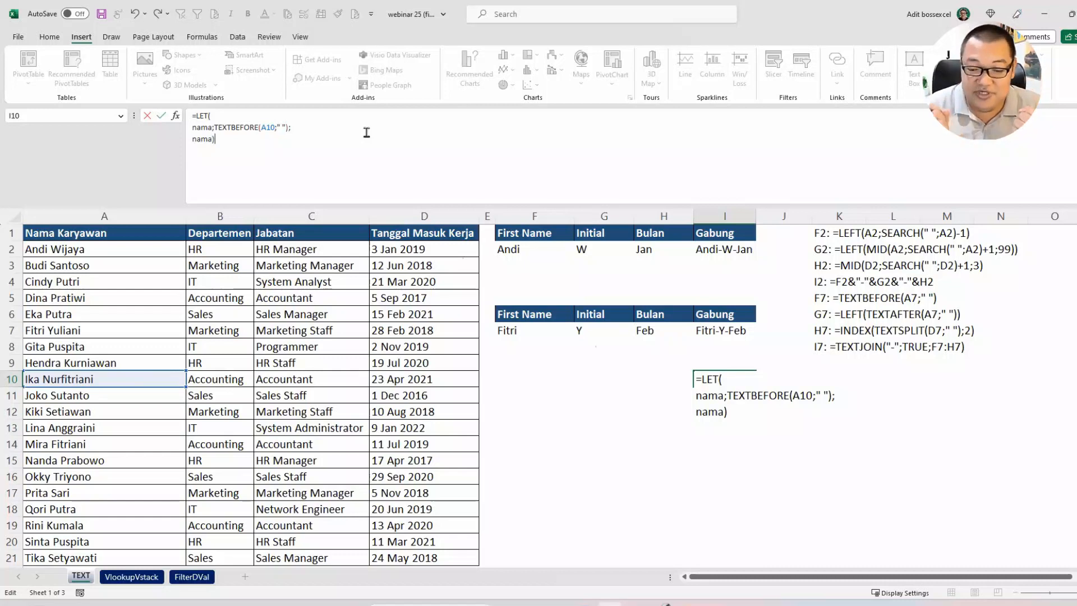
pyautogui.press('Return')
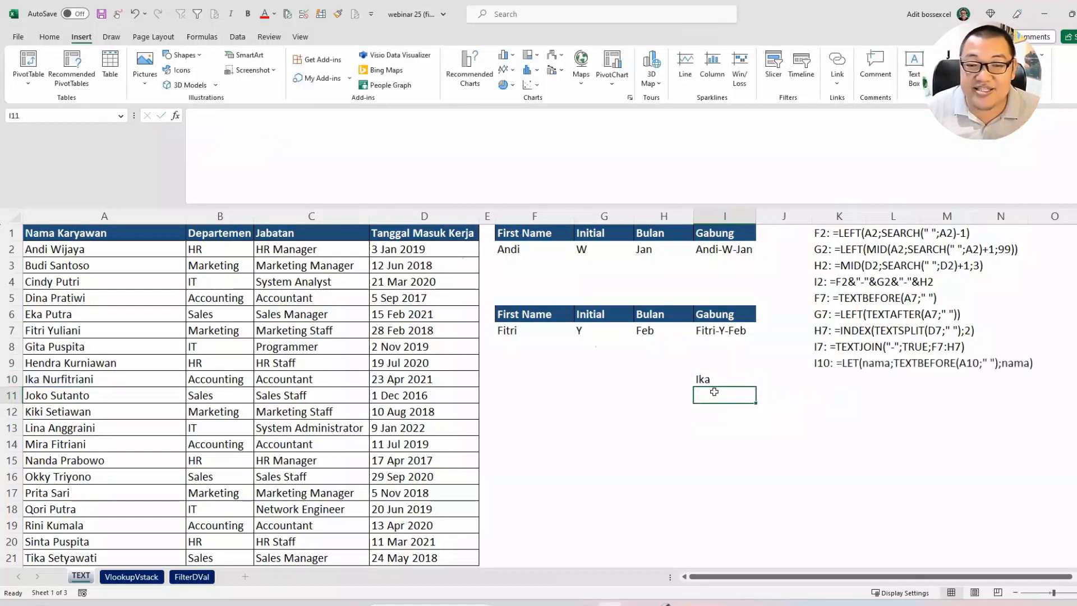
# Step: Reopen the LET formula in I10 and replace the closing nama) with a second variable named initial
pyautogui.click(713, 382)
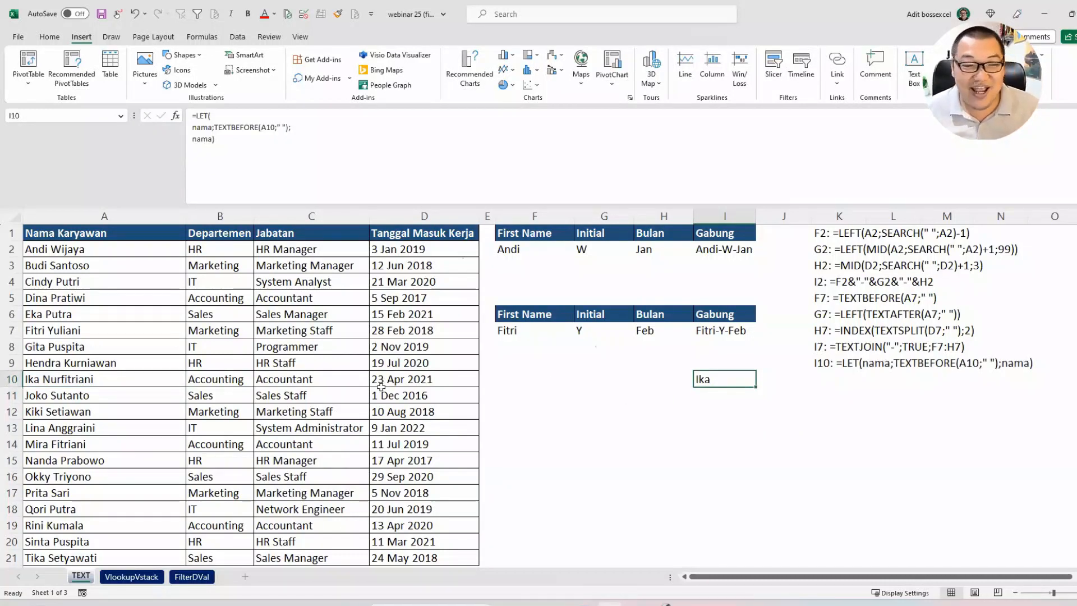
pyautogui.click(101, 375)
pyautogui.click(711, 373)
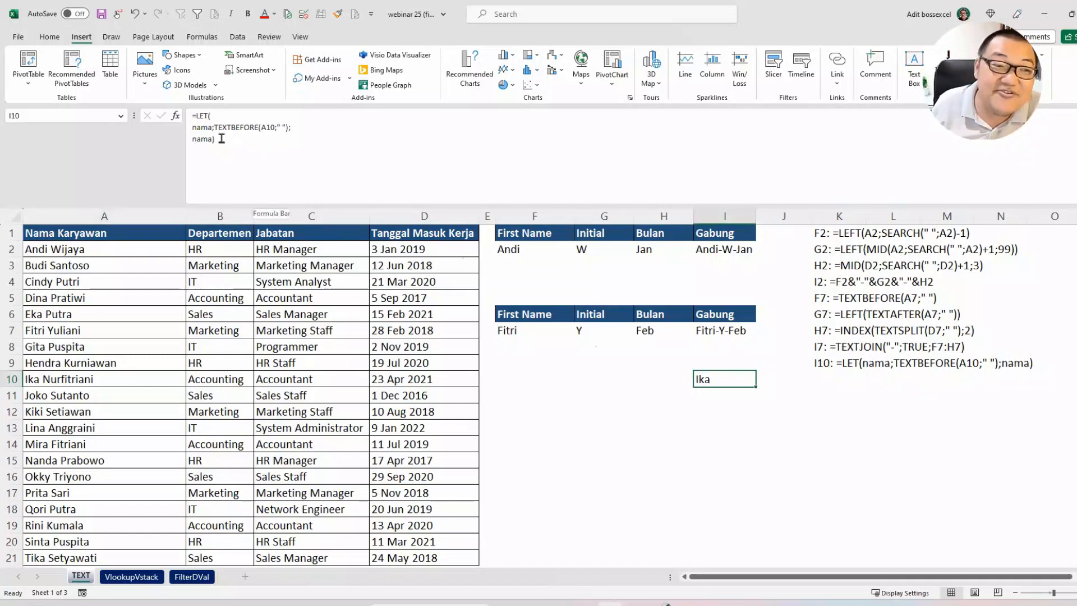
pyautogui.moveTo(222, 139); pyautogui.dragTo(188, 134)
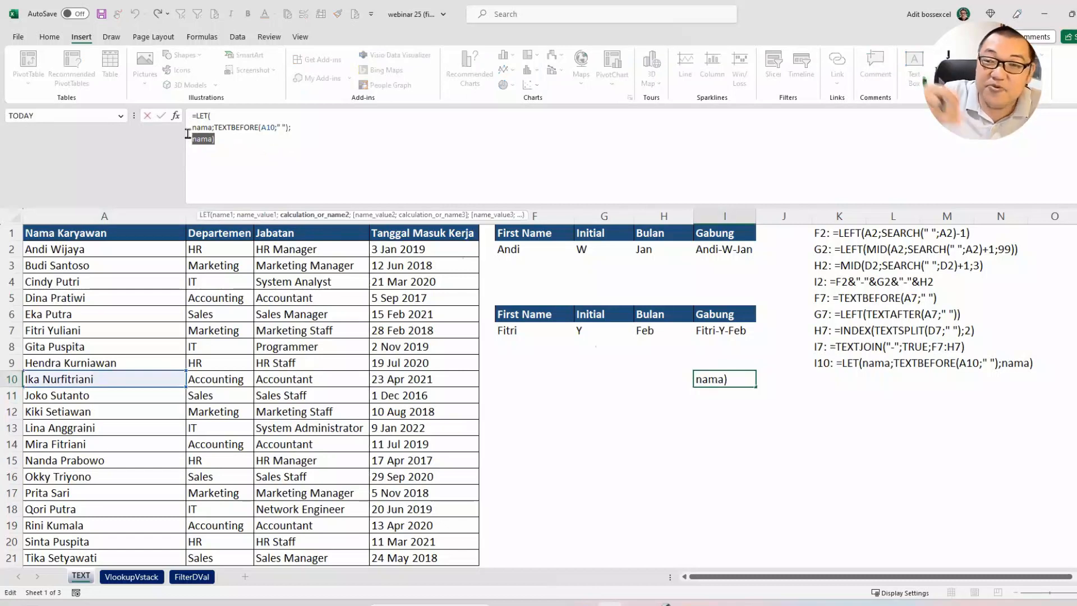
pyautogui.write('ini')
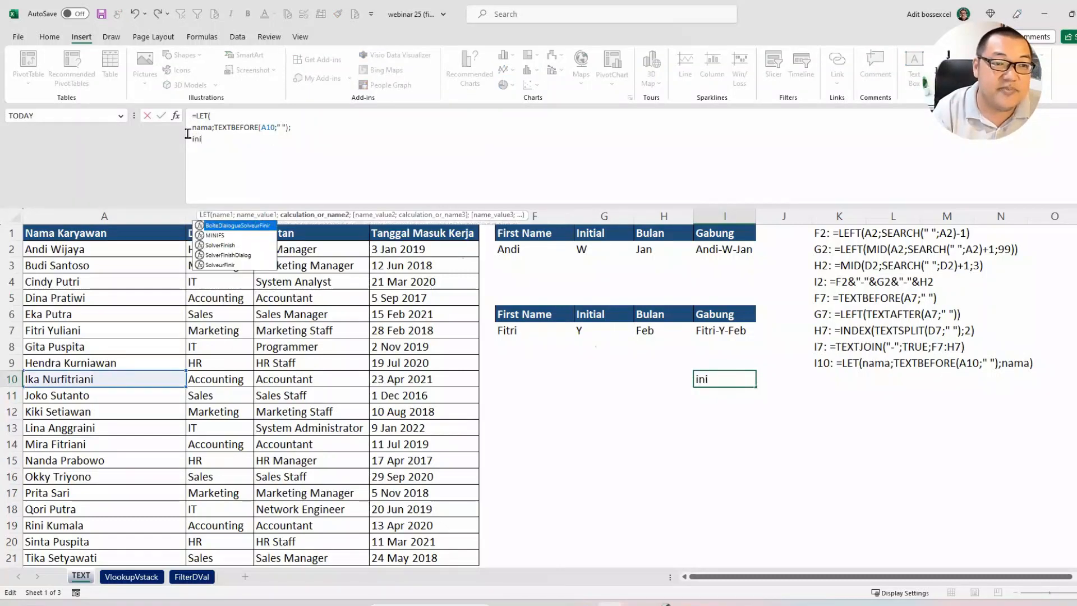
pyautogui.write('tial;')
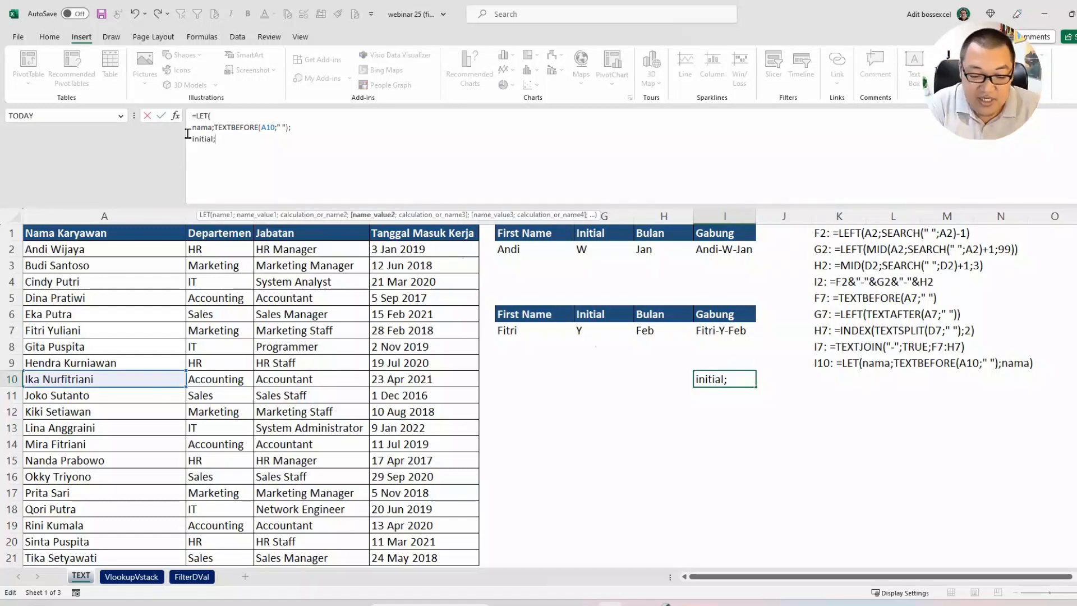
# Step: Assign TEXTAFTER(A10;" ") as the value of the variable initial
pyautogui.write('te')
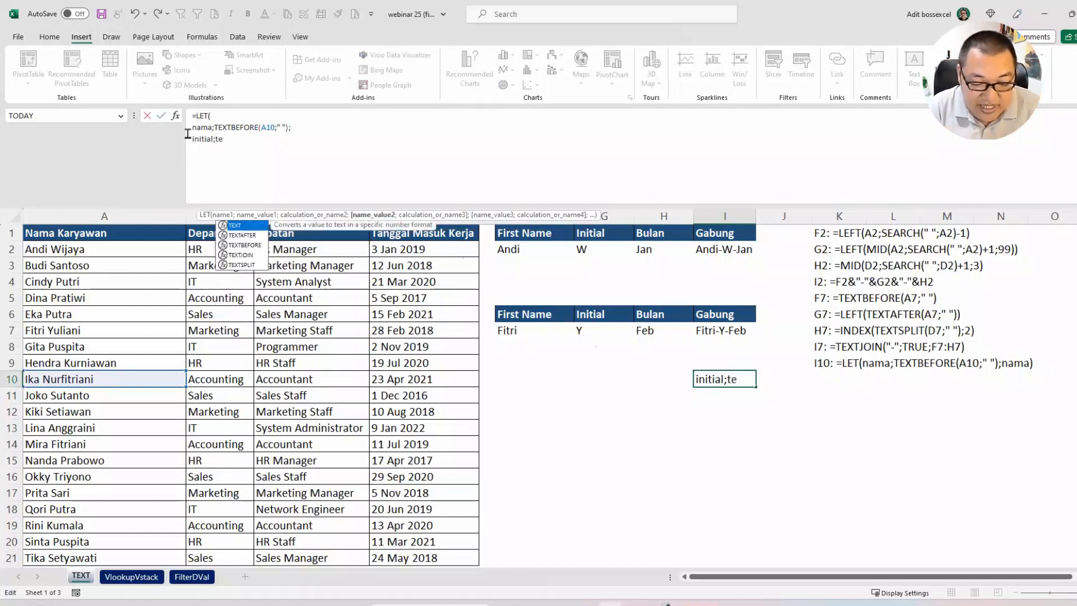
pyautogui.write('xtaft')
pyautogui.press('Tab')
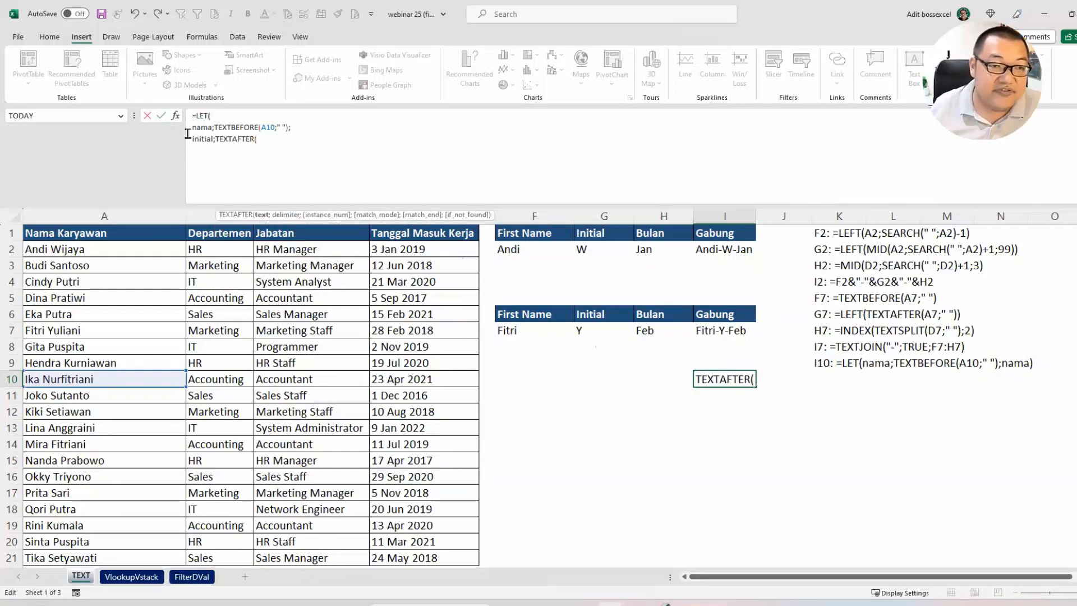
pyautogui.click(170, 382)
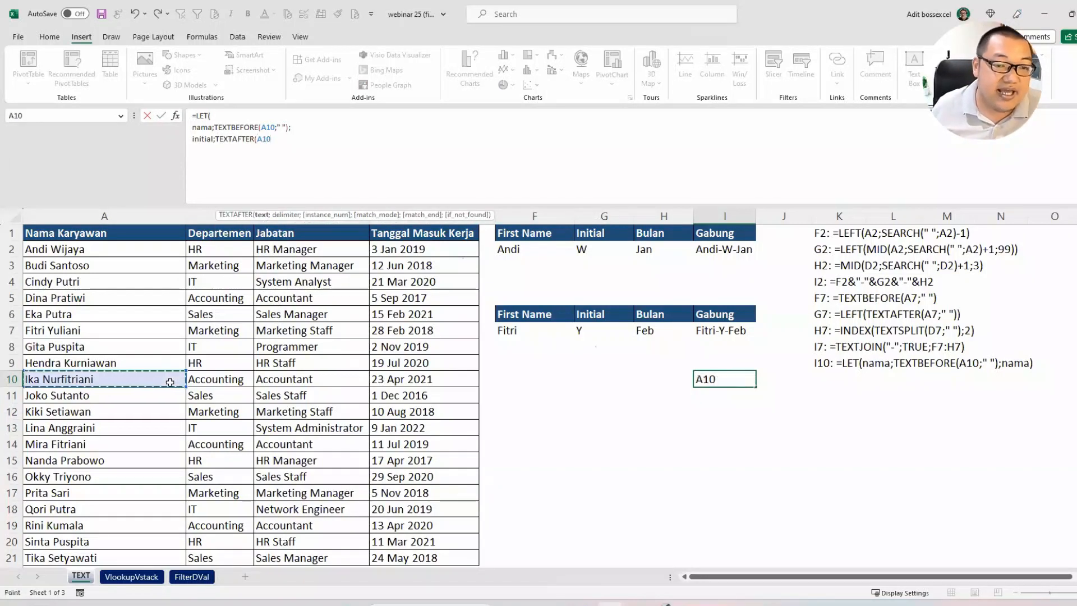
pyautogui.write(';"')
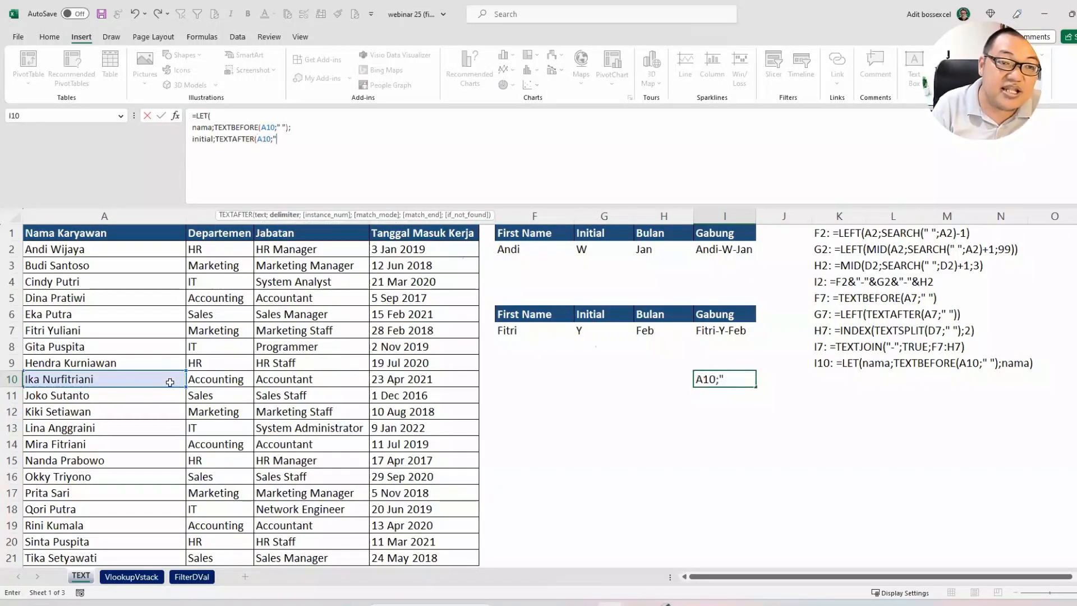
pyautogui.write(' ")')
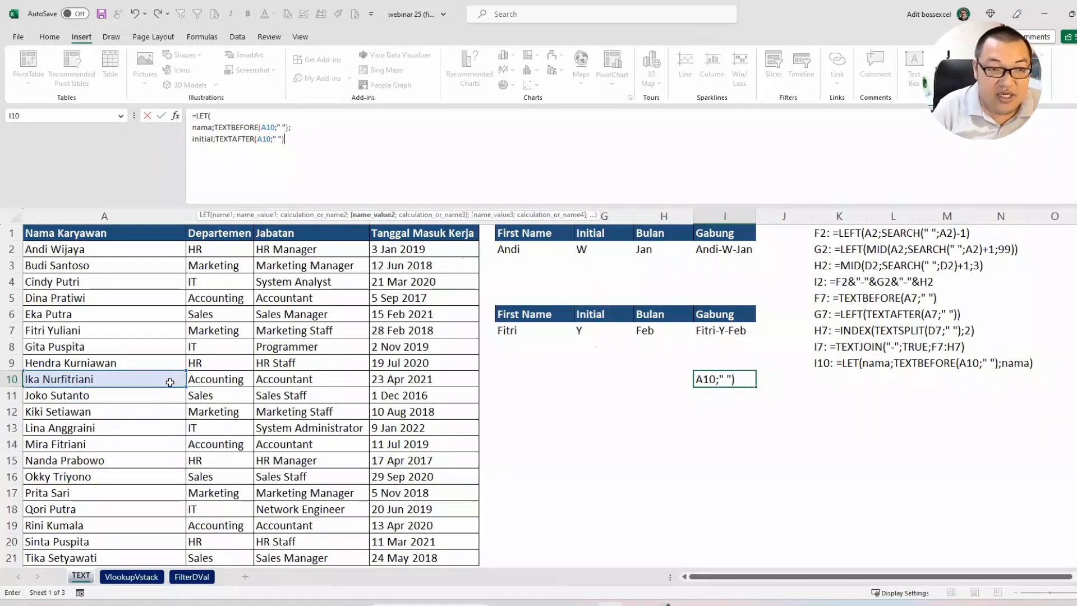
pyautogui.write(';')
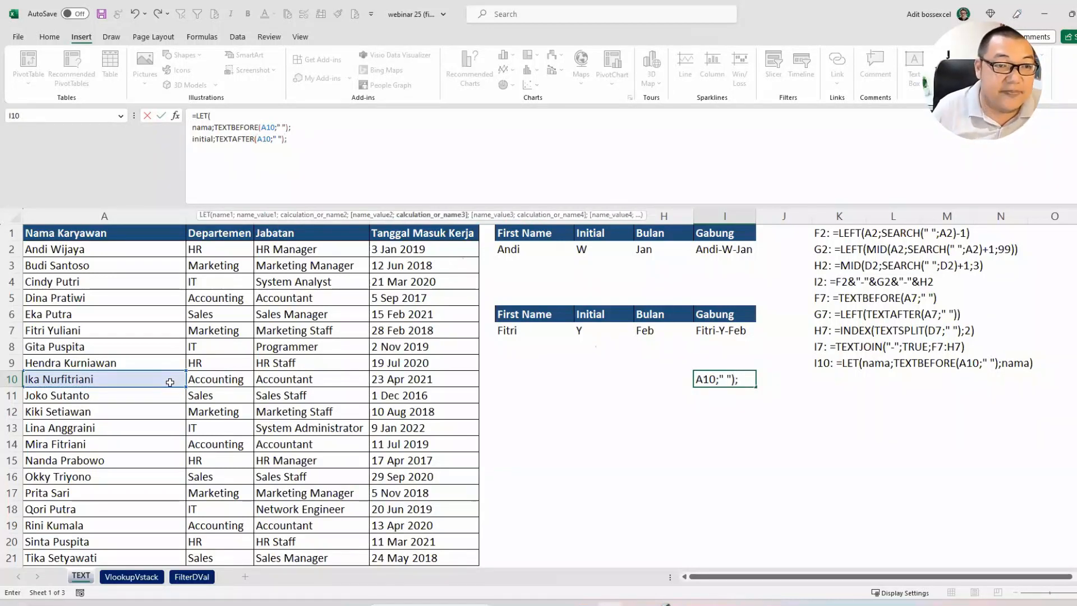
# Step: Wrap the TEXTAFTER expression of initial in LEFT so it reads LEFT(TEXTAFTER(A10;" "))
pyautogui.click(216, 139)
pyautogui.write('left')
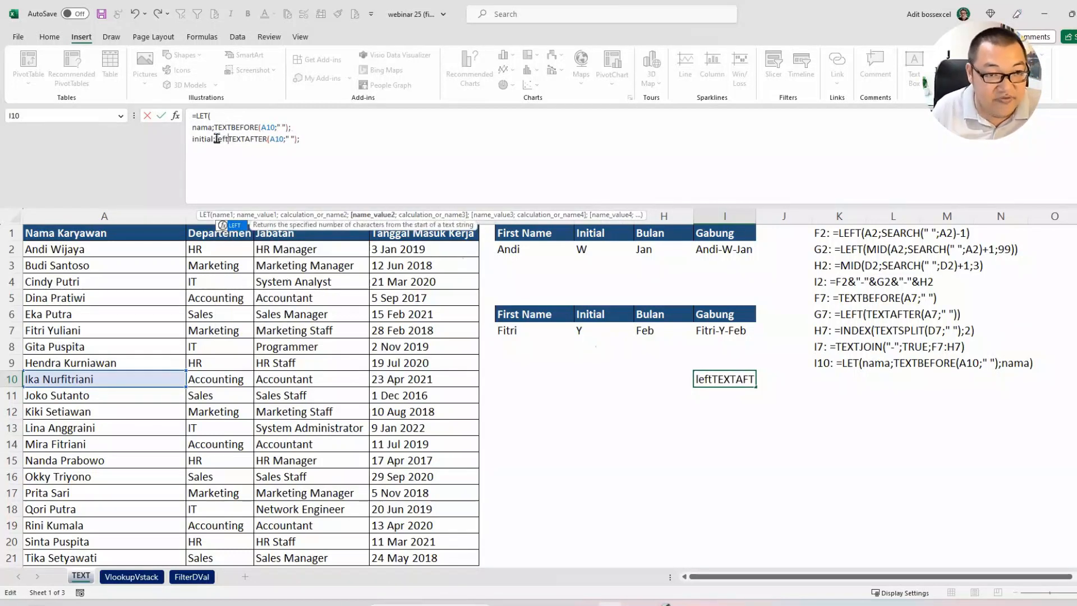
pyautogui.press('Tab')
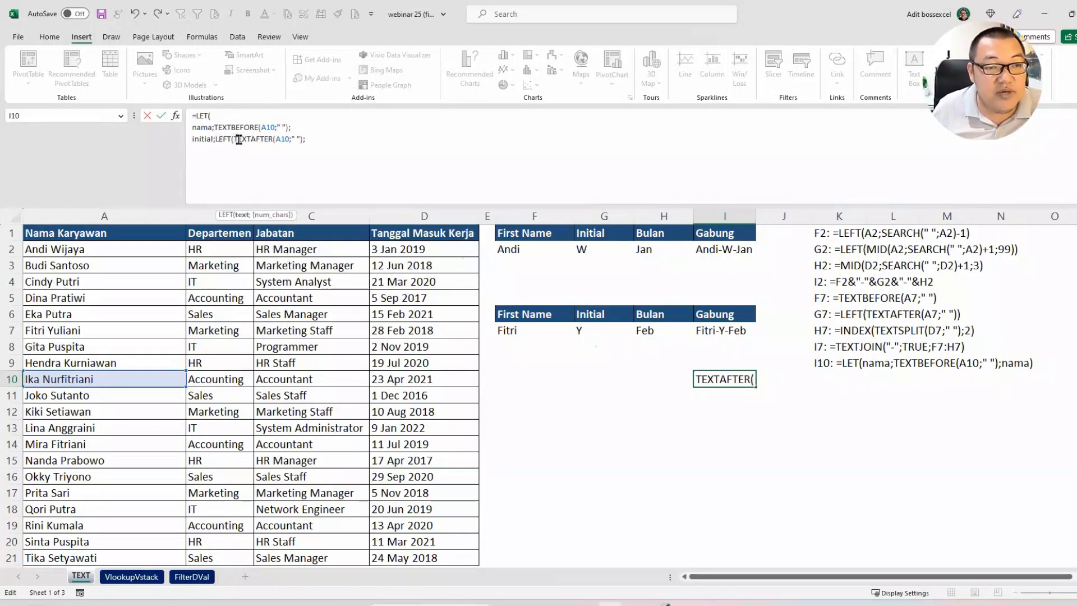
pyautogui.moveTo(234, 139); pyautogui.dragTo(304, 140)
pyautogui.click(317, 143)
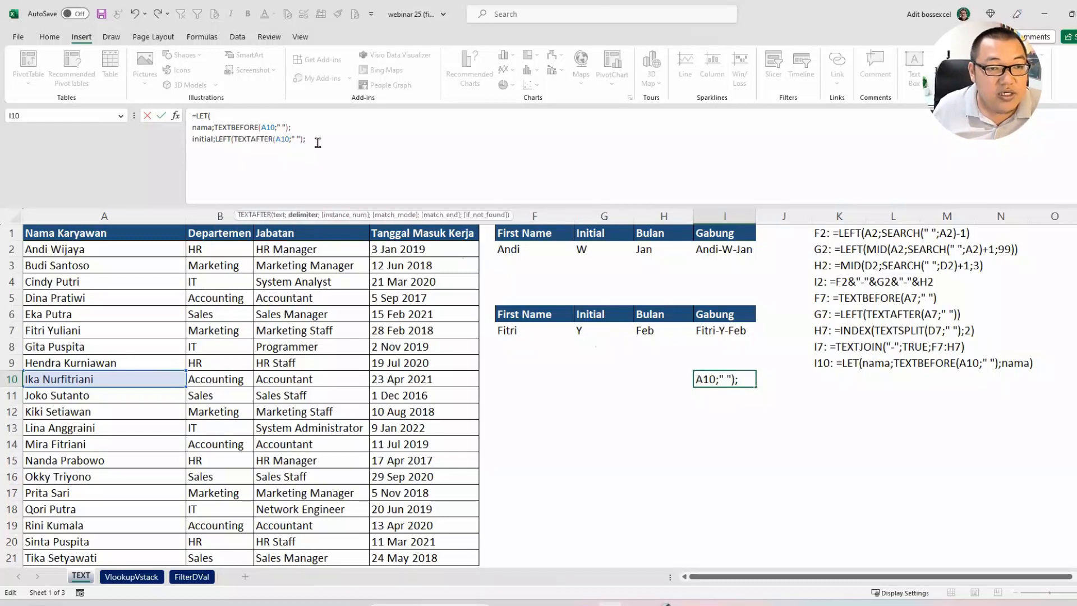
pyautogui.click(304, 139)
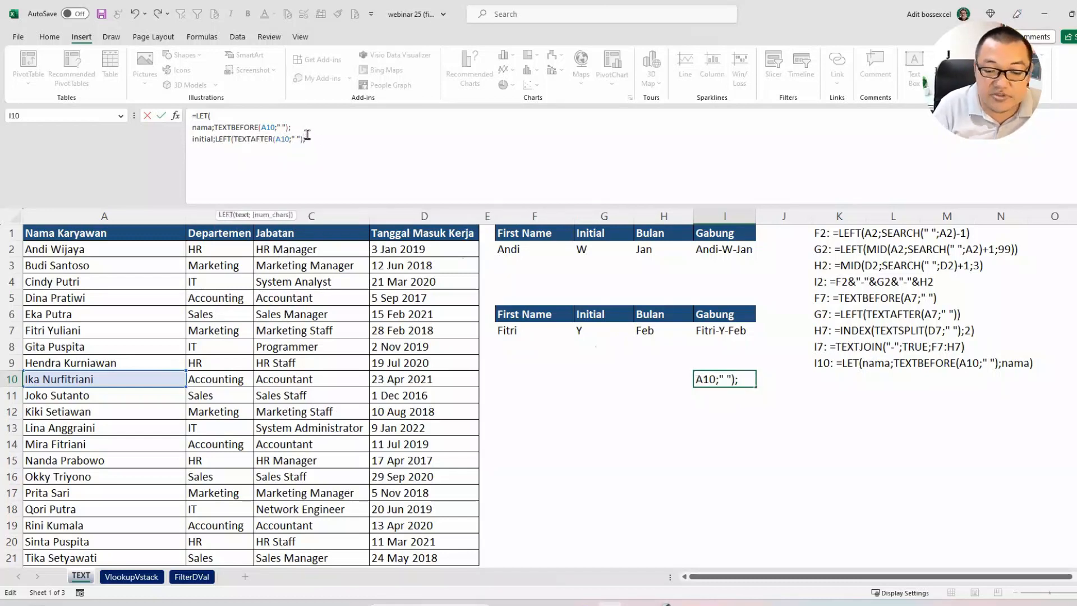
pyautogui.write(')')
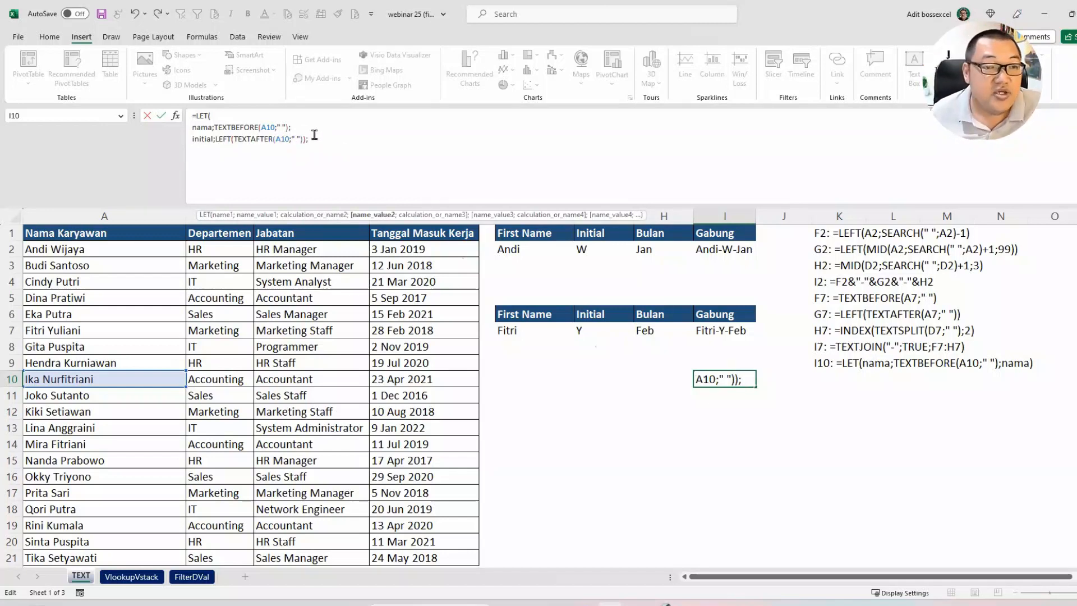
# Step: Return initial as the LET calculation on its own line and enter the formula in I10
pyautogui.click(314, 140)
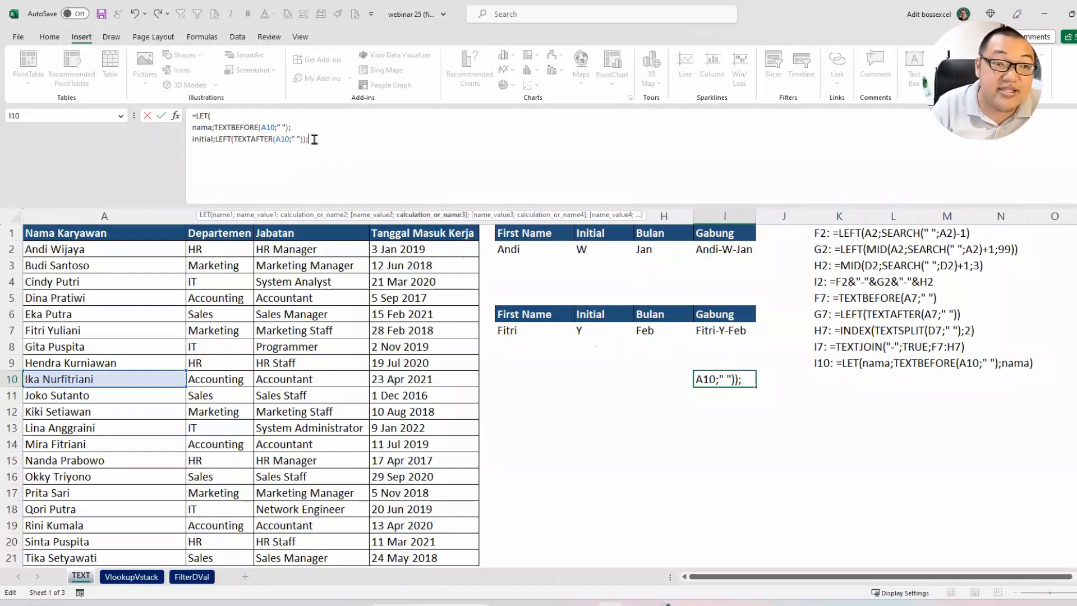
pyautogui.hotkey('alt', 'Return')
pyautogui.write('i')
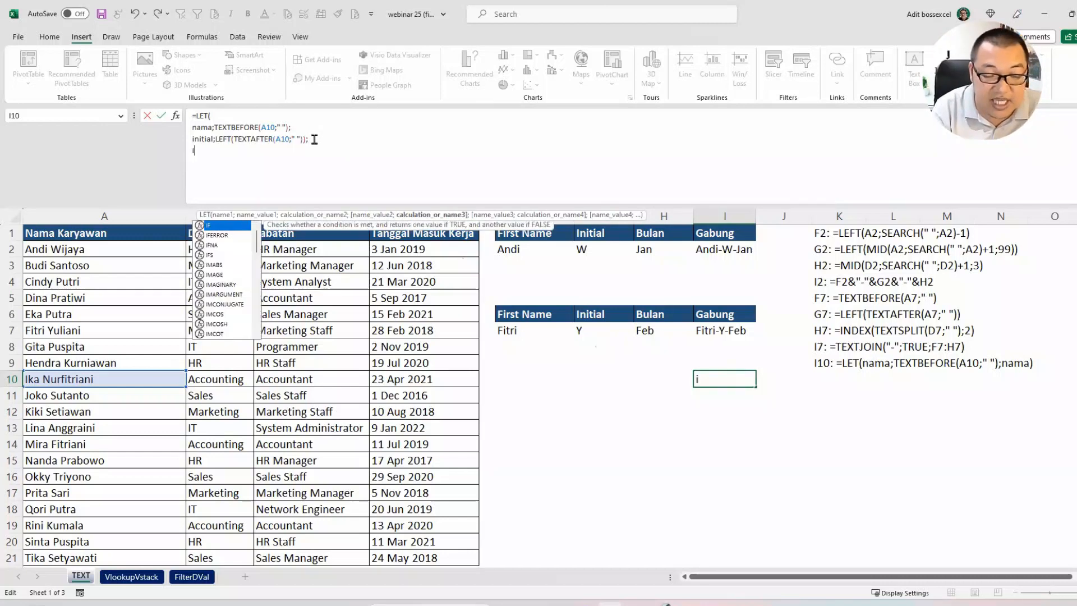
pyautogui.write('nitial')
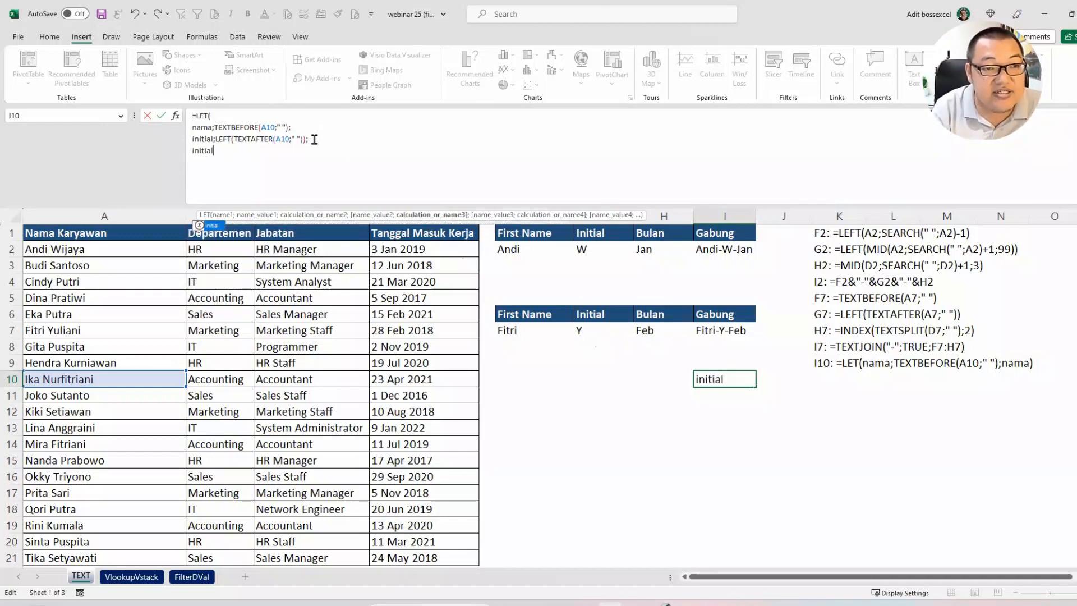
pyautogui.press('Return')
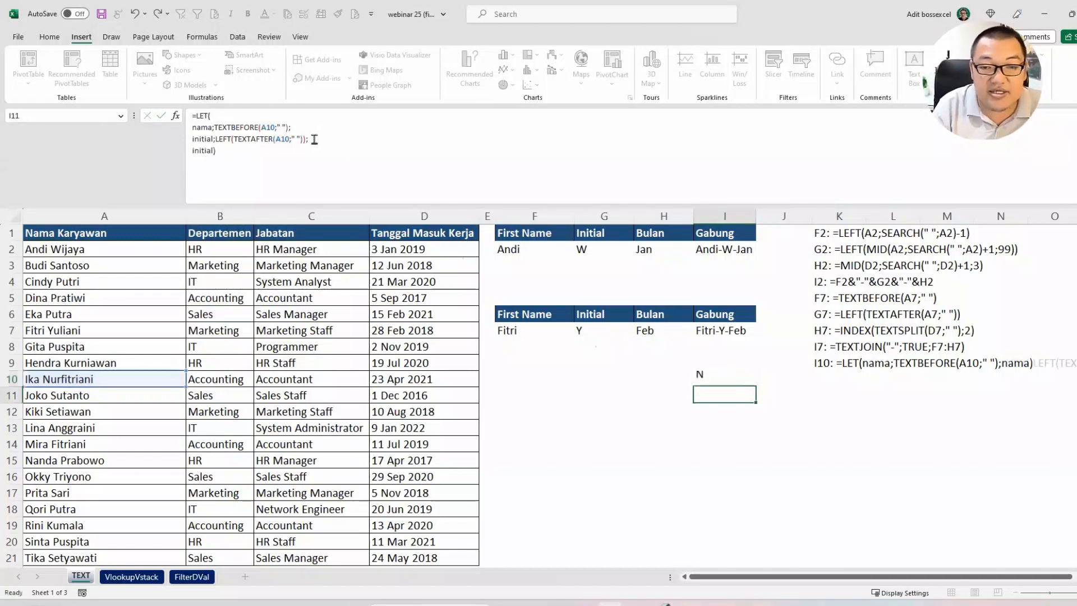
# Step: Reopen the LET formula in I10 and replace the closing initial) with a third variable named bulan
pyautogui.click(735, 379)
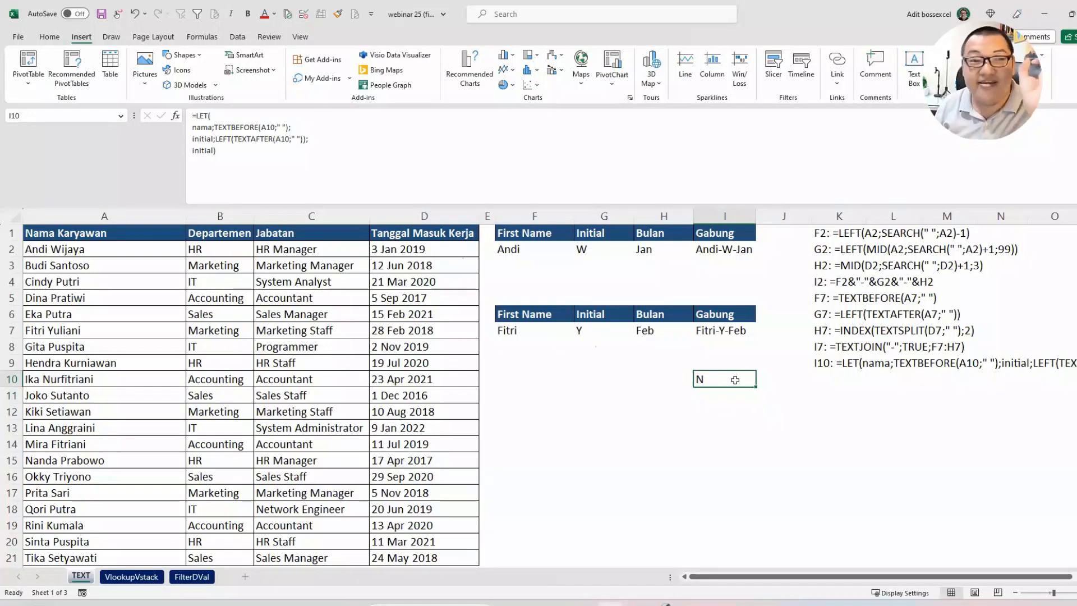
pyautogui.moveTo(217, 150); pyautogui.dragTo(169, 157)
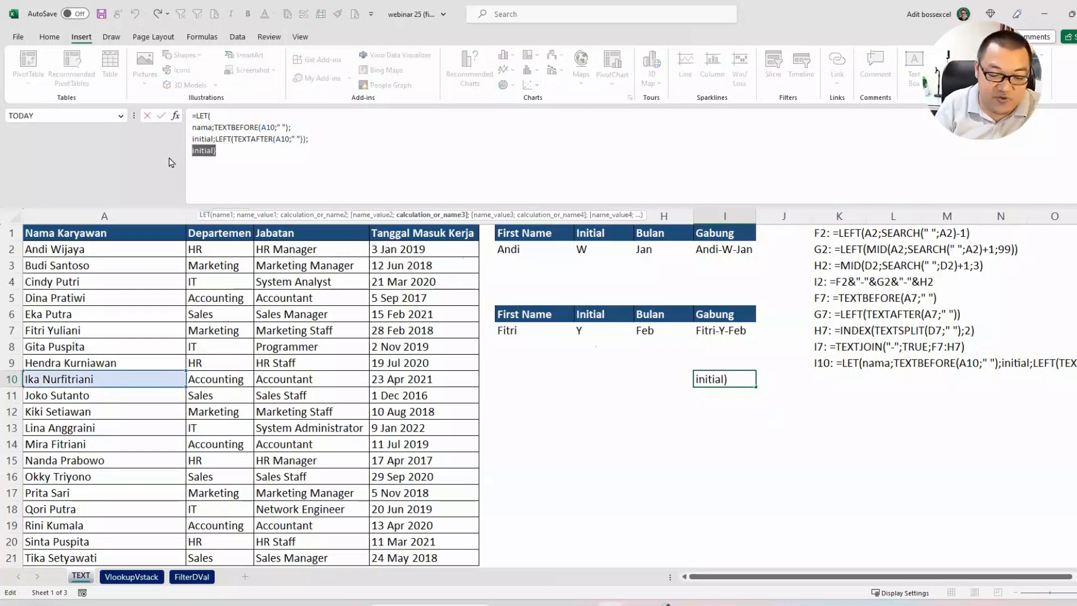
pyautogui.write('bulan;')
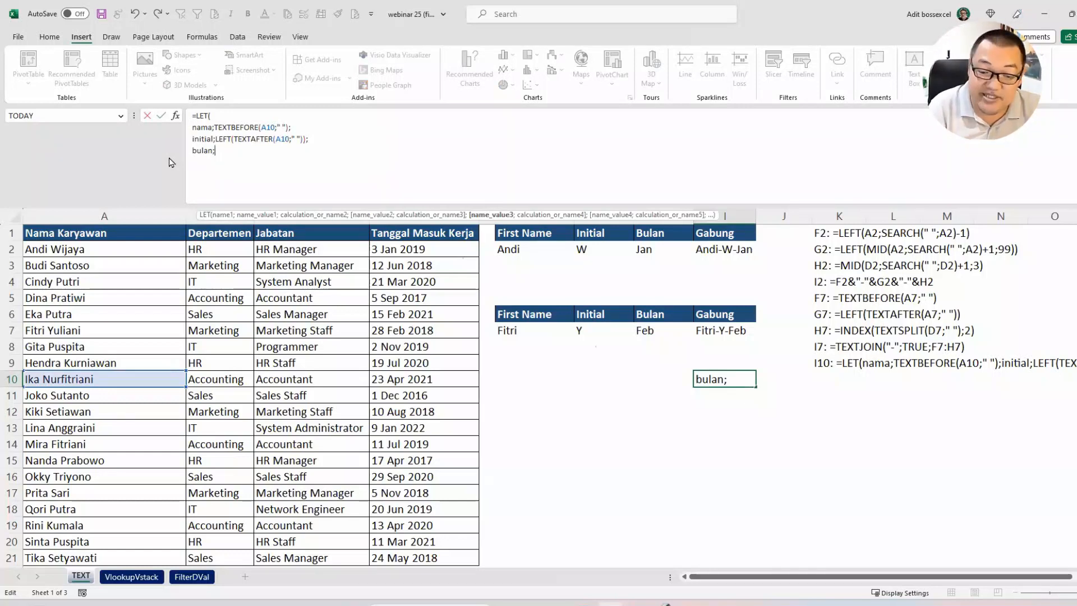
# Step: Assign TEXTSPLIT(D10;" ") as the value of the variable bulan
pyautogui.write('textsp')
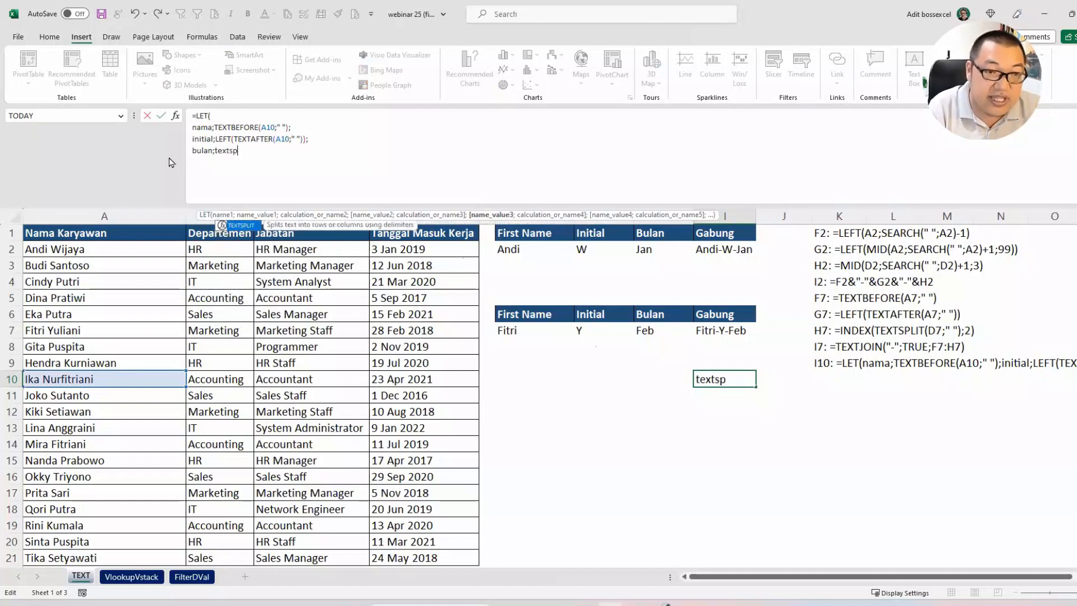
pyautogui.press('Tab')
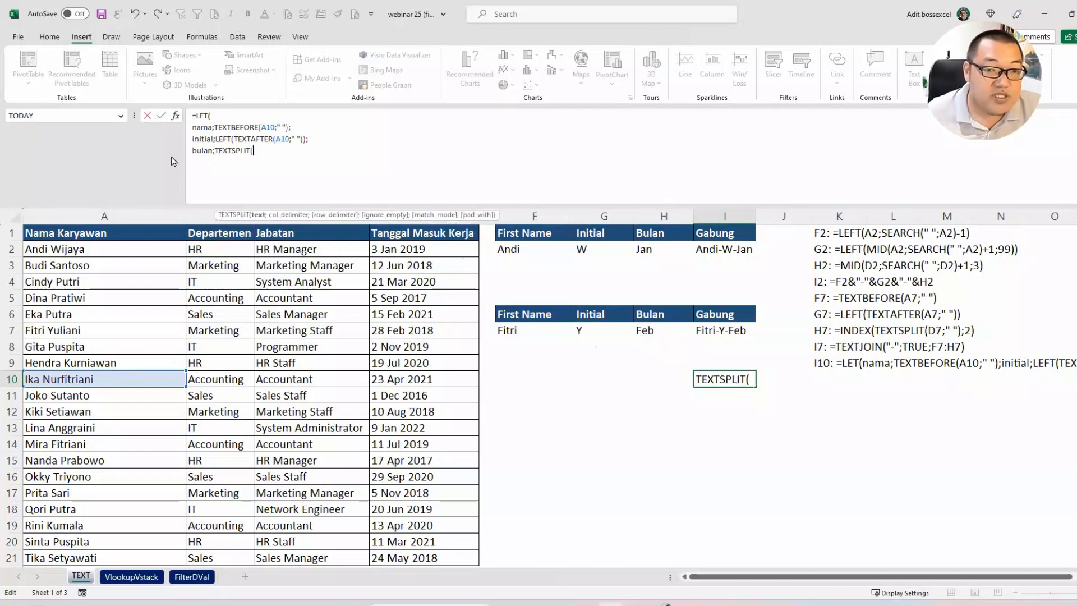
pyautogui.click(391, 376)
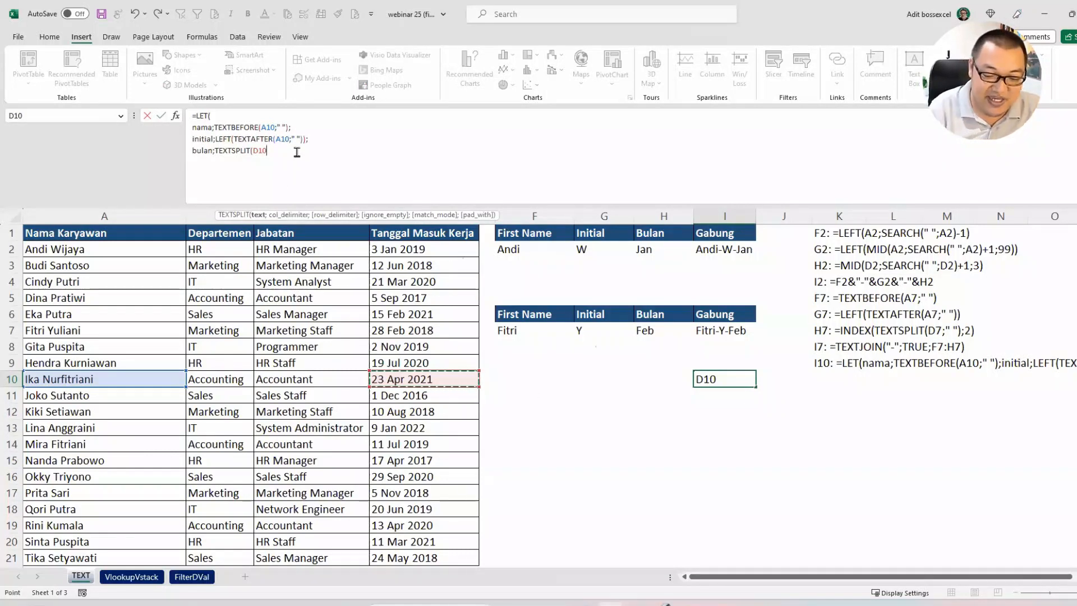
pyautogui.write(';')
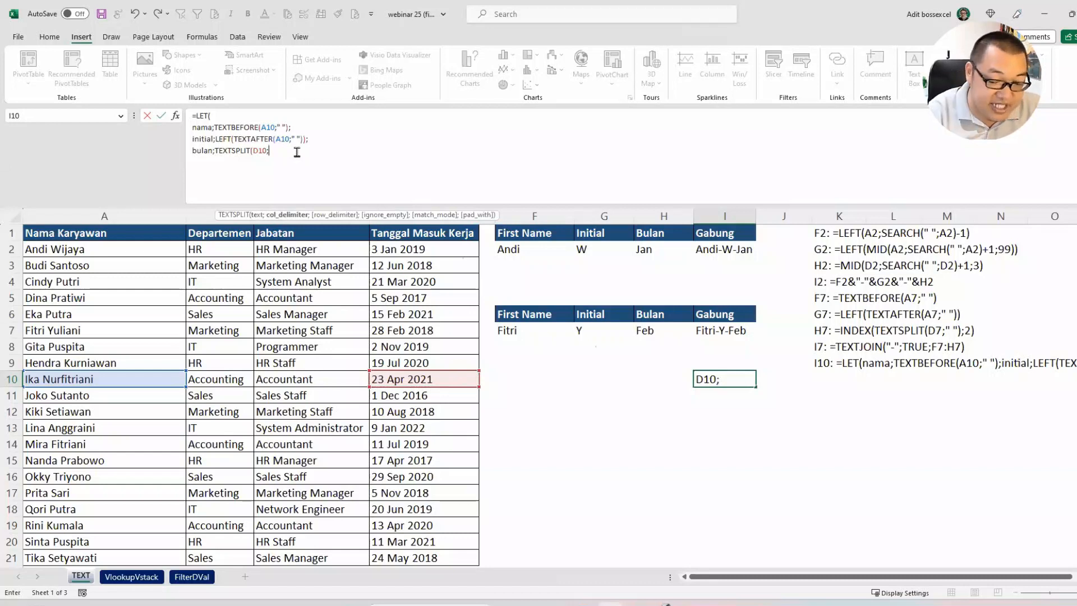
pyautogui.write('" ")')
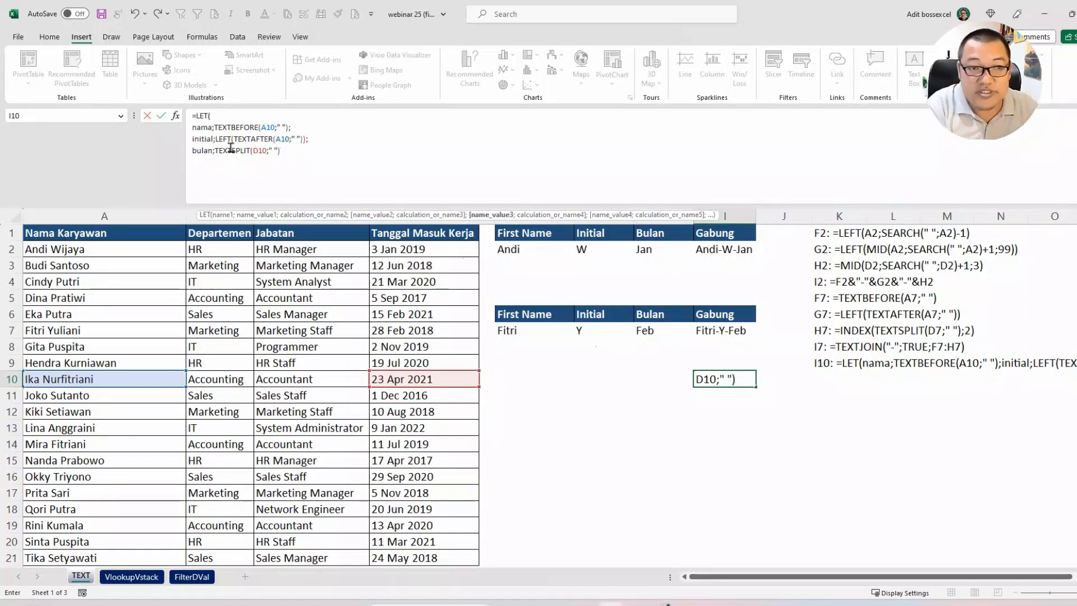
# Step: Wrap the TEXTSPLIT expression of bulan in INDEX with position 2, so it reads INDEX(TEXTSPLIT(D10;" ");2);
pyautogui.click(216, 148)
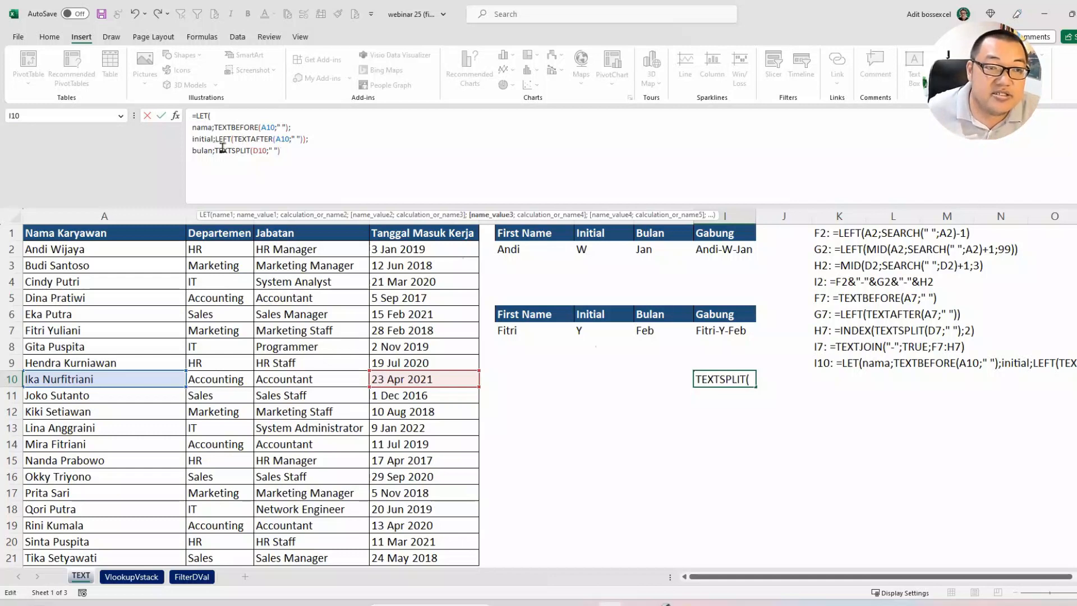
pyautogui.write('INDEX(')
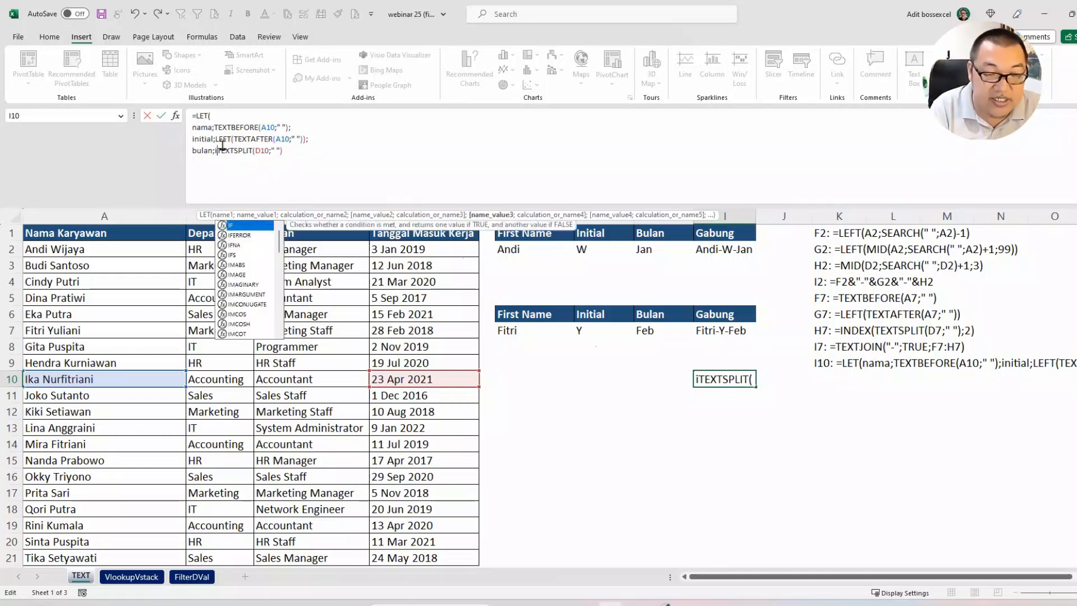
pyautogui.click(329, 150)
pyautogui.write(';2')
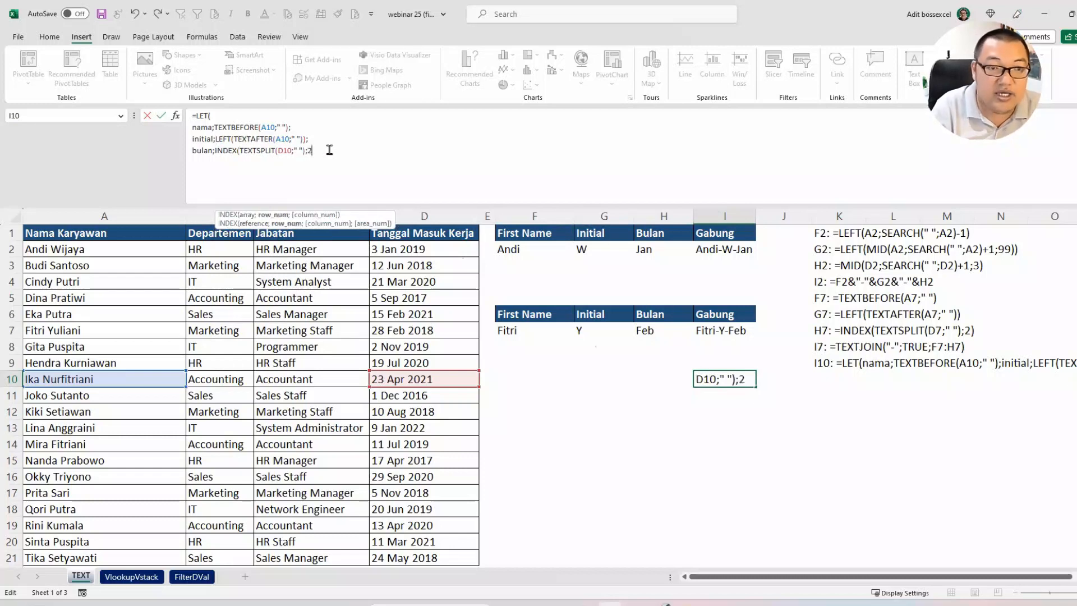
pyautogui.write(');')
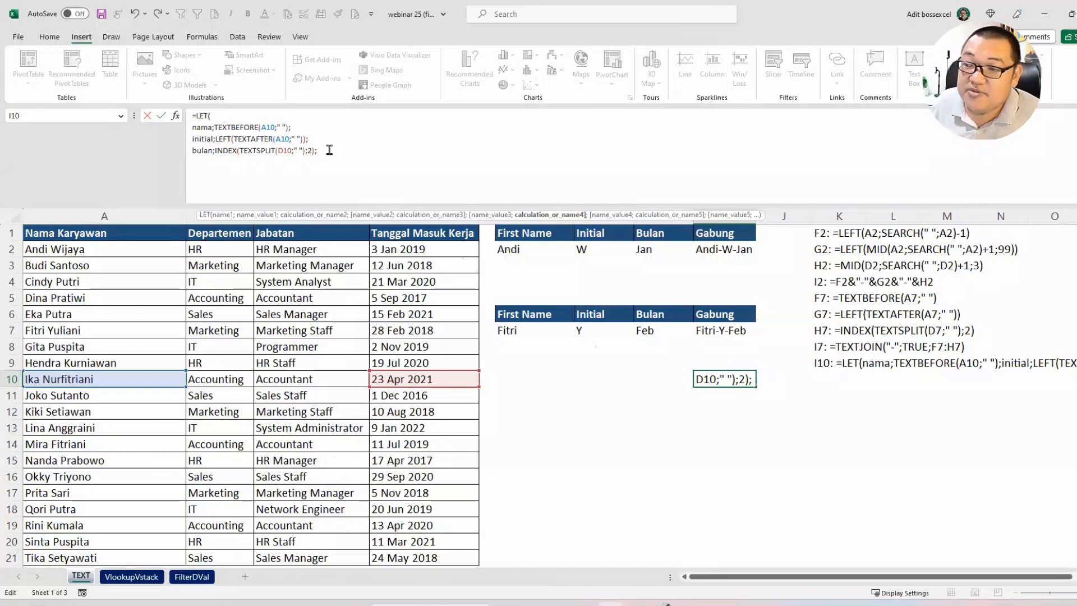
# Step: Return bulan as the LET calculation on a new line and enter the formula in I10
pyautogui.moveTo(201, 127); pyautogui.dragTo(295, 139)
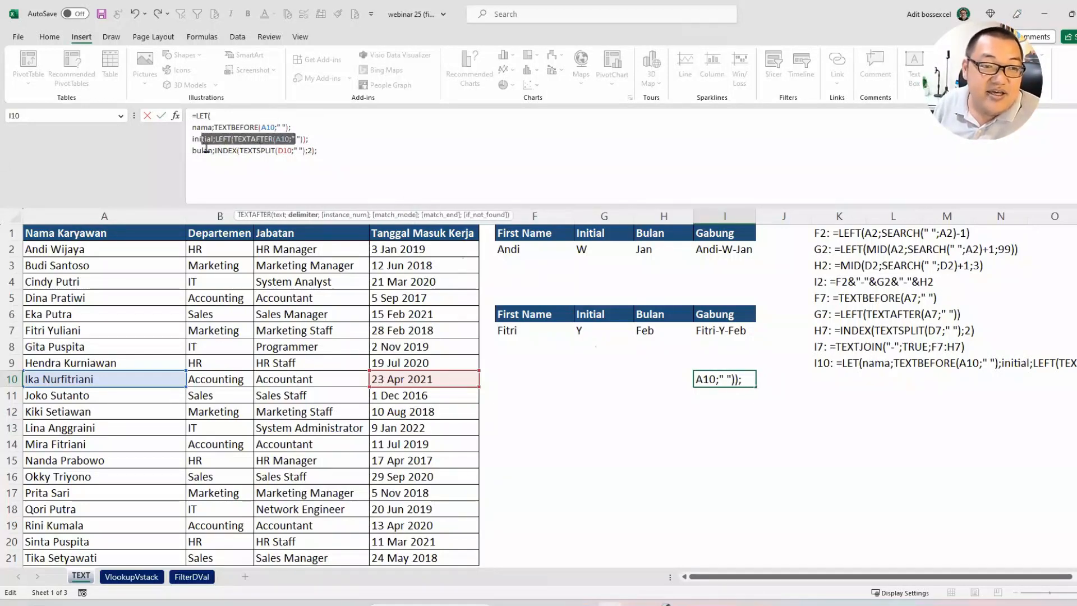
pyautogui.moveTo(205, 149); pyautogui.dragTo(304, 150)
pyautogui.click(329, 151)
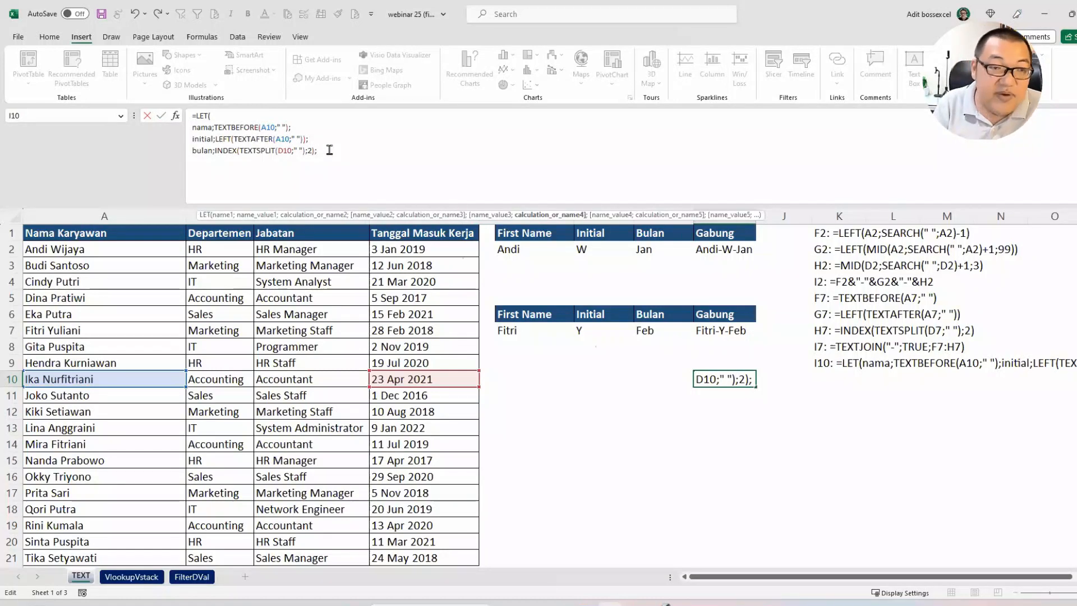
pyautogui.hotkey('alt', 'Return')
pyautogui.write('bula')
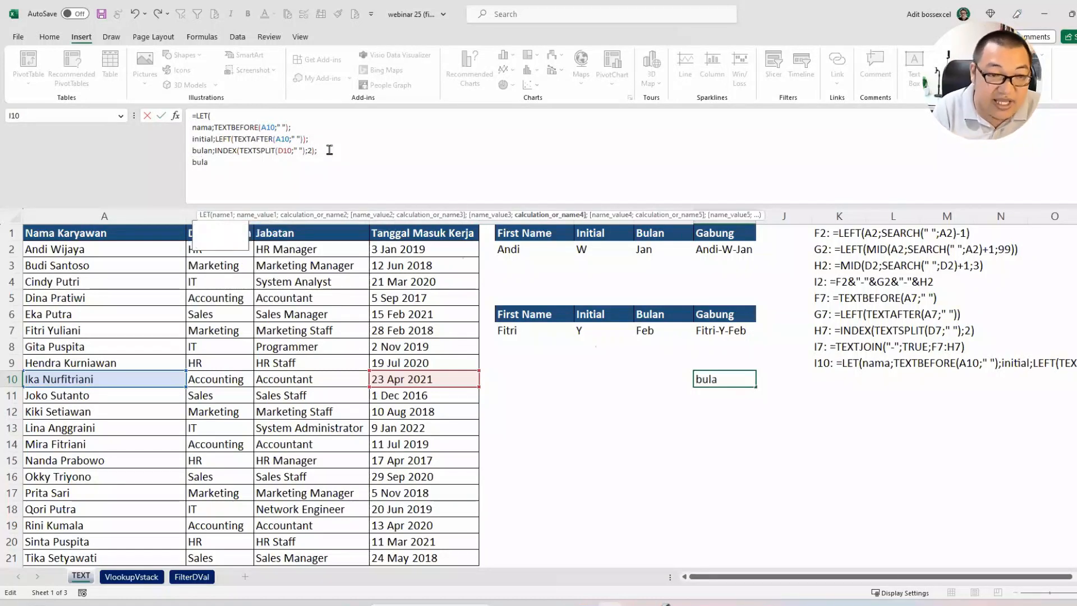
pyautogui.write('n)')
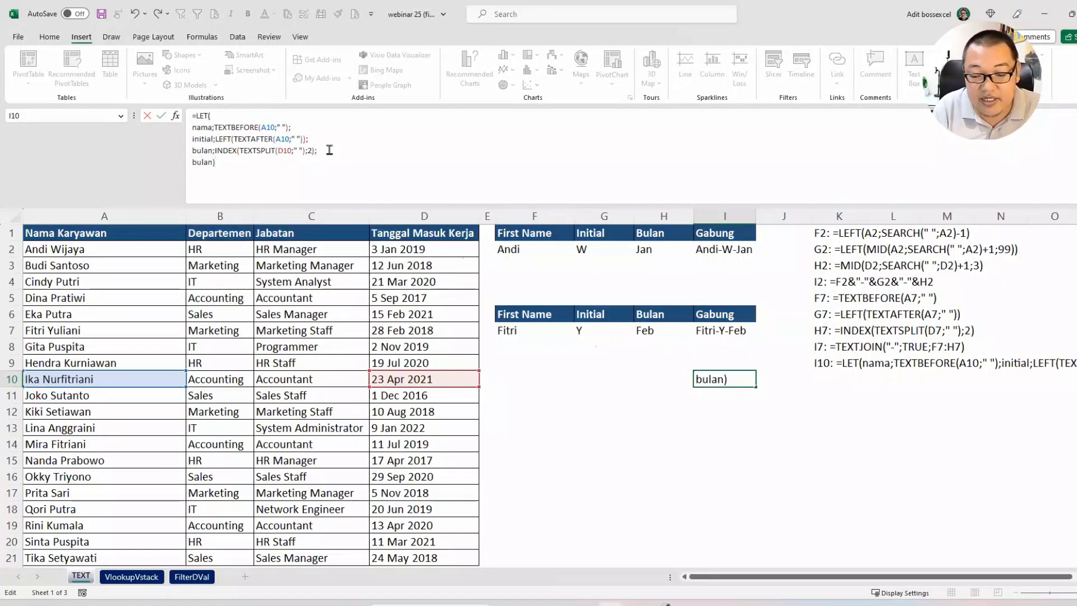
pyautogui.press('Return')
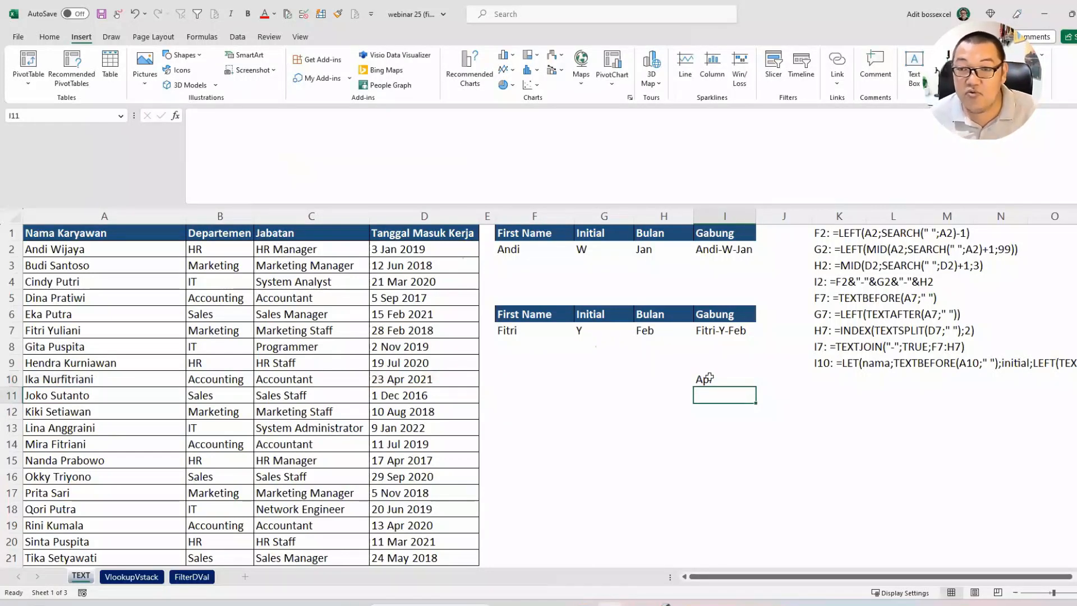
# Step: Reopen the LET formula in I10 and replace the closing bulan) with a fourth variable named gabung
pyautogui.click(709, 378)
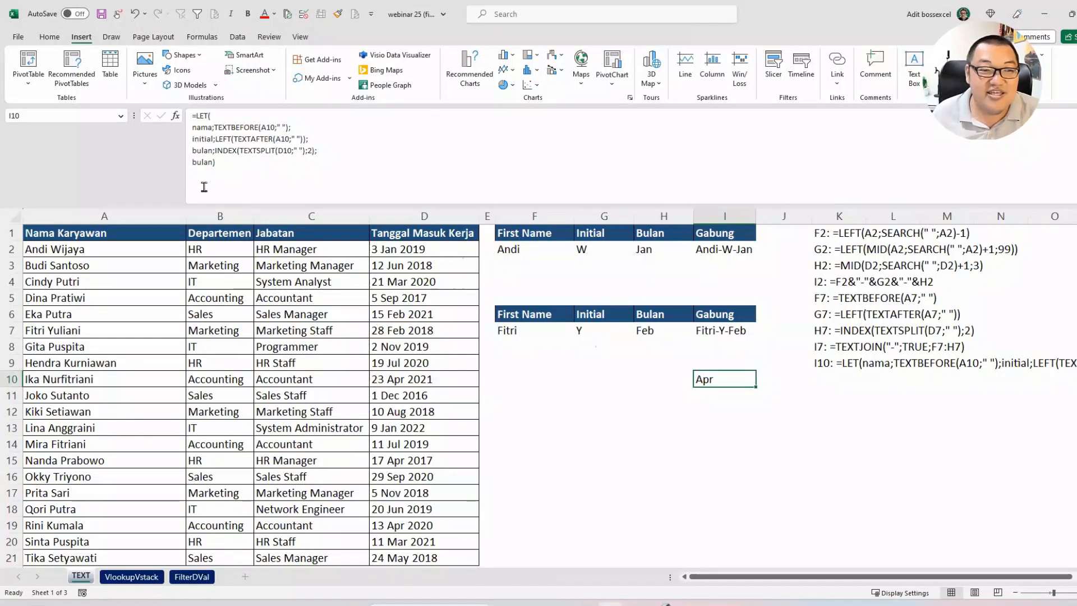
pyautogui.moveTo(220, 162); pyautogui.dragTo(181, 167)
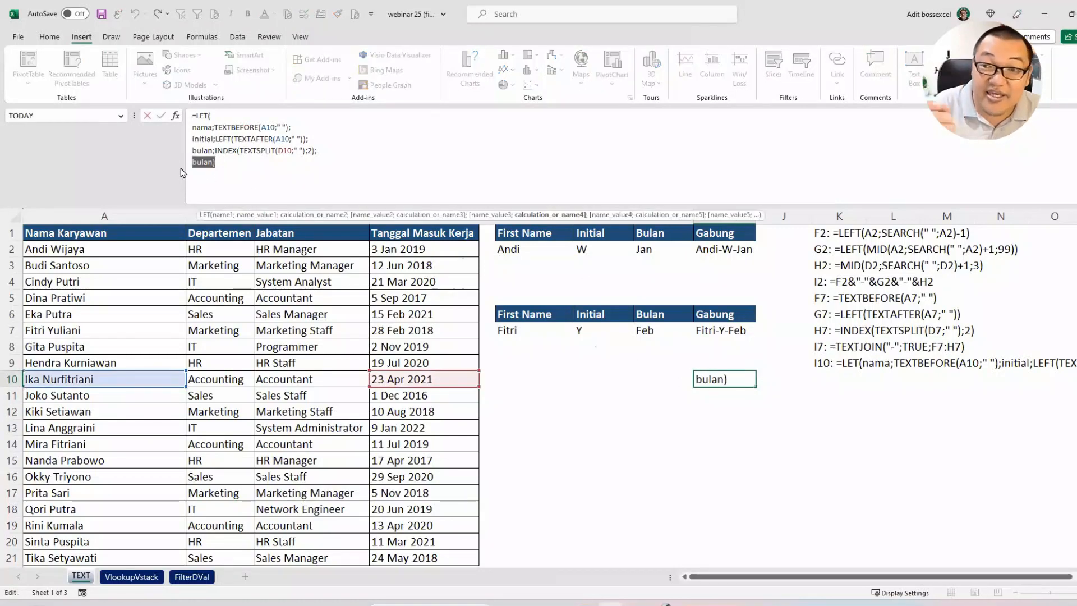
pyautogui.write('gabung;')
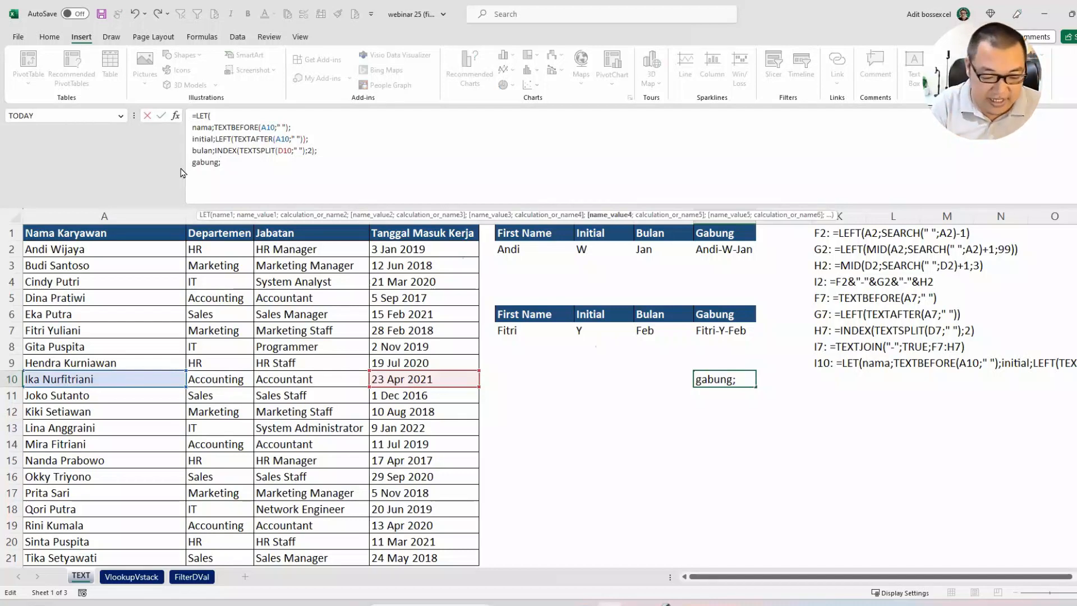
pyautogui.write('textjoi')
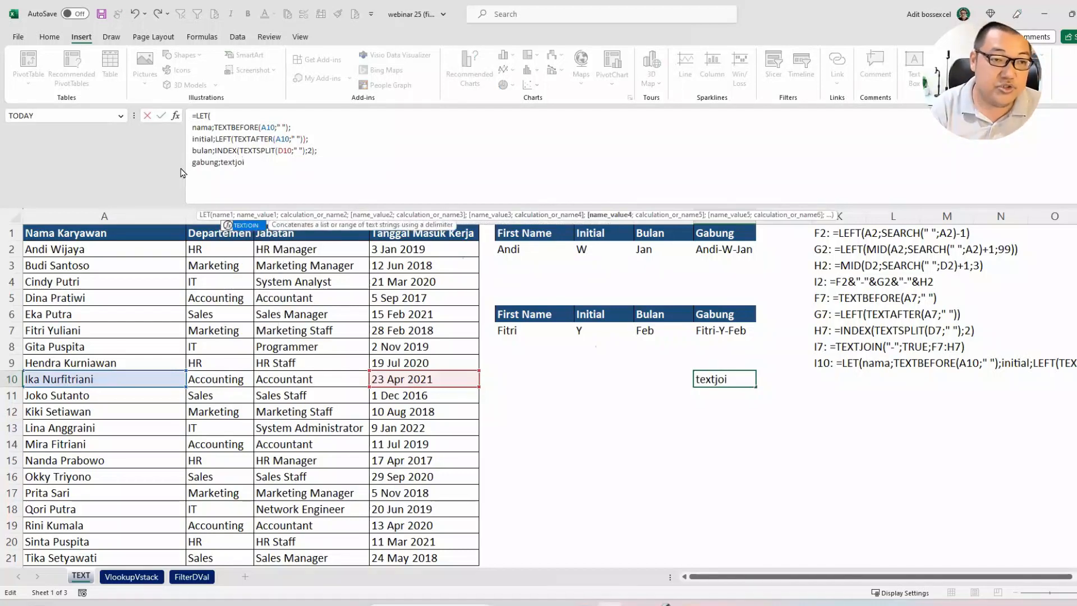
pyautogui.press('Tab')
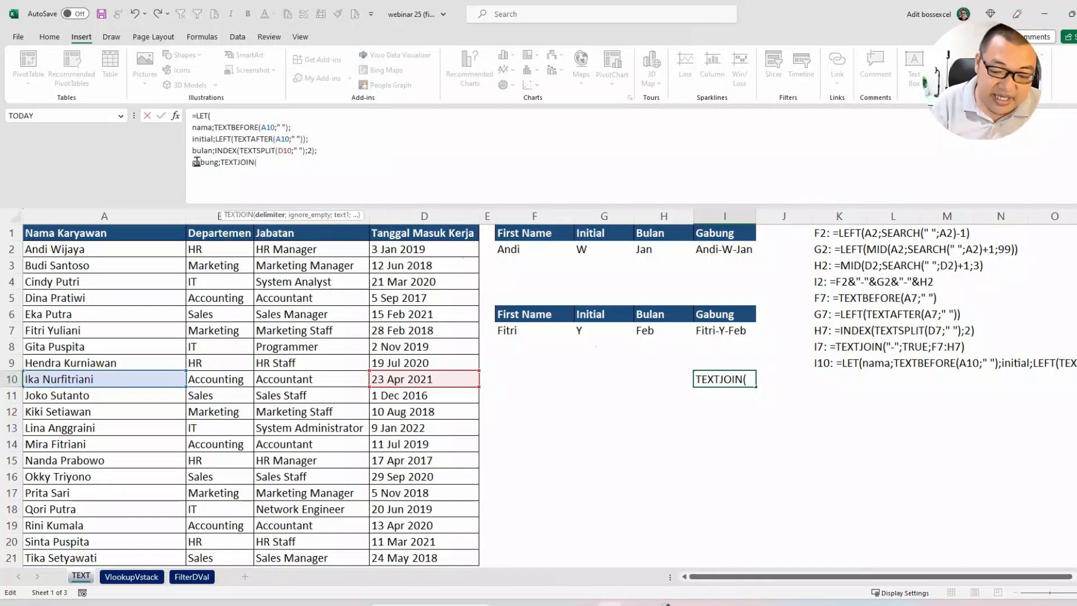
pyautogui.write('"-";')
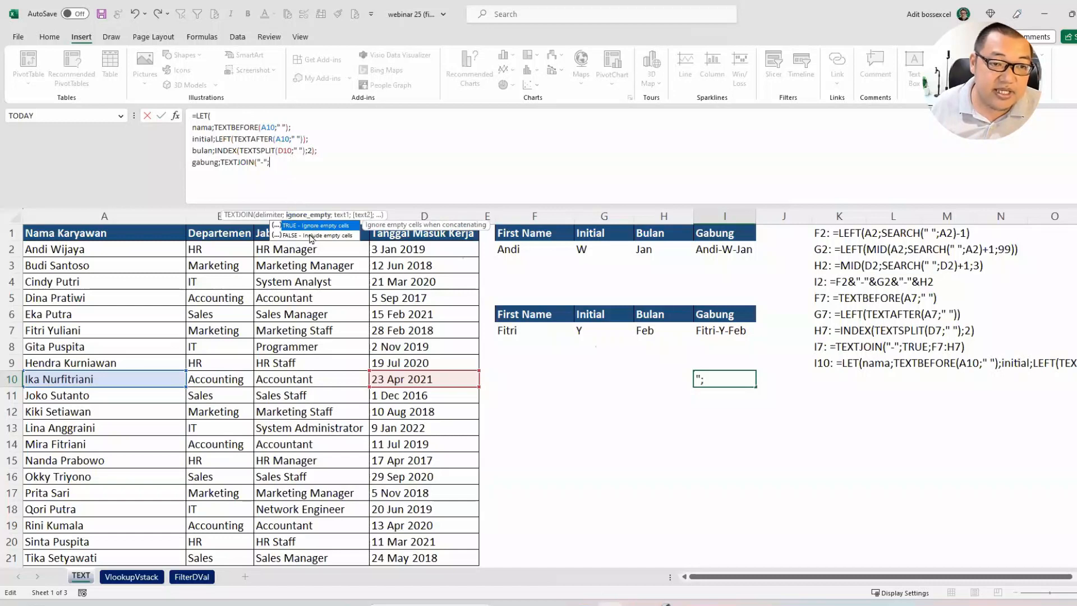
pyautogui.write('true;')
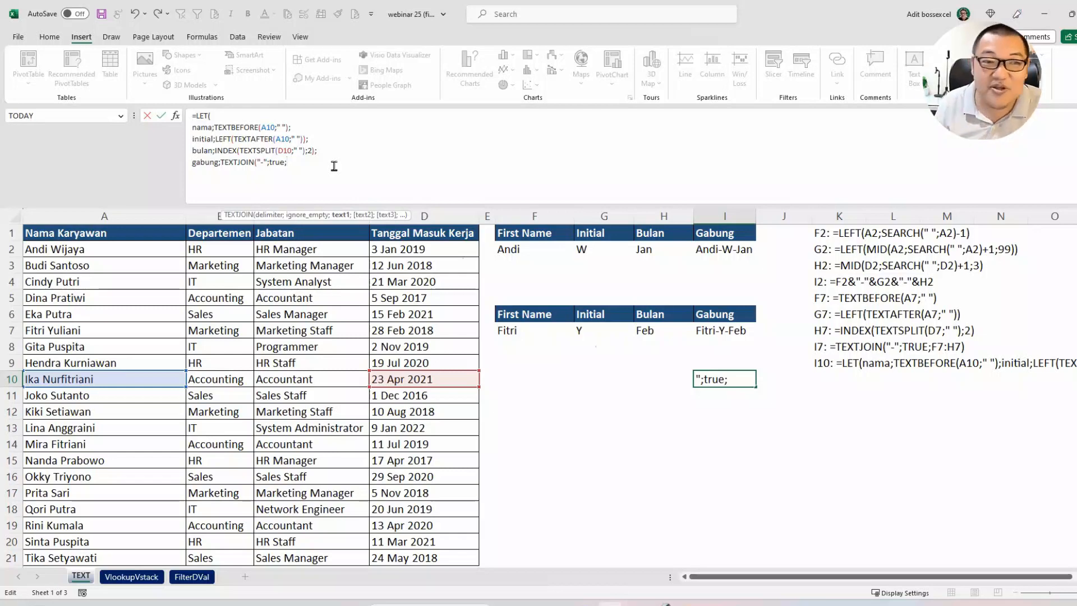
pyautogui.moveTo(288, 162); pyautogui.dragTo(220, 162)
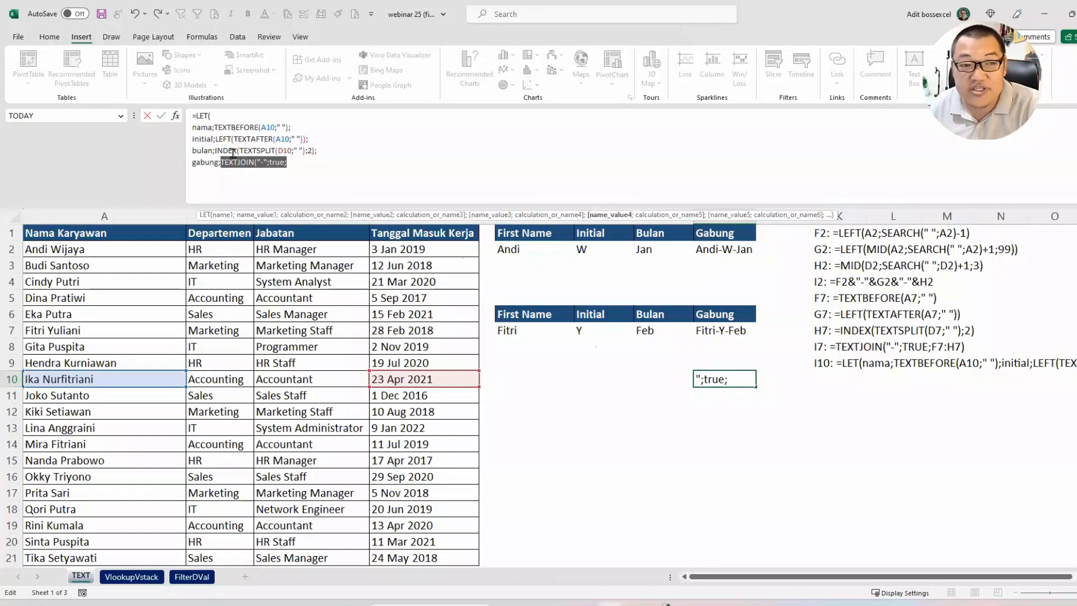
pyautogui.press('BackSpace')
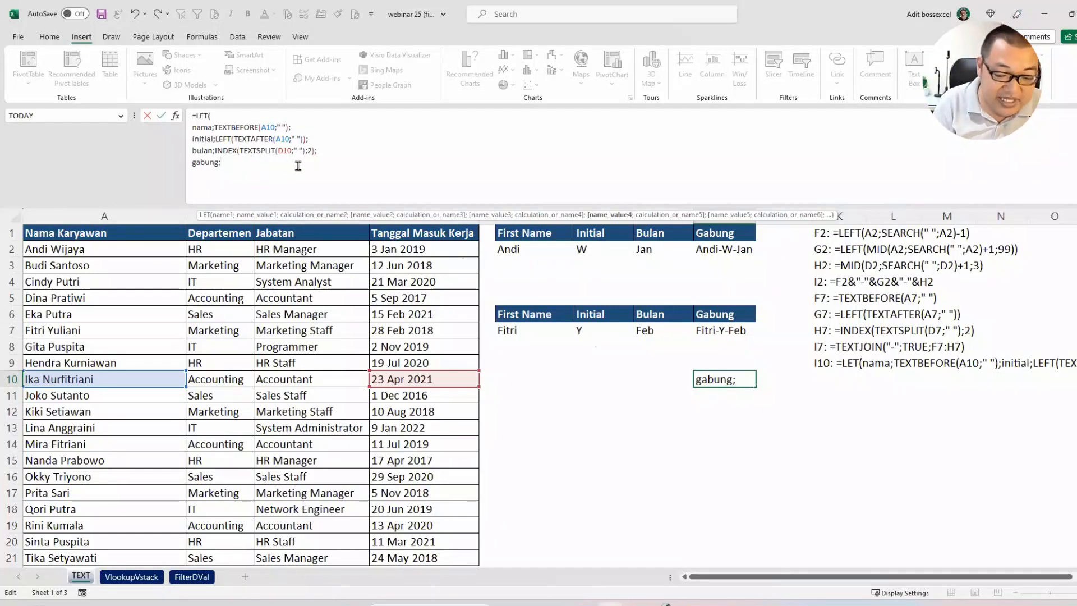
# Step: Assign nama&"-"&initial&"-"&bulan as the value of the variable gabung, ending the line with a semicolon
pyautogui.write('nama')
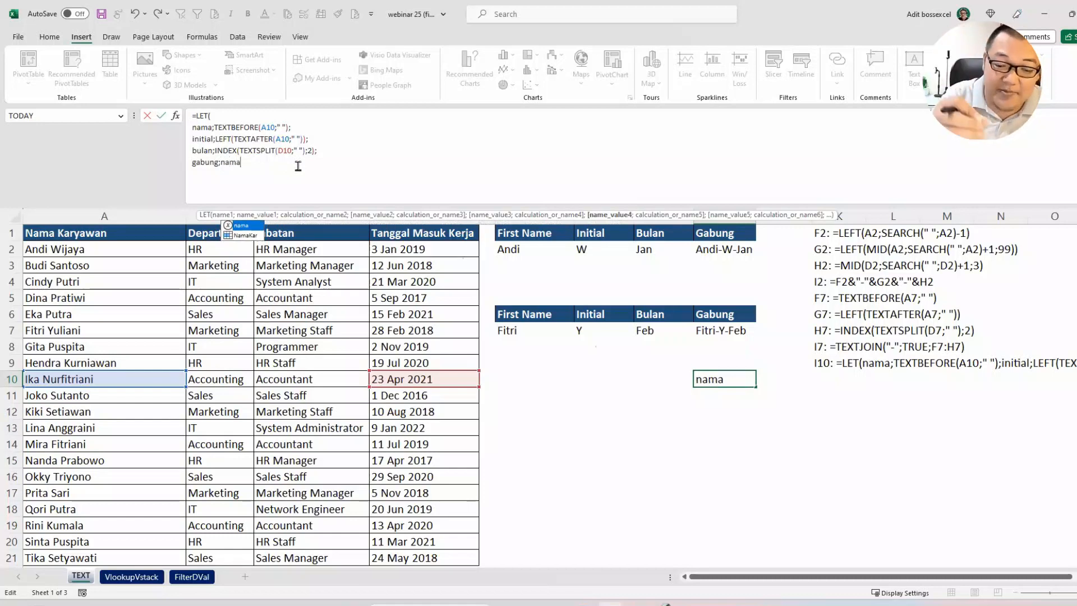
pyautogui.write('&')
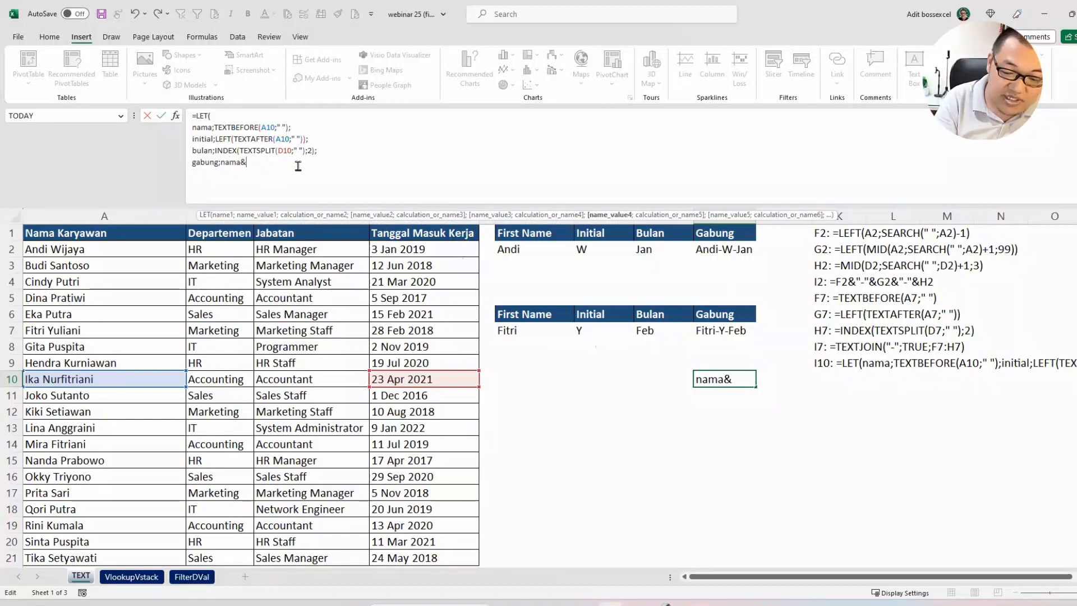
pyautogui.write('"-"')
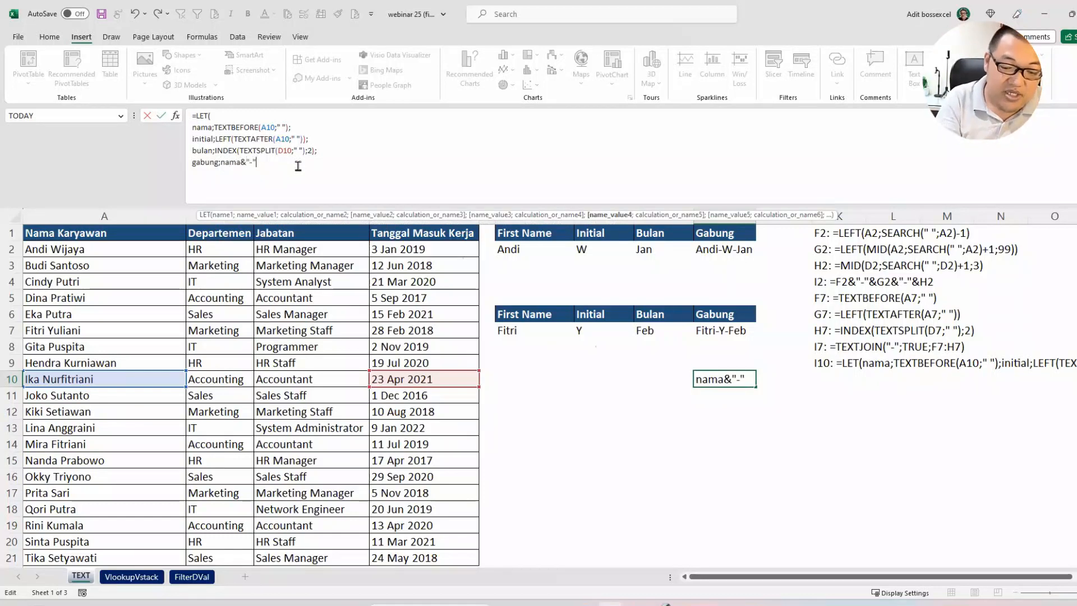
pyautogui.write('&')
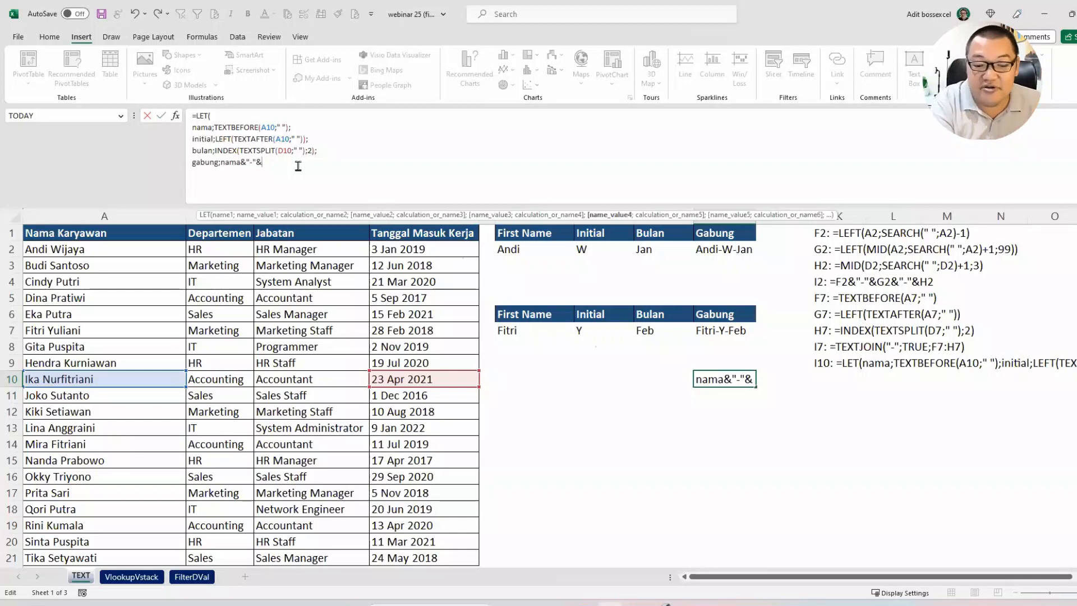
pyautogui.write('initial')
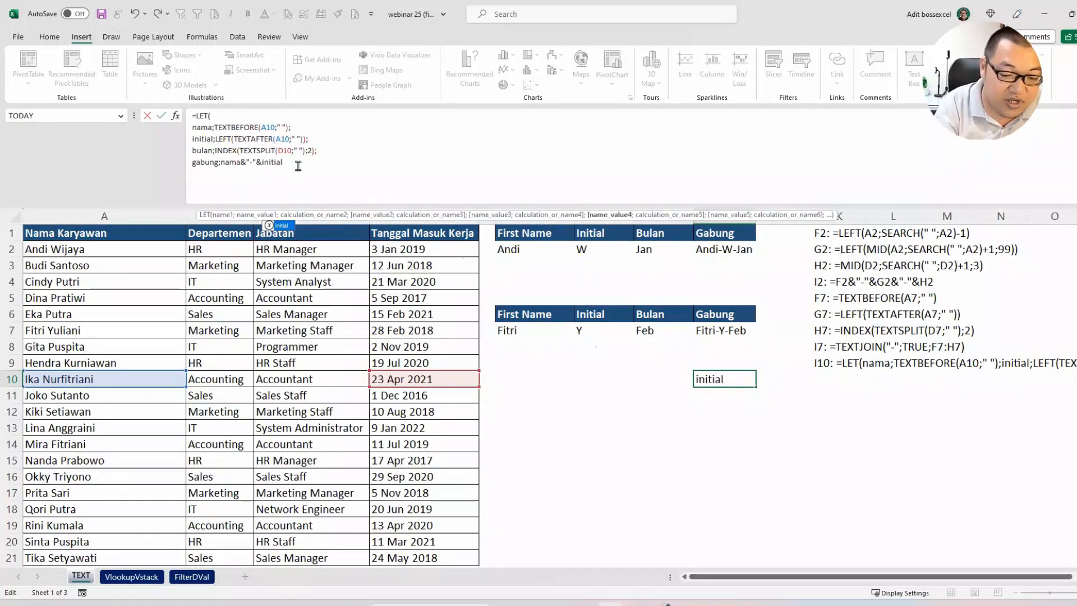
pyautogui.write('&"-')
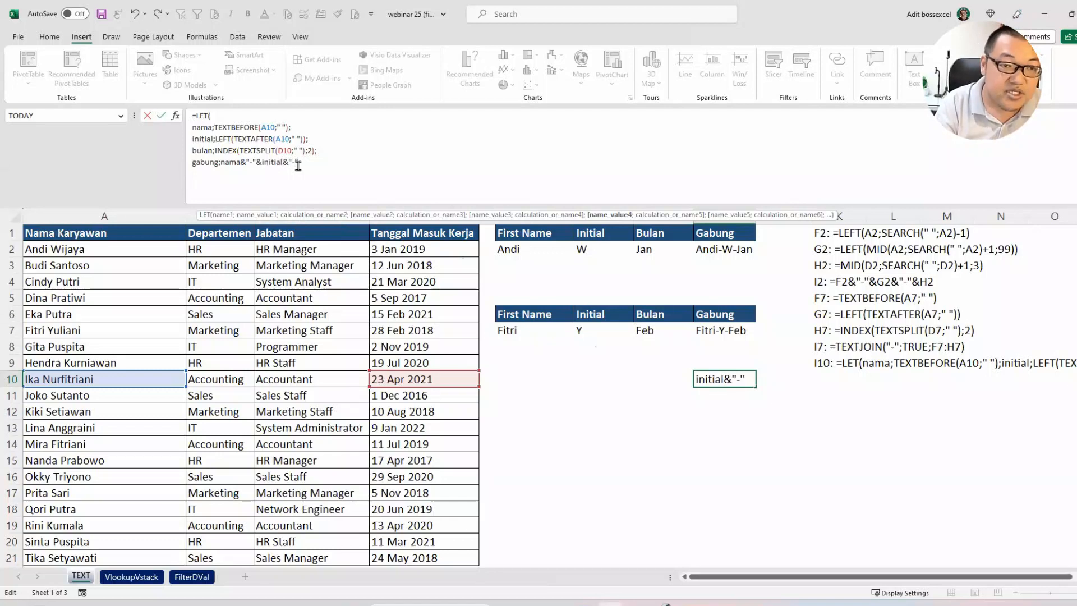
pyautogui.write('"&')
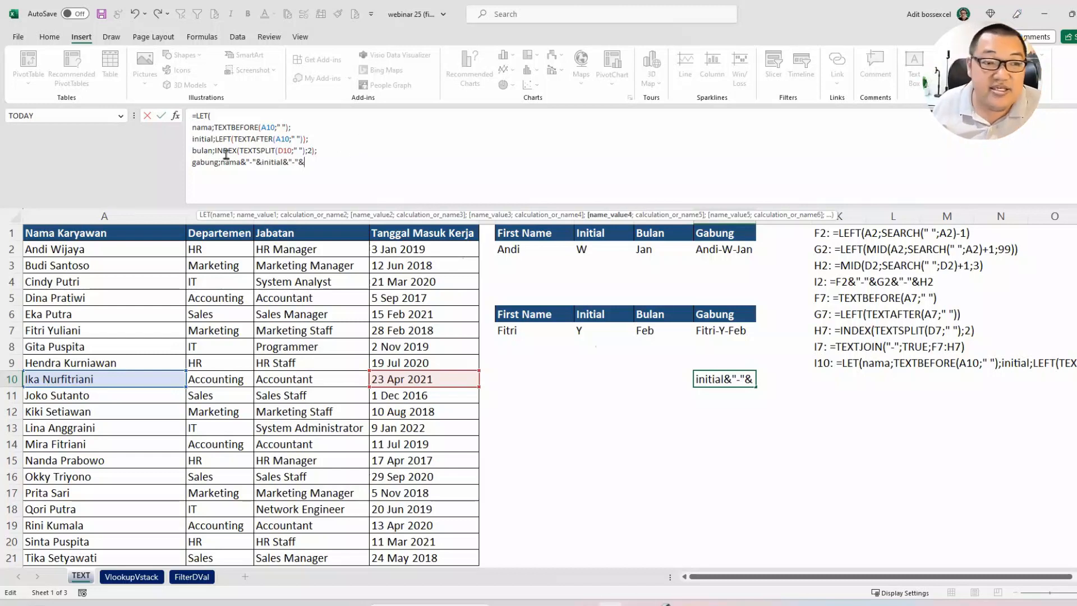
pyautogui.write('bu')
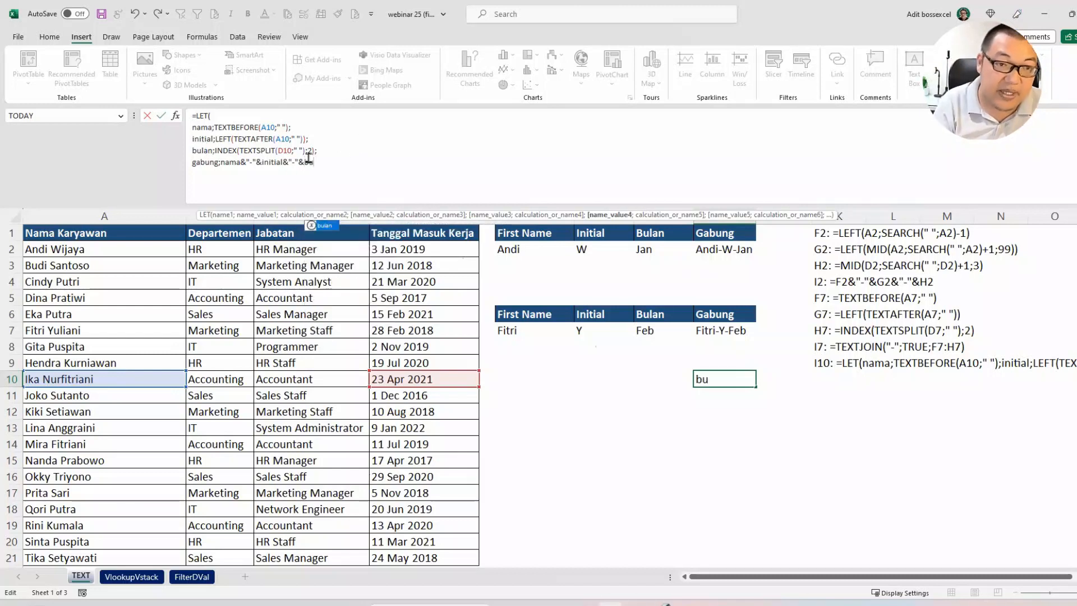
pyautogui.write('lan;')
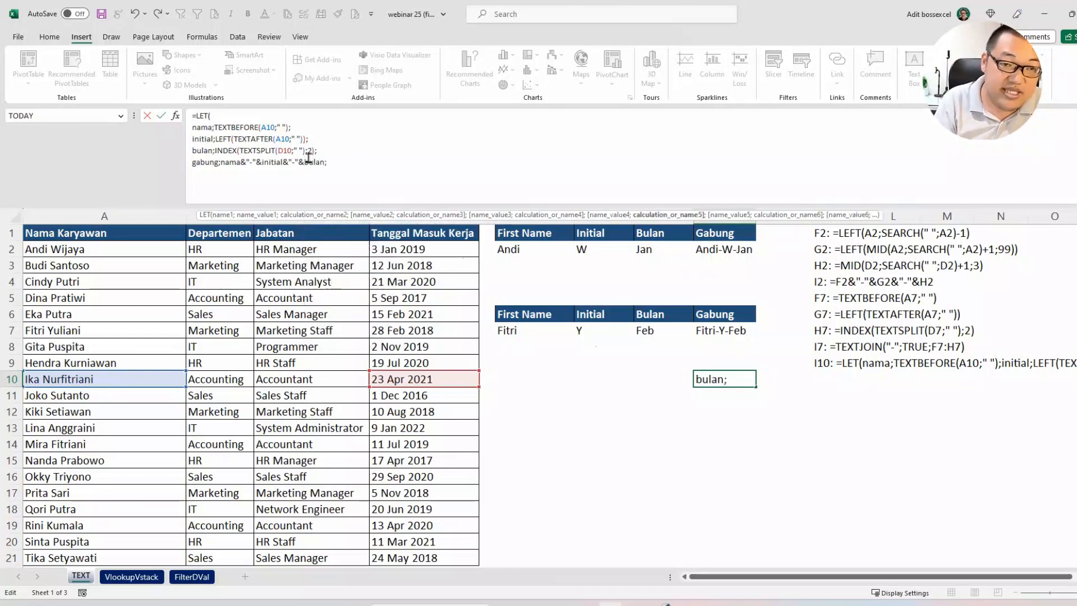
# Step: Return gabung as the LET calculation on a new line and enter the formula in I10
pyautogui.hotkey('alt', 'Return')
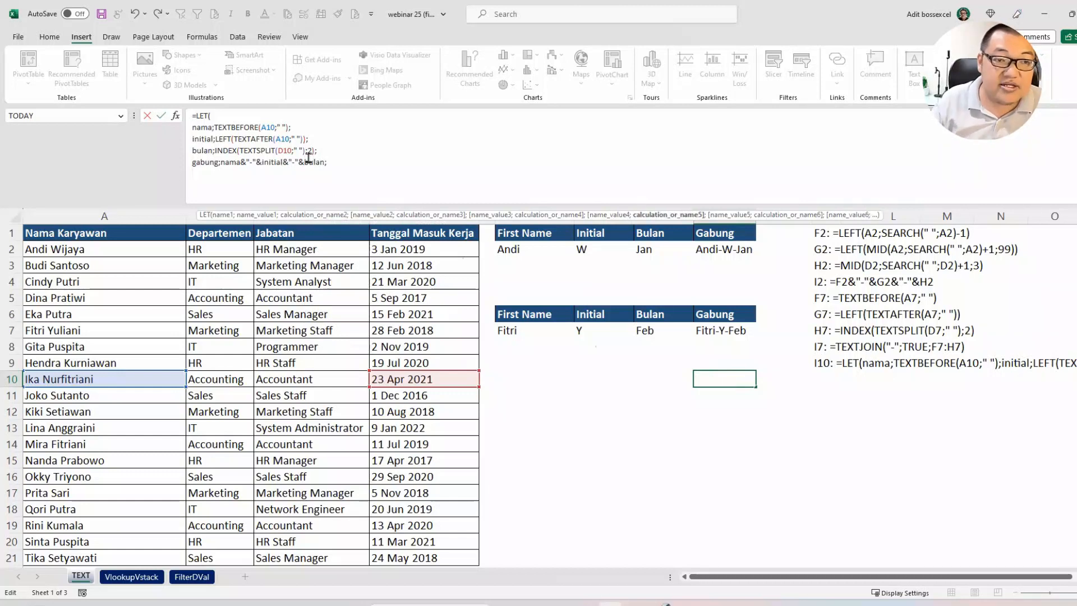
pyautogui.write('gabun')
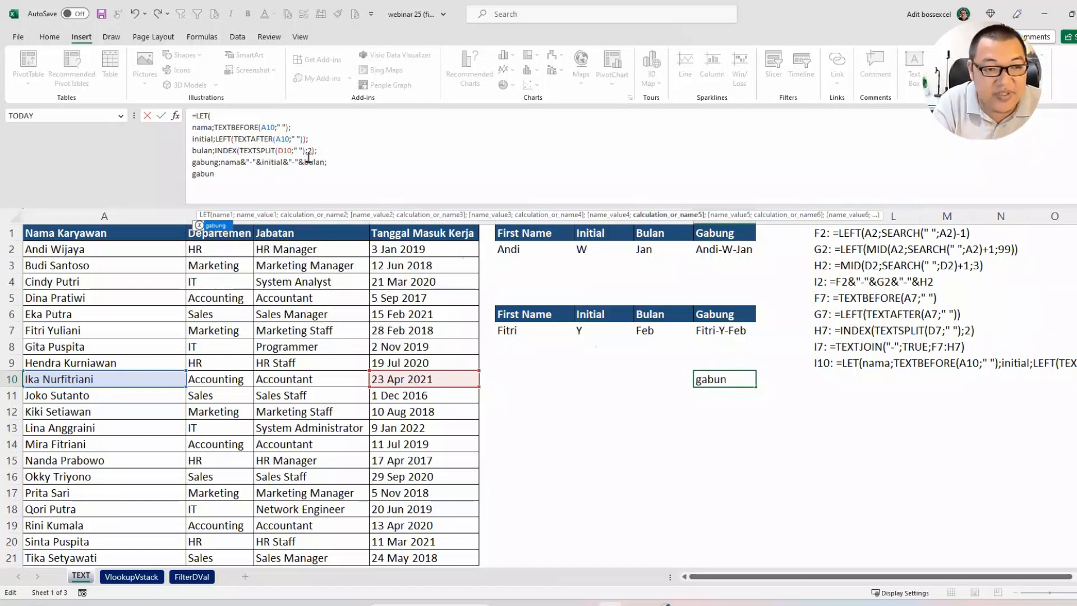
pyautogui.write('g)')
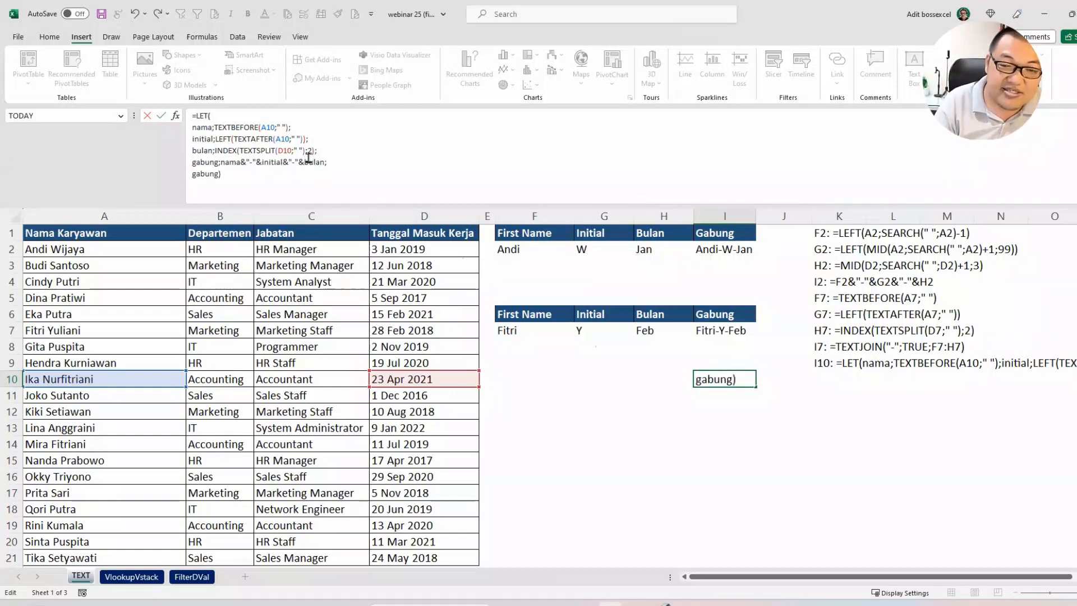
pyautogui.press('Return')
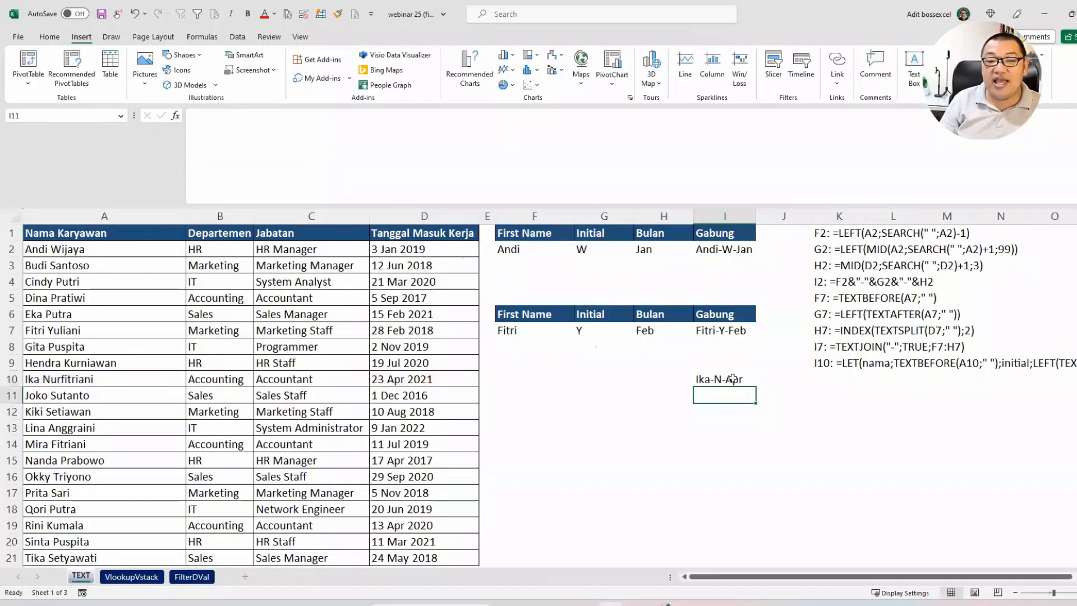
# Step: Review the finished LET formula in I10 line by line, comparing it with the helper columns F to H
pyautogui.click(733, 379)
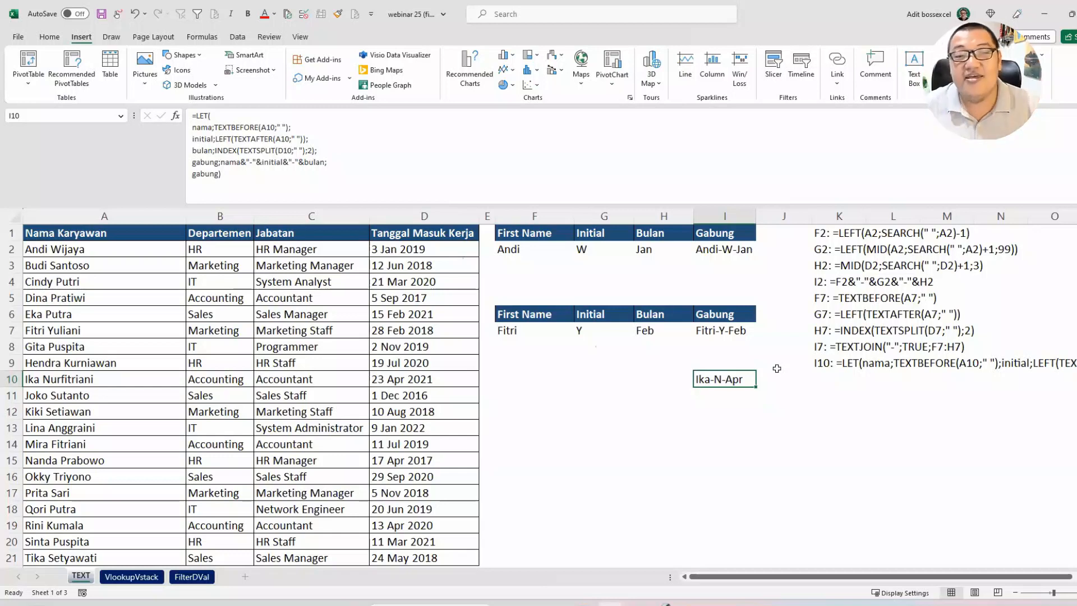
pyautogui.moveTo(530, 216); pyautogui.dragTo(711, 344)
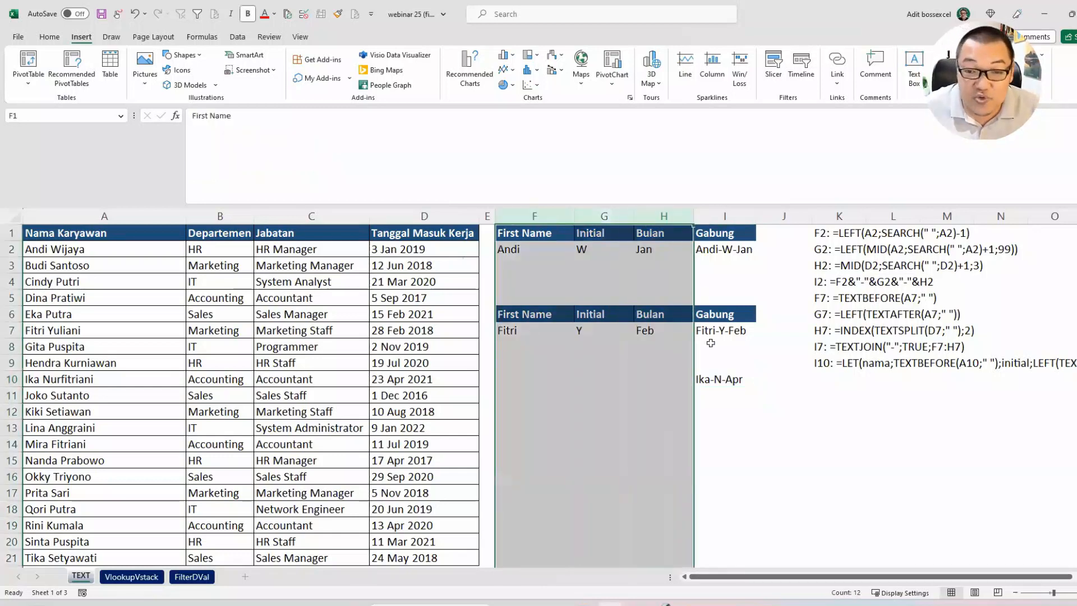
pyautogui.doubleClick(734, 379)
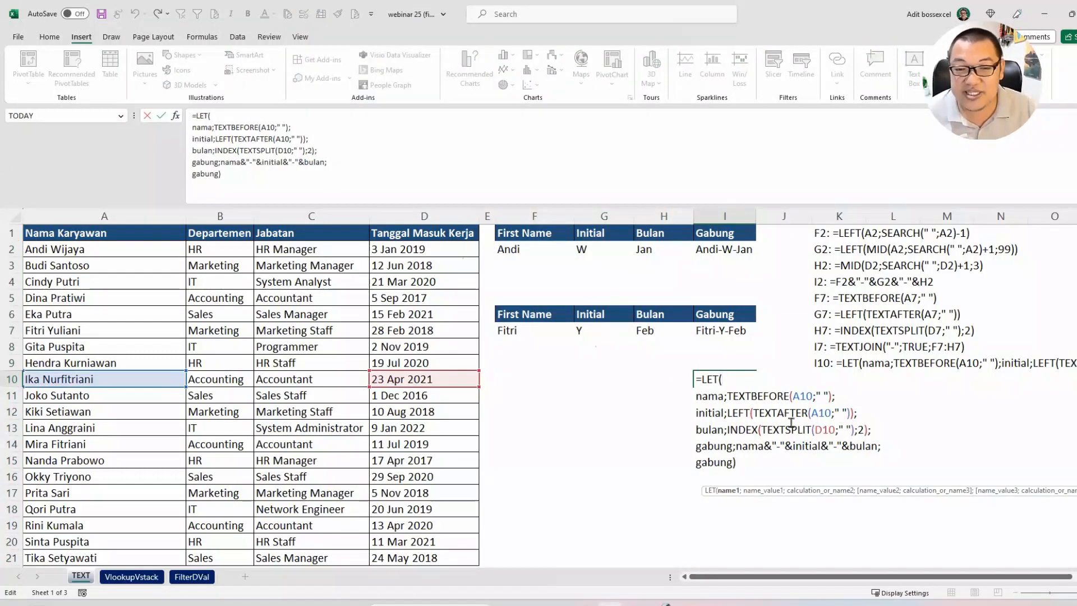
pyautogui.moveTo(739, 466); pyautogui.dragTo(695, 380)
pyautogui.click(702, 379)
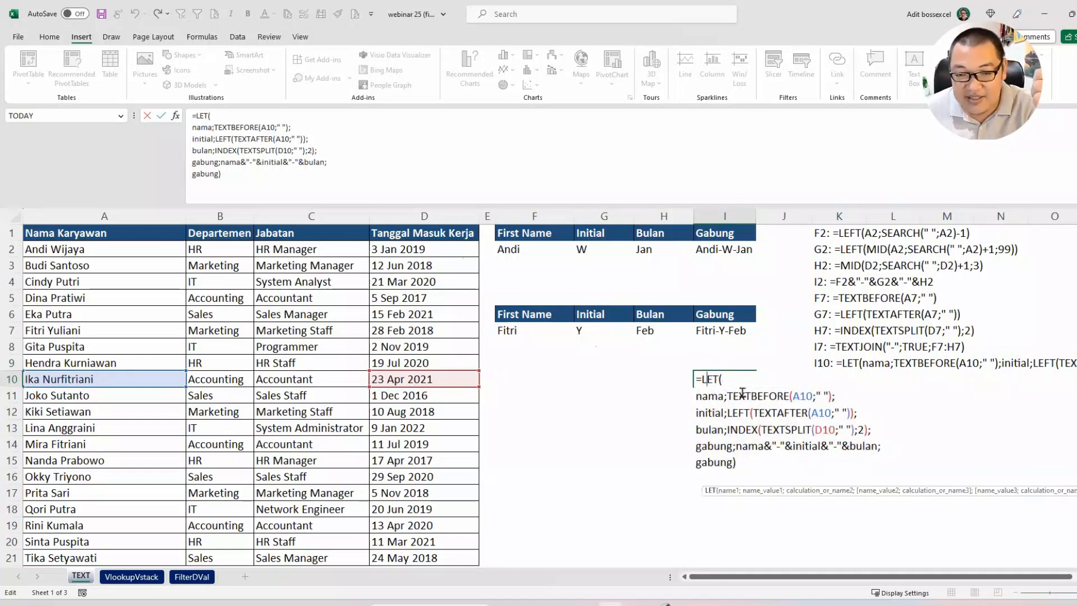
pyautogui.click(744, 413)
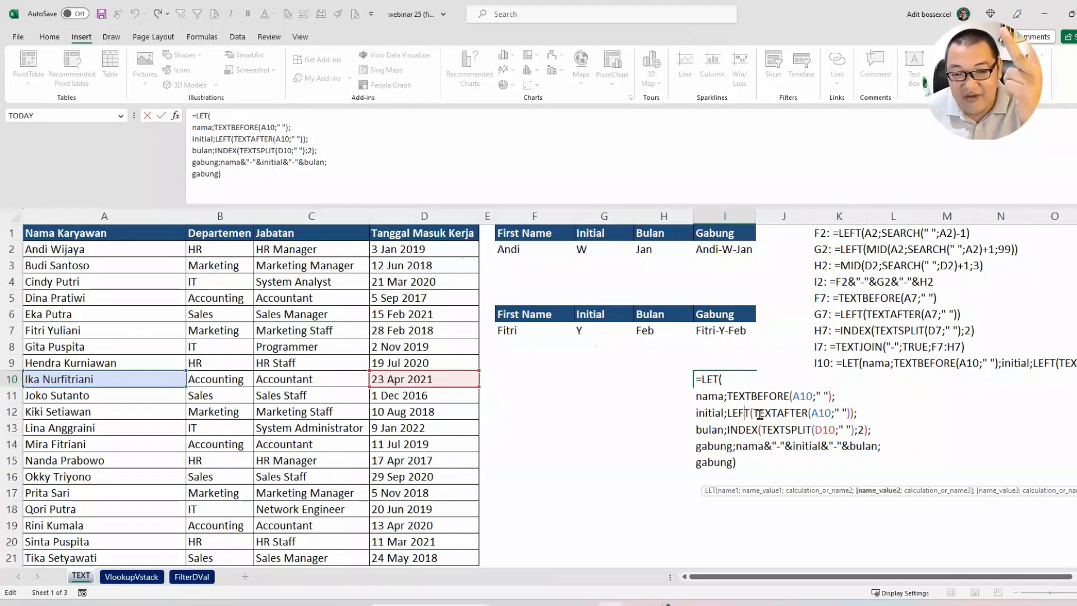
pyautogui.click(746, 430)
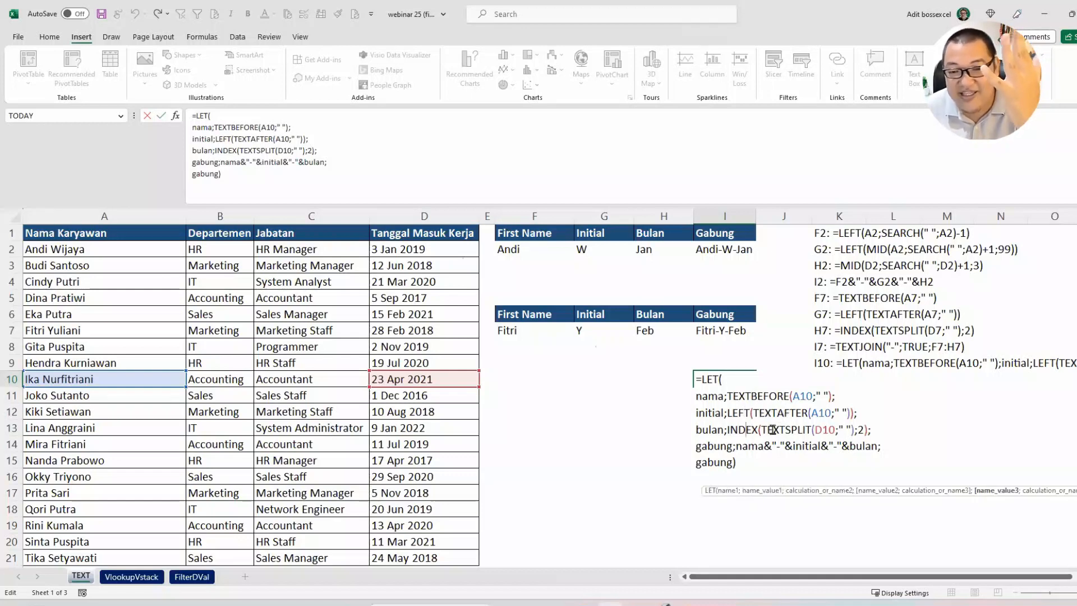
pyautogui.click(787, 430)
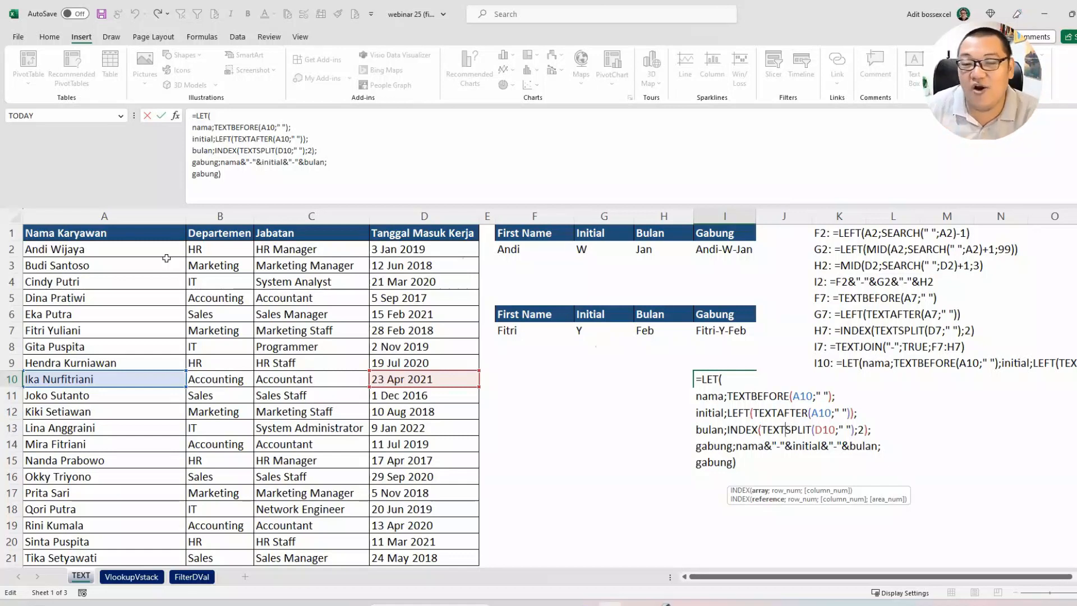
pyautogui.moveTo(752, 463); pyautogui.dragTo(689, 380)
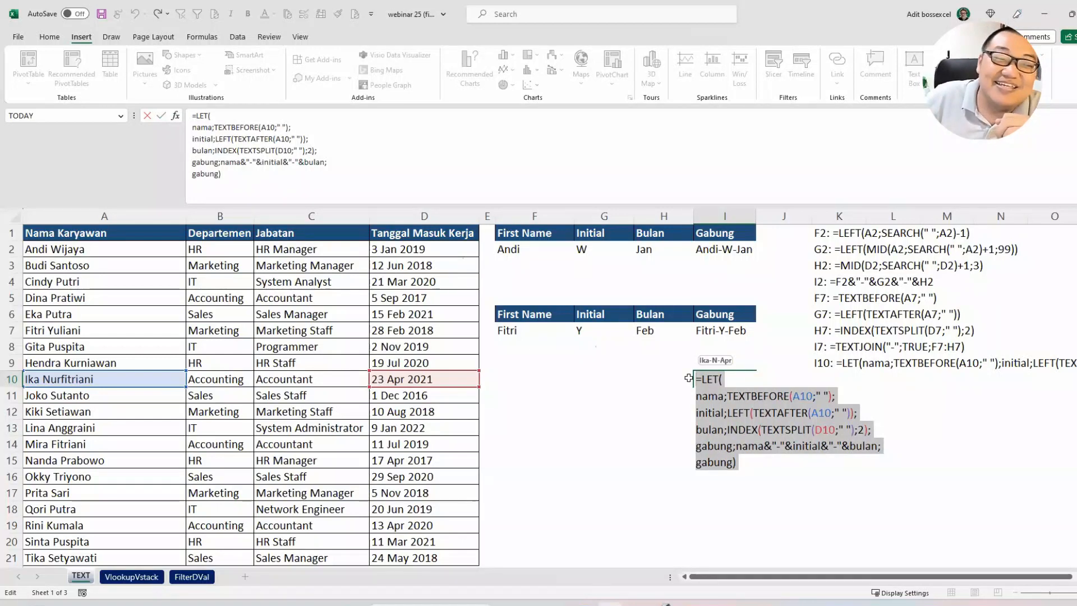
pyautogui.press('Return')
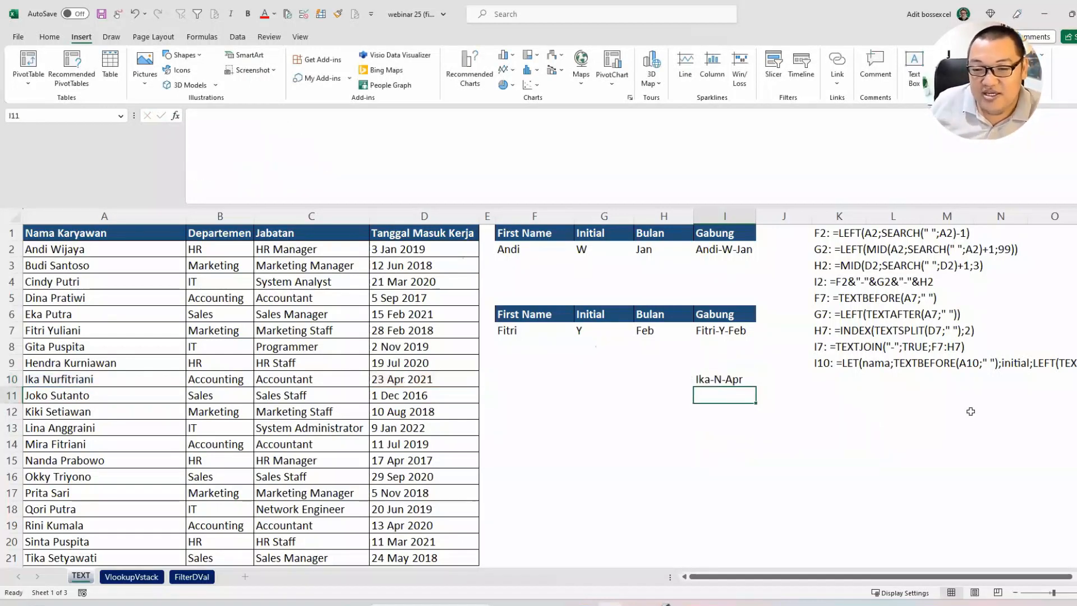
# Step: Examine the full text of the I10 formula listed in K9, and return to cell I10
pyautogui.hscroll(2, 549, 393)
pyautogui.hscroll(6, 549, 392)
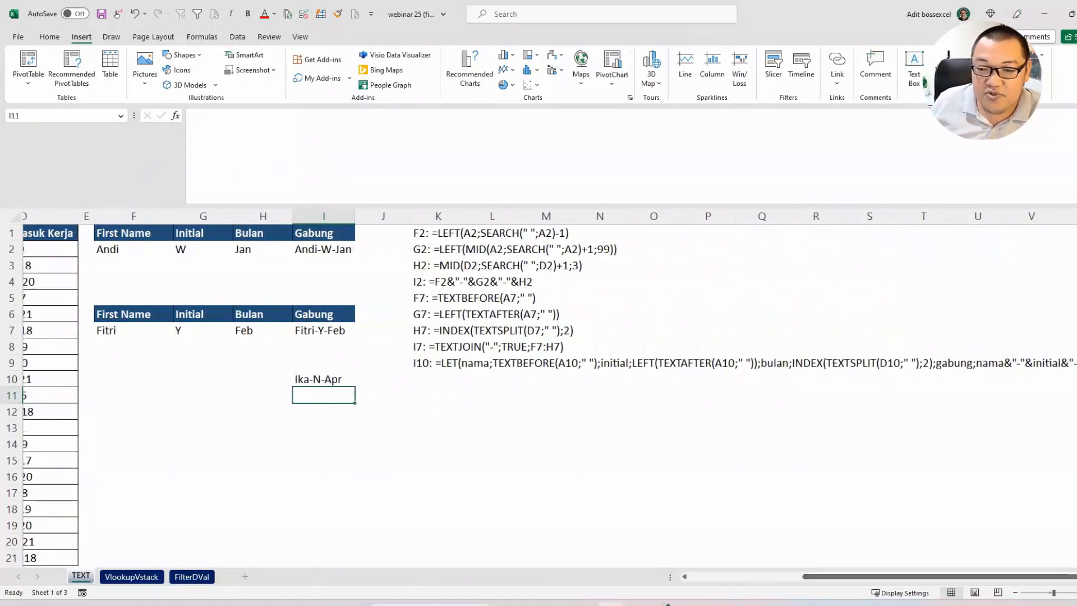
pyautogui.hscroll(2, 361, 363)
pyautogui.moveTo(361, 363); pyautogui.dragTo(1062, 364)
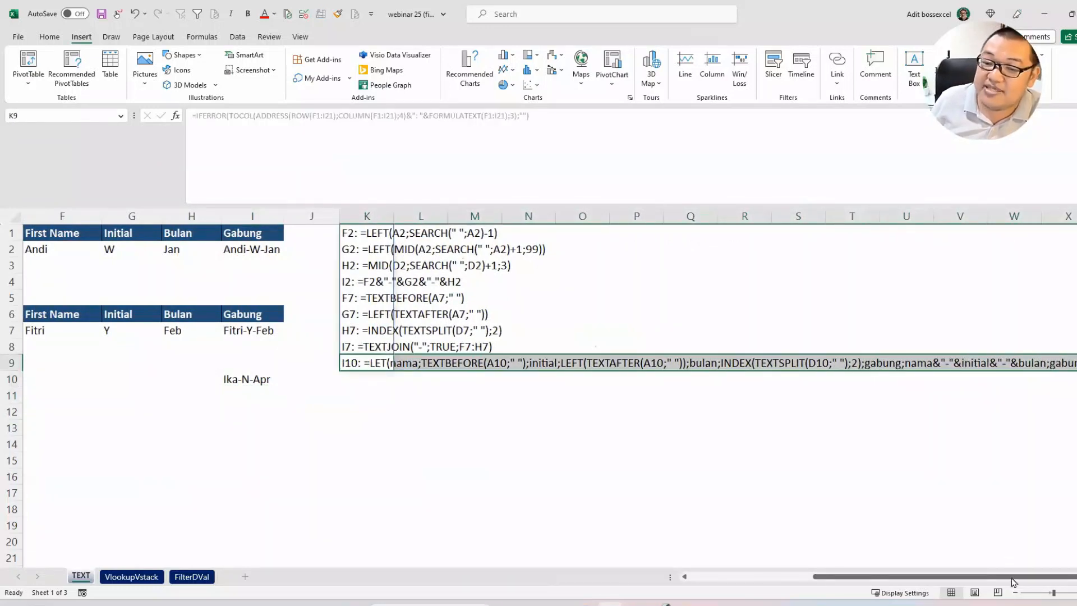
pyautogui.moveTo(1013, 581); pyautogui.dragTo(985, 581)
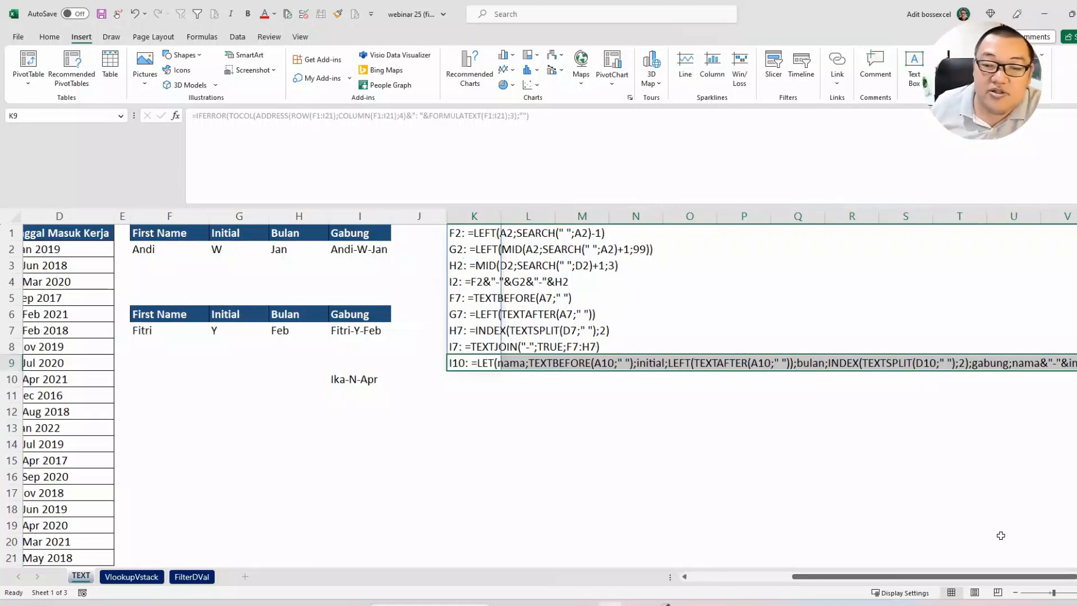
pyautogui.moveTo(997, 577); pyautogui.dragTo(740, 415)
pyautogui.click(717, 380)
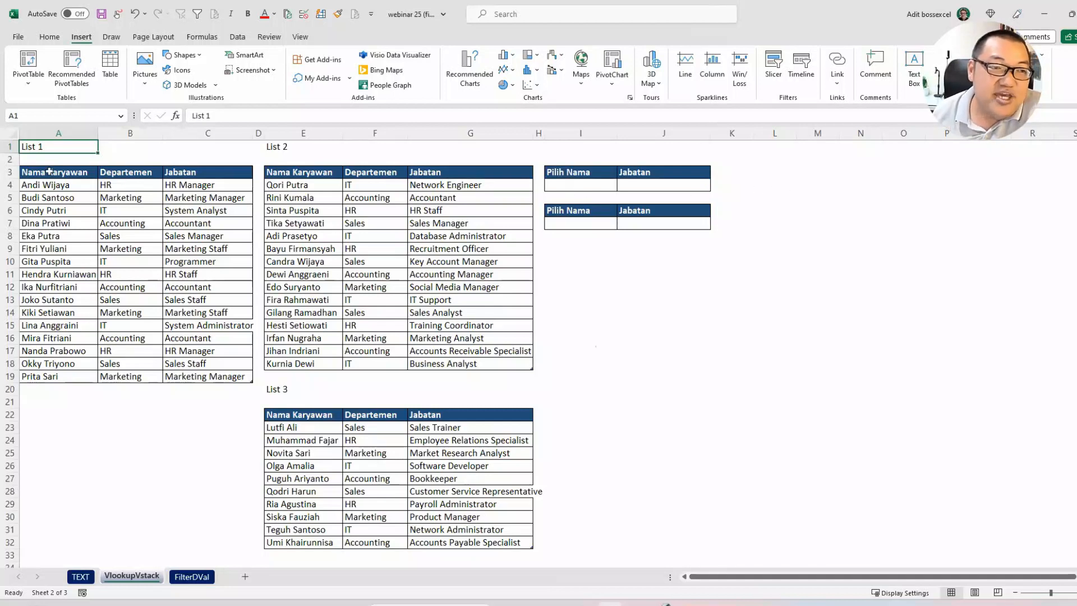
# Step: On the VlookupVstack sheet, examine List 1, List 2 and List 3 and the empty Pilih Nama and Jabatan cells I4 and J4
pyautogui.moveTo(49, 171); pyautogui.dragTo(249, 377)
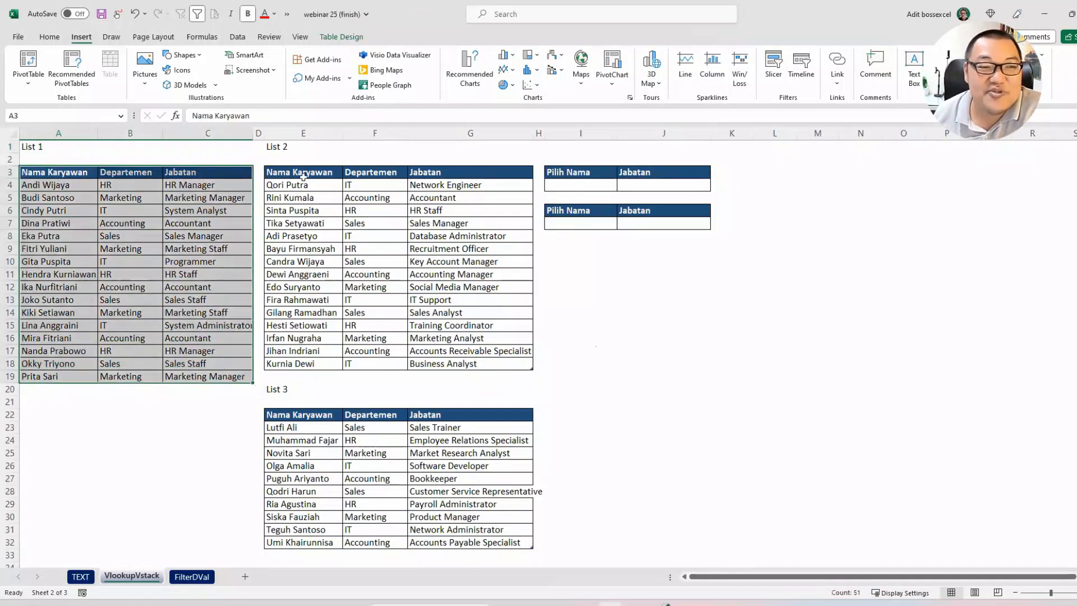
pyautogui.moveTo(300, 172); pyautogui.dragTo(415, 352)
pyautogui.moveTo(327, 408); pyautogui.dragTo(409, 488)
pyautogui.click(578, 184)
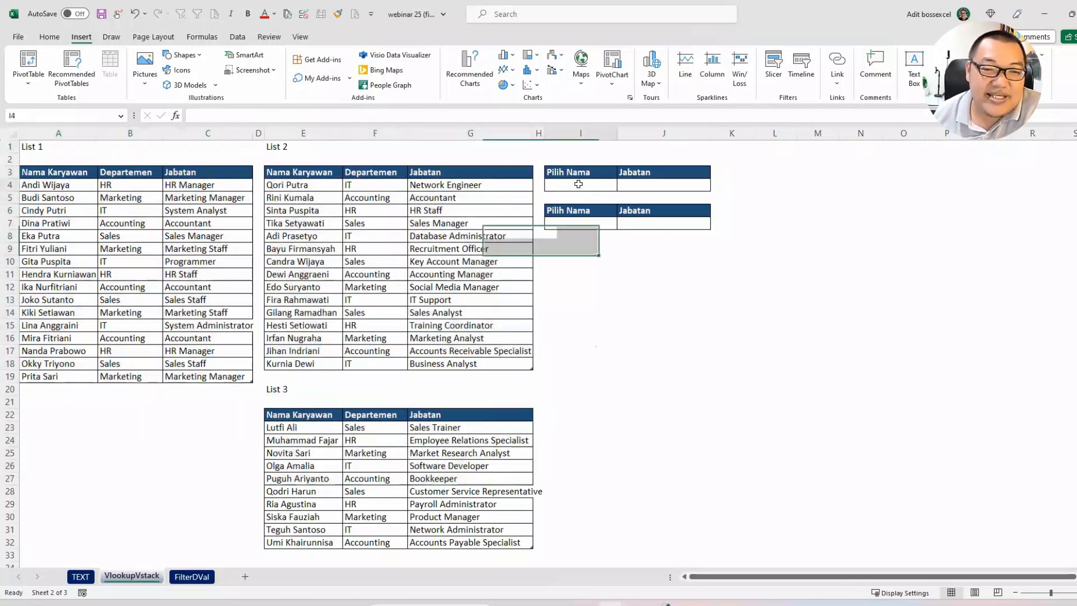
pyautogui.click(655, 187)
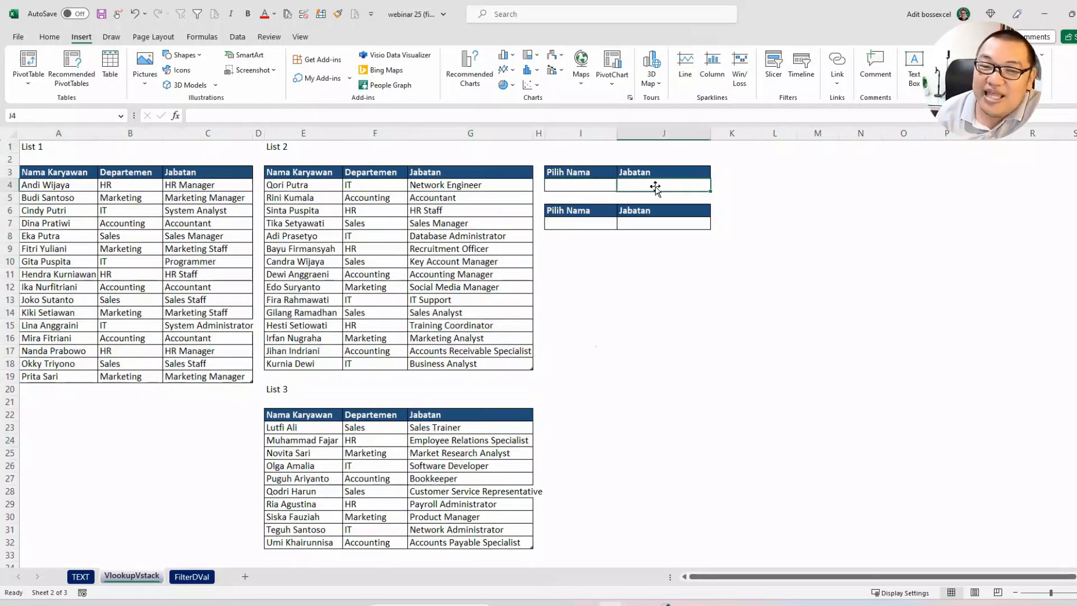
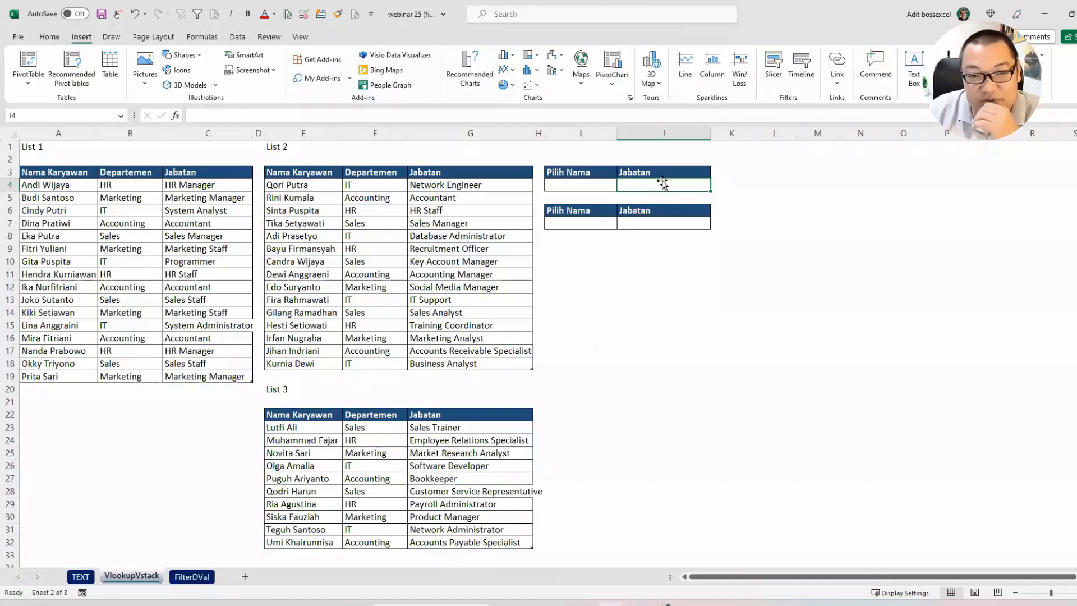
# Step: Copy the employee names of List 1 (A4:A19) into column I starting at I10
pyautogui.click(583, 185)
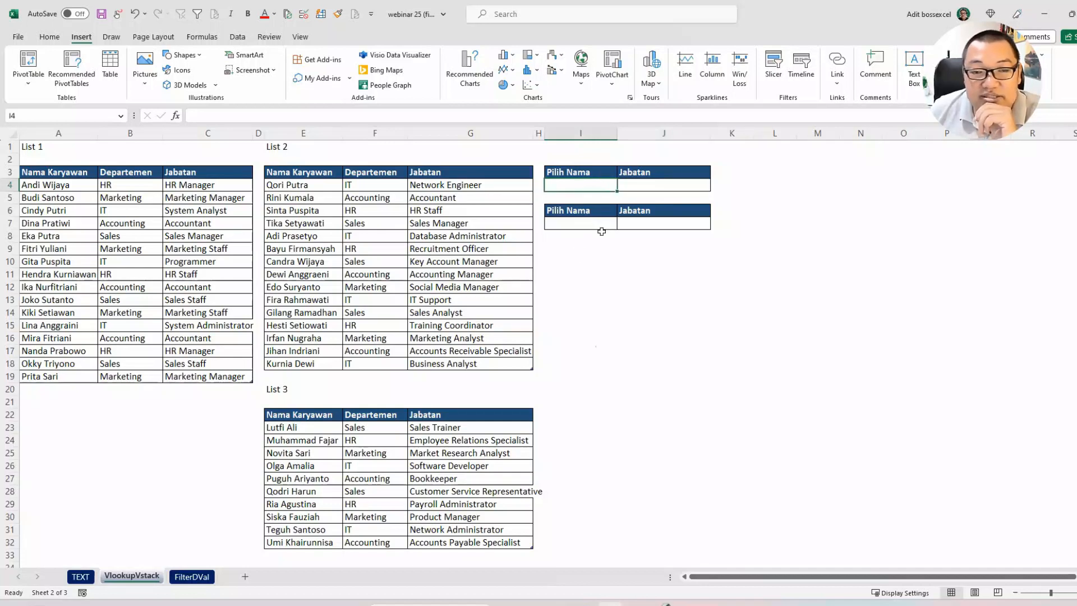
pyautogui.click(585, 275)
pyautogui.moveTo(75, 188); pyautogui.dragTo(75, 363)
pyautogui.moveTo(289, 188); pyautogui.dragTo(331, 351)
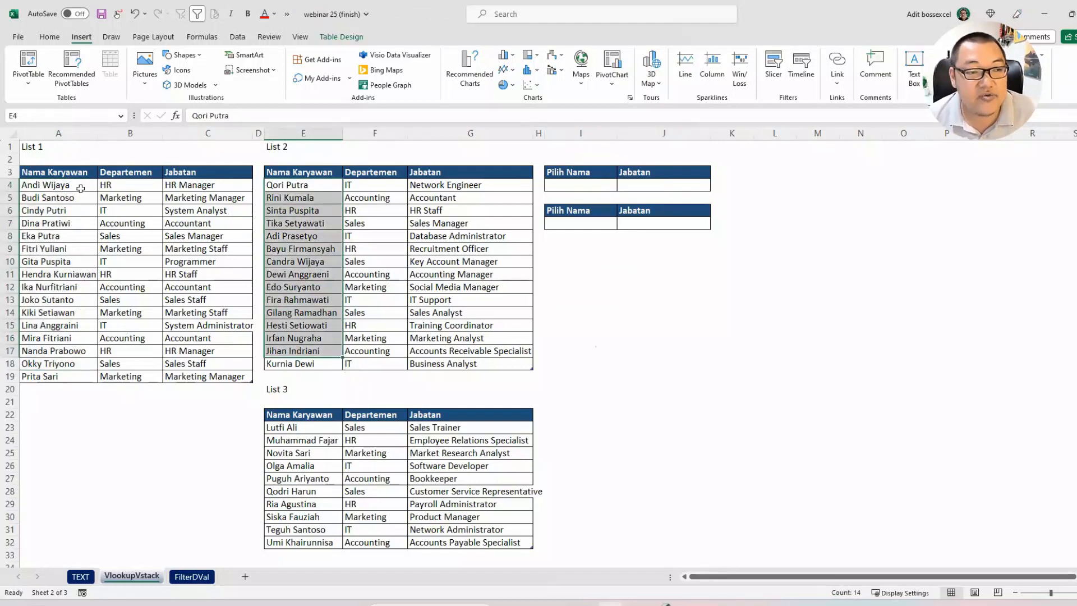
pyautogui.moveTo(77, 187); pyautogui.dragTo(73, 377)
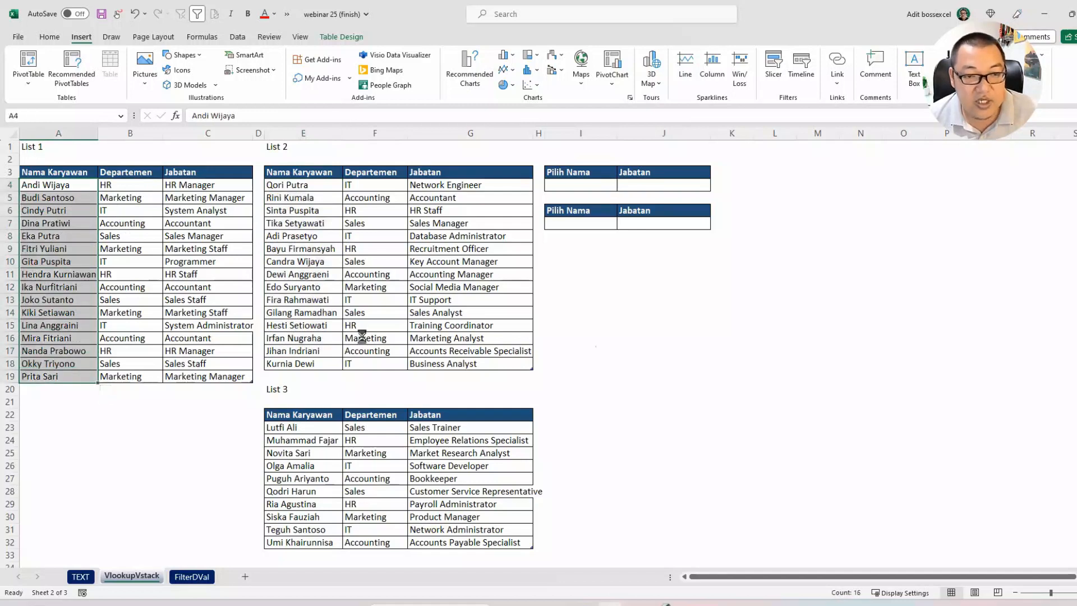
pyautogui.hotkey('ctrl', 'c')
pyautogui.click(586, 263)
pyautogui.hotkey('ctrl', 'v')
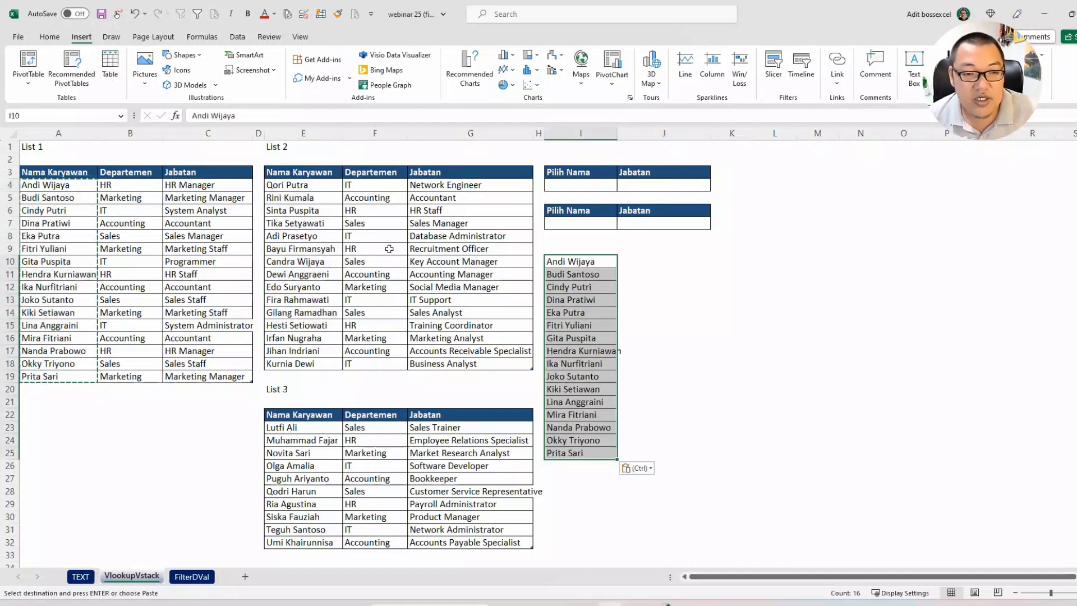
# Step: Copy the employee names of List 2 (E4:E18) directly below the copied List 1 names, starting at I26
pyautogui.click(292, 189)
pyautogui.moveTo(291, 196); pyautogui.dragTo(291, 365)
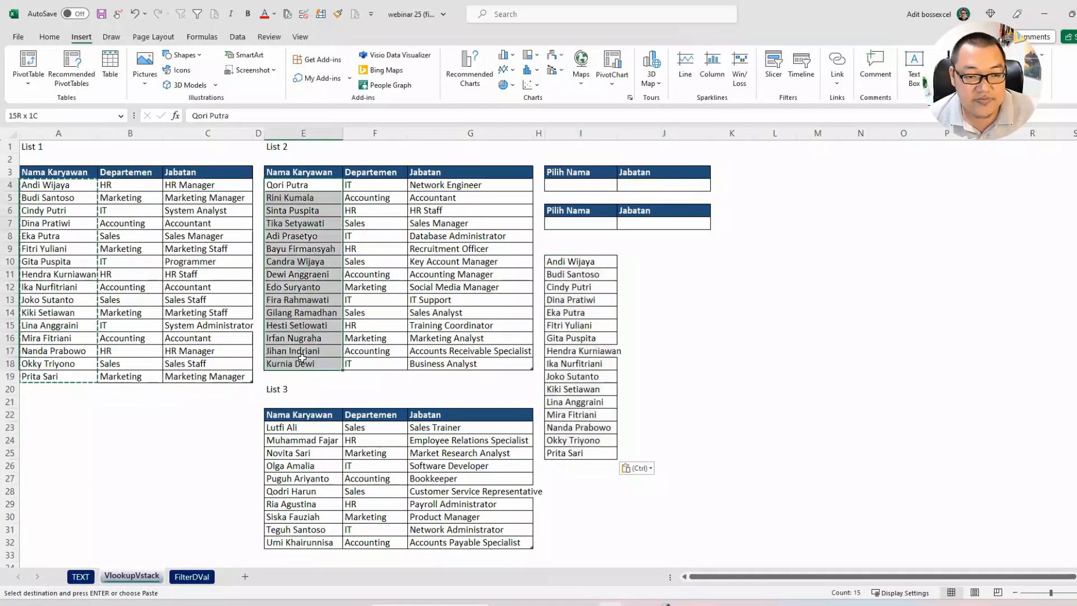
pyautogui.hotkey('ctrl', 'c')
pyautogui.click(581, 462)
pyautogui.hotkey('ctrl', 'v')
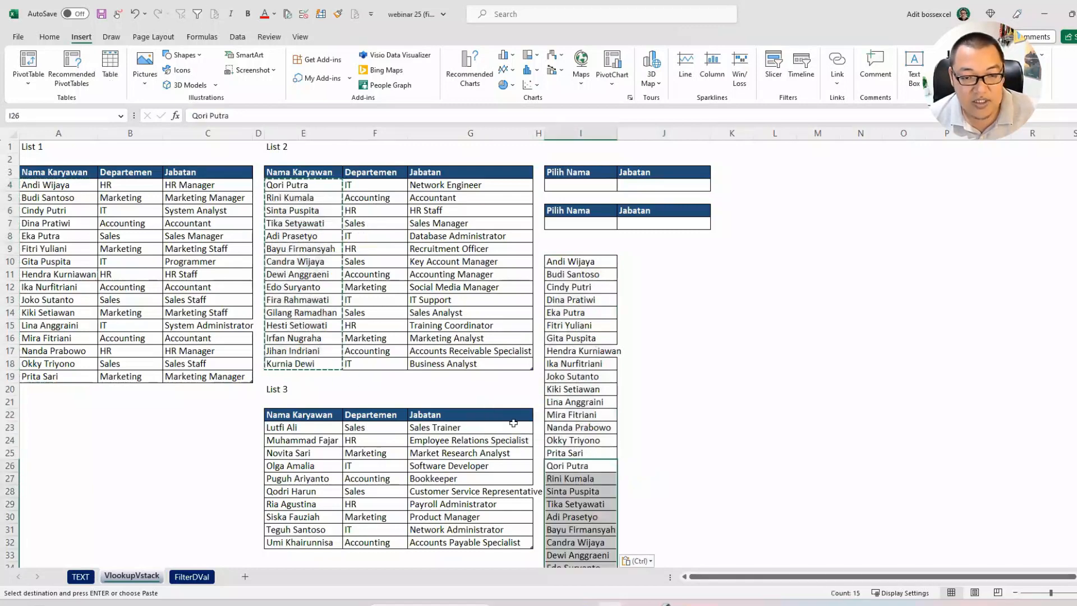
# Step: Append the employee names of List 3 (E23:E32) to the combined list in column I, starting at I41
pyautogui.scroll(-4, 580, 462)
pyautogui.moveTo(297, 274); pyautogui.dragTo(303, 388)
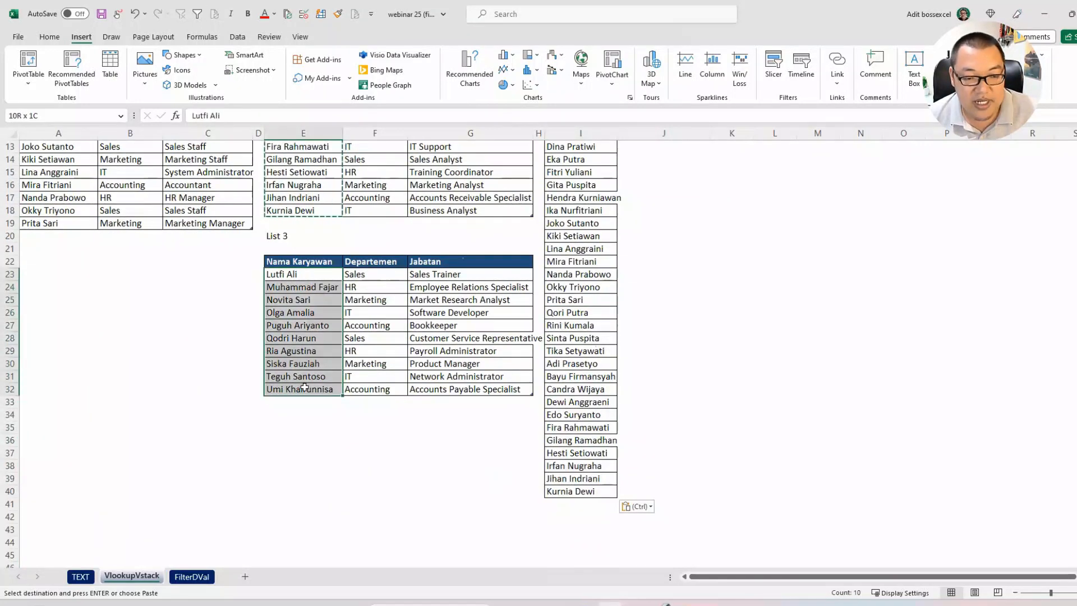
pyautogui.hotkey('ctrl', 'c')
pyautogui.click(548, 500)
pyautogui.hotkey('ctrl', 'v')
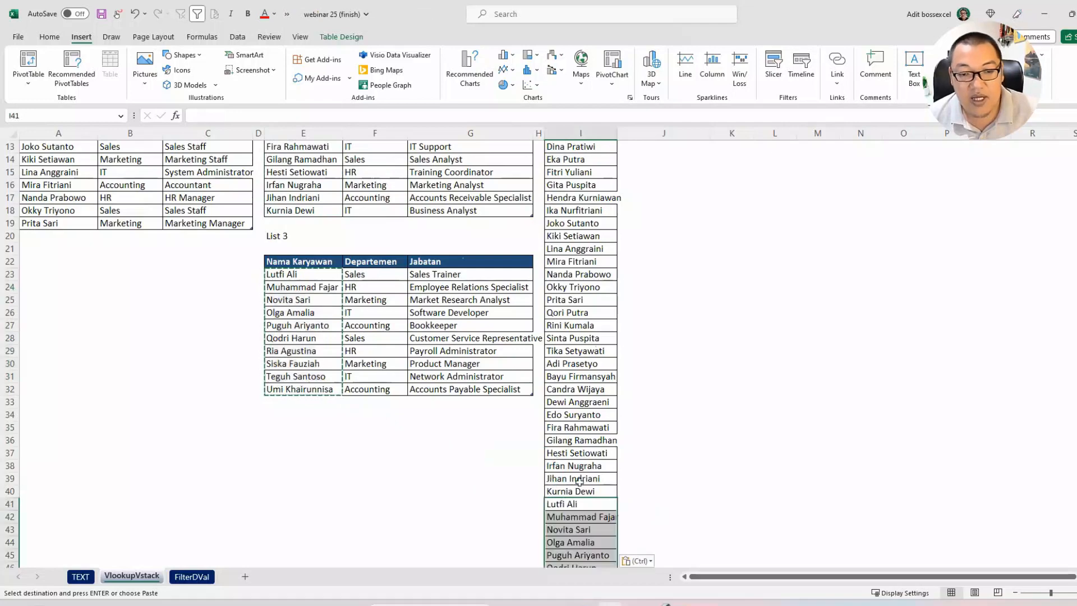
pyautogui.scroll(4, 611, 259)
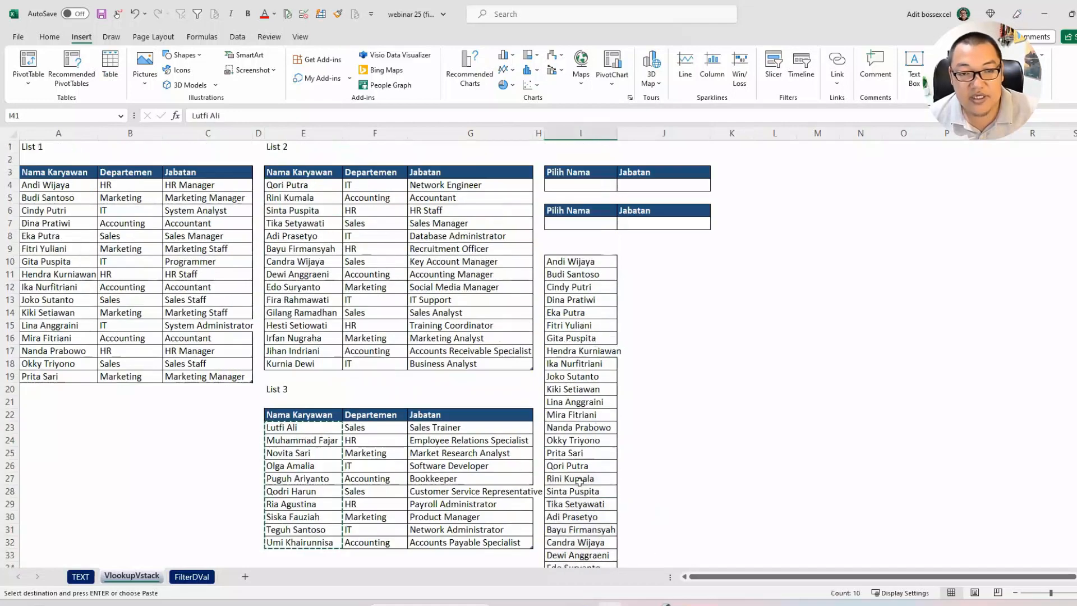
pyautogui.click(603, 185)
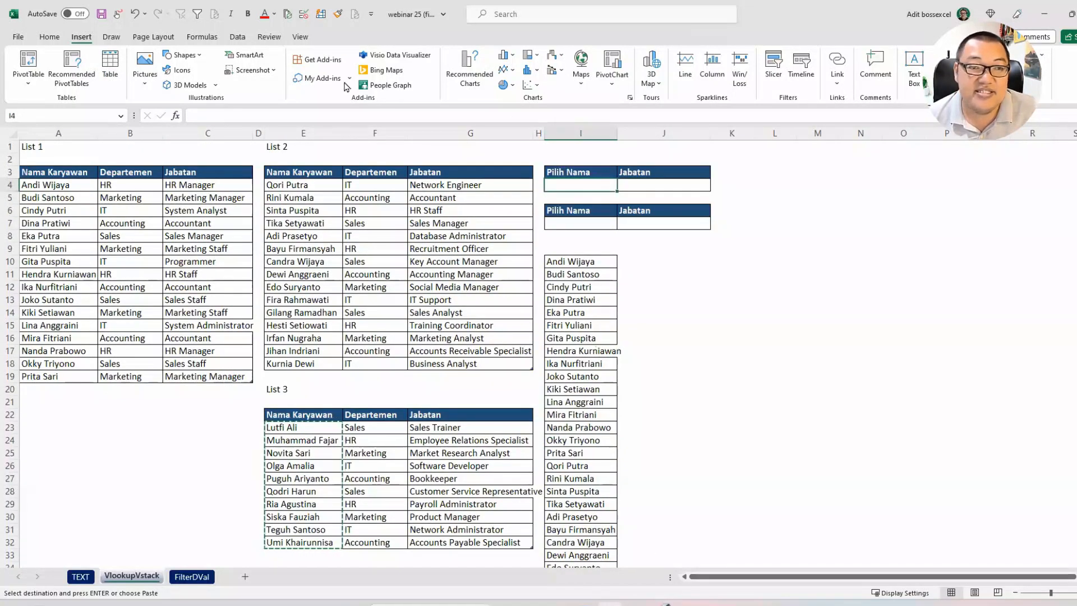
pyautogui.click(238, 37)
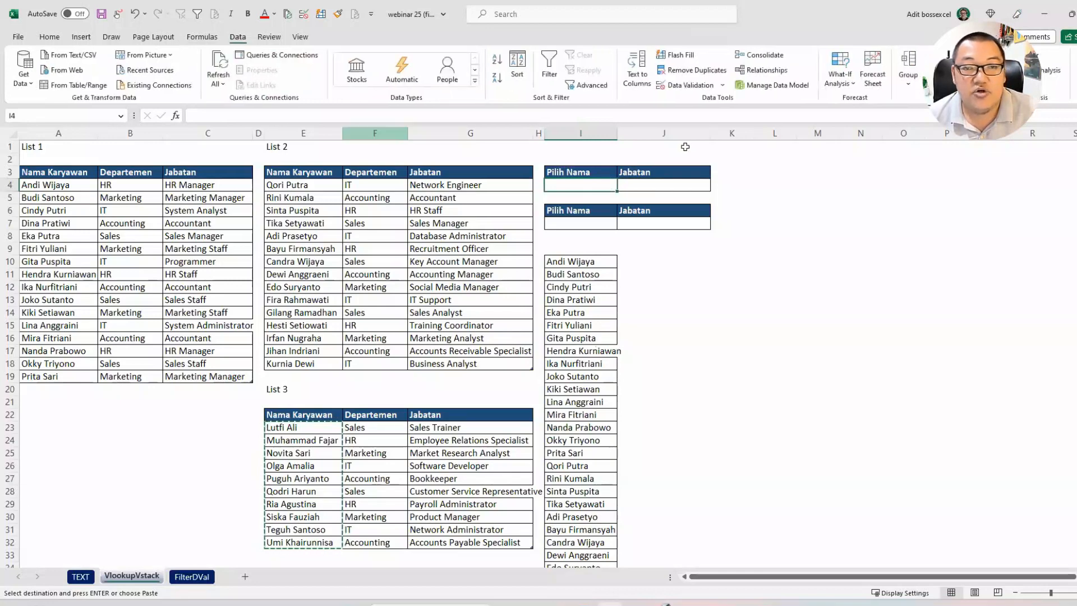
pyautogui.click(690, 85)
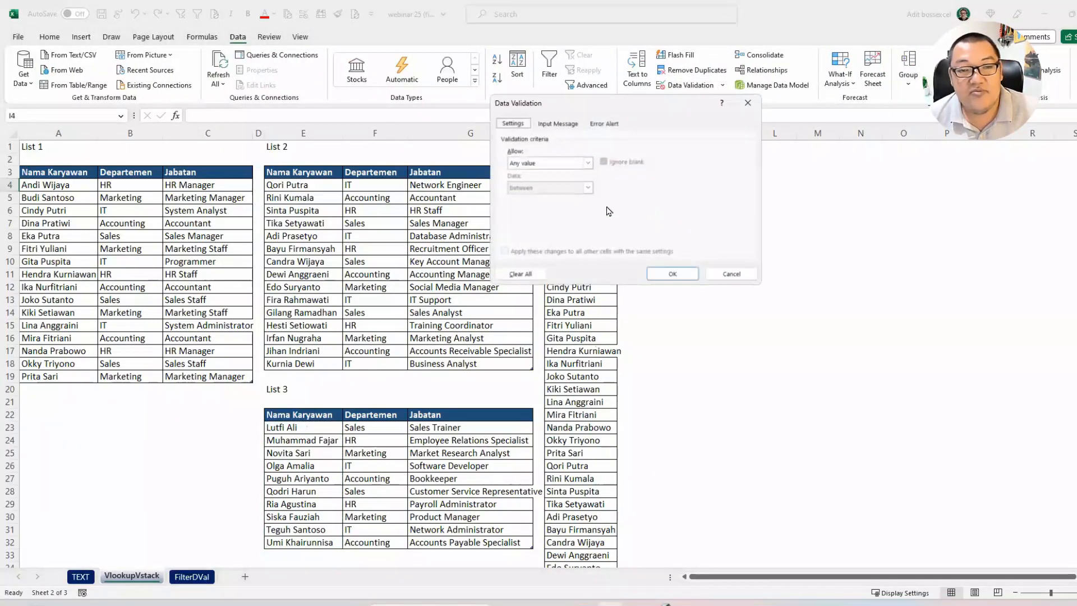
pyautogui.click(555, 164)
pyautogui.click(552, 197)
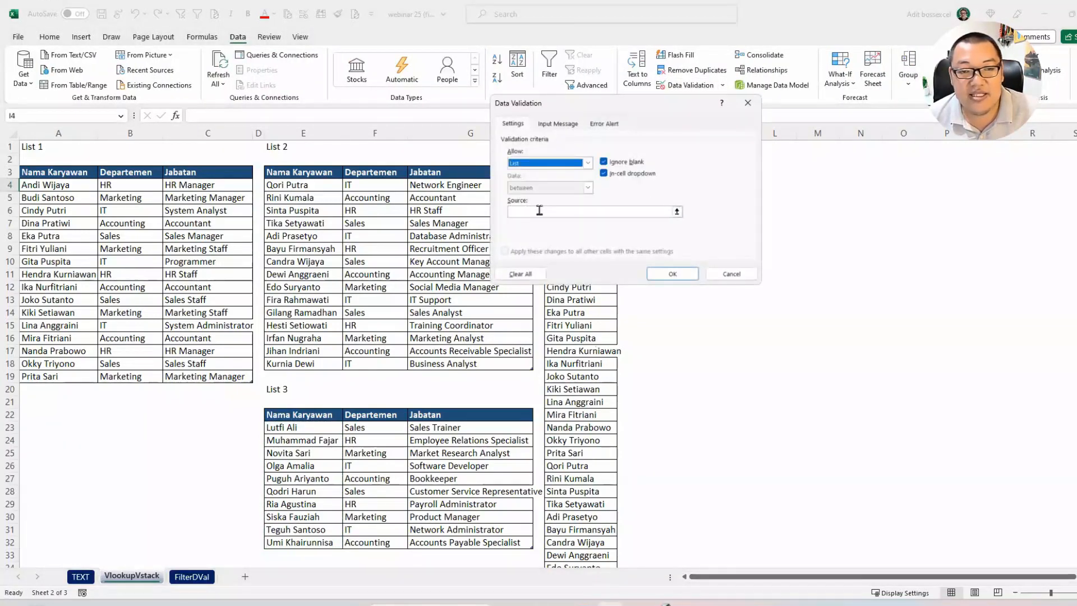
pyautogui.click(536, 211)
pyautogui.click(735, 277)
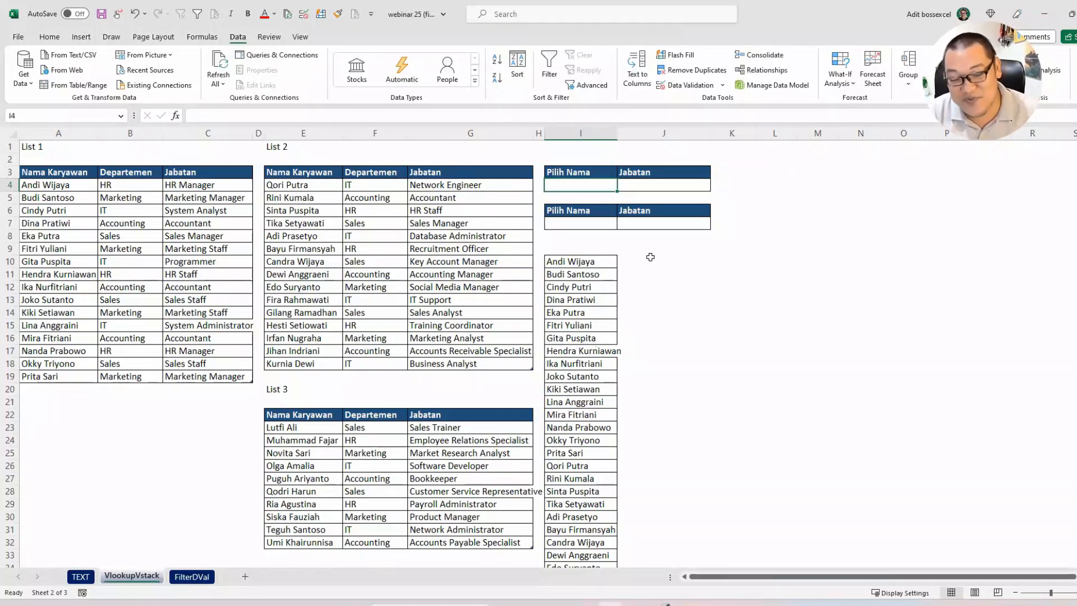
# Step: Add list data validation to the Pilih Nama cell I4, with the combined names =$I$10:$I$50 as source
pyautogui.press('alt')
pyautogui.press('d')
pyautogui.press('l')
pyautogui.press('l')
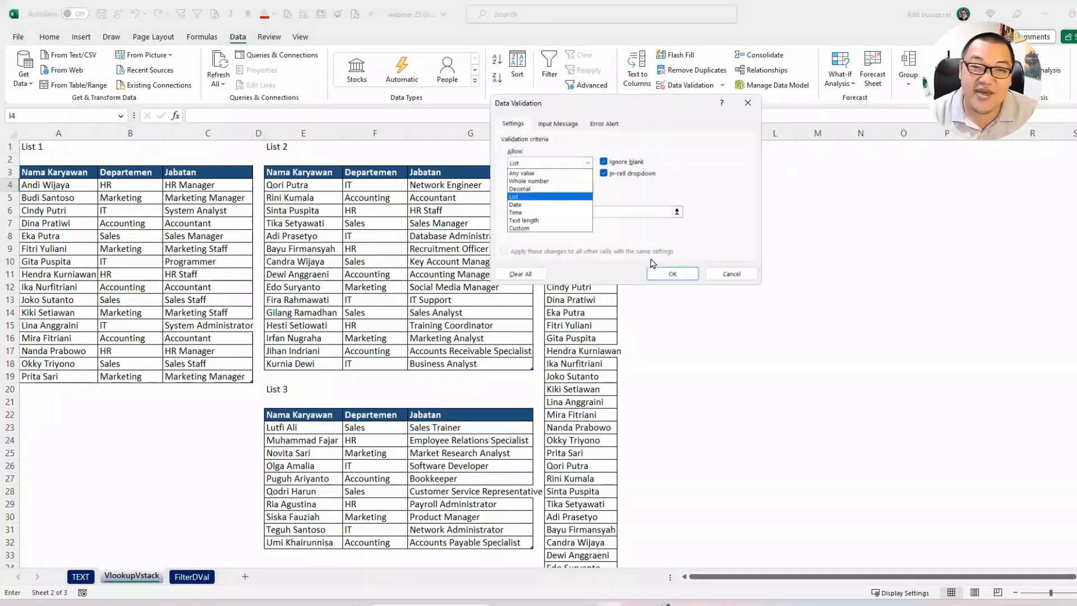
pyautogui.press('Tab')
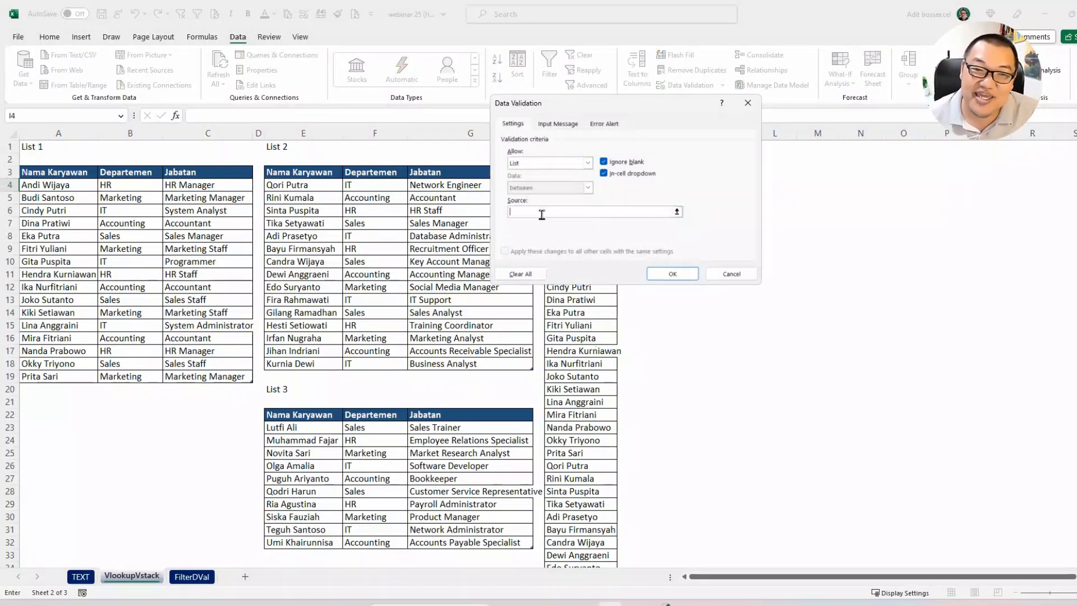
pyautogui.moveTo(620, 103); pyautogui.dragTo(722, 100)
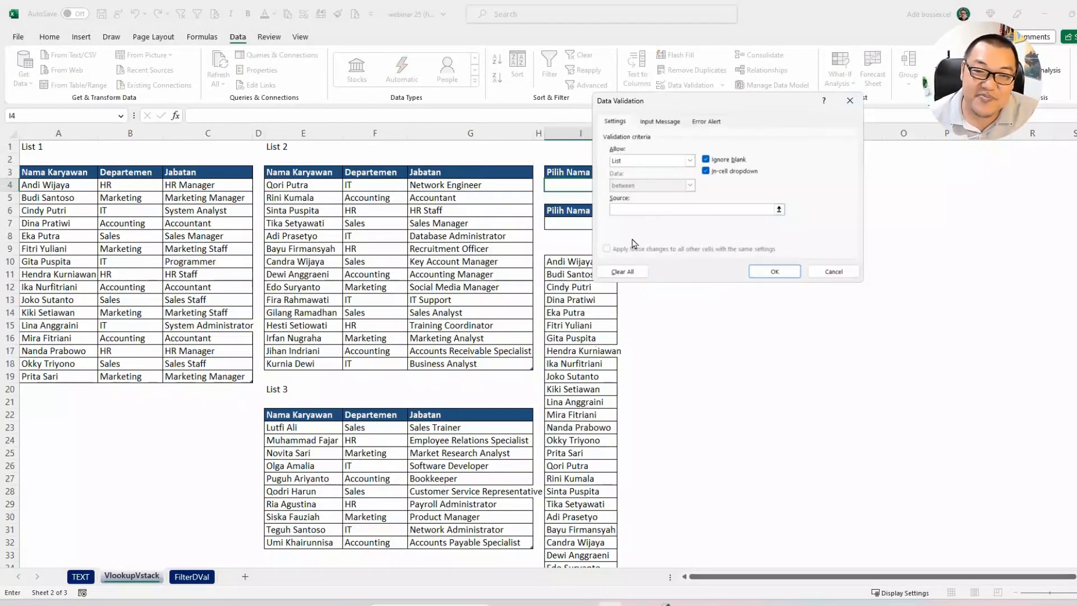
pyautogui.click(569, 261)
pyautogui.hotkey('ctrl', 'shift', 'Down')
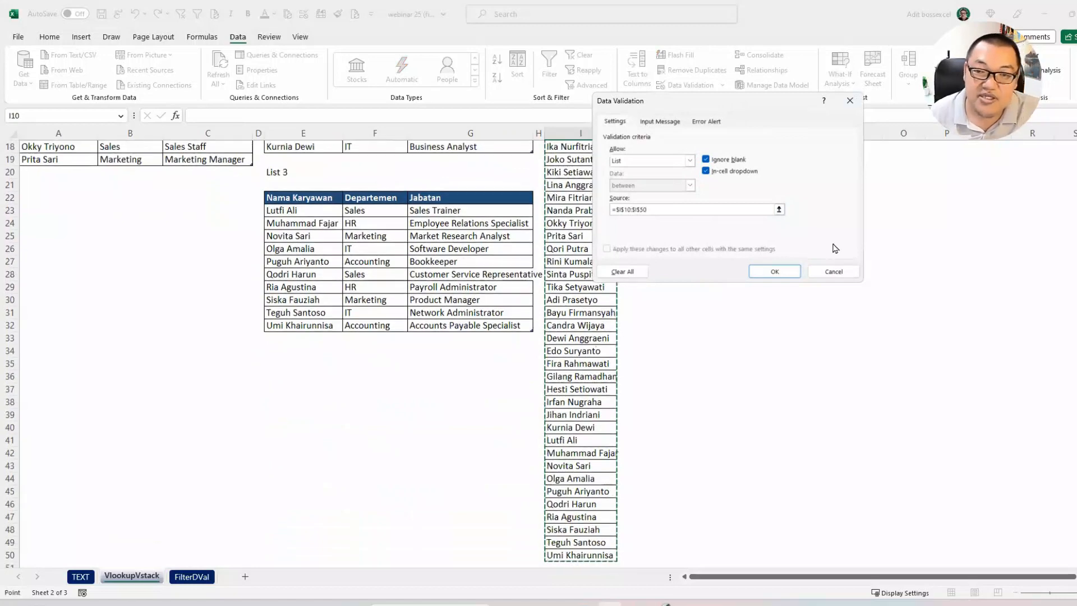
pyautogui.click(796, 267)
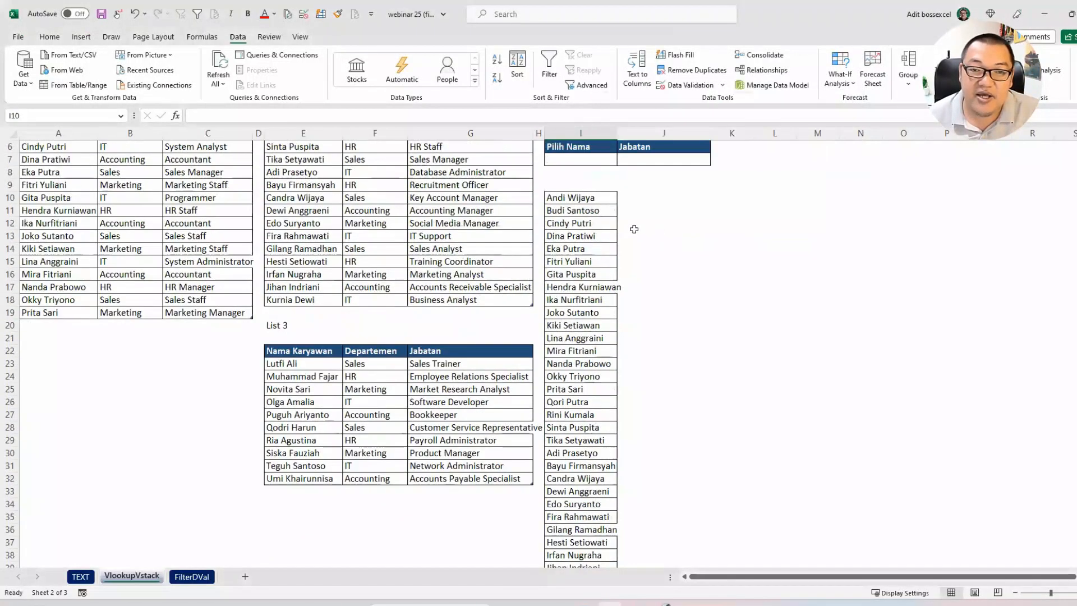
# Step: Browse the new dropdown in I4 and choose the first employee name of List 1
pyautogui.click(622, 186)
pyautogui.scroll(-9, 622, 225)
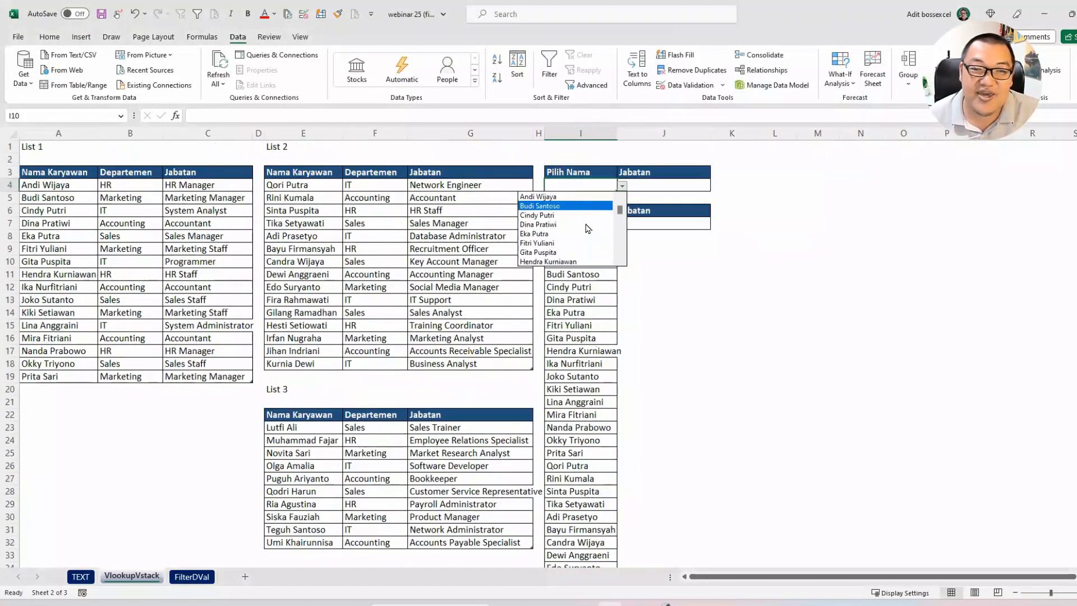
pyautogui.moveTo(624, 253); pyautogui.dragTo(620, 213)
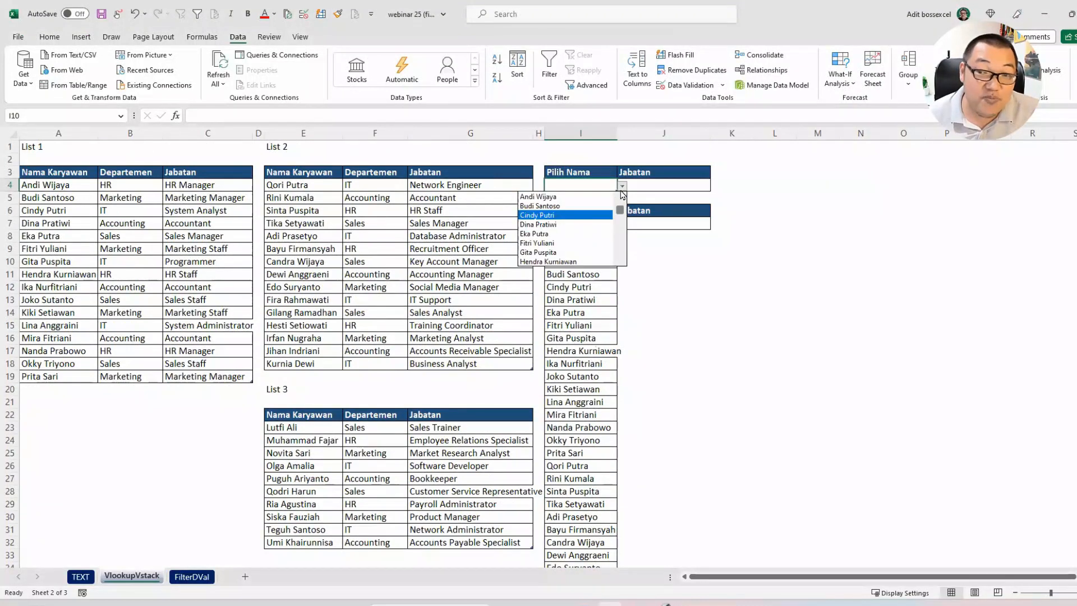
pyautogui.click(636, 189)
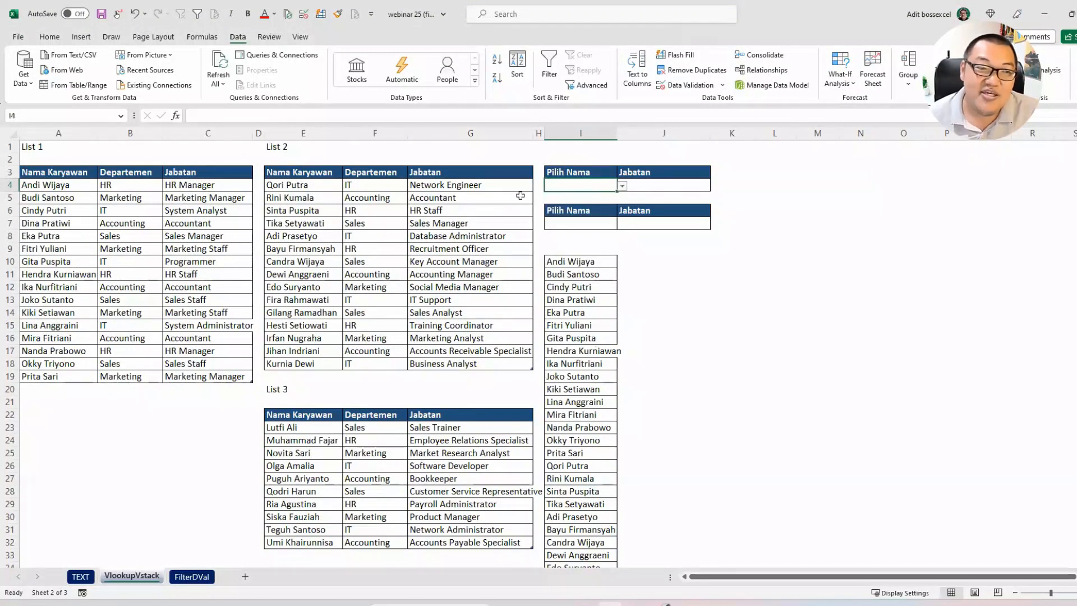
pyautogui.click(620, 189)
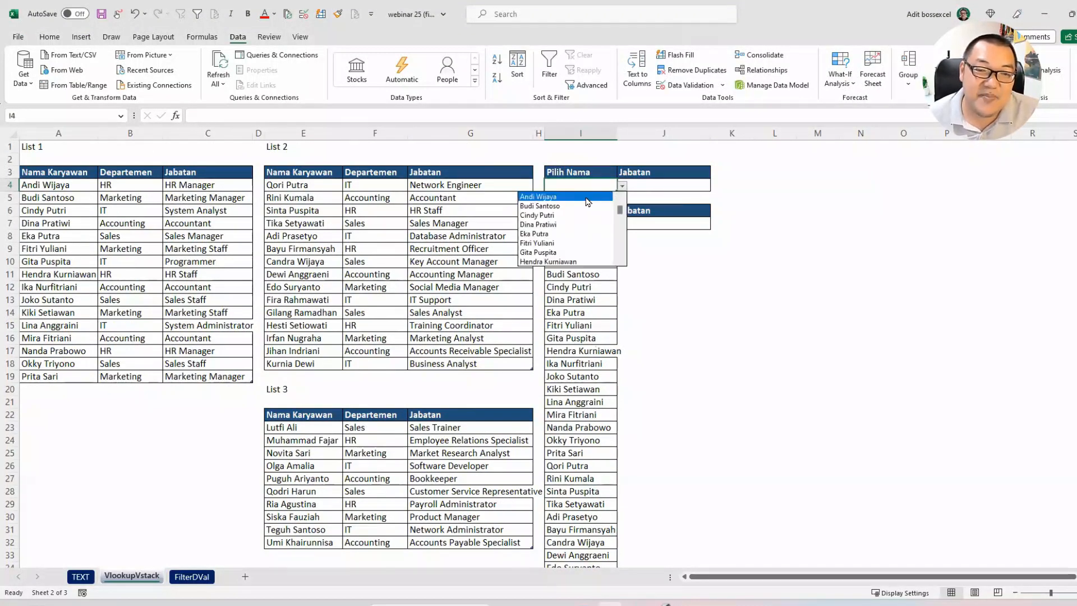
pyautogui.click(589, 201)
# Step: Append "nto" to the first employee name in List 1, cell A4
pyautogui.doubleClick(89, 184)
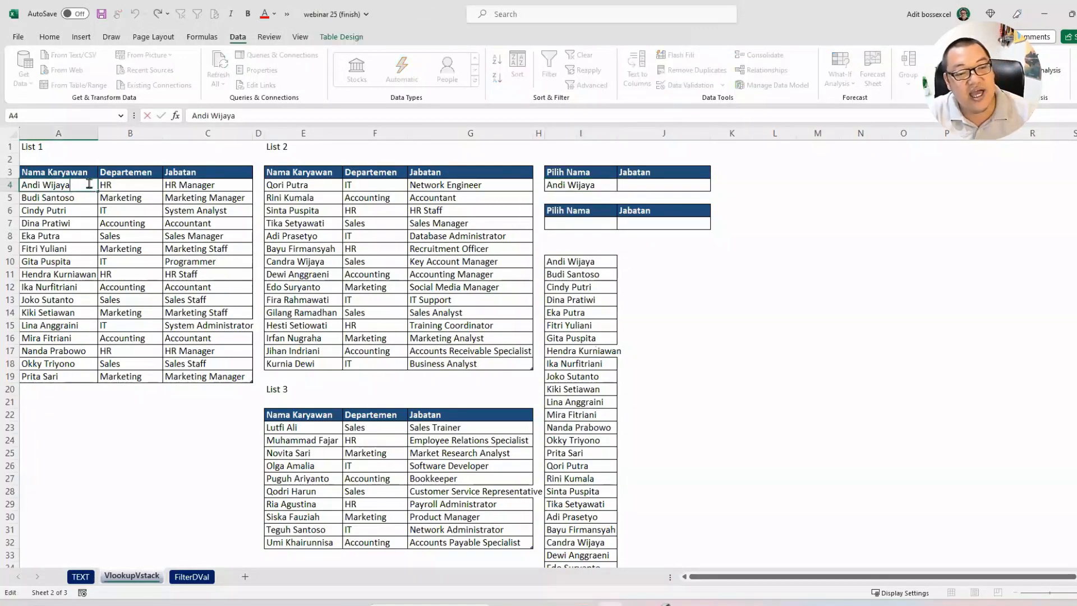
pyautogui.write('nto')
pyautogui.press('Return')
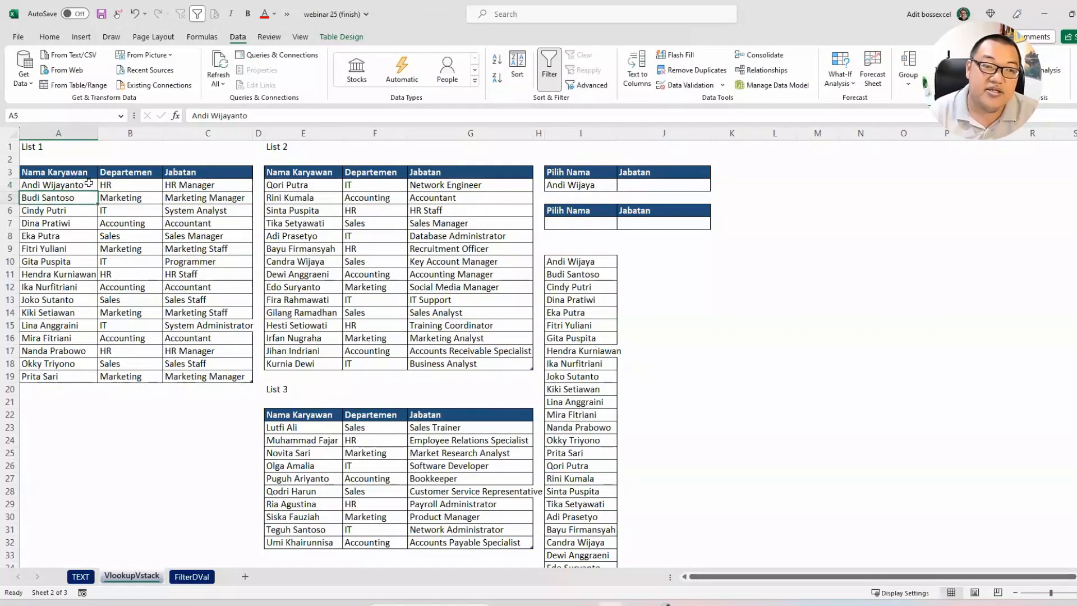
# Step: Widen column I slightly and compare the copied names from I10 down and the choice in I4 with List 1
pyautogui.moveTo(616, 134); pyautogui.dragTo(626, 135)
pyautogui.moveTo(606, 263); pyautogui.dragTo(594, 389)
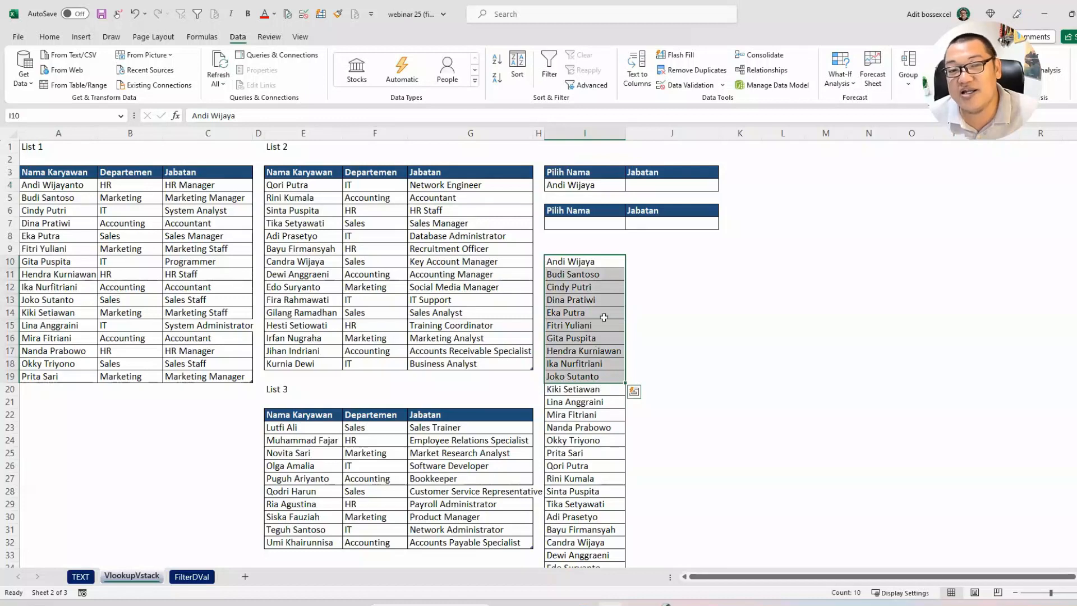
pyautogui.click(616, 189)
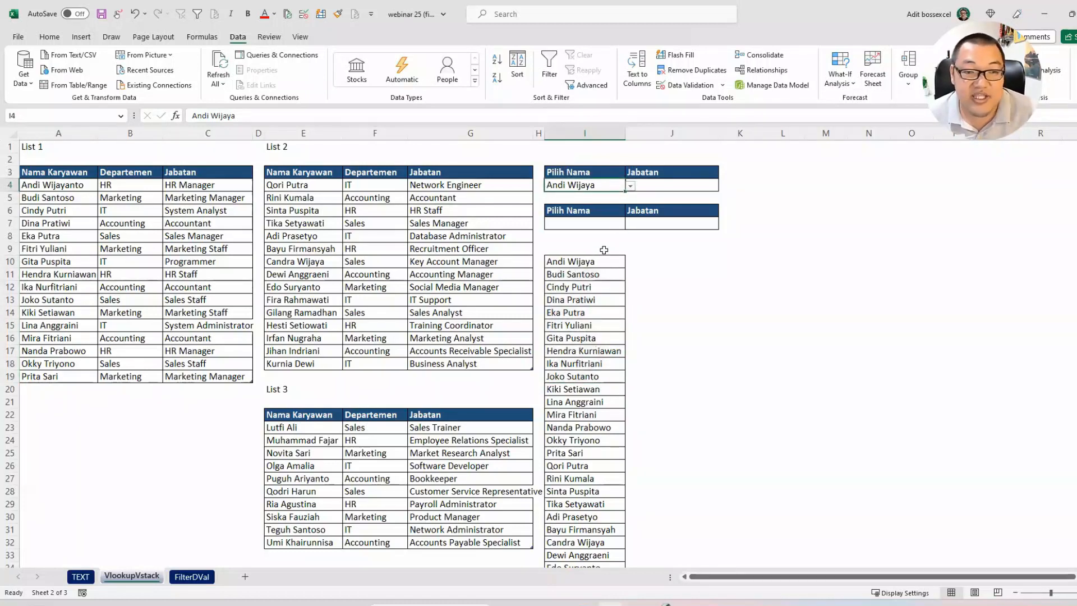
# Step: Remove the added "nto" from the employee name in A4
pyautogui.doubleClick(90, 185)
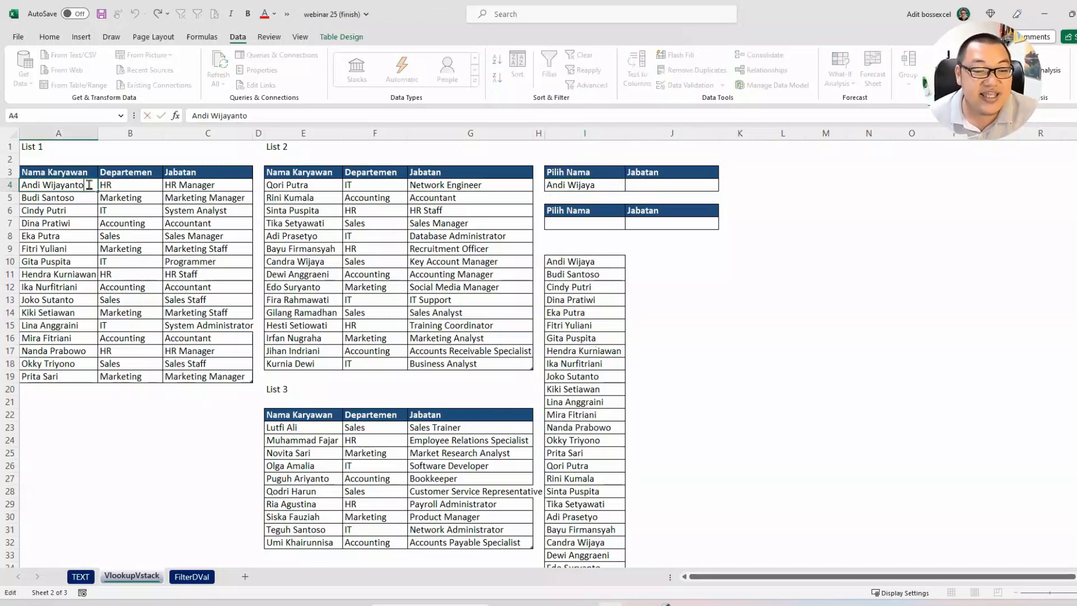
pyautogui.press('BackSpace')
pyautogui.press('BackSpace')
pyautogui.press('BackSpace')
pyautogui.press('Return')
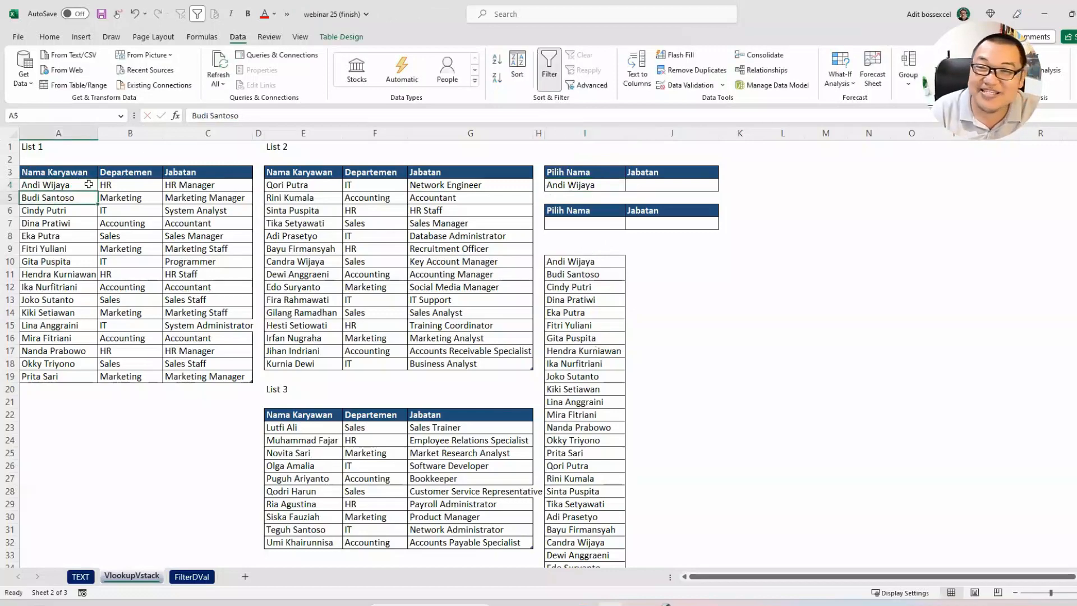
pyautogui.click(683, 185)
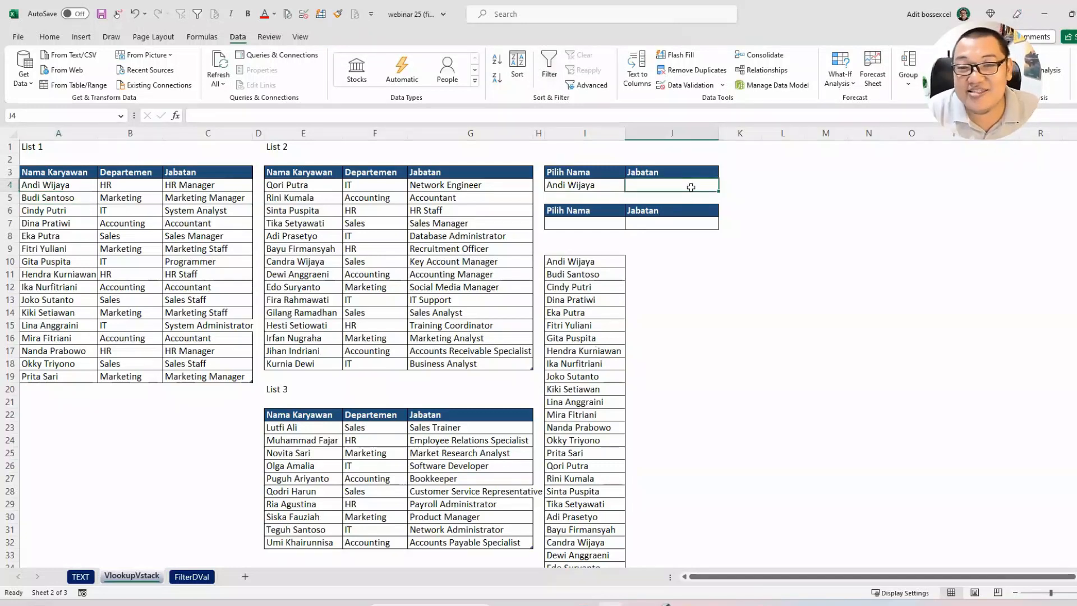
pyautogui.write('=')
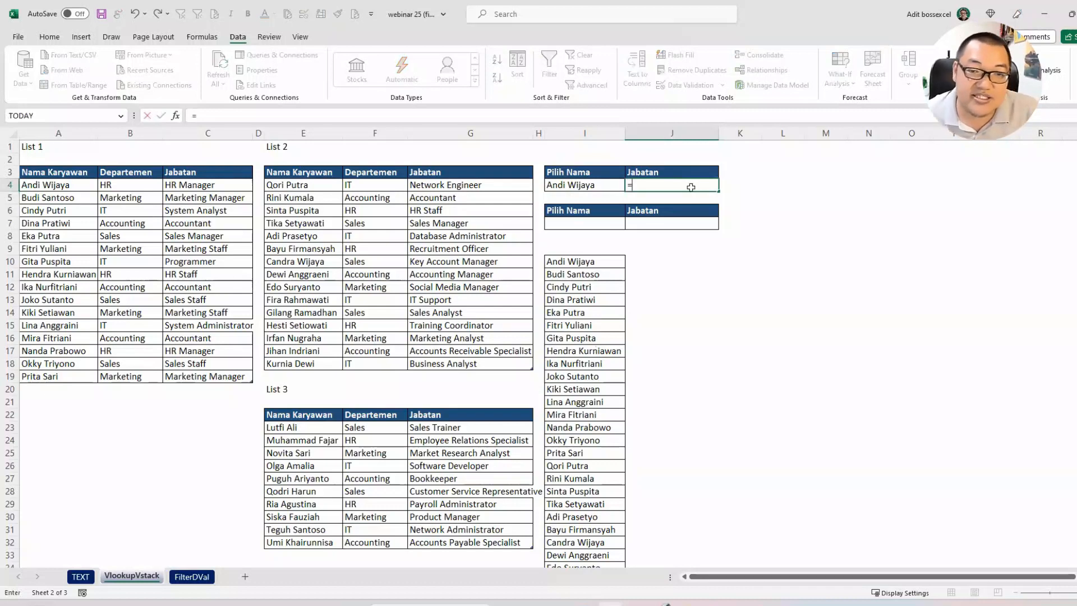
pyautogui.press('Escape')
# Step: Choose the second-to-last name of List 3 from the Pilih Nama dropdown in I4
pyautogui.click(589, 188)
pyautogui.click(630, 186)
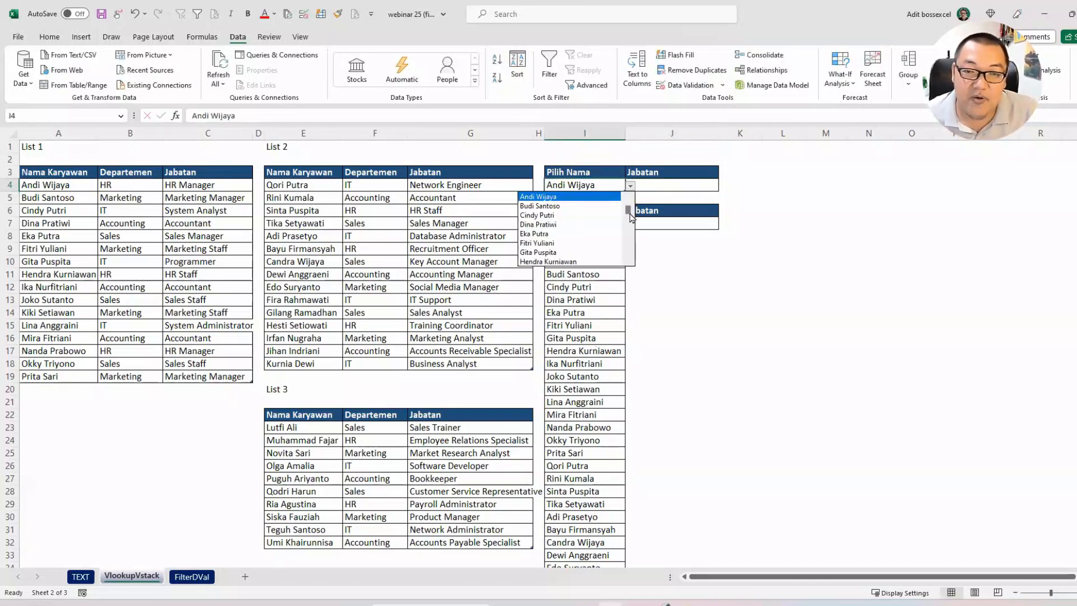
pyautogui.moveTo(631, 218); pyautogui.dragTo(630, 254)
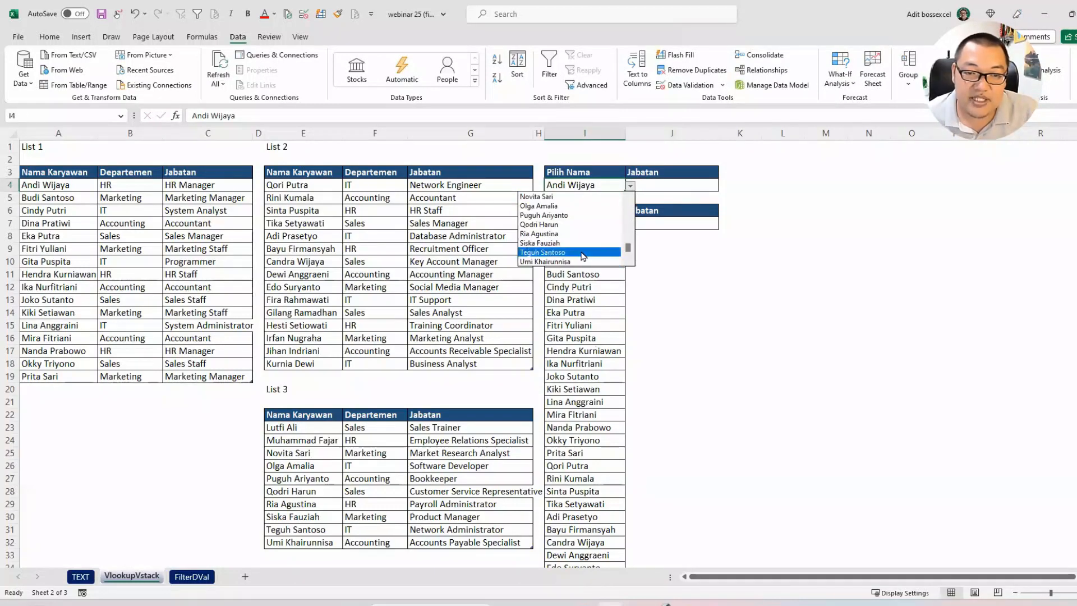
pyautogui.click(583, 256)
# Step: Enter a VLOOKUP in J4 that finds I4 in List1 and returns column 3 with an exact match (FALSE)
pyautogui.click(672, 182)
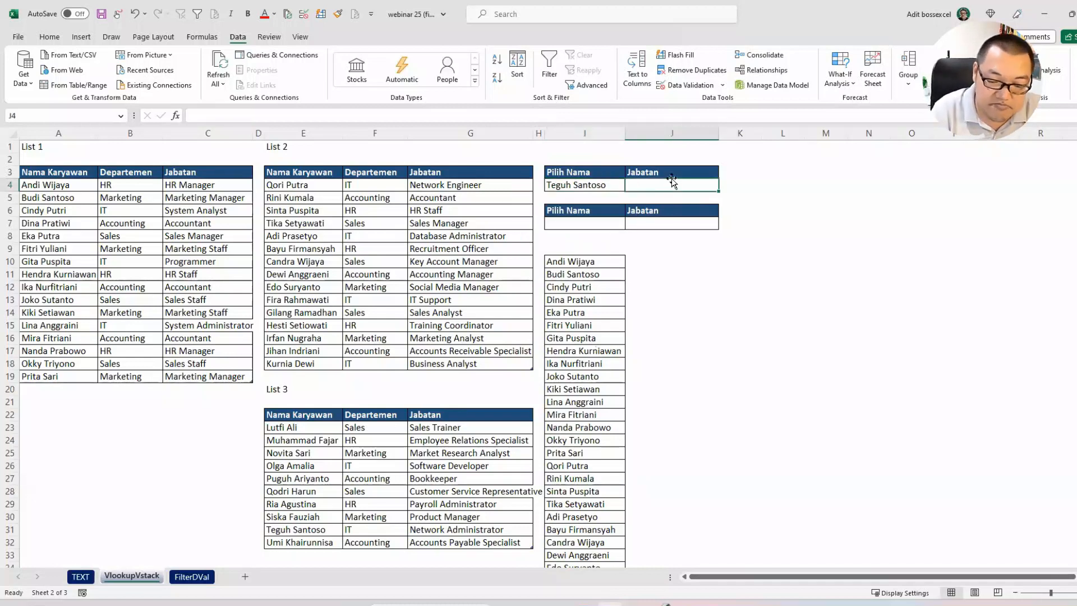
pyautogui.write('=vlo')
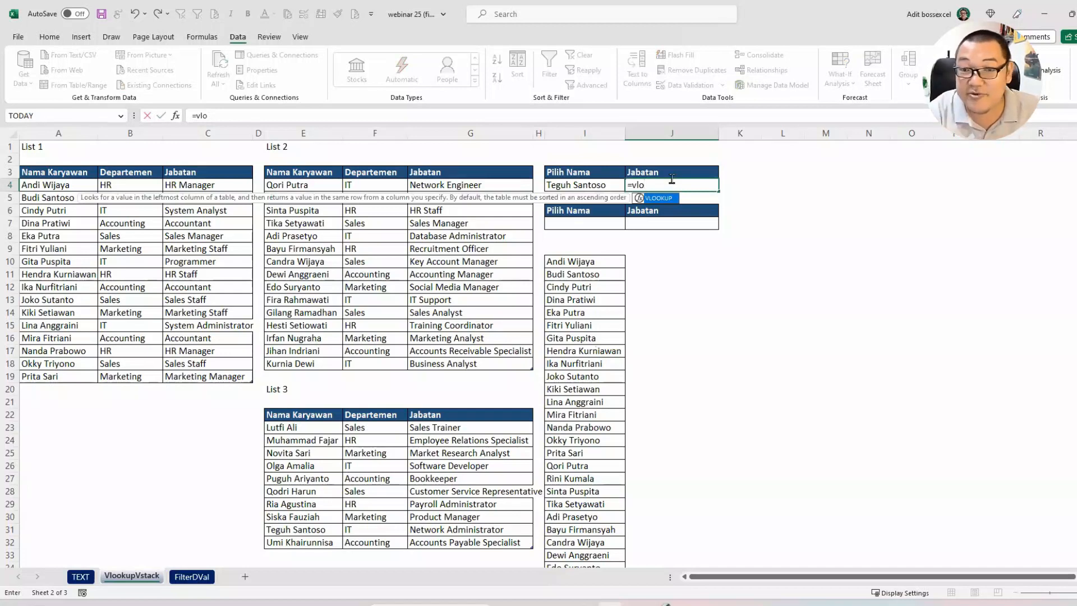
pyautogui.press('Tab')
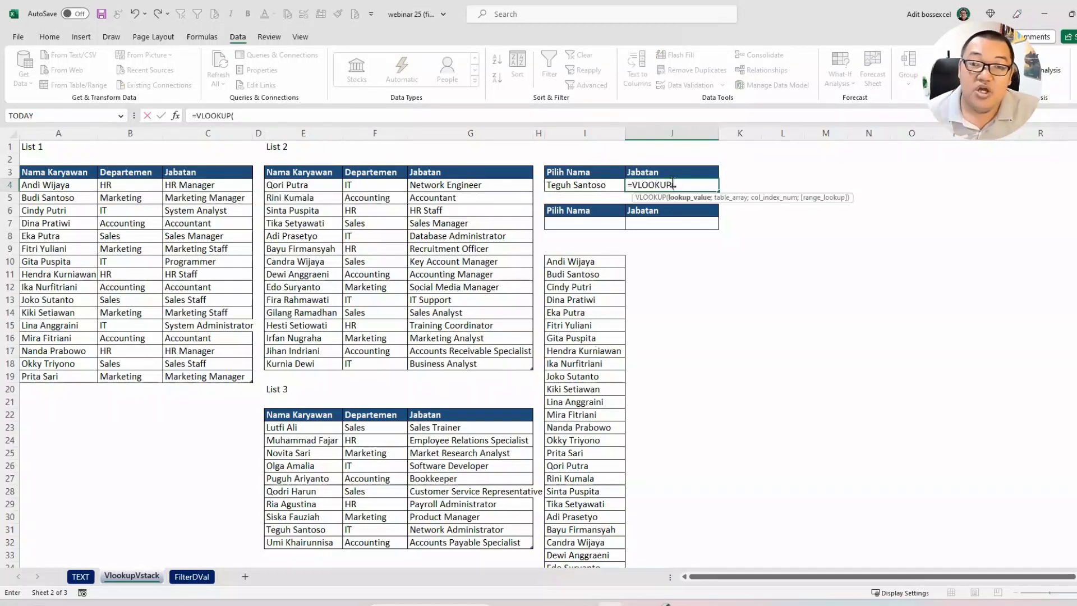
pyautogui.click(599, 185)
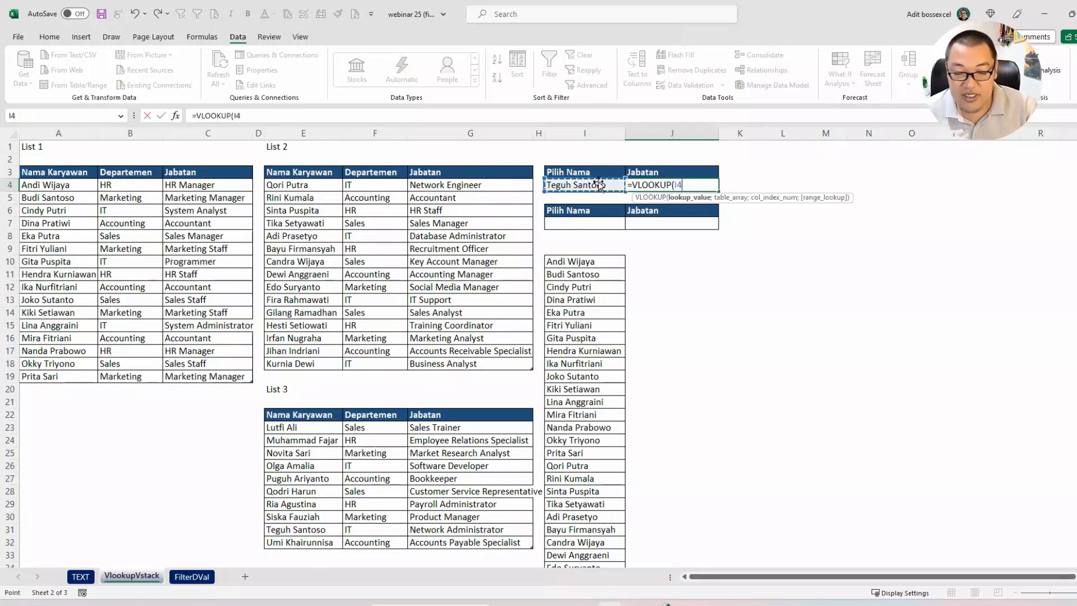
pyautogui.write(';')
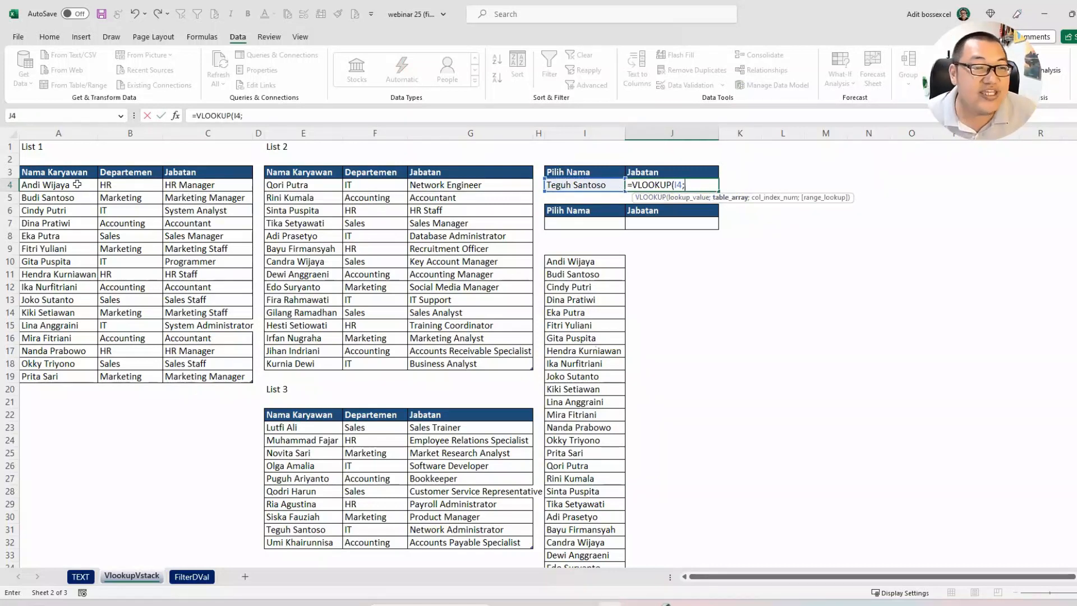
pyautogui.moveTo(77, 185); pyautogui.dragTo(231, 375)
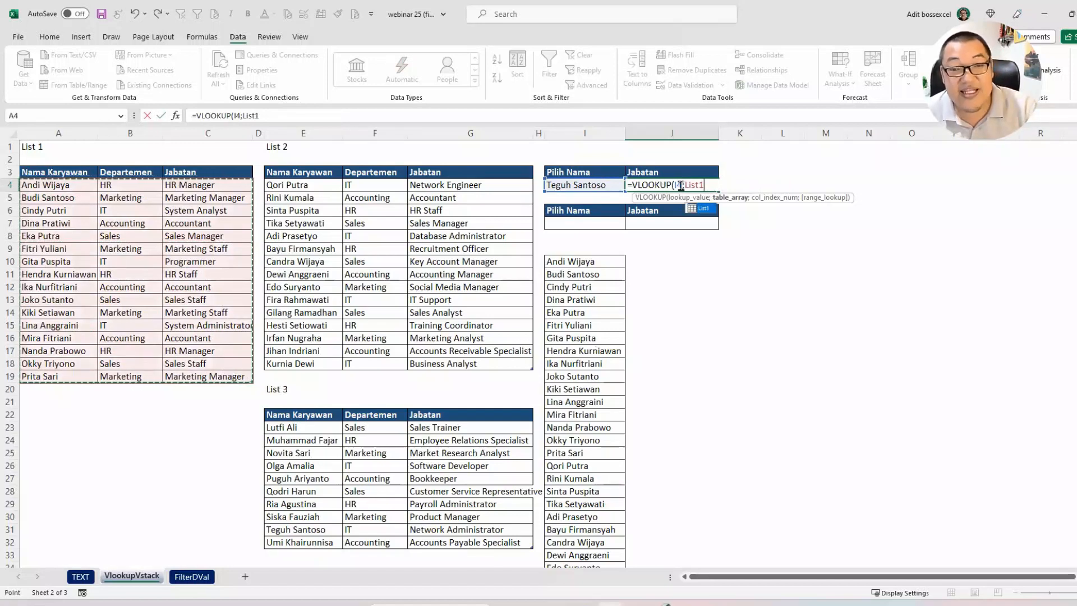
pyautogui.write(';')
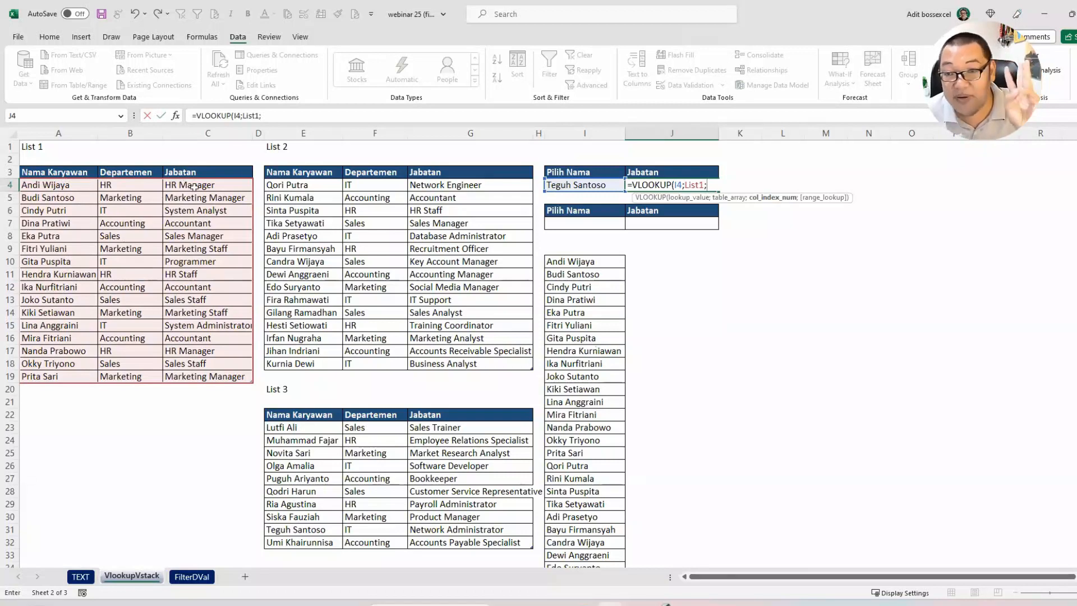
pyautogui.write('3;')
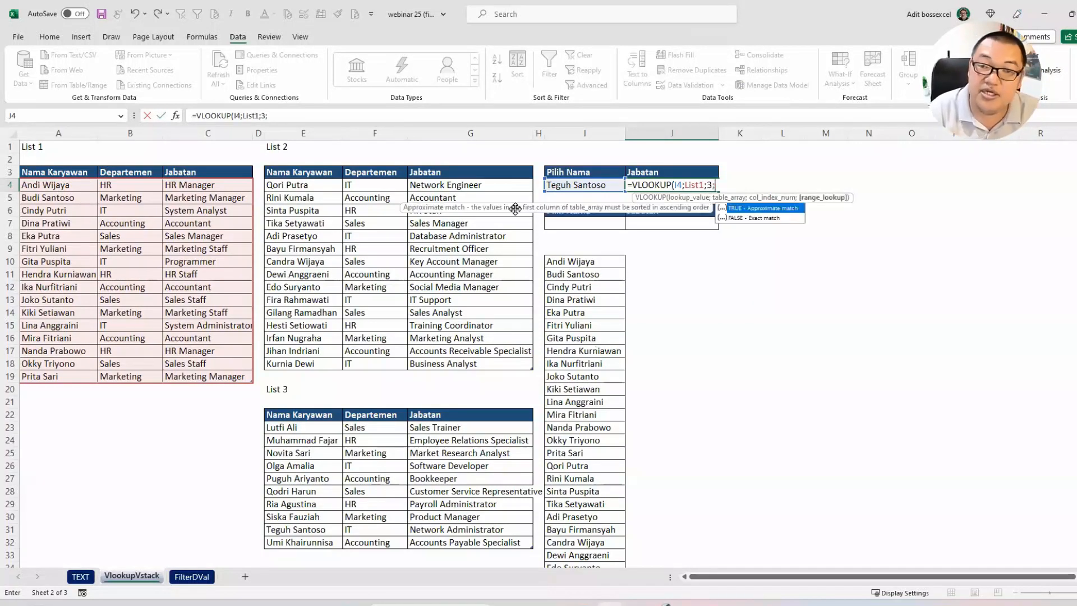
pyautogui.write('false)')
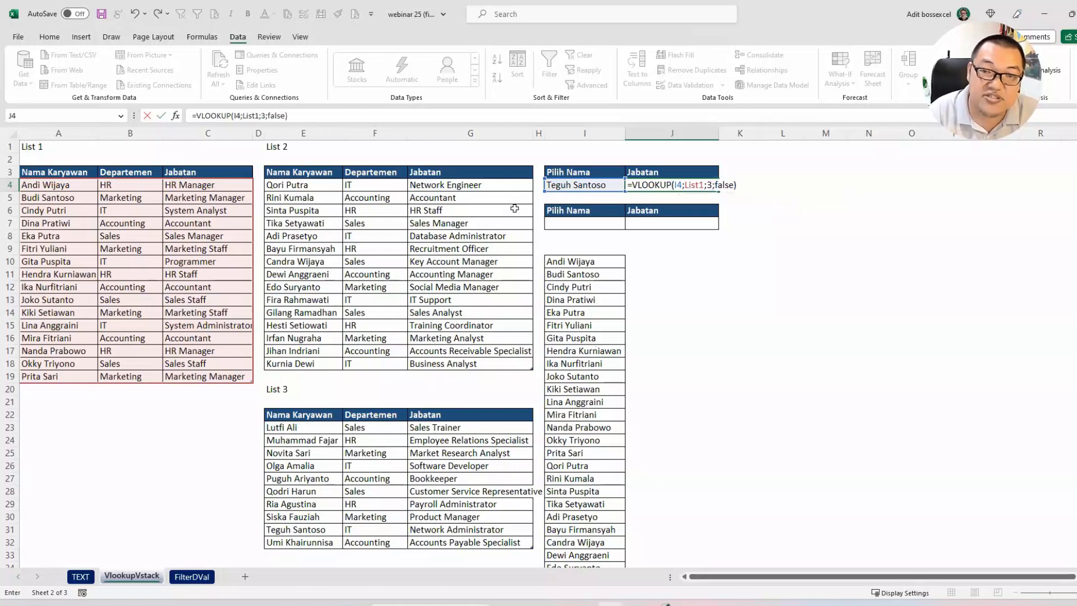
pyautogui.press('Return')
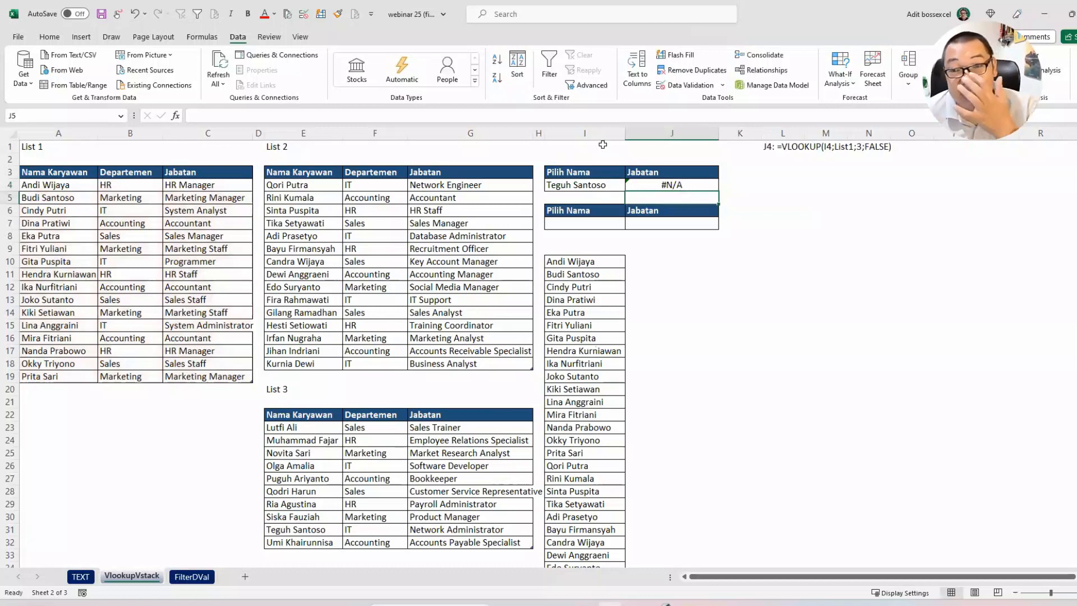
# Step: Wrap the J4 formula in IFERROR, with an exact-match VLOOKUP of I4 in List2, column 3, as the fallback
pyautogui.doubleClick(644, 183)
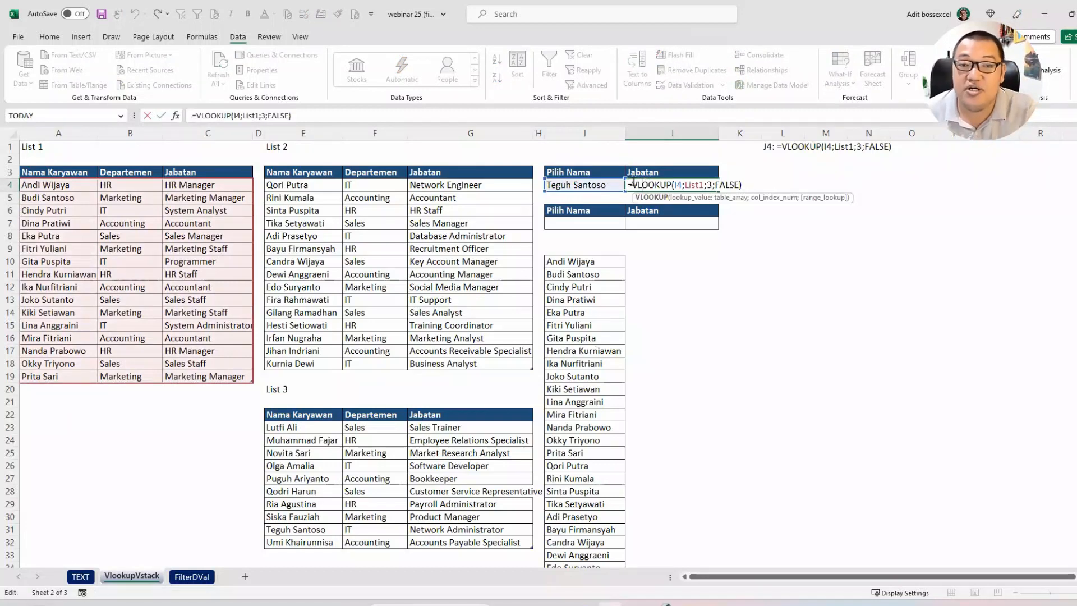
pyautogui.click(640, 181)
pyautogui.write('IFERROR(')
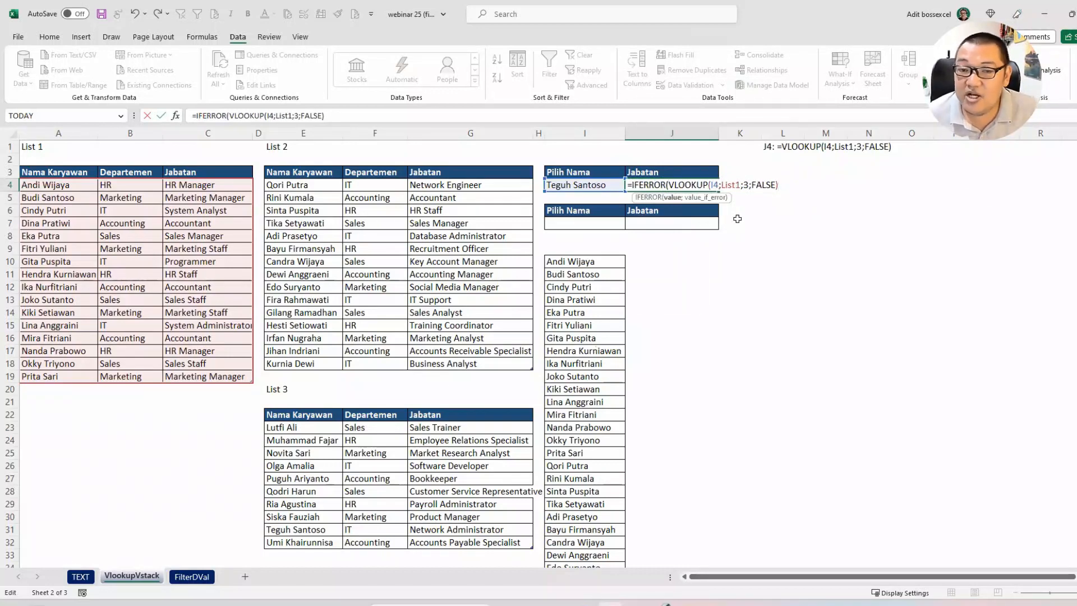
pyautogui.write(';')
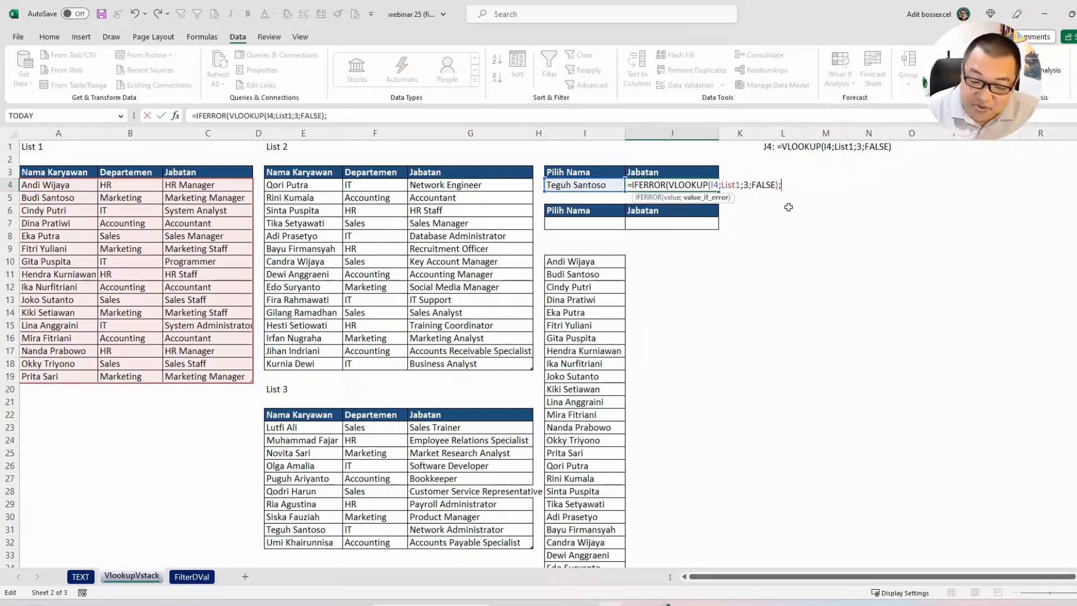
pyautogui.write('vlo')
pyautogui.doubleClick(789, 208)
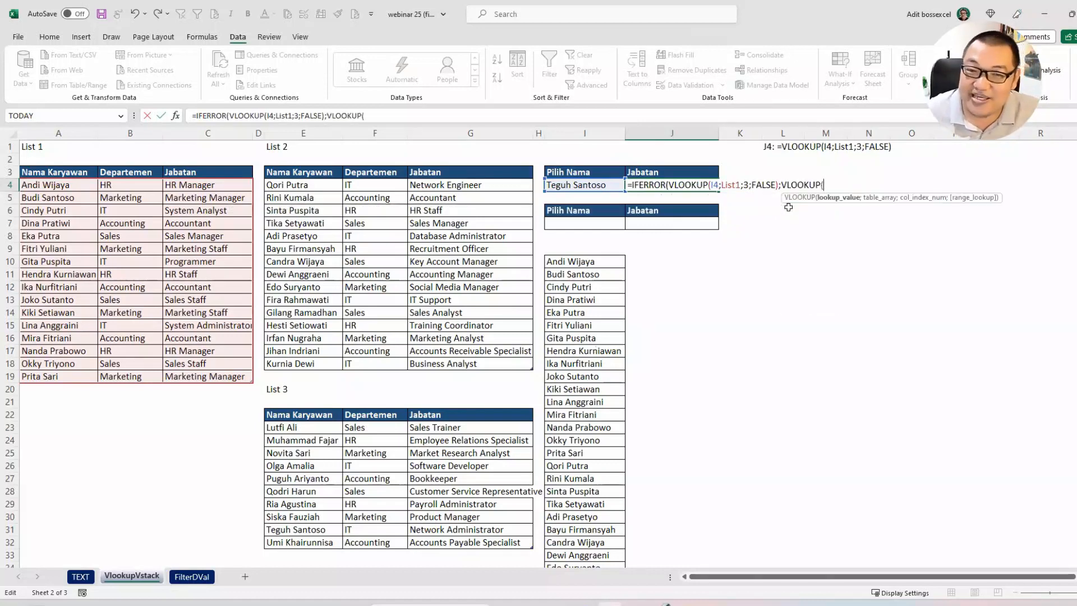
pyautogui.click(585, 184)
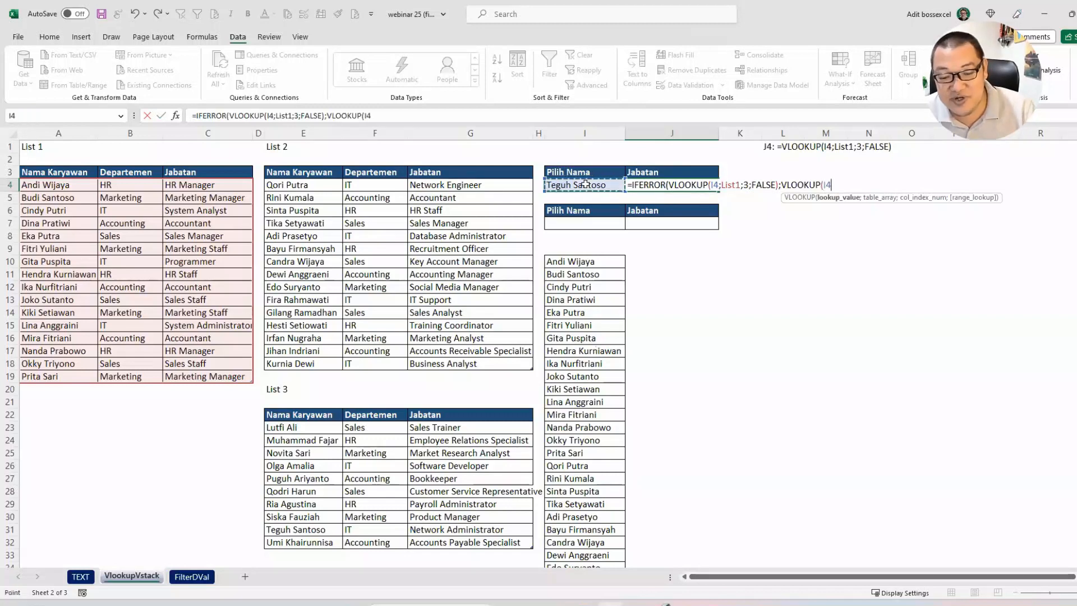
pyautogui.write(';')
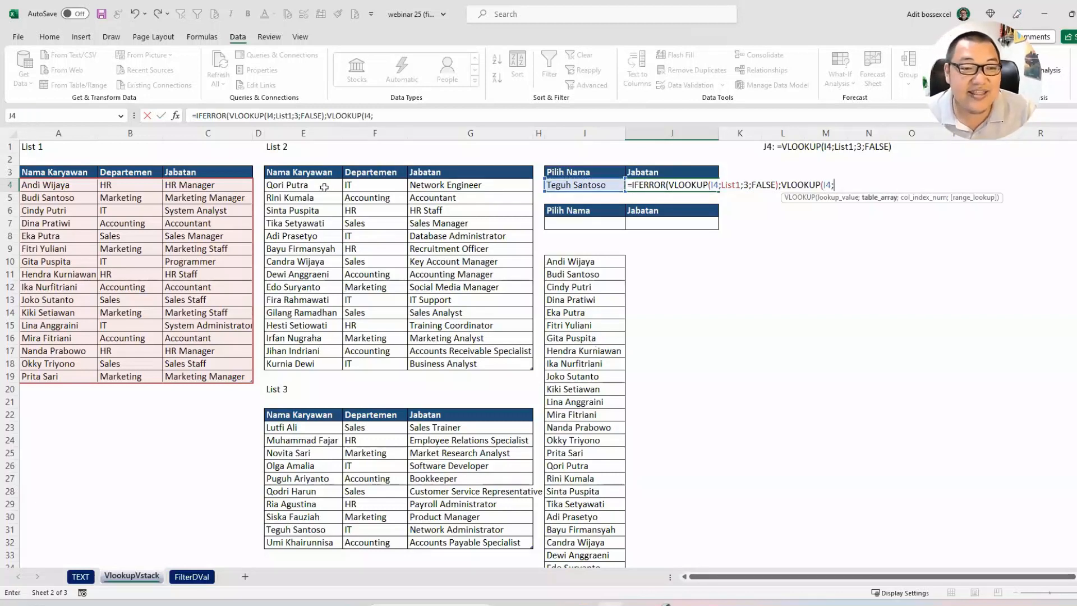
pyautogui.moveTo(324, 191); pyautogui.dragTo(501, 367)
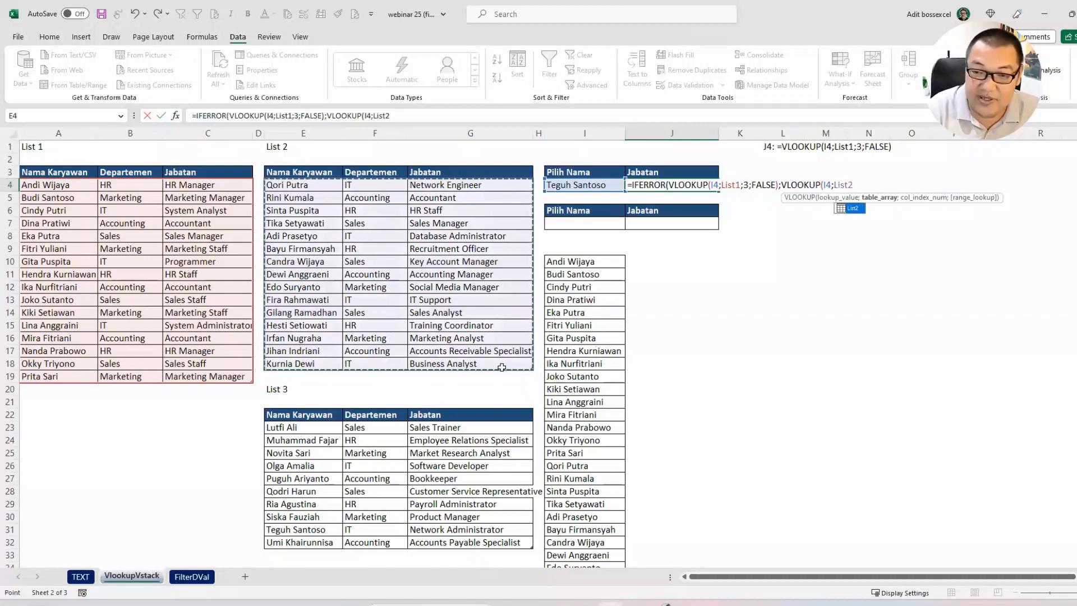
pyautogui.write(';3;')
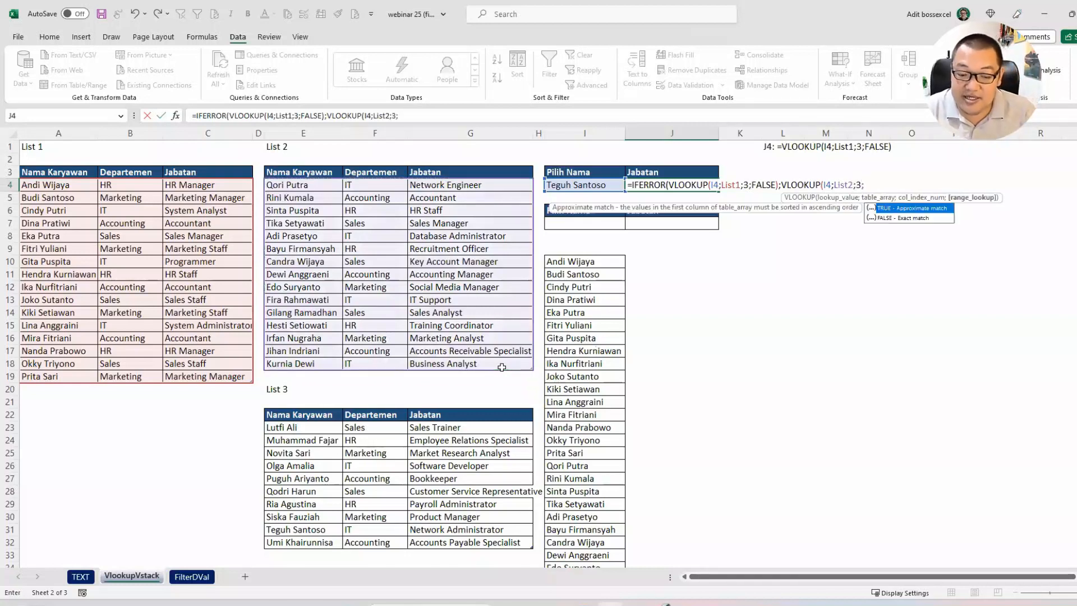
pyautogui.write('false)')
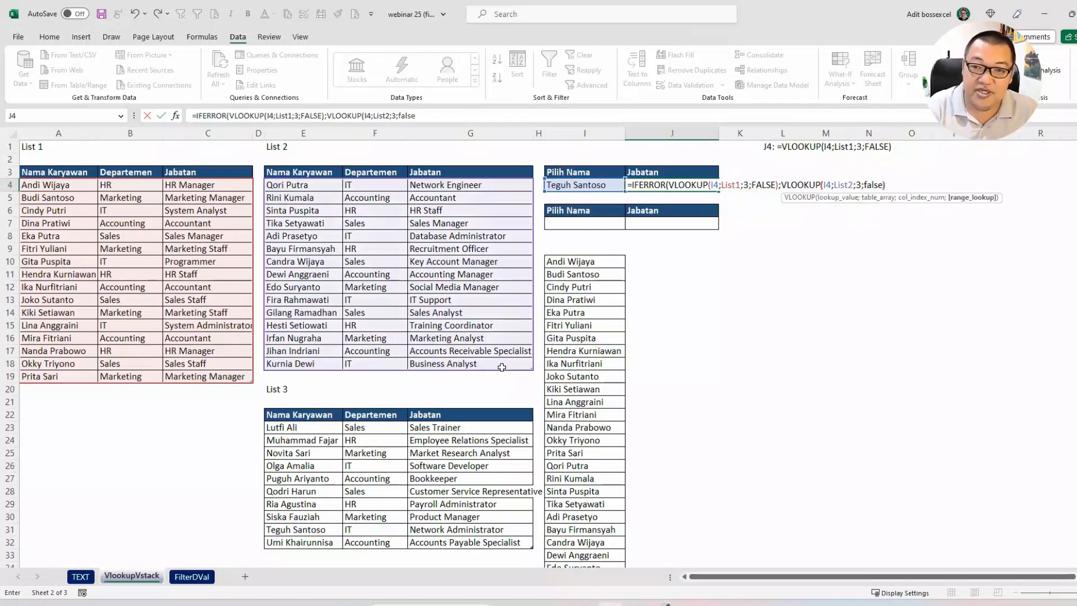
pyautogui.write(')')
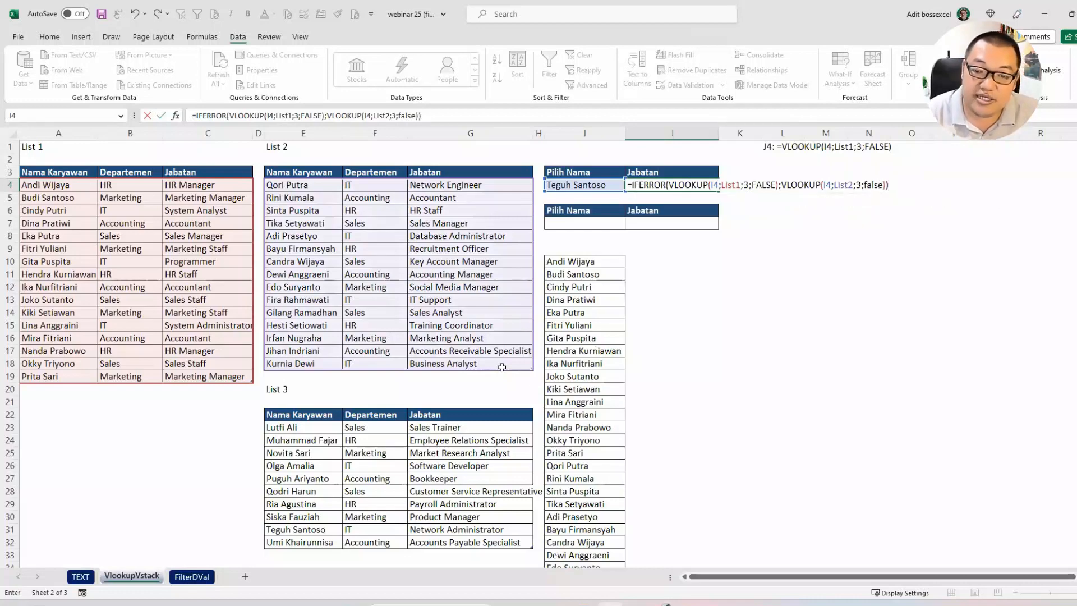
pyautogui.press('Return')
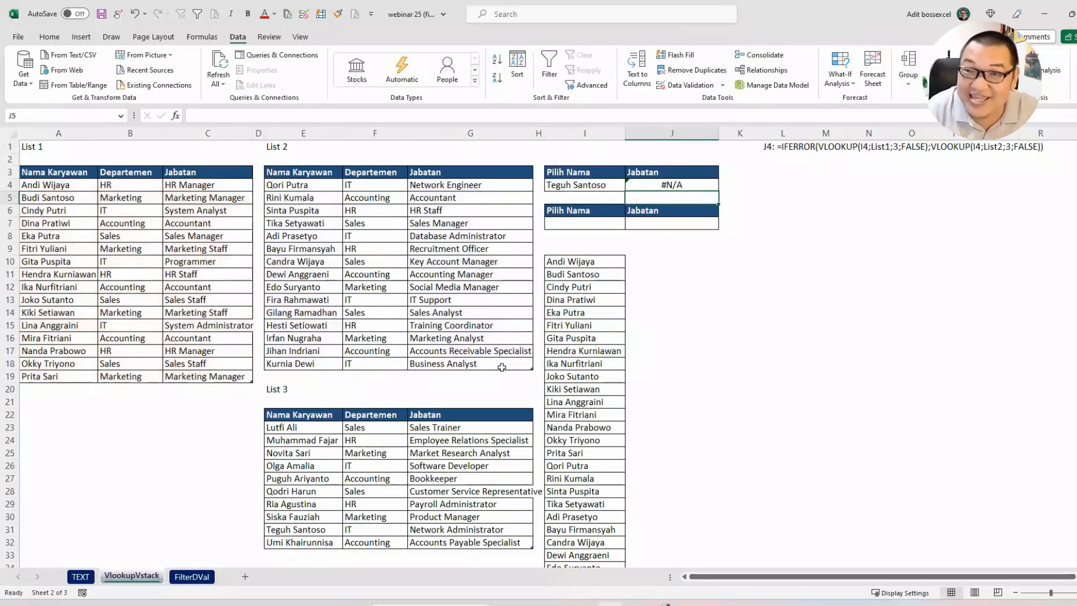
# Step: Nest the J4 formula in another IFERROR that falls back to an exact-match VLOOKUP of I4 in List3, column 3
pyautogui.doubleClick(662, 184)
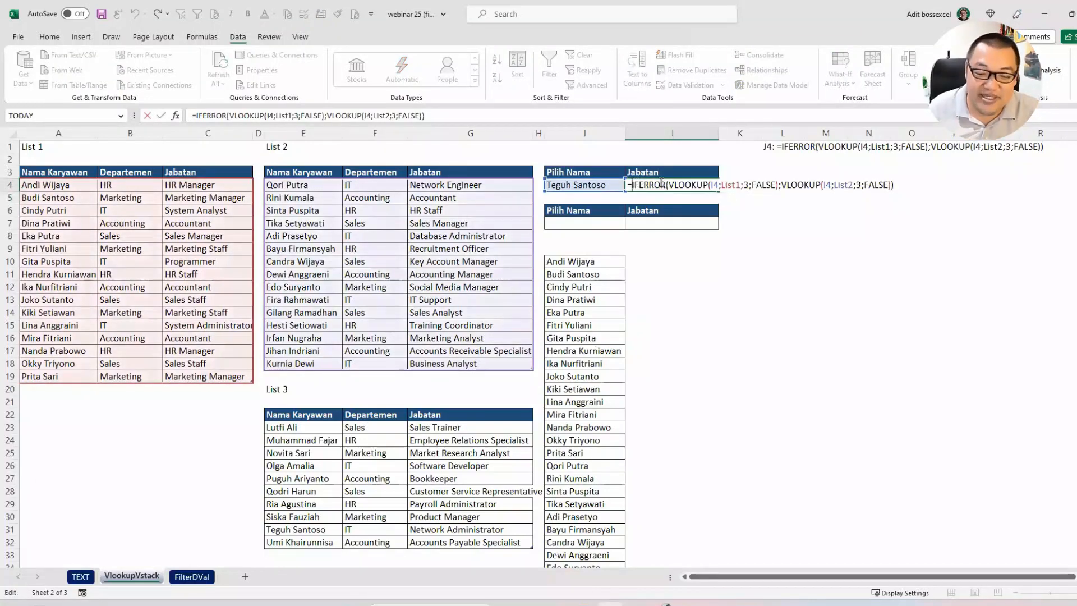
pyautogui.write('IFERROR(')
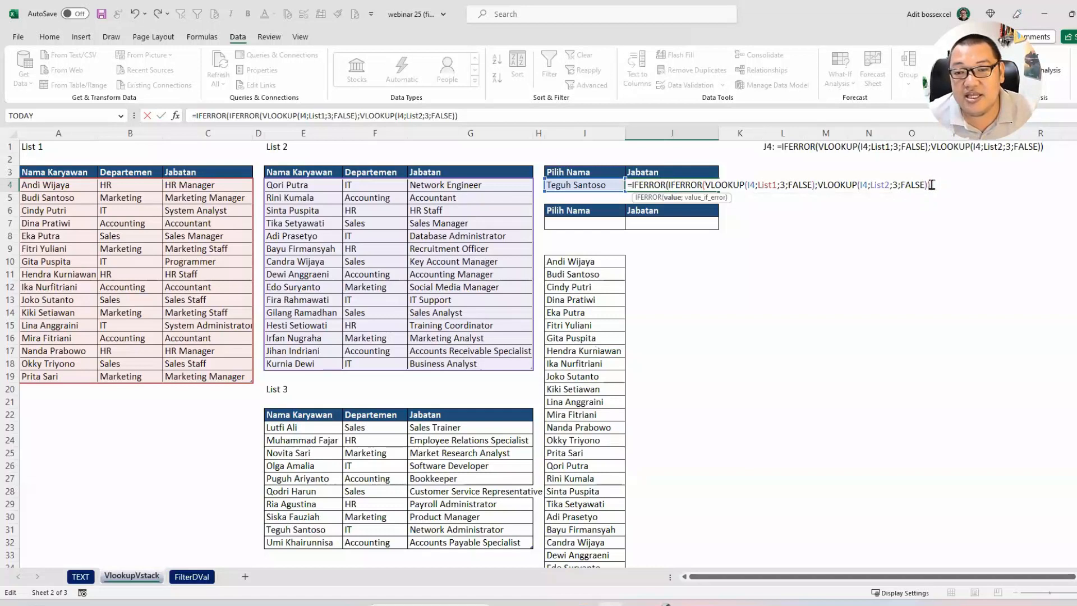
pyautogui.write(';VLOOKUP(')
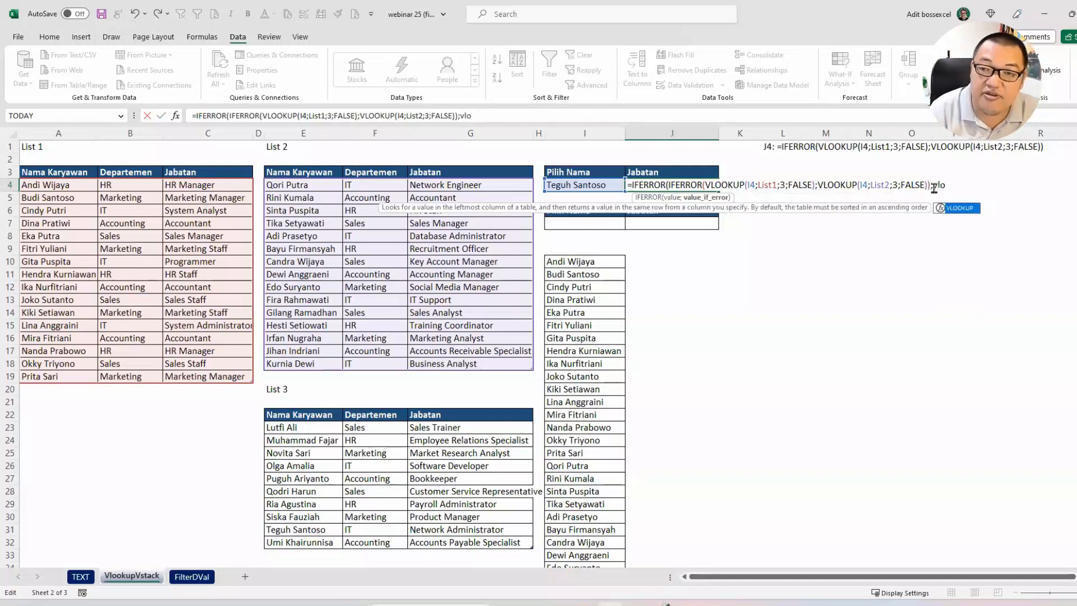
pyautogui.click(600, 186)
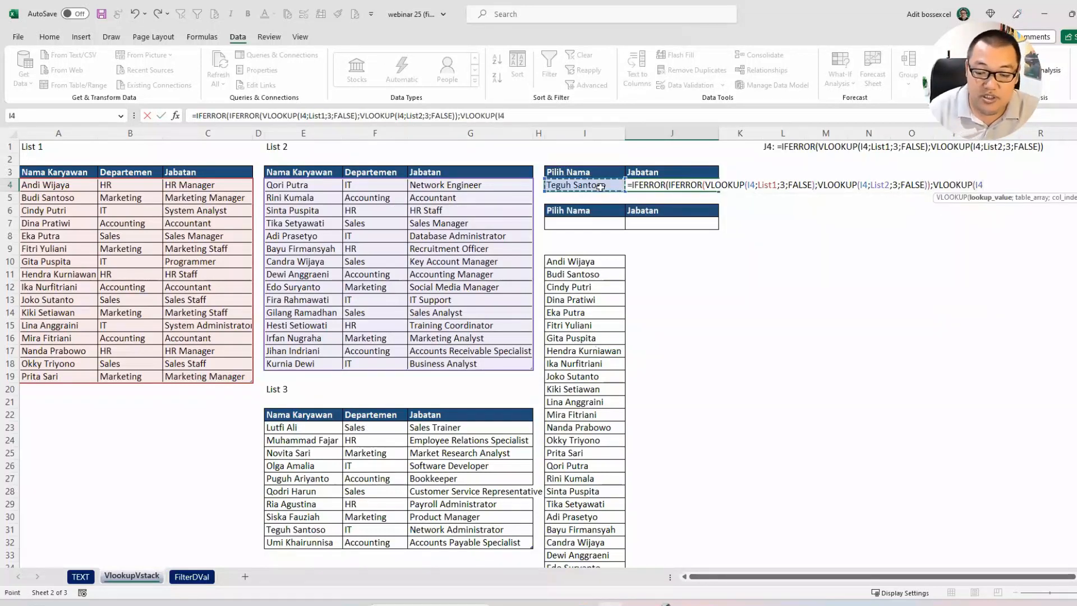
pyautogui.write(';')
pyautogui.moveTo(306, 426); pyautogui.dragTo(508, 543)
pyautogui.write(';3;')
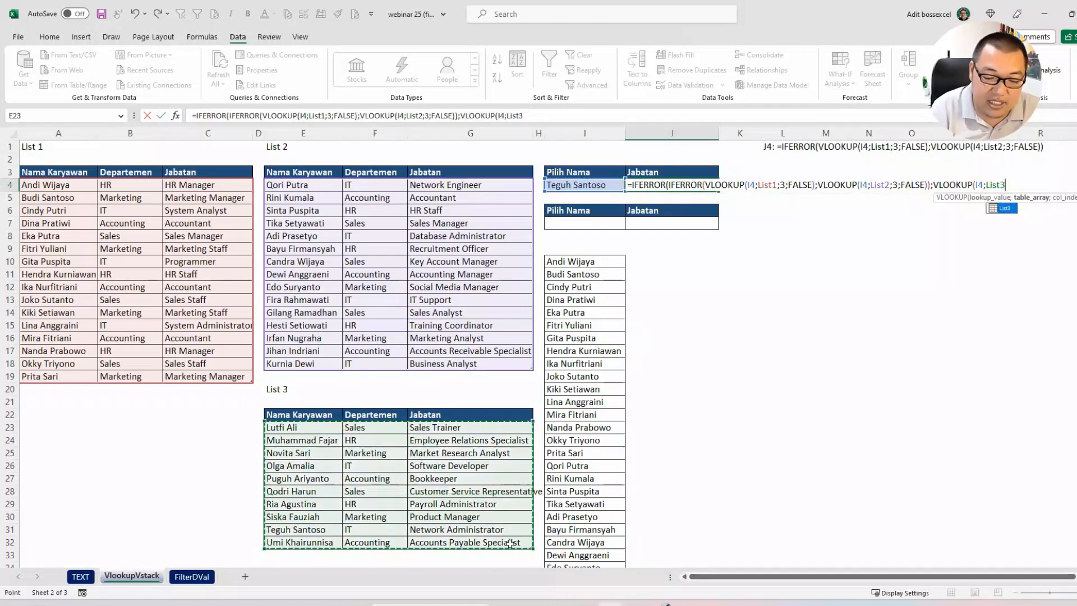
pyautogui.write('false')
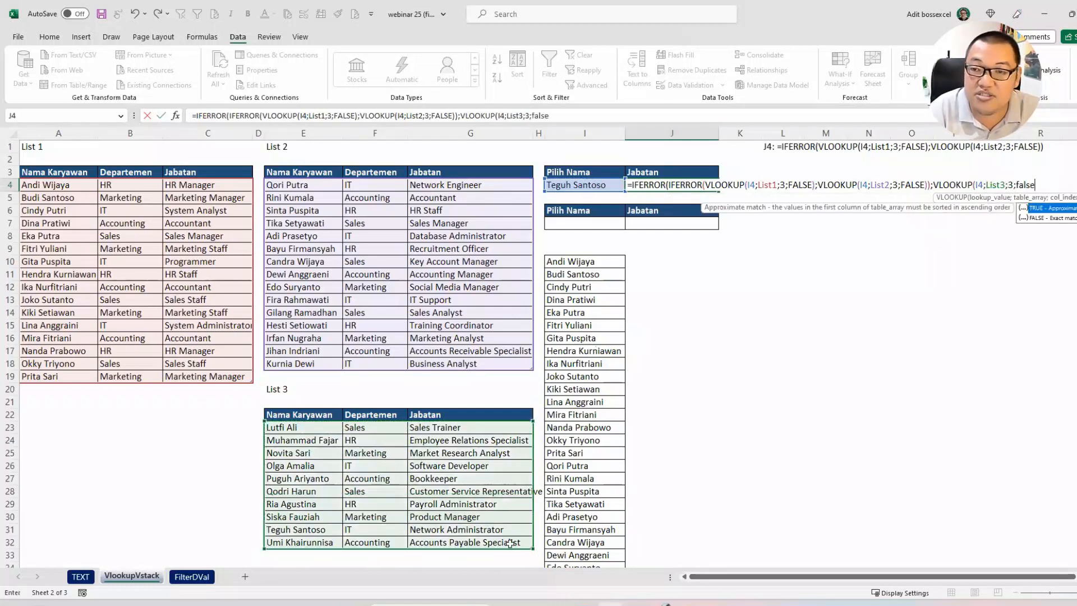
pyautogui.write(')')
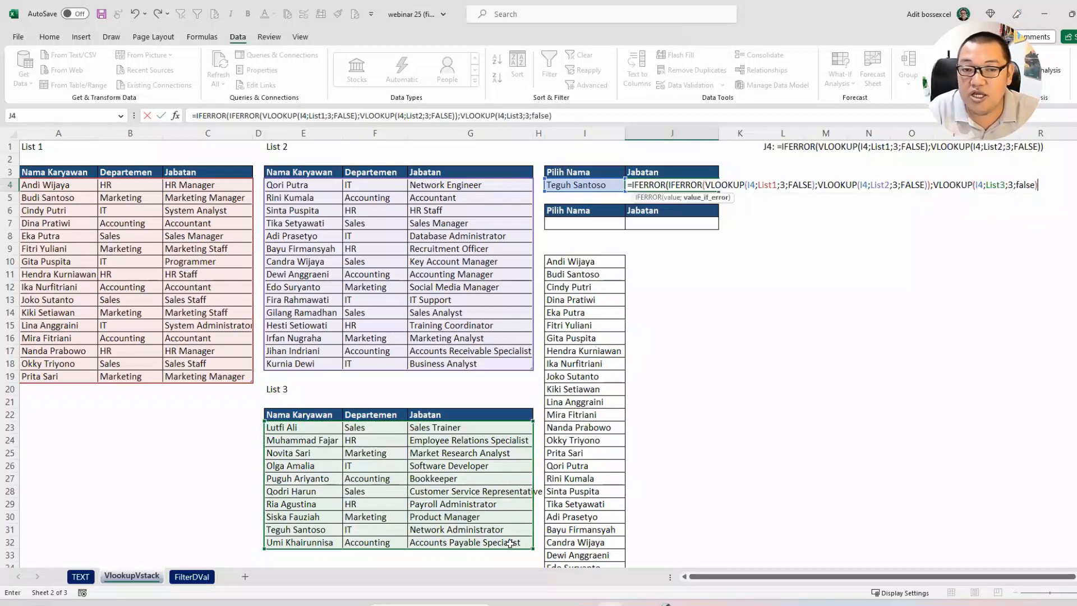
pyautogui.press('Return')
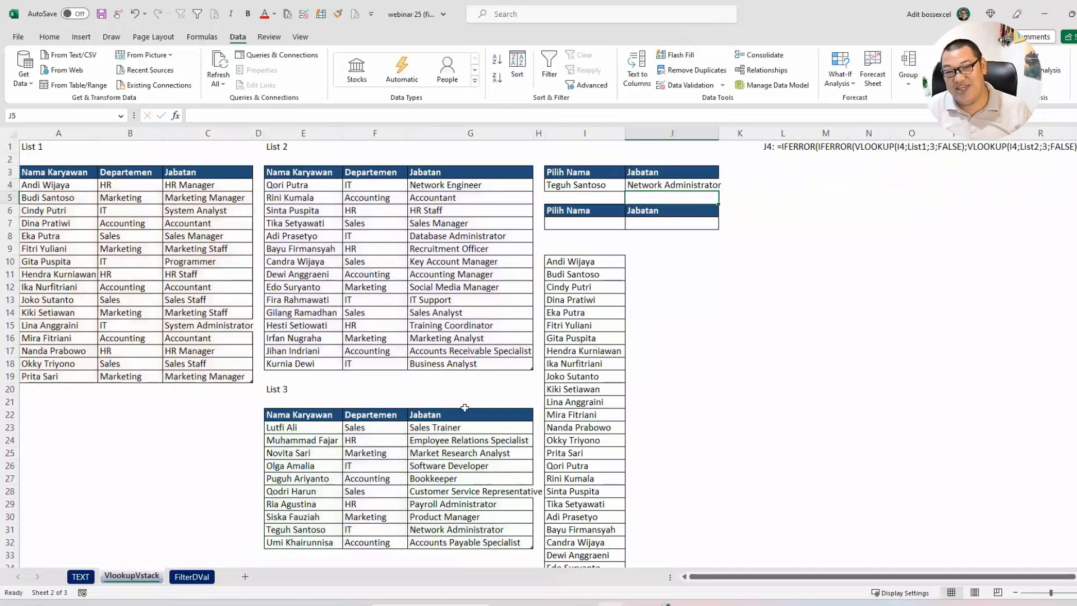
# Step: Autofit the width of column J and review the full J4 formula text displayed in row 1
pyautogui.doubleClick(719, 133)
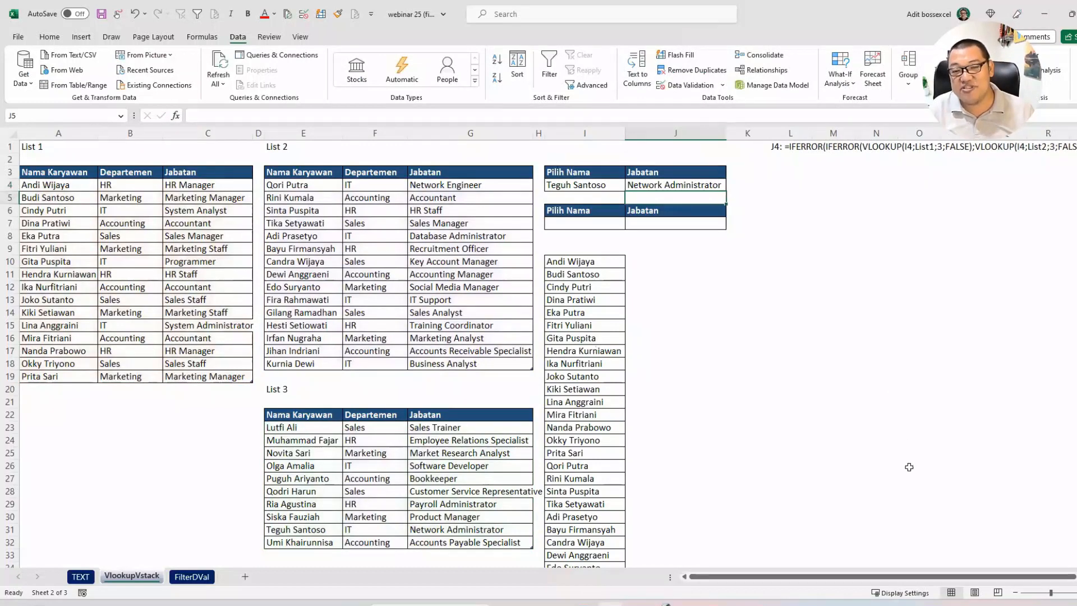
pyautogui.hscroll(4, 589, 150)
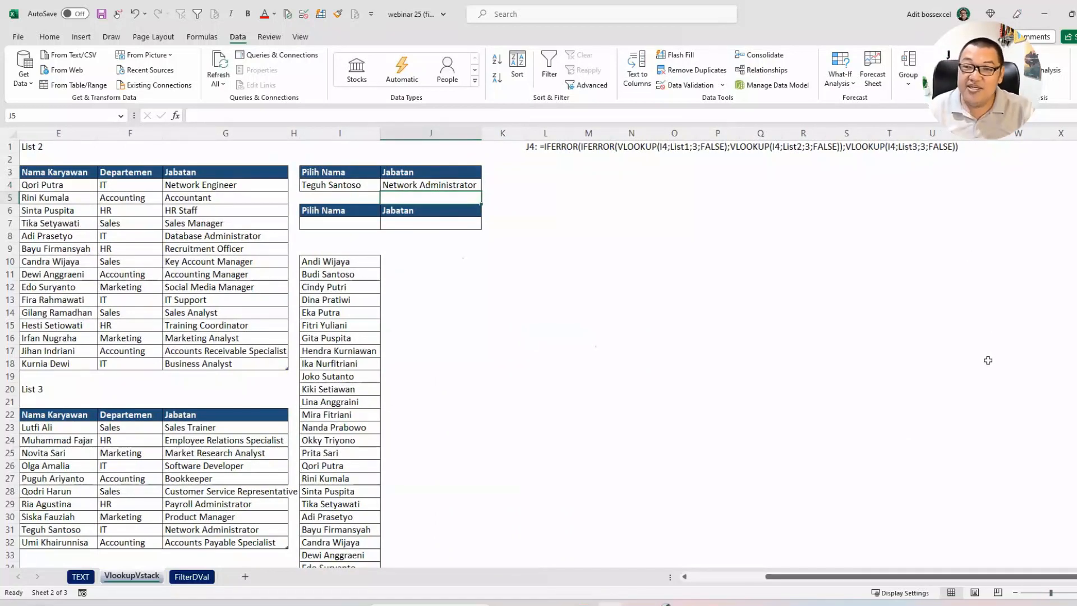
pyautogui.moveTo(1000, 577); pyautogui.dragTo(866, 584)
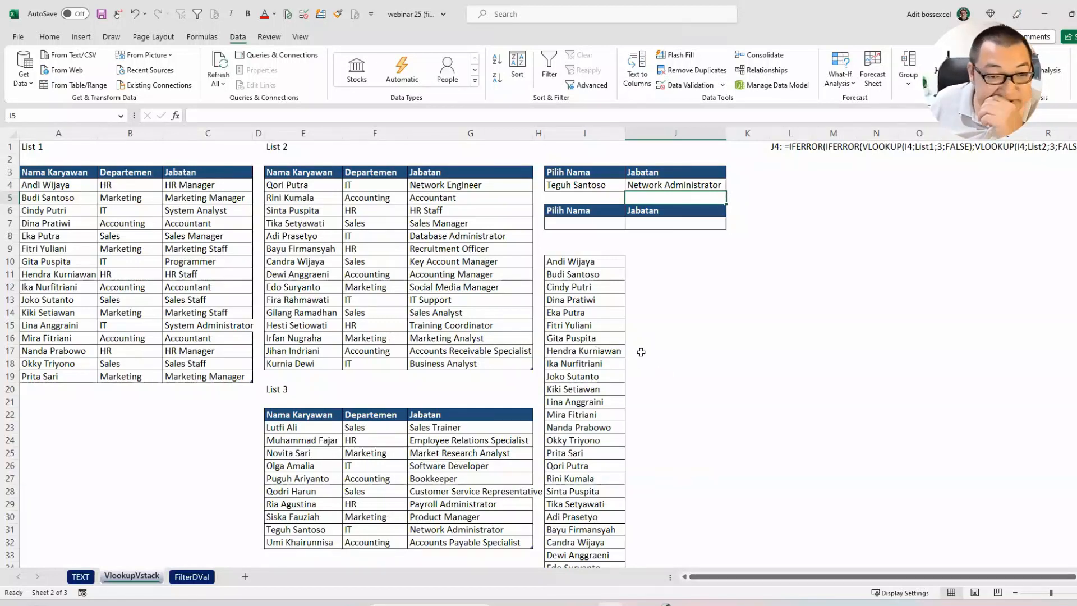
pyautogui.click(669, 260)
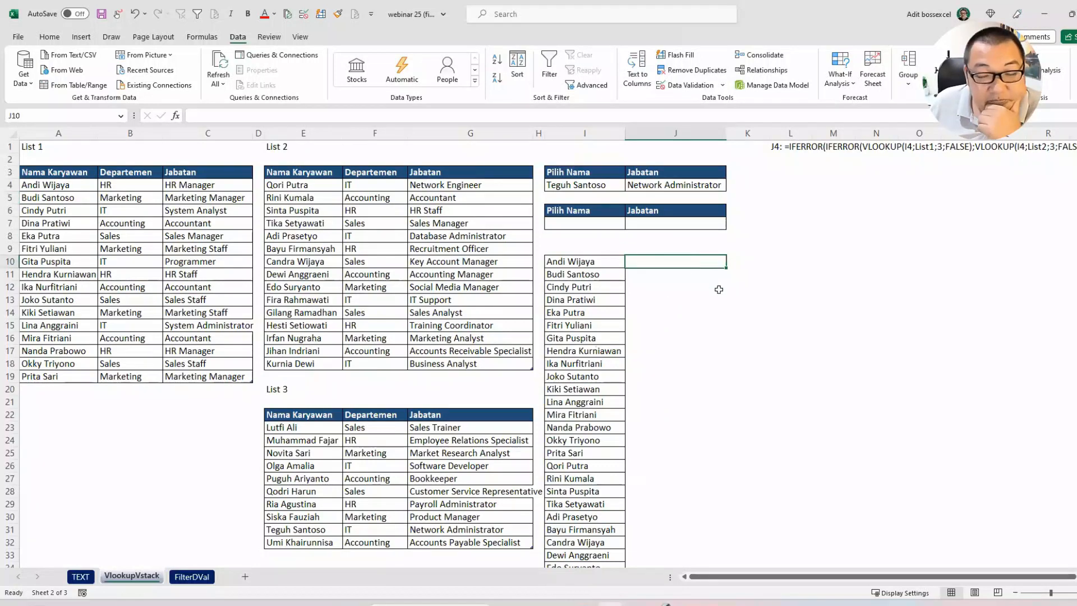
pyautogui.moveTo(597, 263); pyautogui.dragTo(598, 438)
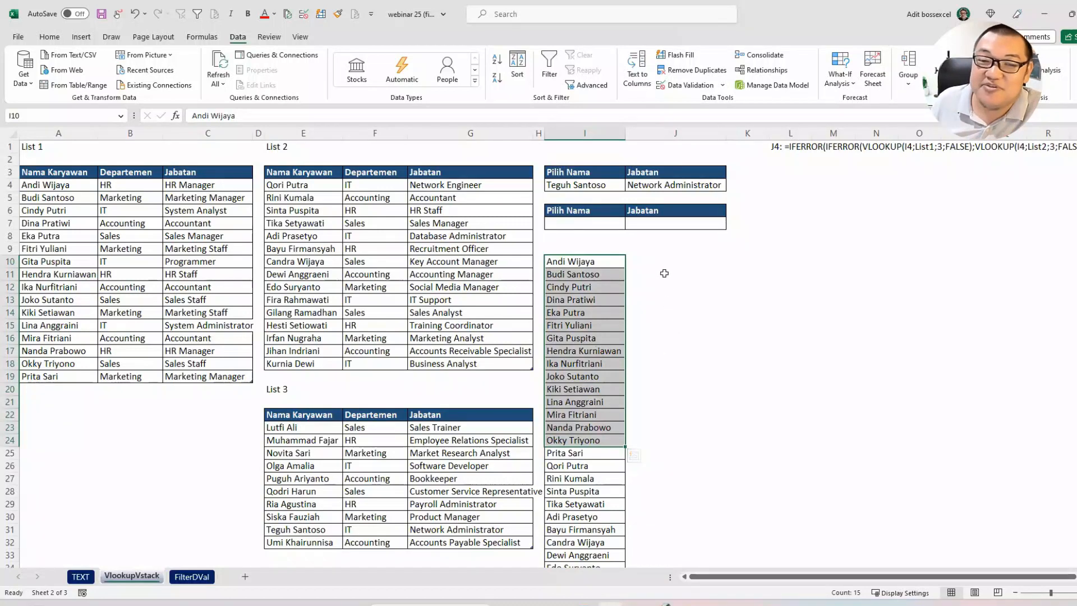
pyautogui.click(663, 268)
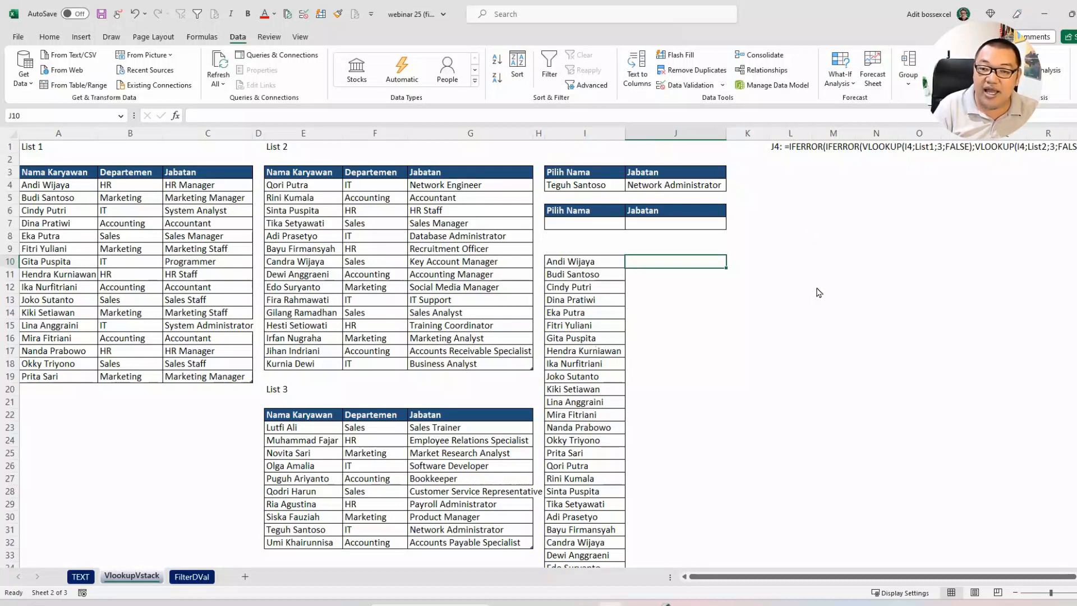
# Step: Draw three annotation boxes side by side in the empty area beside the lists and label them A, B and C
pyautogui.moveTo(809, 224)
pyautogui.mouseDown()
pyautogui.moveTo(870, 301)
pyautogui.moveTo(849, 273)
pyautogui.moveTo(853, 258)
pyautogui.mouseUp()
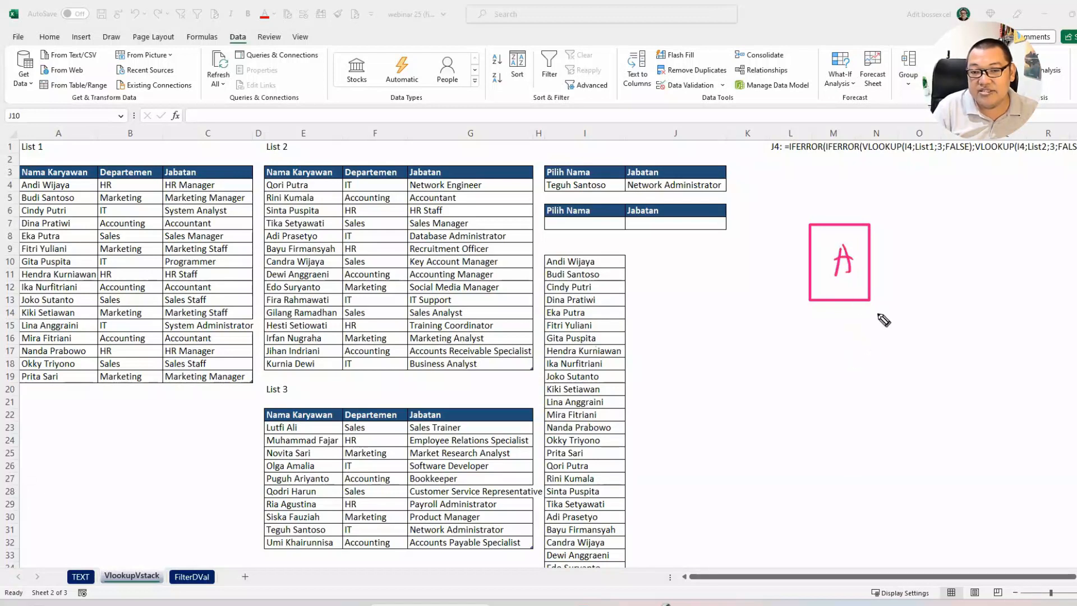
pyautogui.moveTo(907, 230)
pyautogui.mouseDown()
pyautogui.moveTo(913, 301)
pyautogui.moveTo(962, 314)
pyautogui.mouseUp()
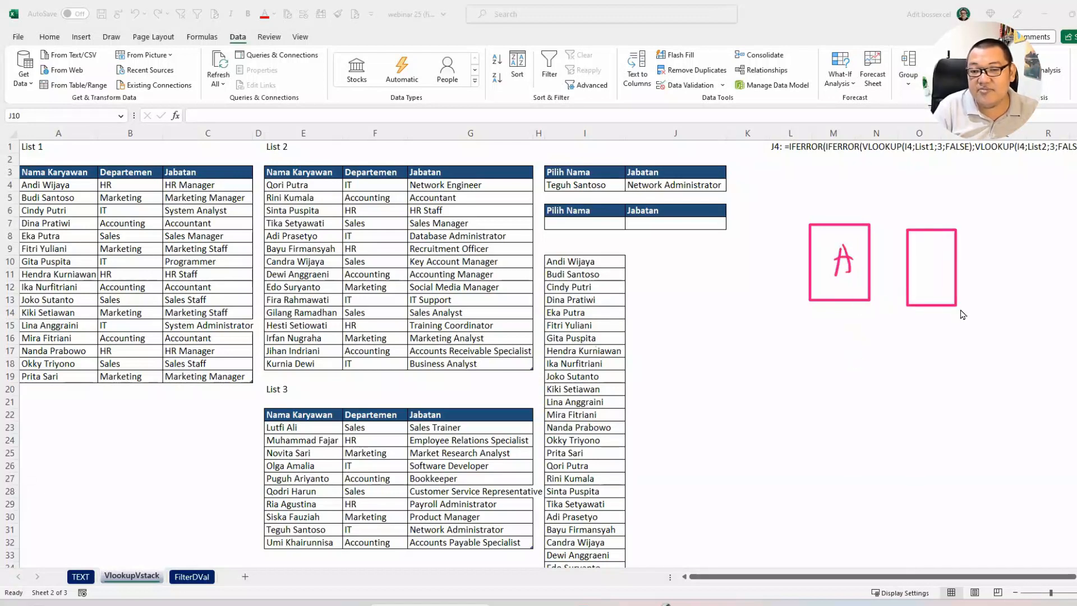
pyautogui.moveTo(931, 252); pyautogui.dragTo(932, 281)
pyautogui.moveTo(993, 230)
pyautogui.mouseDown()
pyautogui.moveTo(997, 296)
pyautogui.moveTo(1050, 307)
pyautogui.mouseUp()
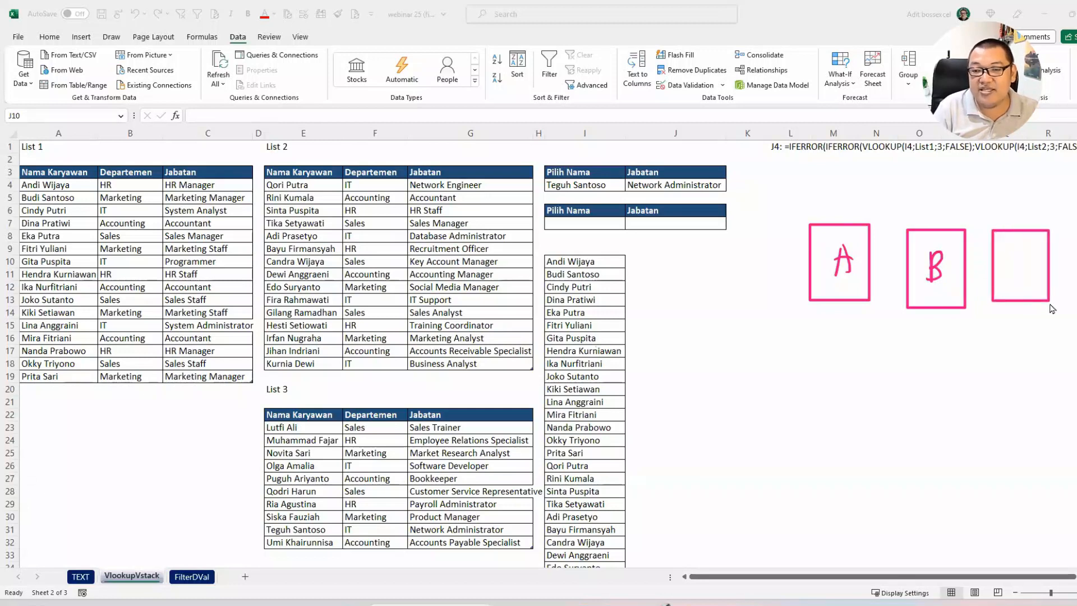
pyautogui.moveTo(1026, 257); pyautogui.dragTo(1026, 280)
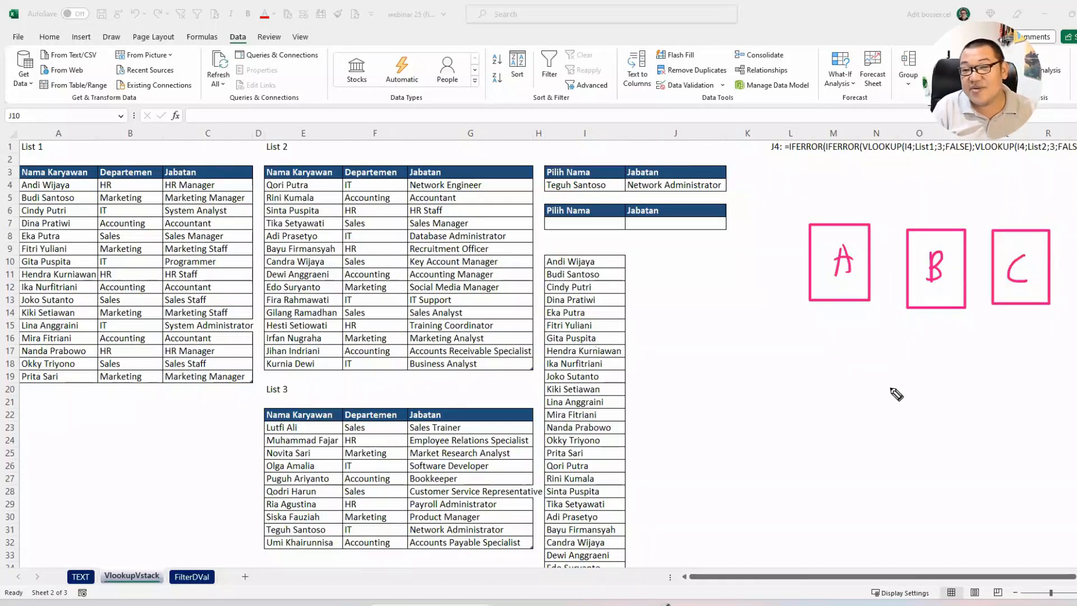
# Step: Handwrite the annotation "Stacking" below the boxes, with arrows branching to the letters V and H
pyautogui.moveTo(848, 370)
pyautogui.mouseDown()
pyautogui.moveTo(839, 393)
pyautogui.moveTo(858, 392)
pyautogui.mouseUp()
pyautogui.moveTo(850, 379); pyautogui.dragTo(884, 389)
pyautogui.moveTo(893, 380)
pyautogui.mouseDown()
pyautogui.moveTo(890, 389)
pyautogui.moveTo(914, 390)
pyautogui.moveTo(920, 405)
pyautogui.moveTo(826, 441)
pyautogui.moveTo(847, 437)
pyautogui.mouseUp()
pyautogui.click(938, 396)
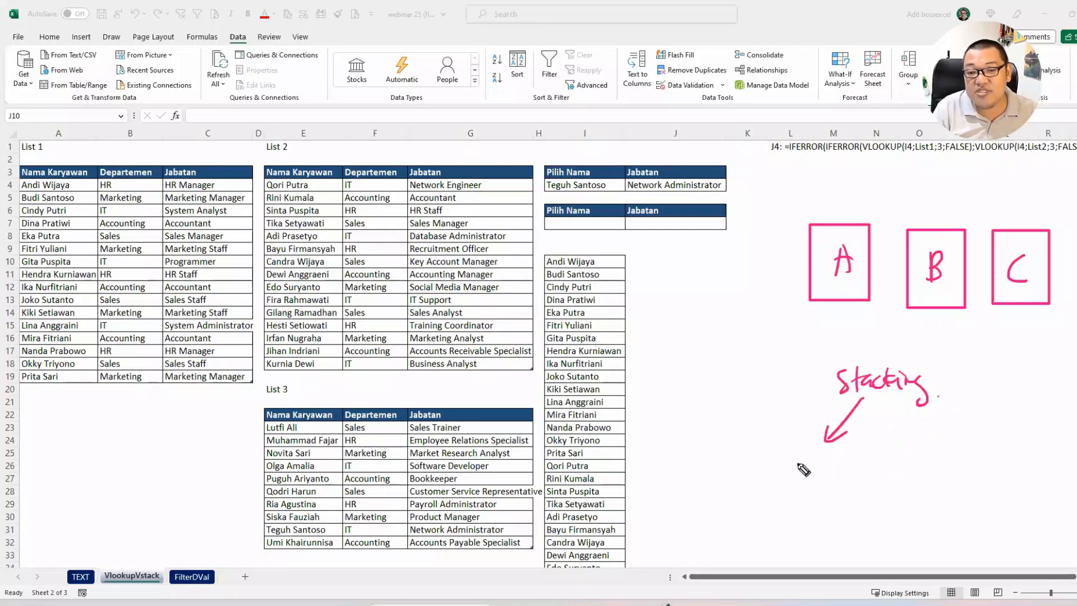
pyautogui.moveTo(782, 452)
pyautogui.mouseDown()
pyautogui.moveTo(801, 488)
pyautogui.moveTo(808, 457)
pyautogui.mouseUp()
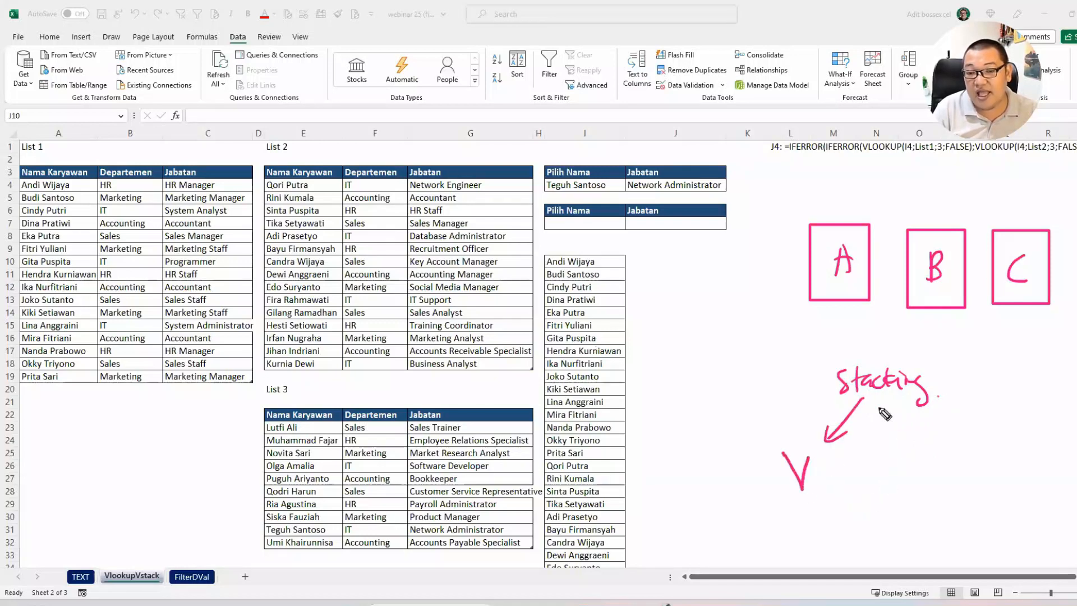
pyautogui.moveTo(878, 406); pyautogui.dragTo(900, 443)
pyautogui.moveTo(900, 427)
pyautogui.mouseDown()
pyautogui.moveTo(887, 441)
pyautogui.moveTo(896, 487)
pyautogui.mouseUp()
pyautogui.moveTo(895, 477); pyautogui.dragTo(912, 473)
pyautogui.moveTo(910, 457); pyautogui.dragTo(913, 493)
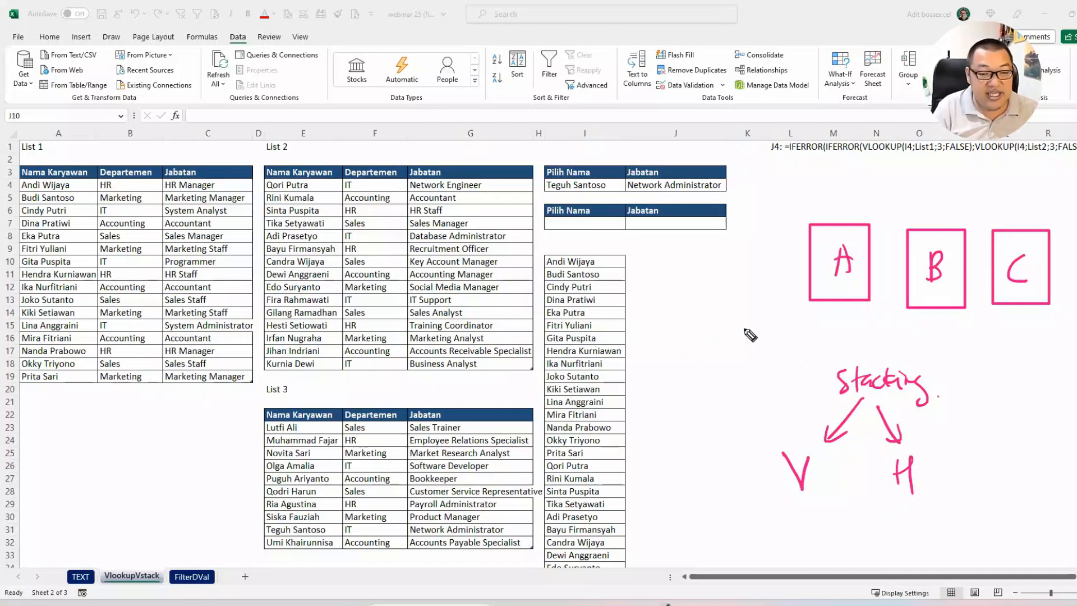
# Step: Sketch three boxes stacked vertically near the V and three boxes placed side by side near the H
pyautogui.moveTo(697, 289)
pyautogui.mouseDown()
pyautogui.moveTo(697, 331)
pyautogui.moveTo(735, 351)
pyautogui.moveTo(698, 352)
pyautogui.moveTo(702, 412)
pyautogui.moveTo(740, 357)
pyautogui.mouseUp()
pyautogui.moveTo(702, 421)
pyautogui.mouseDown()
pyautogui.moveTo(715, 480)
pyautogui.moveTo(701, 420)
pyautogui.mouseUp()
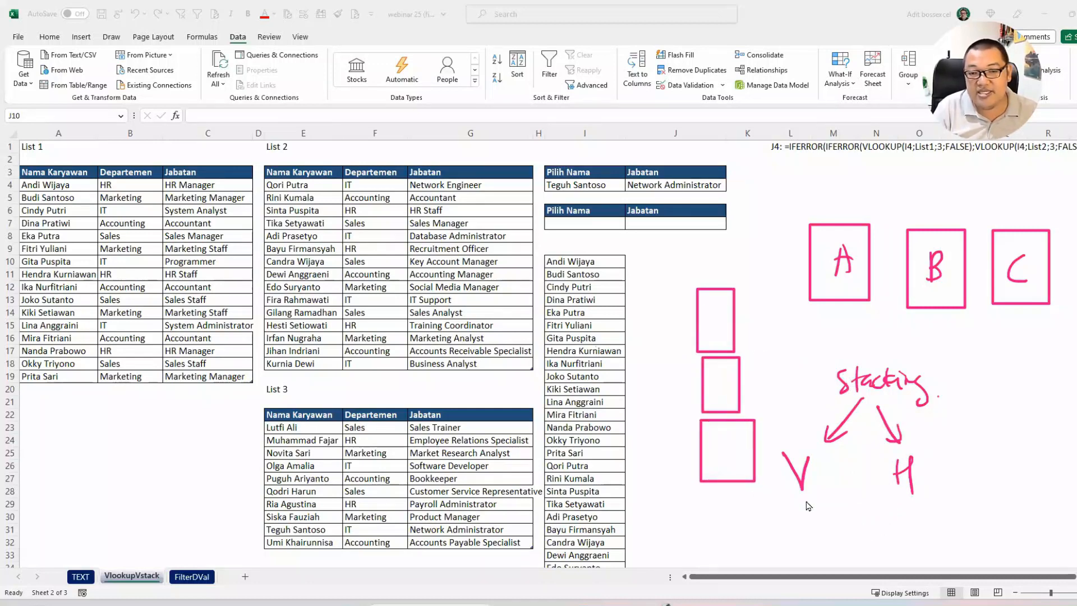
pyautogui.moveTo(946, 343)
pyautogui.mouseDown()
pyautogui.moveTo(946, 365)
pyautogui.moveTo(978, 408)
pyautogui.moveTo(978, 343)
pyautogui.moveTo(988, 403)
pyautogui.mouseUp()
pyautogui.moveTo(988, 349); pyautogui.dragTo(1018, 415)
pyautogui.moveTo(1024, 346)
pyautogui.mouseDown()
pyautogui.moveTo(1024, 384)
pyautogui.moveTo(1069, 417)
pyautogui.mouseUp()
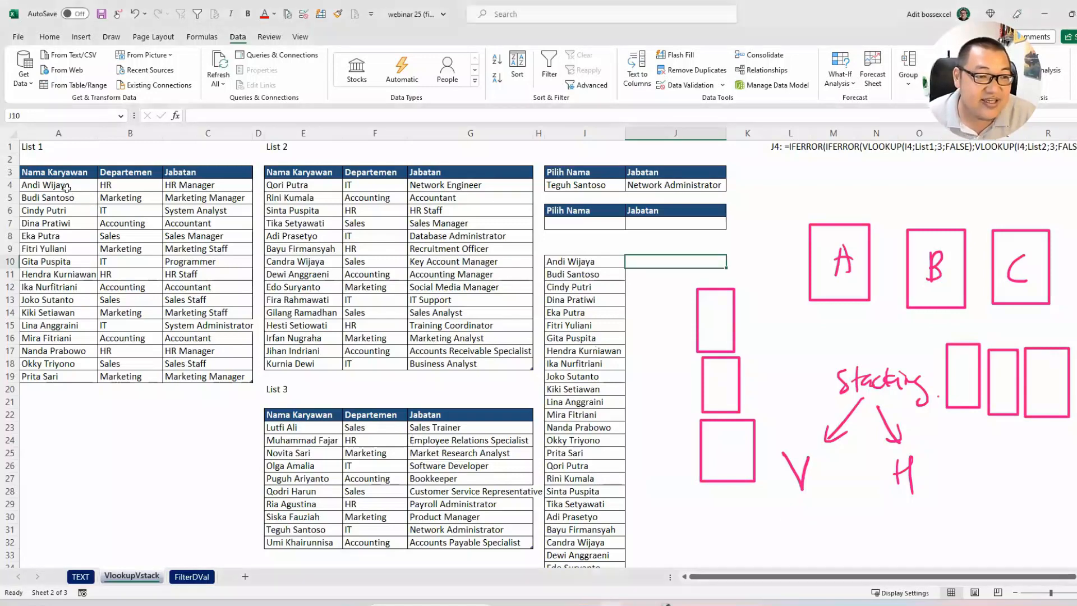
# Step: Point out the Nama Karyawan columns of List 1, List 2 and List 3 and the target range in column J, and clear the annotations
pyautogui.moveTo(67, 185); pyautogui.dragTo(74, 370)
pyautogui.click(302, 186)
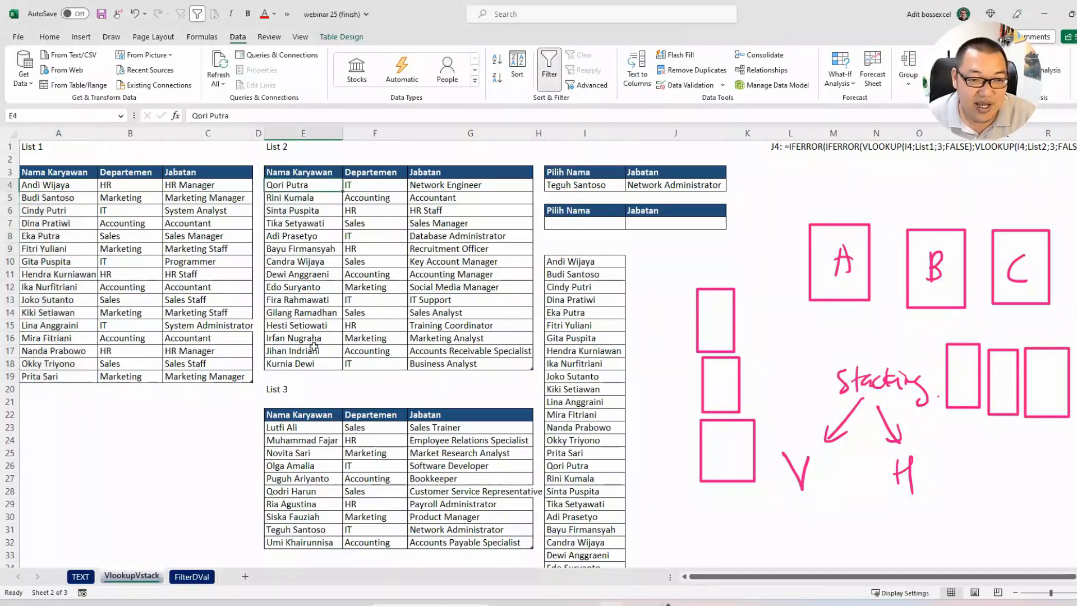
pyautogui.keyDown('shift'); pyautogui.click(303, 363); pyautogui.keyUp('shift')
pyautogui.click(303, 427)
pyautogui.keyDown('shift'); pyautogui.click(303, 517); pyautogui.keyUp('shift')
pyautogui.moveTo(650, 261); pyautogui.dragTo(653, 564)
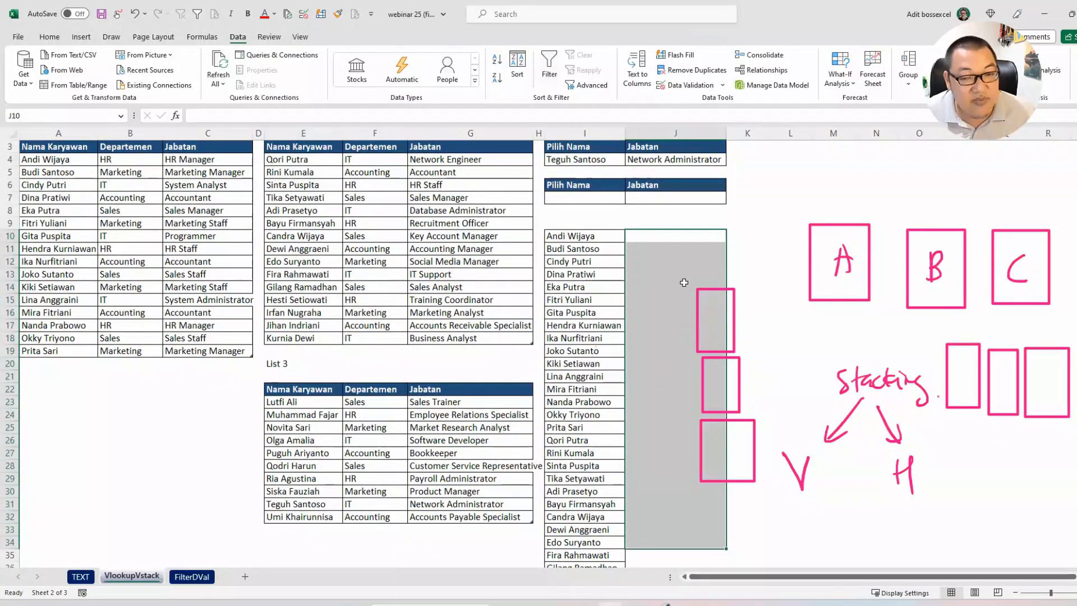
pyautogui.press('Escape')
# Step: Enter a VSTACK formula in J10 that stacks the employee names from A4:A19, E4:E18 and E23:E32
pyautogui.click(684, 238)
pyautogui.scroll(1, 683, 241)
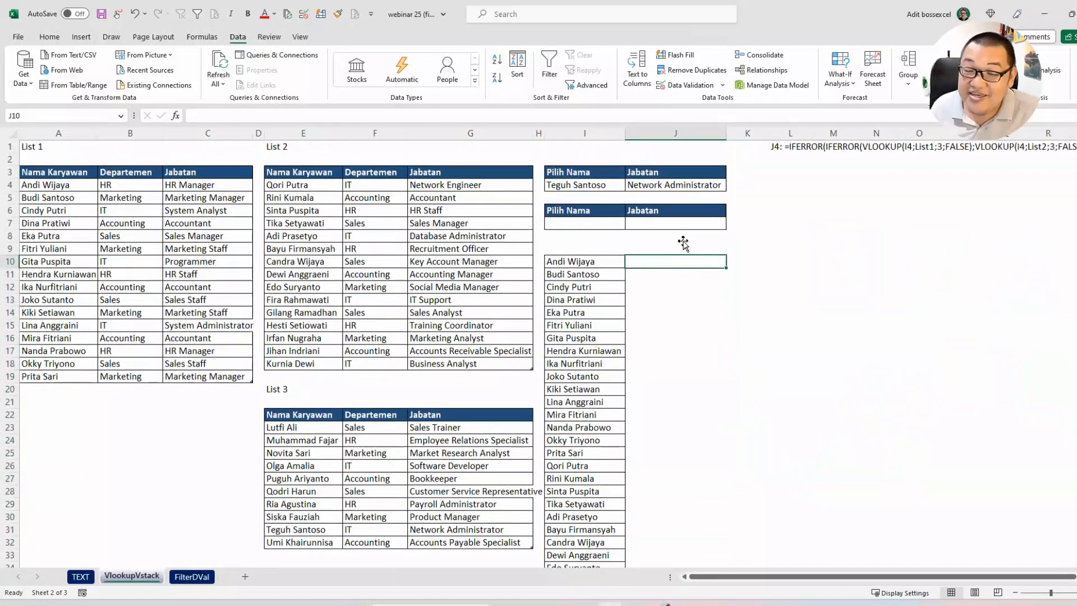
pyautogui.write('=vs')
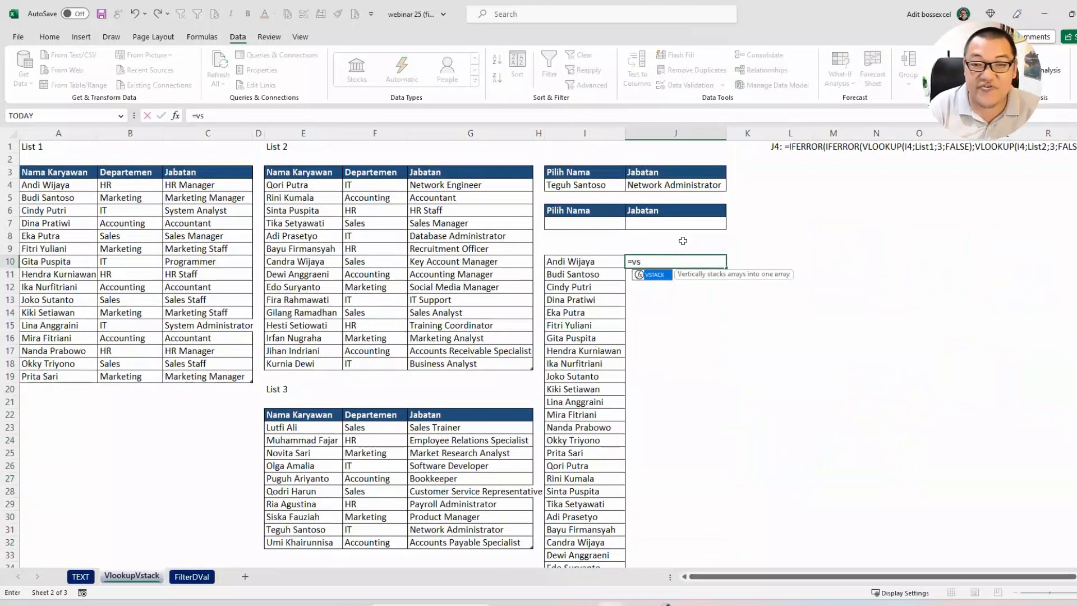
pyautogui.write('t')
pyautogui.press('Tab')
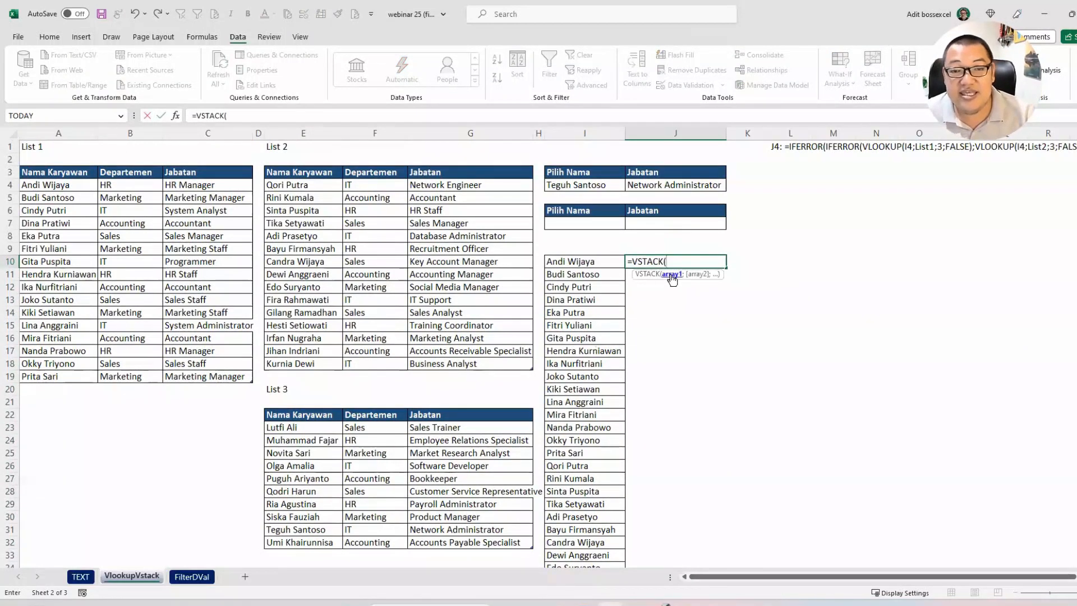
pyautogui.moveTo(75, 180); pyautogui.dragTo(79, 376)
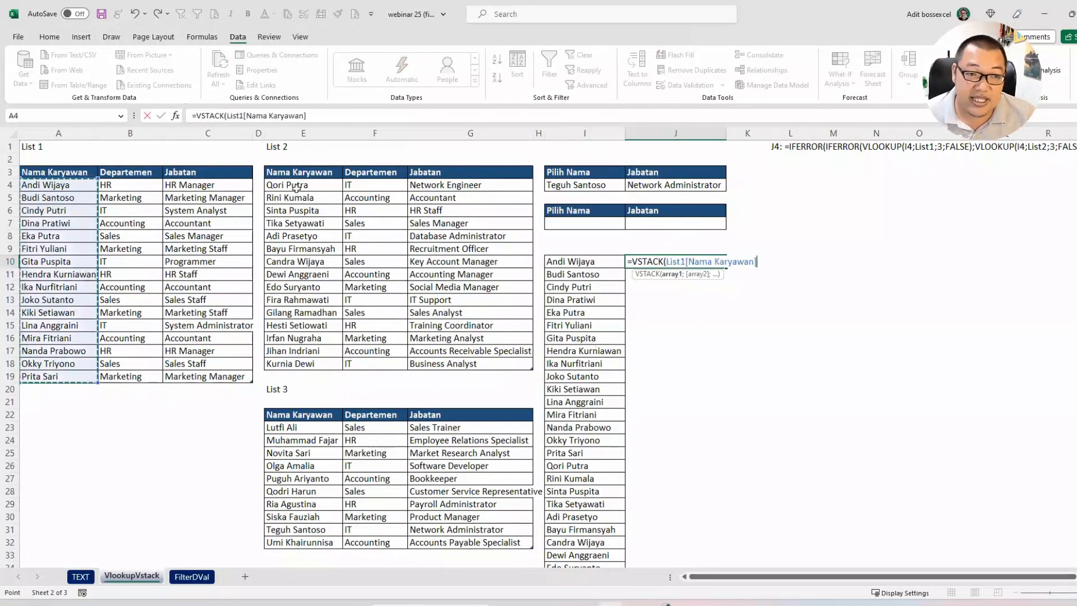
pyautogui.write(';')
pyautogui.moveTo(295, 185); pyautogui.dragTo(305, 368)
pyautogui.write(';')
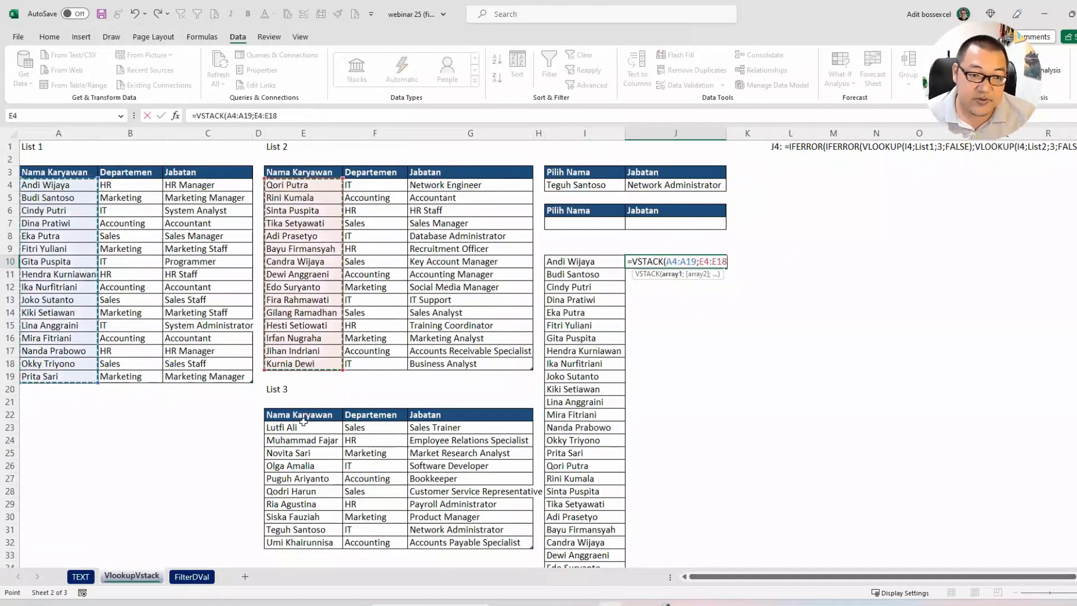
pyautogui.moveTo(295, 427); pyautogui.dragTo(292, 532)
pyautogui.press('Return')
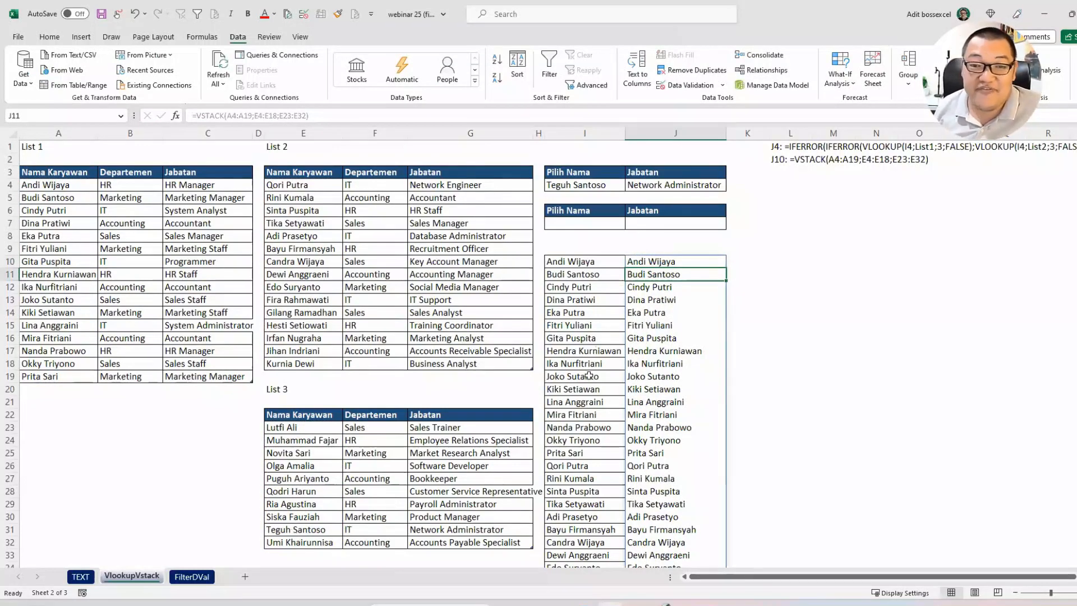
pyautogui.click(583, 220)
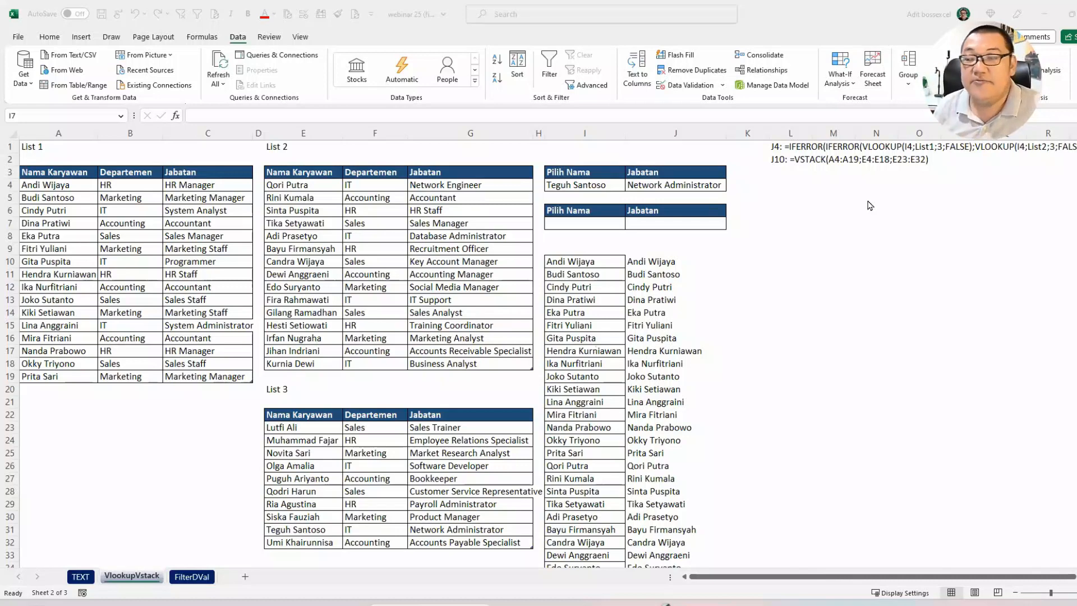
pyautogui.hotkey('alt', 'Tab')
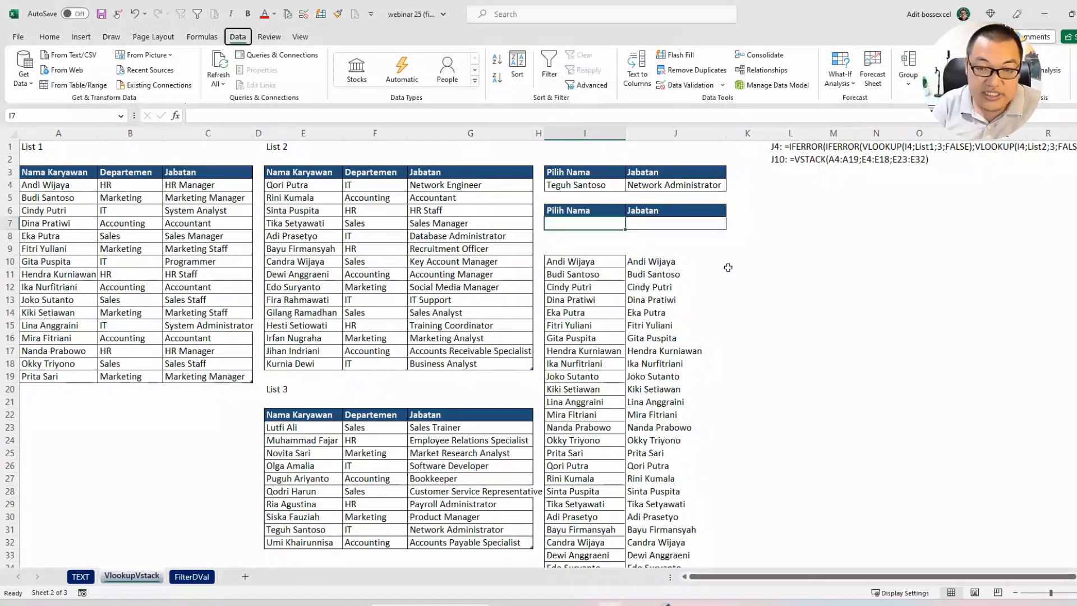
pyautogui.hotkey('alt', 'a')
pyautogui.press('v')
pyautogui.press('v')
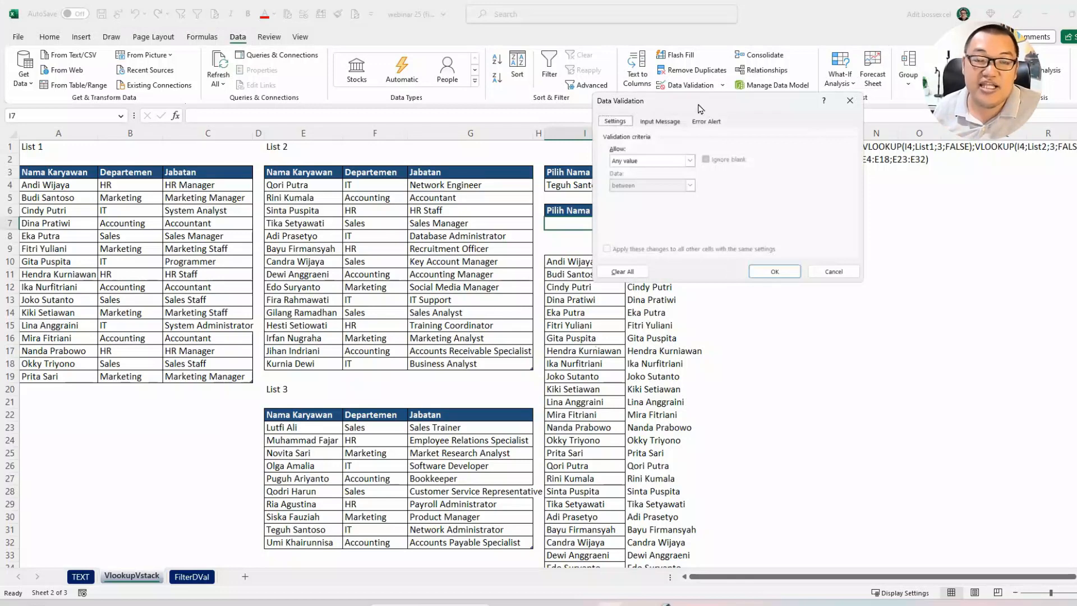
pyautogui.moveTo(700, 109); pyautogui.dragTo(591, 228)
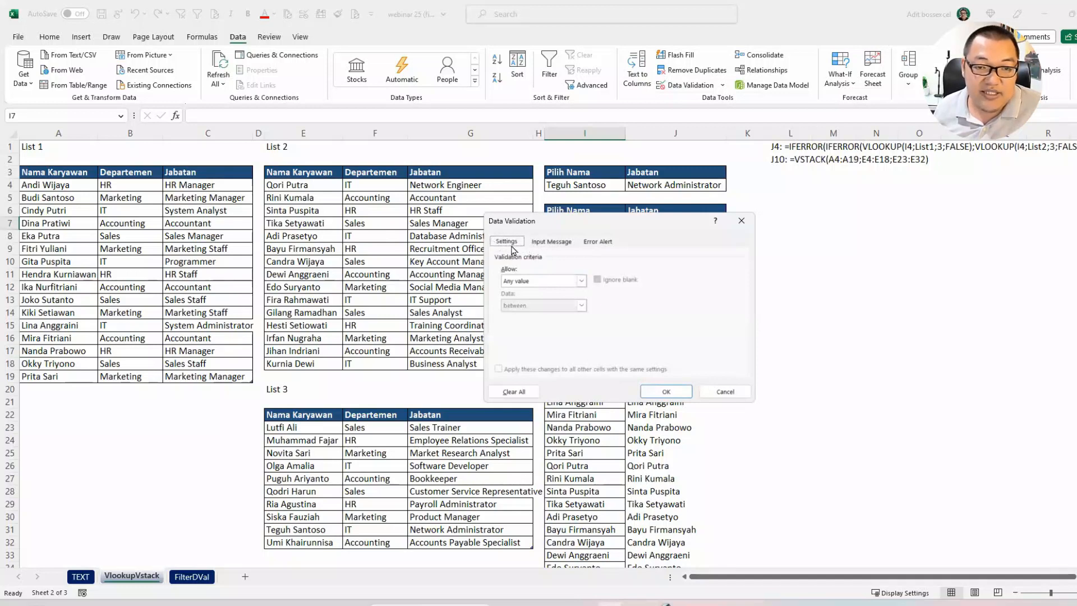
pyautogui.press('capslock')
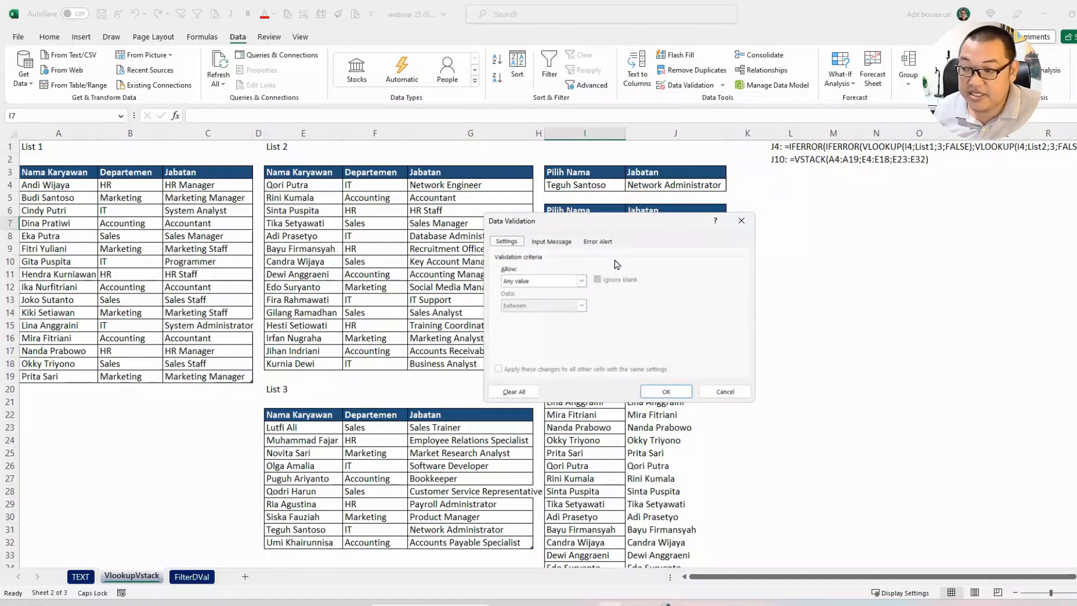
pyautogui.press('capslock')
pyautogui.press('Tab')
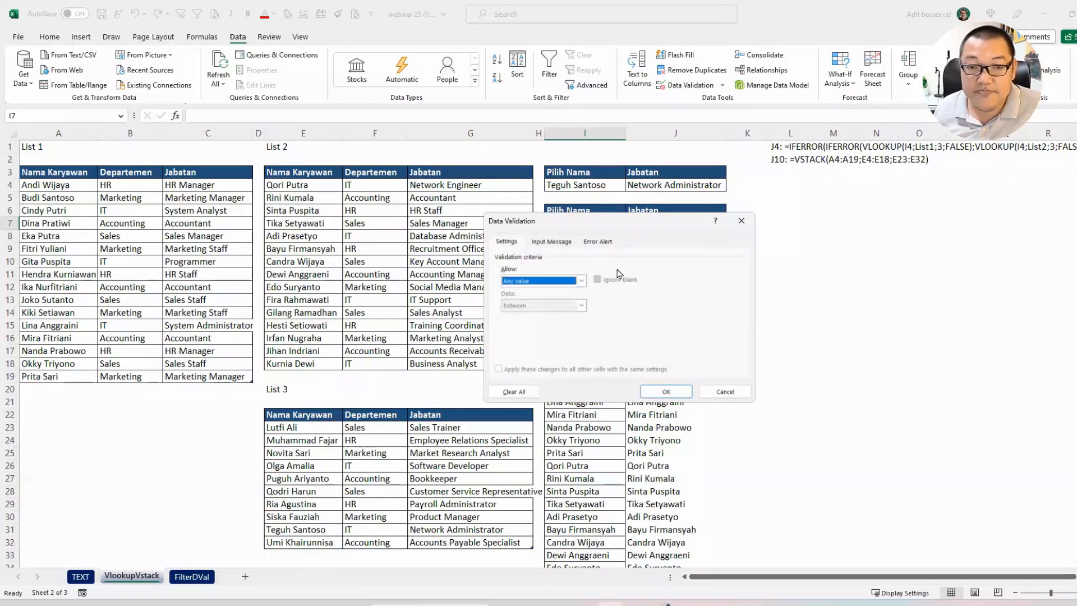
pyautogui.click(581, 280)
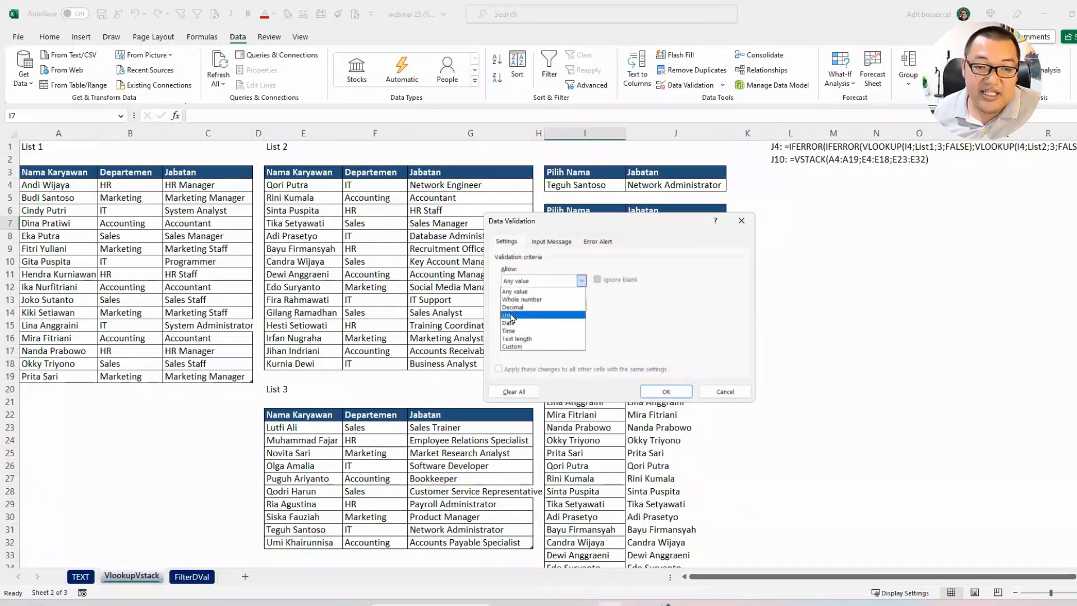
pyautogui.click(582, 281)
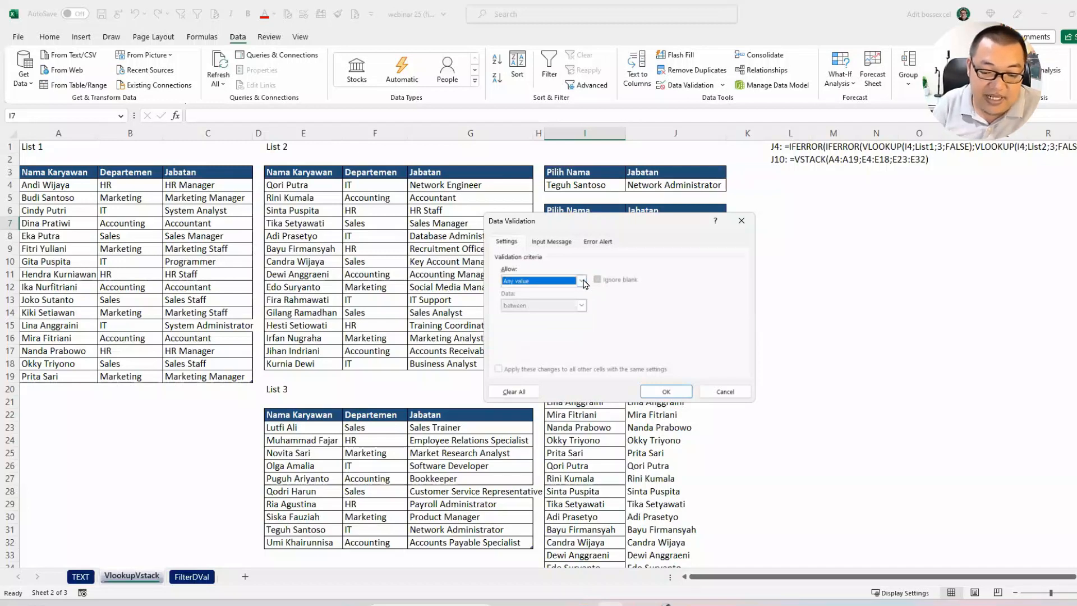
pyautogui.click(582, 281)
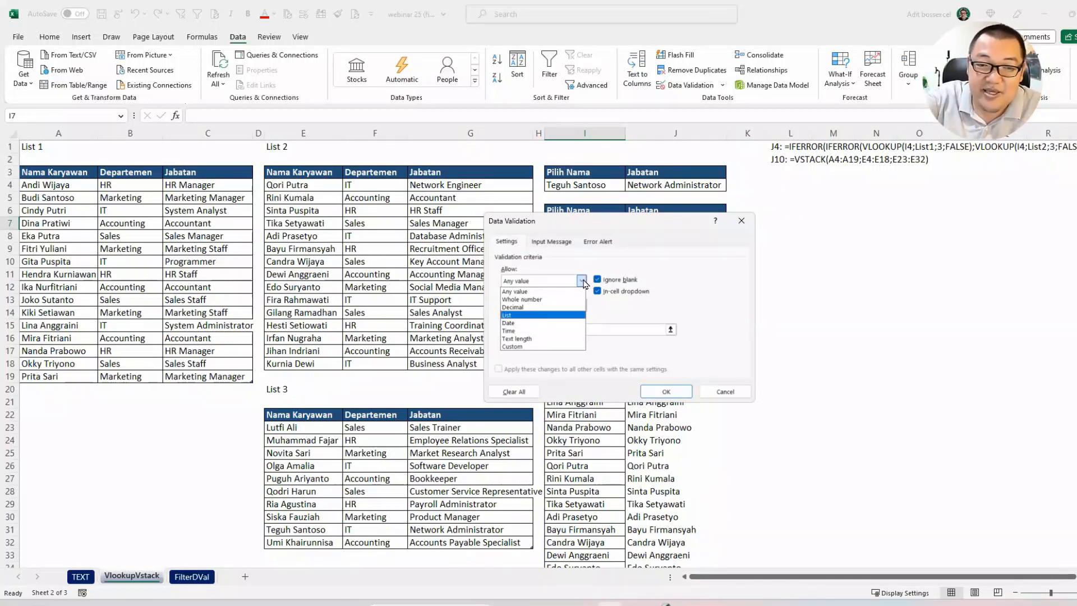
pyautogui.click(539, 315)
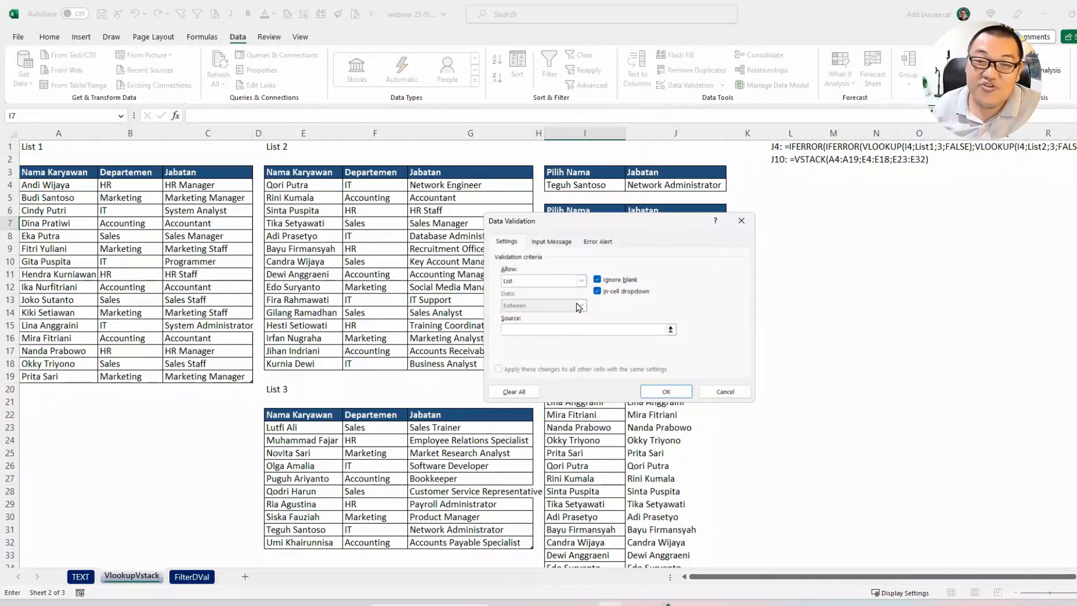
pyautogui.press('Escape')
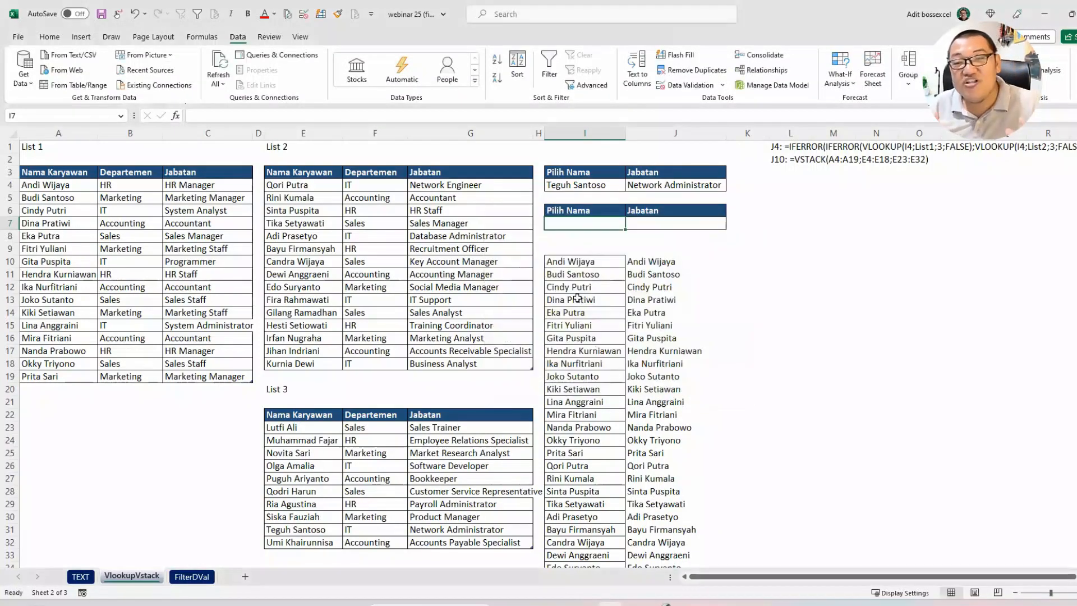
# Step: Apply List data validation to I7 with the spill reference =$J$10# as source, and open the cell's dropdown to check the names
pyautogui.hotkey('alt', 'a')
pyautogui.press('v')
pyautogui.press('v')
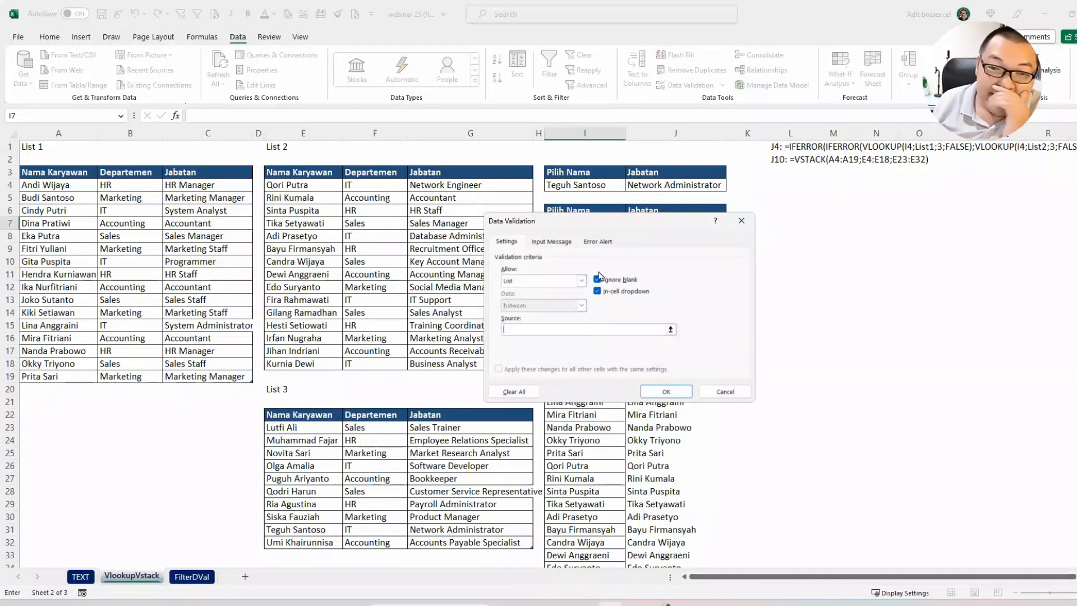
pyautogui.moveTo(617, 222); pyautogui.dragTo(871, 184)
pyautogui.click(668, 261)
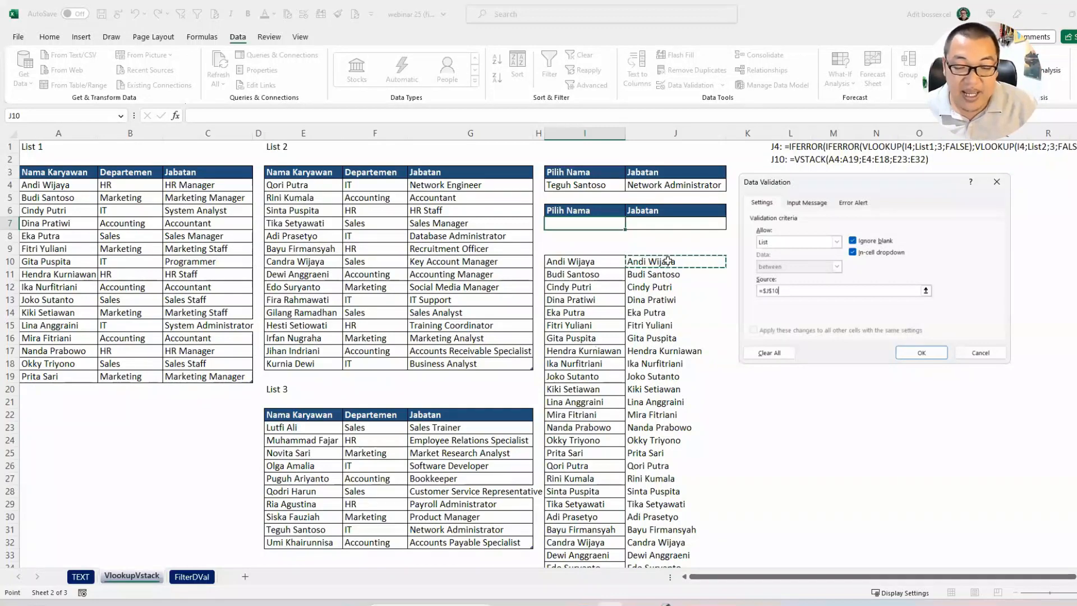
pyautogui.write('#')
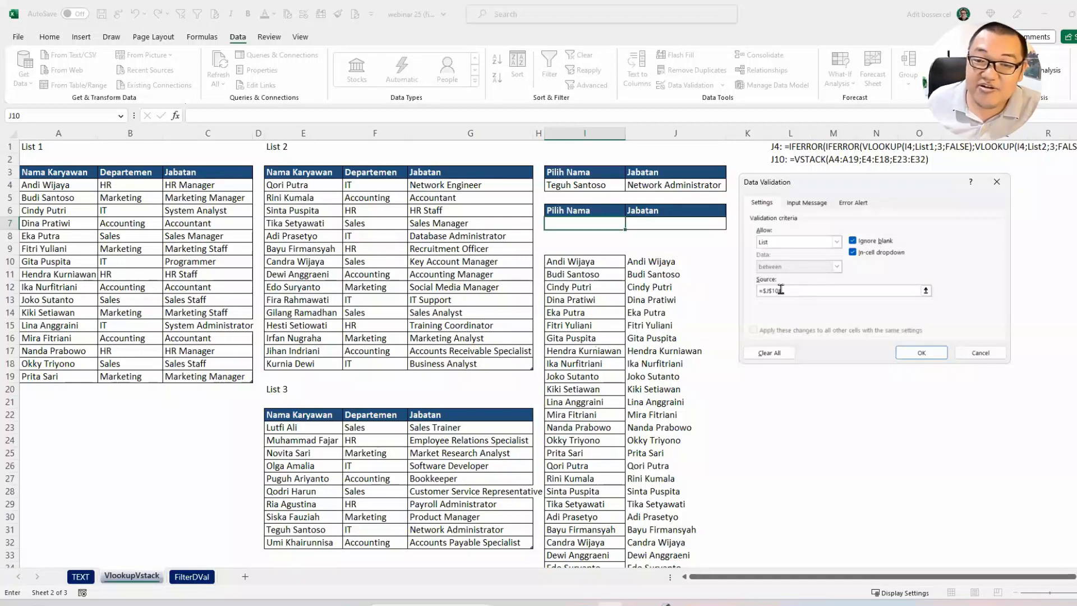
pyautogui.moveTo(782, 289); pyautogui.dragTo(751, 291)
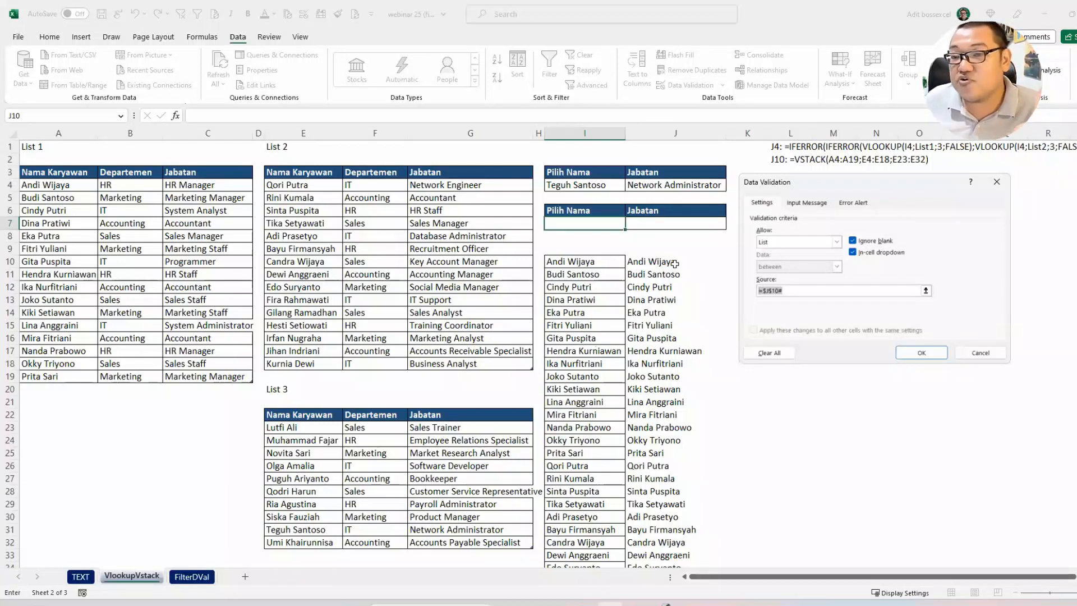
pyautogui.click(804, 289)
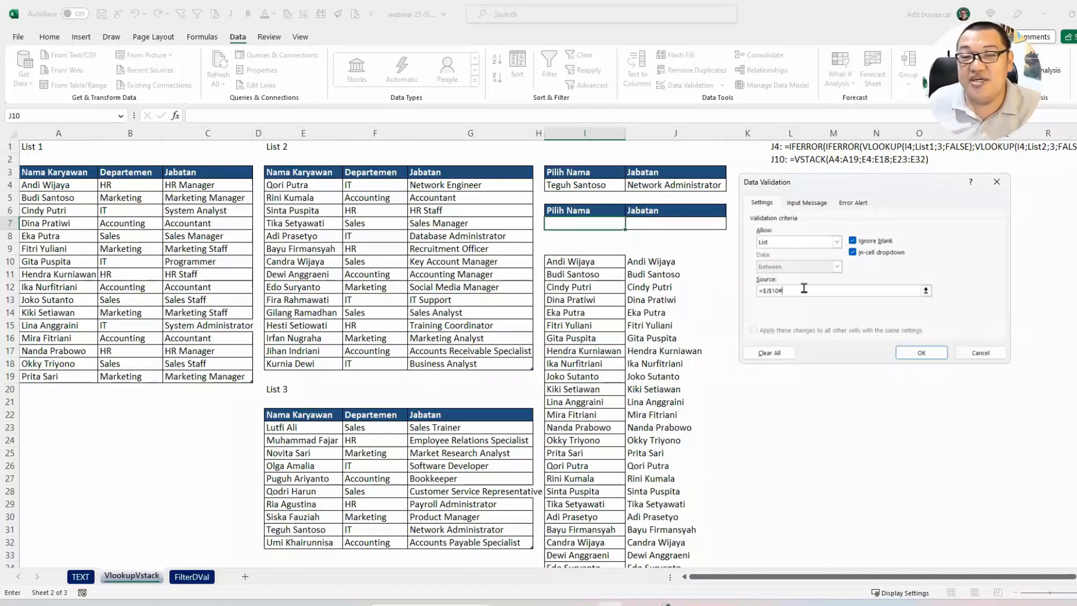
pyautogui.click(903, 348)
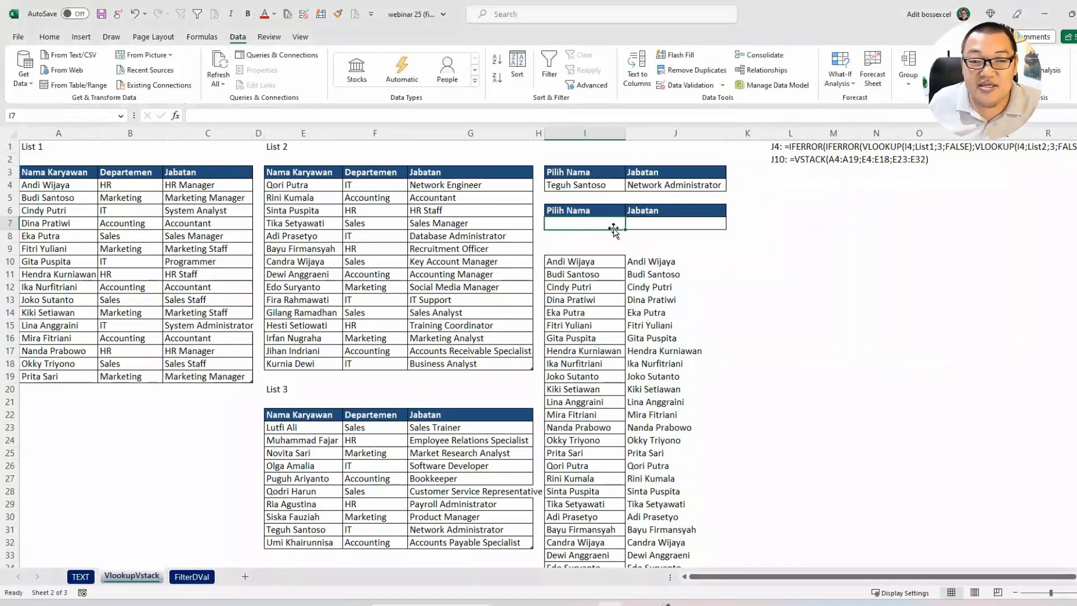
pyautogui.click(630, 224)
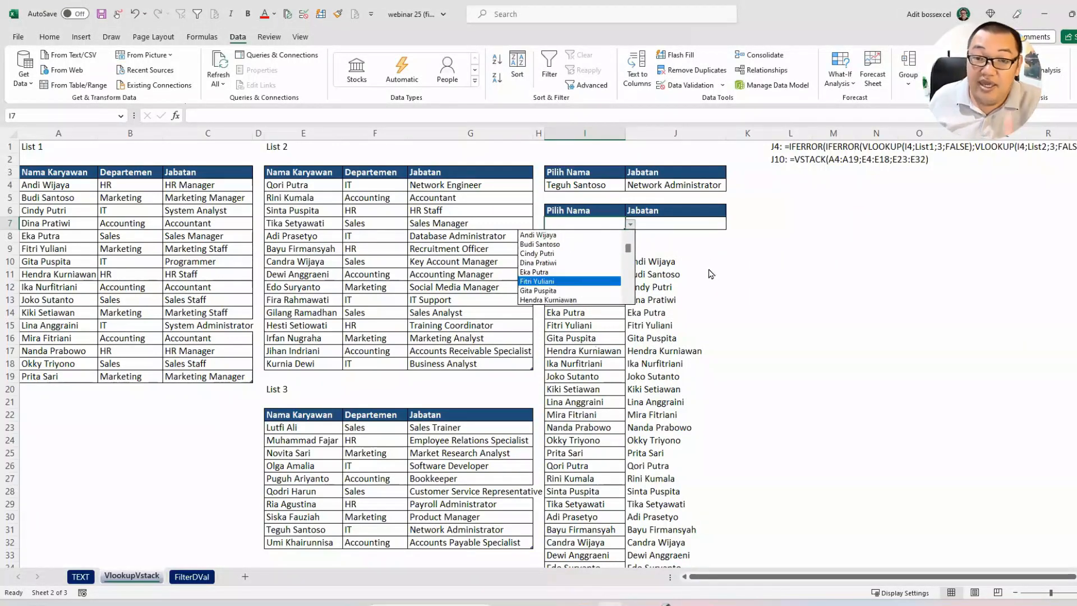
# Step: Append "nto" to the employee name in A4 and pick that employee from the dropdown in I7
pyautogui.press('Escape')
pyautogui.click(87, 185)
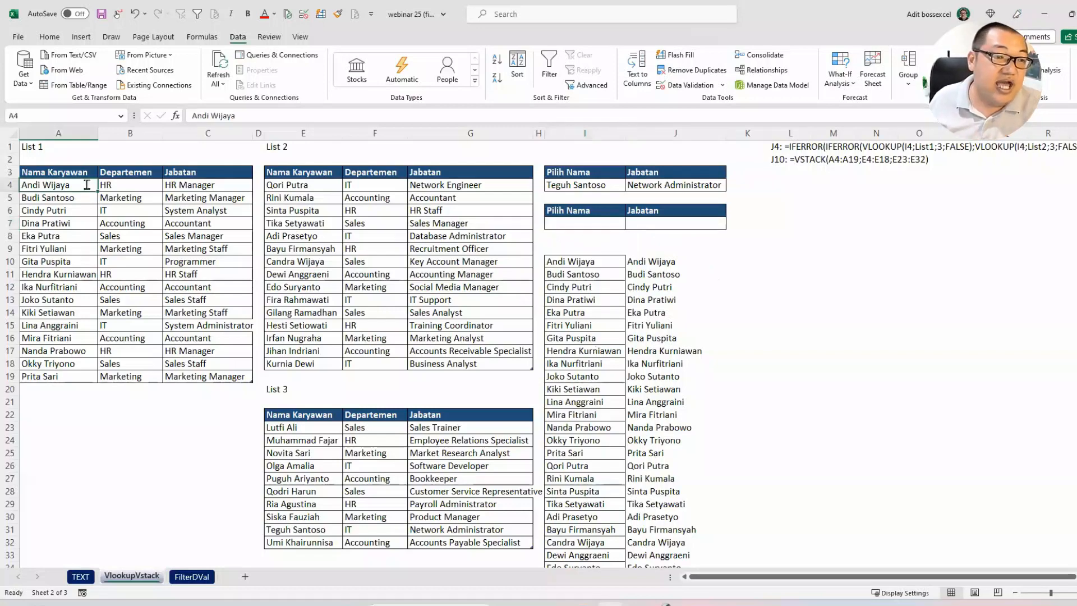
pyautogui.doubleClick(87, 185)
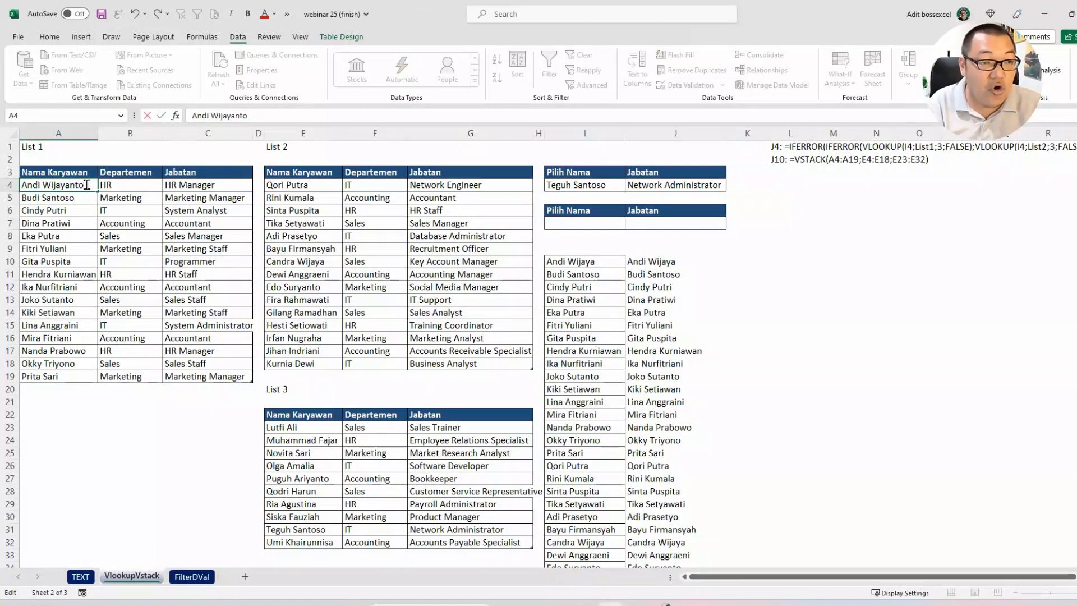
pyautogui.press('Return')
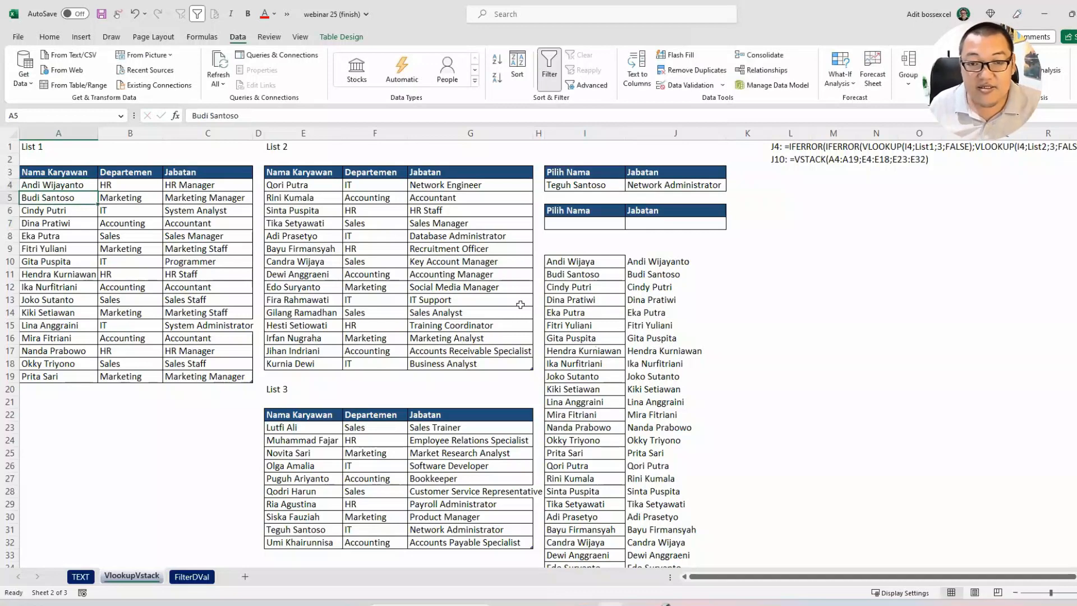
pyautogui.click(665, 262)
pyautogui.click(611, 223)
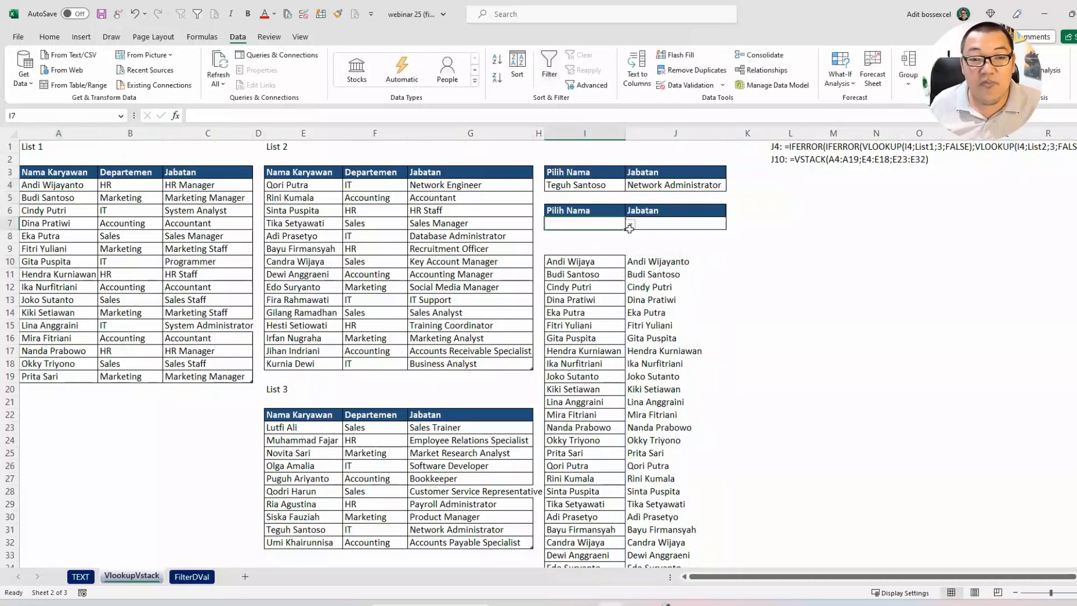
pyautogui.click(630, 224)
pyautogui.click(605, 236)
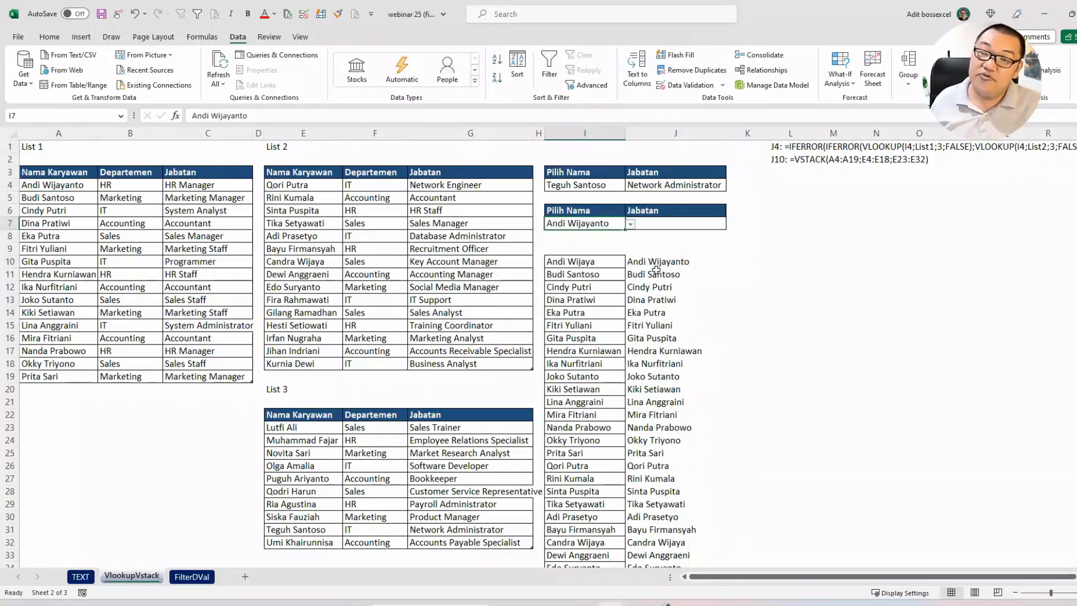
# Step: Restore the original employee name in A4 and pick that employee again from the dropdown in I7
pyautogui.doubleClick(85, 185)
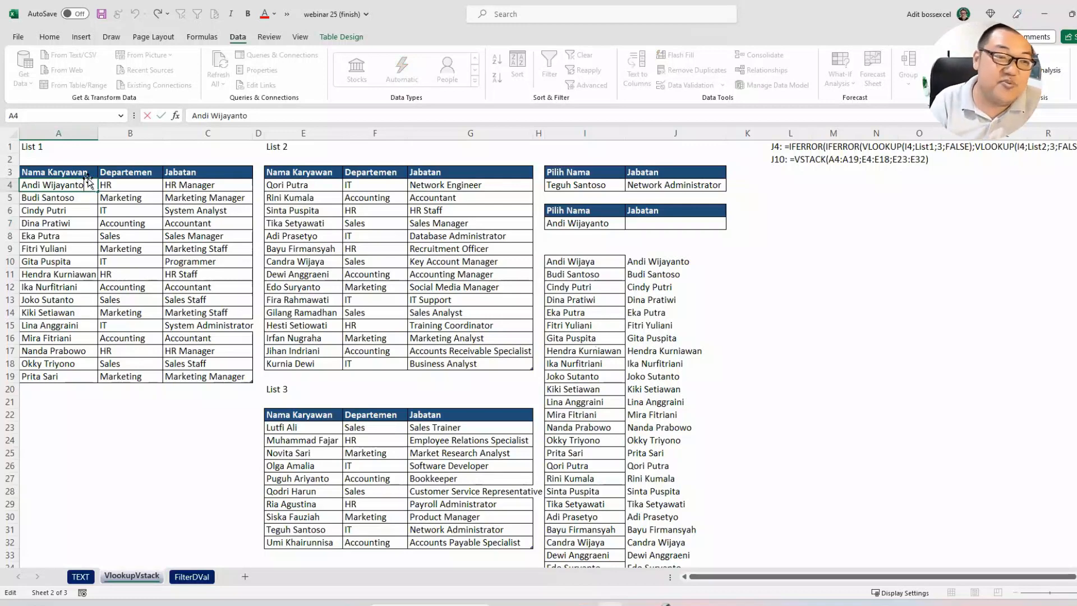
pyautogui.press('Return')
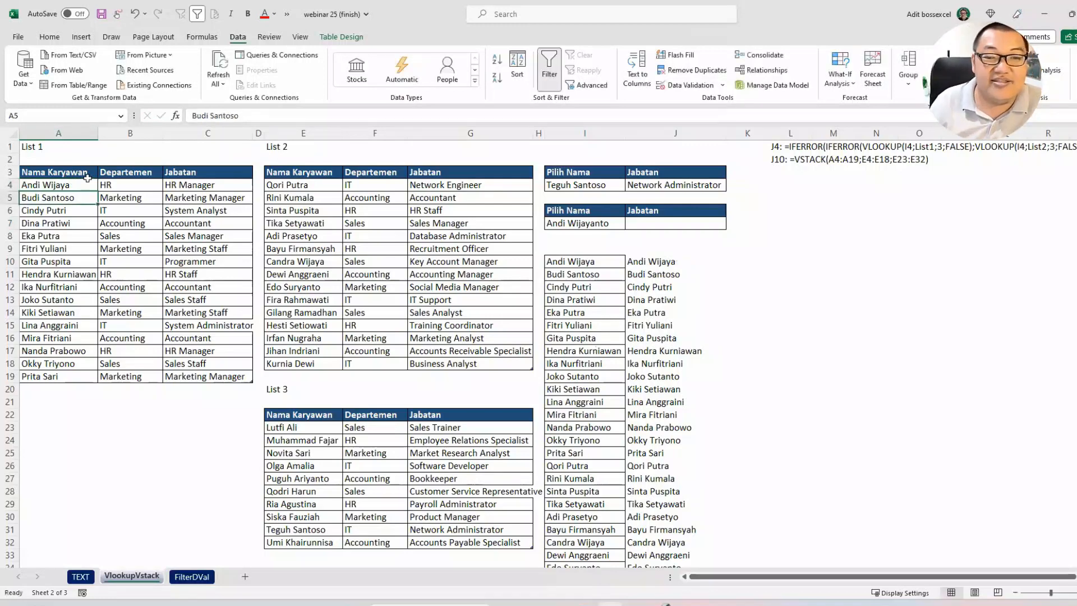
pyautogui.click(601, 222)
pyautogui.click(631, 225)
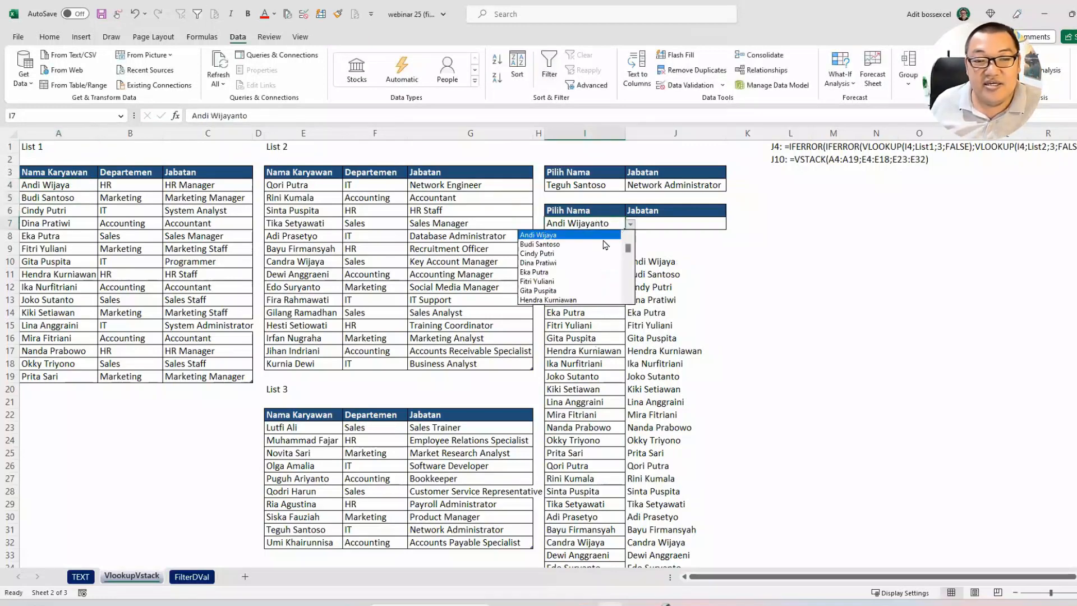
pyautogui.click(561, 234)
# Step: Choose the List 3 employee from E31 in the I7 dropdown
pyautogui.click(629, 226)
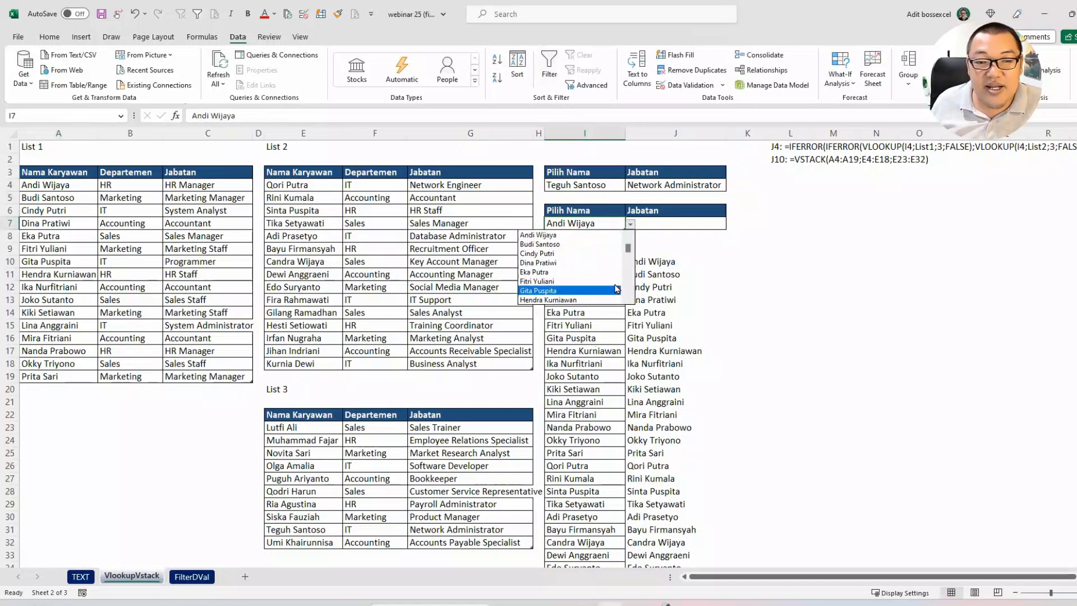
pyautogui.scroll(-10, 596, 294)
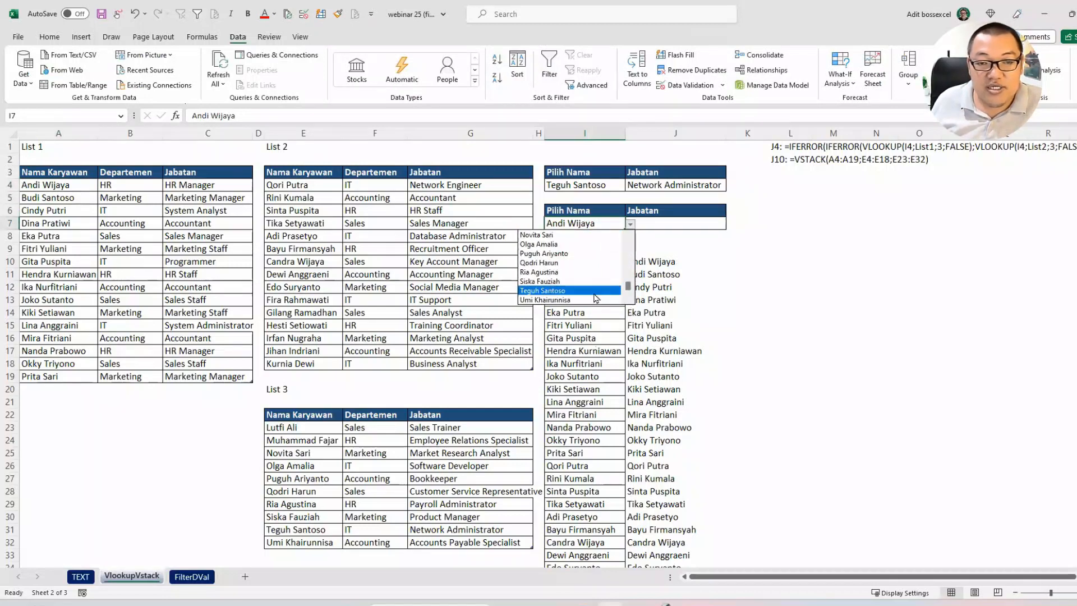
pyautogui.click(583, 291)
pyautogui.click(701, 230)
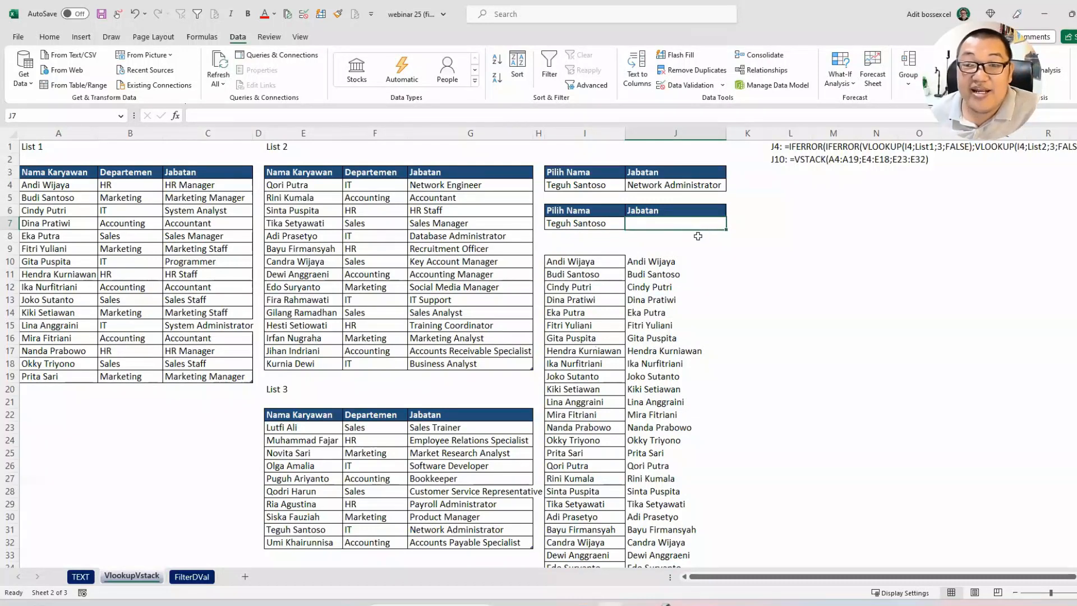
# Step: Begin a VSTACK formula in the empty helper cell L10
pyautogui.click(787, 265)
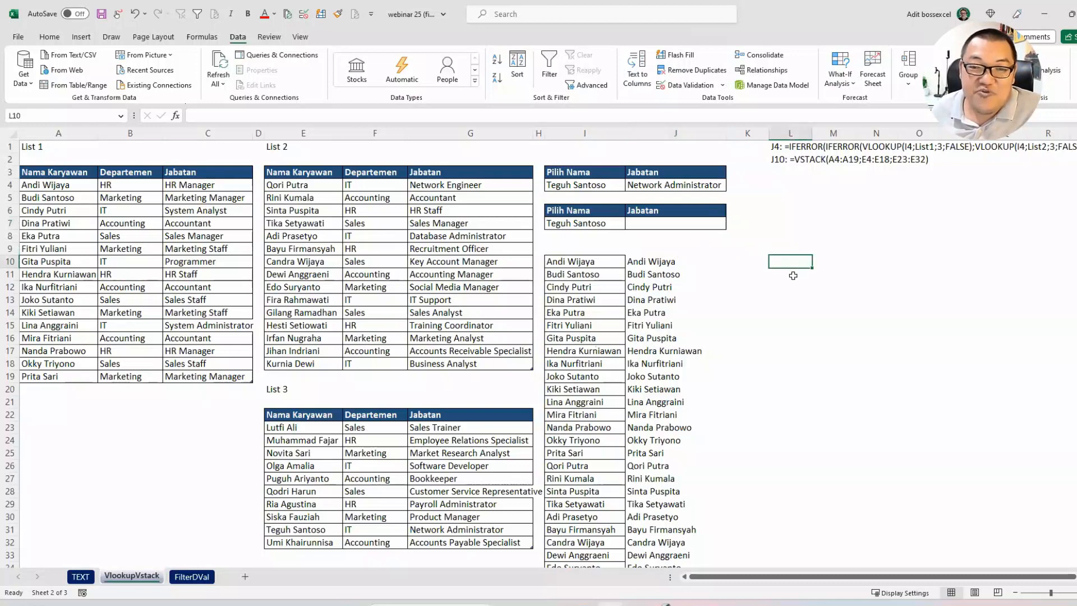
pyautogui.moveTo(647, 268); pyautogui.dragTo(654, 339)
pyautogui.click(790, 250)
pyautogui.click(803, 262)
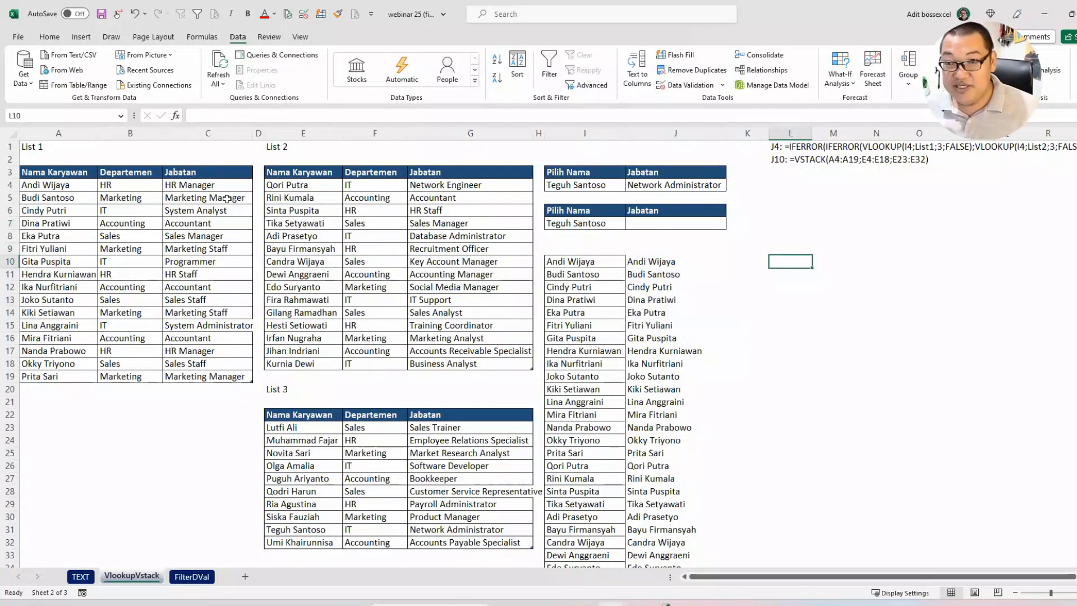
pyautogui.write('=vst')
pyautogui.press('Tab')
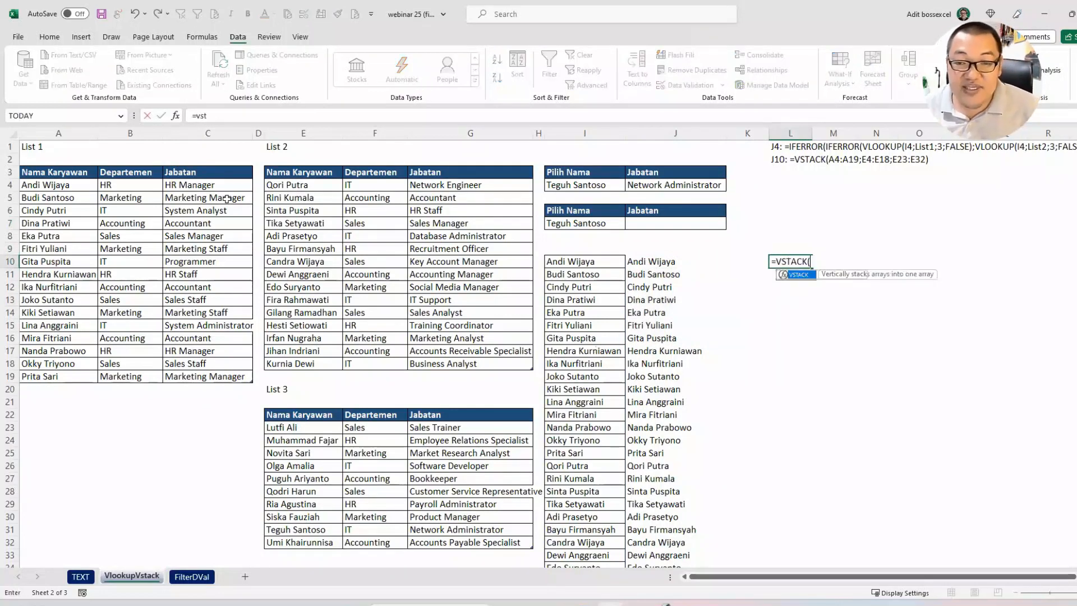
pyautogui.moveTo(56, 186); pyautogui.dragTo(212, 373)
pyautogui.write(';')
pyautogui.moveTo(292, 185); pyautogui.dragTo(492, 366)
pyautogui.write(';')
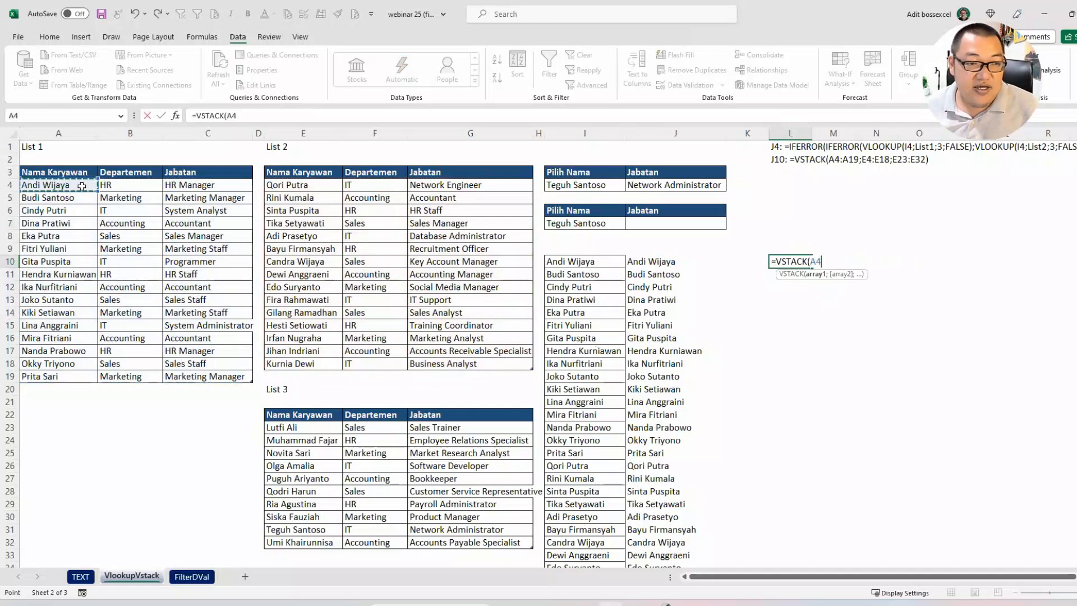
pyautogui.moveTo(81, 191)
pyautogui.mouseDown()
pyautogui.moveTo(120, 207)
pyautogui.moveTo(78, 192)
pyautogui.mouseUp()
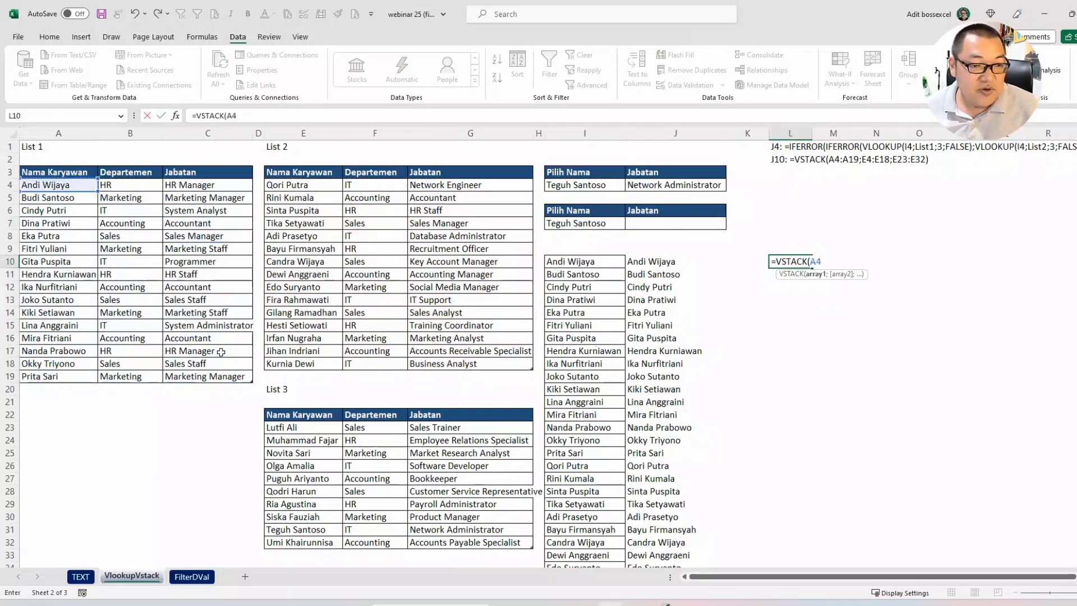
pyautogui.press('BackSpace')
pyautogui.press('BackSpace')
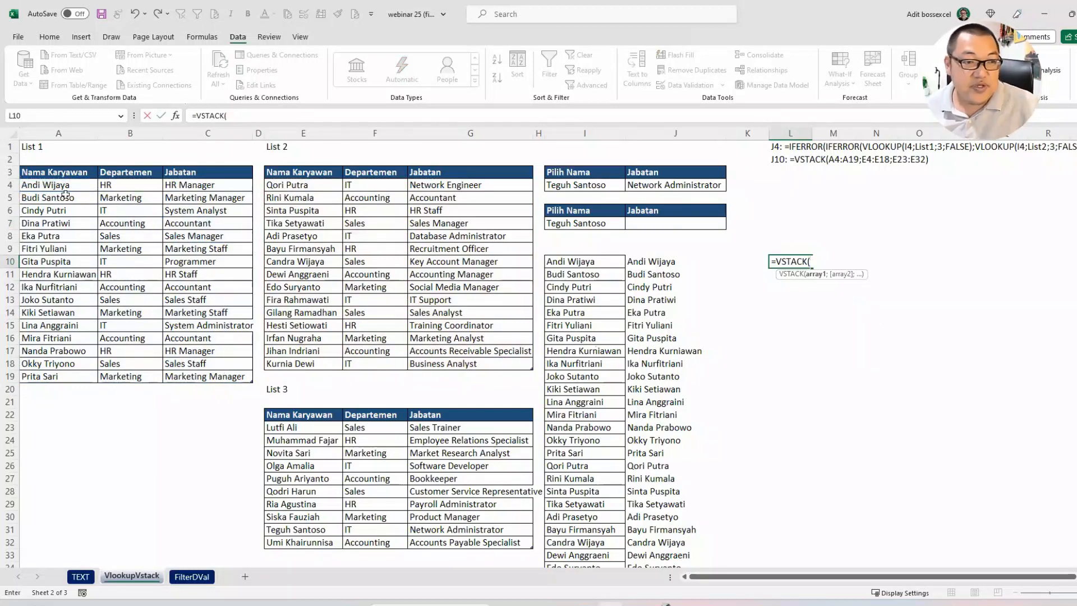
# Step: Complete the VSTACK formula in L10 with the full three-column ranges A4:C19, E4:G18 and E23:G32
pyautogui.moveTo(74, 189); pyautogui.dragTo(233, 378)
pyautogui.write(';')
pyautogui.moveTo(303, 185); pyautogui.dragTo(493, 363)
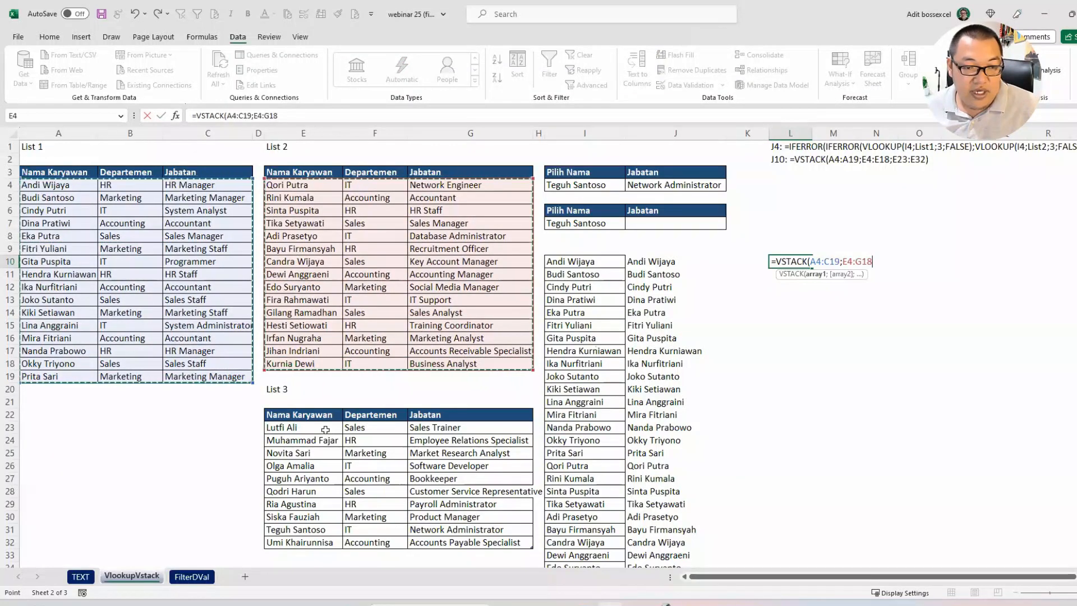
pyautogui.write(';')
pyautogui.moveTo(335, 431); pyautogui.dragTo(483, 538)
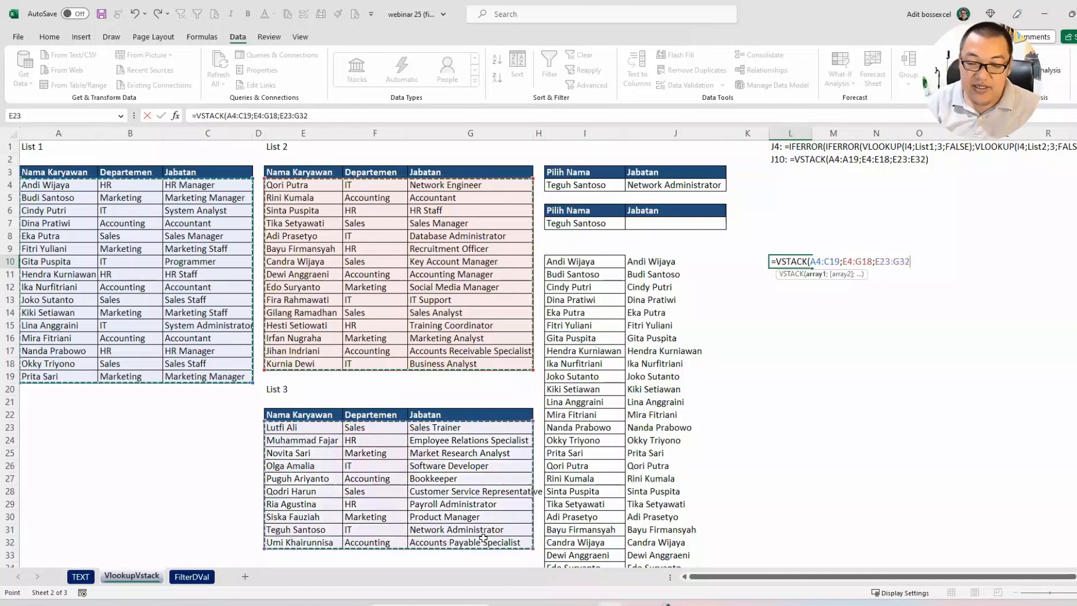
pyautogui.write(')')
pyautogui.press('Return')
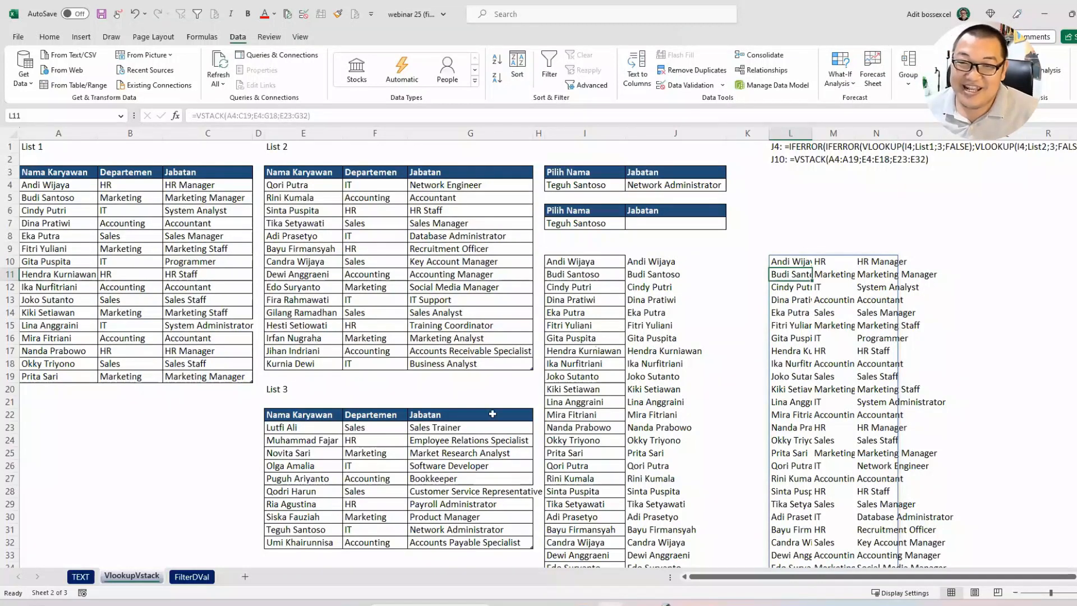
# Step: Copy the VSTACK expression from L10 without its equals sign, and clear L10
pyautogui.click(779, 259)
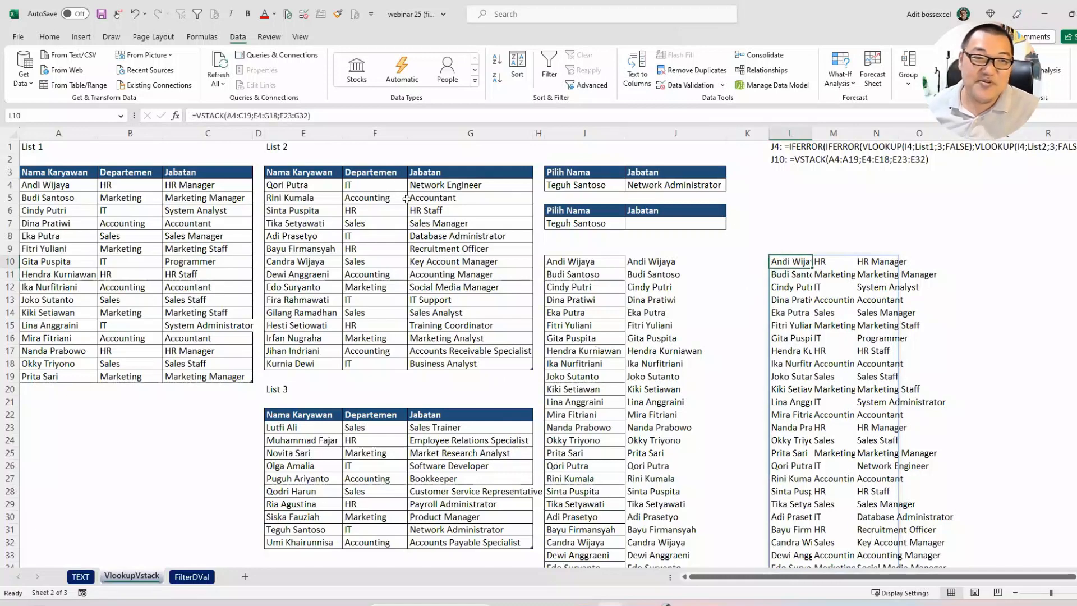
pyautogui.moveTo(311, 116); pyautogui.dragTo(196, 116)
pyautogui.hotkey('ctrl', 'c')
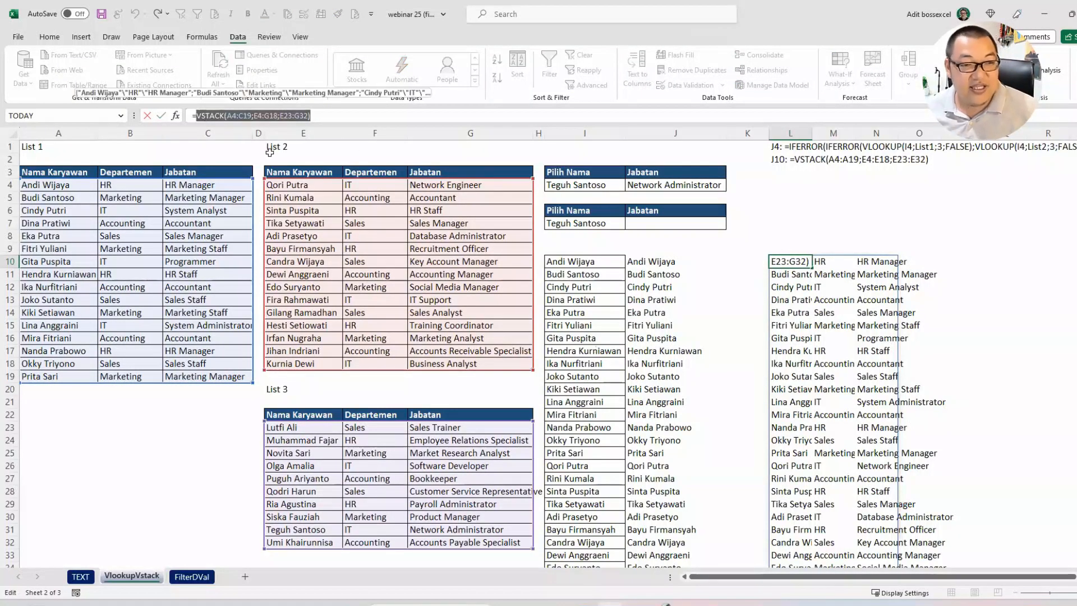
pyautogui.press('Escape')
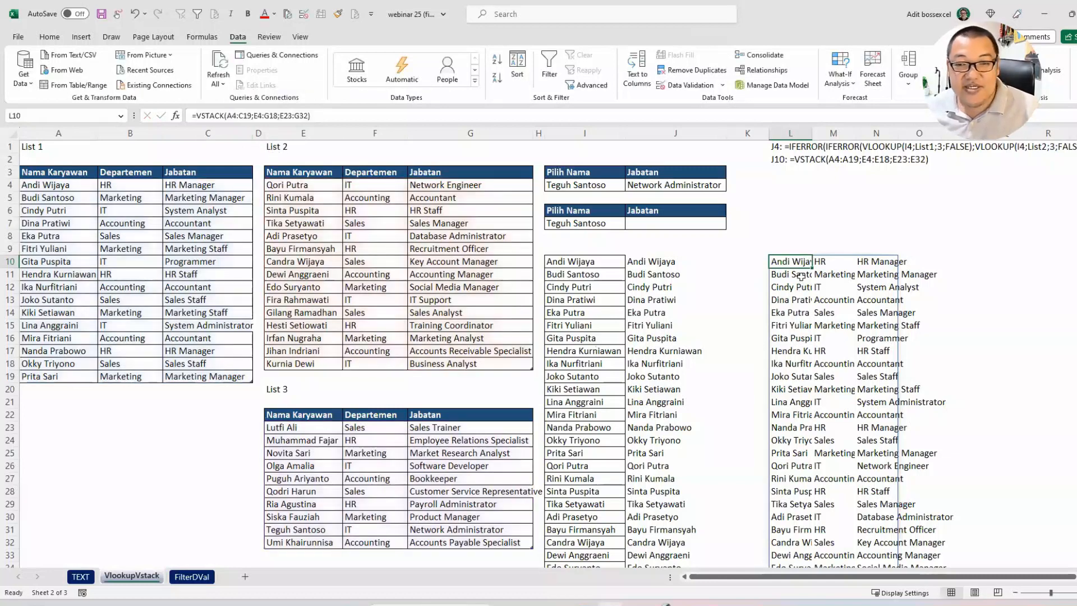
pyautogui.press('Delete')
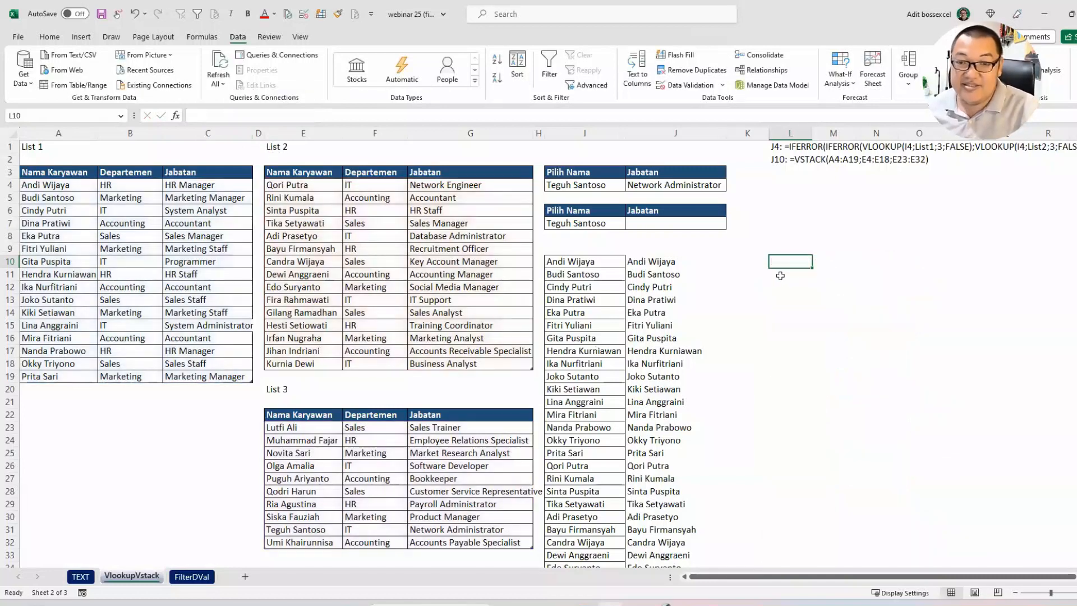
# Step: Start a VLOOKUP formula in J7 with I7 as lookup value and the copied VSTACK expression as table array
pyautogui.click(678, 227)
pyautogui.doubleClick(677, 226)
pyautogui.write('=vl')
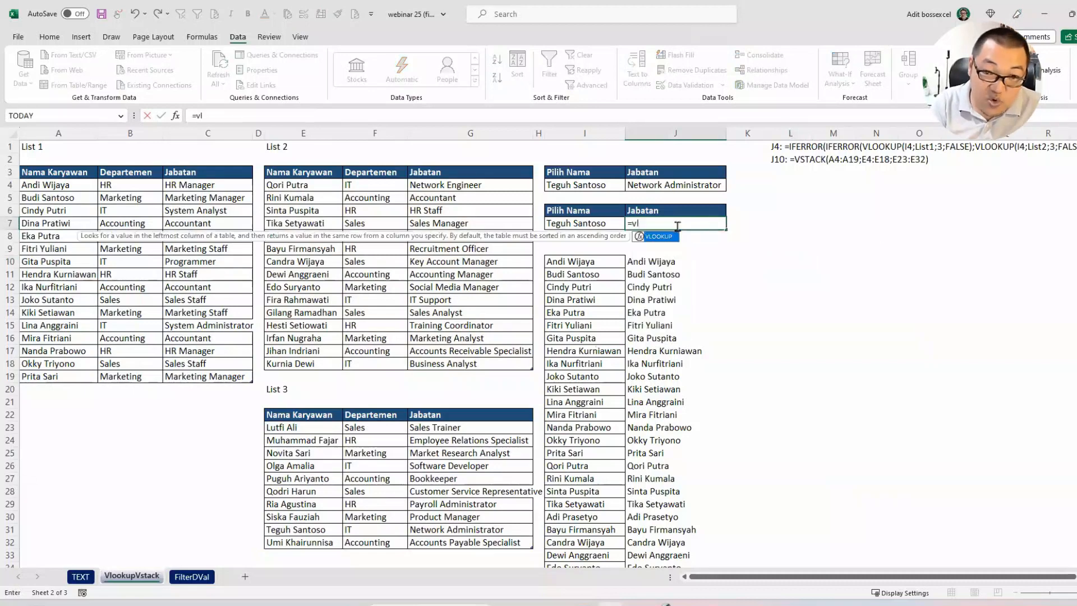
pyautogui.press('Tab')
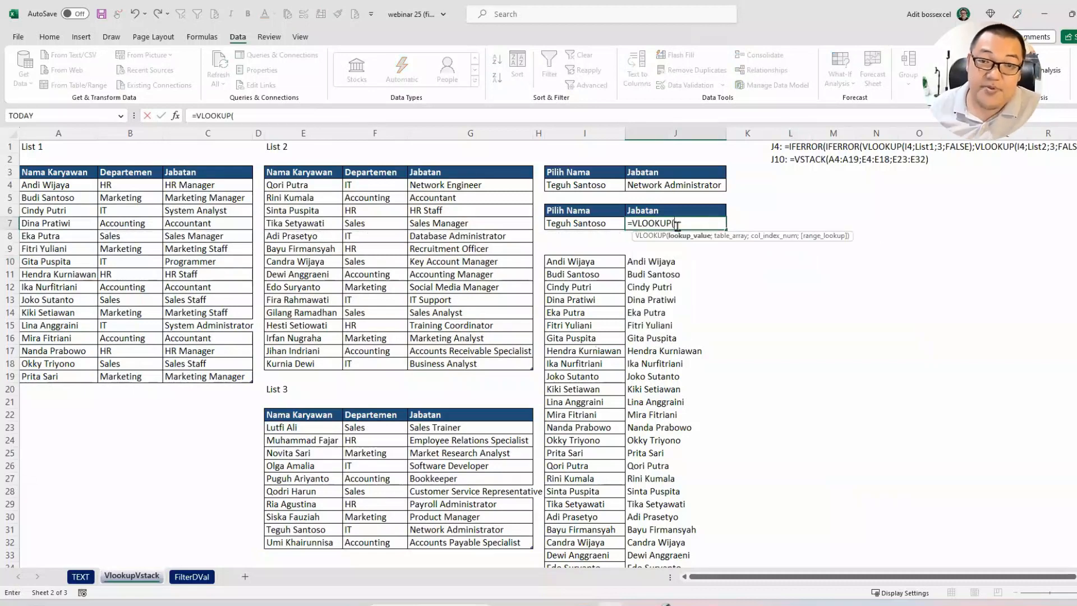
pyautogui.click(597, 222)
pyautogui.write(';VSTACK(A4:C19;E4:G18;E23:G32')
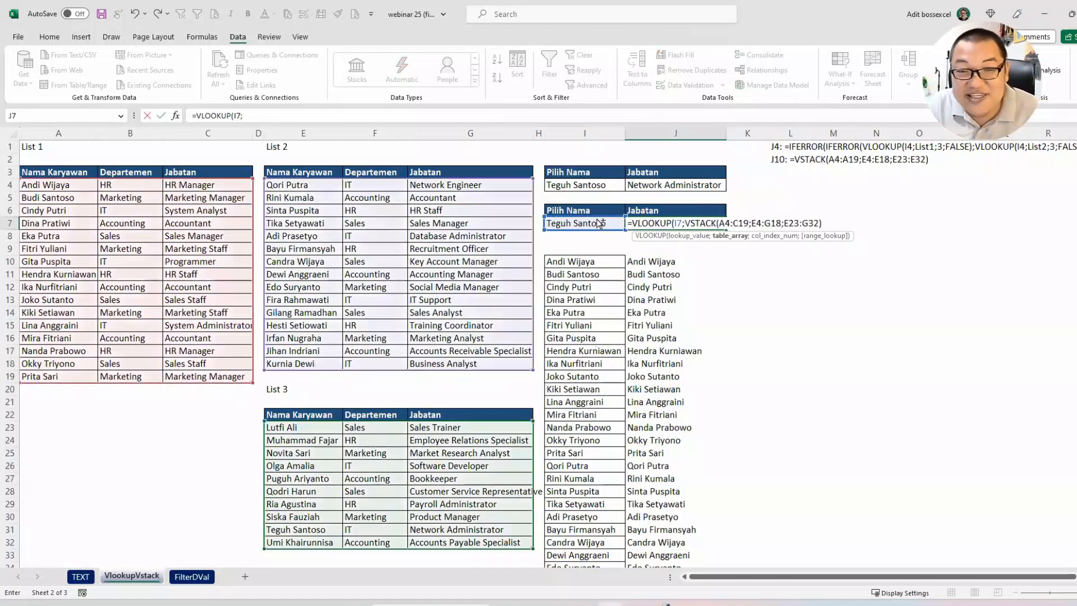
pyautogui.hotkey('ctrl', 'v')
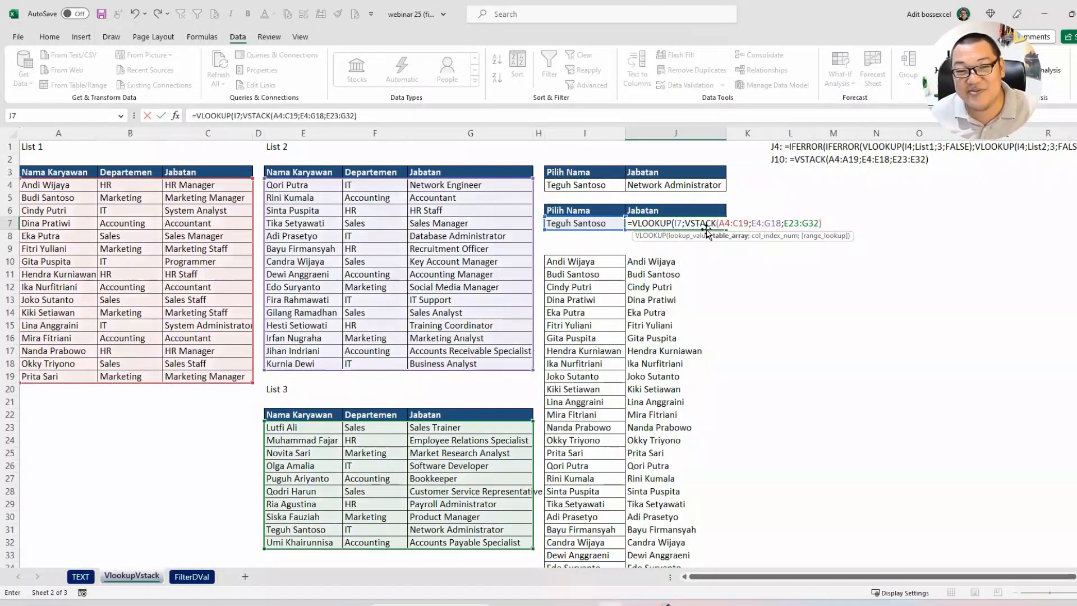
# Step: Evaluate the VSTACK part of the J7 formula in place to inspect its array, and revert it to the expression
pyautogui.moveTo(821, 223); pyautogui.dragTo(686, 223)
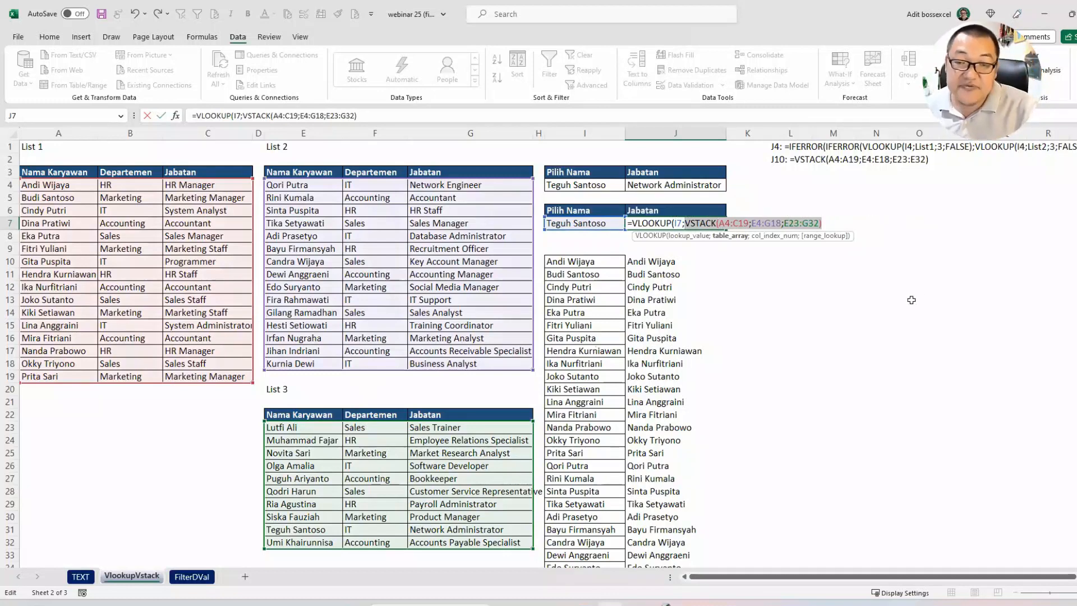
pyautogui.press('F9')
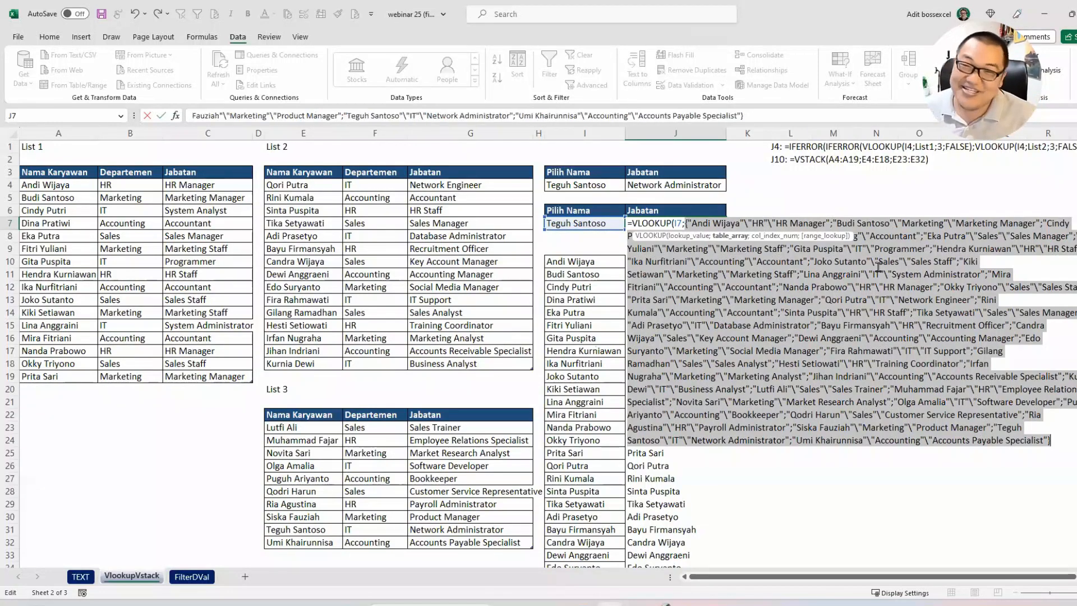
pyautogui.hotkey('ctrl', 'z')
pyautogui.click(832, 221)
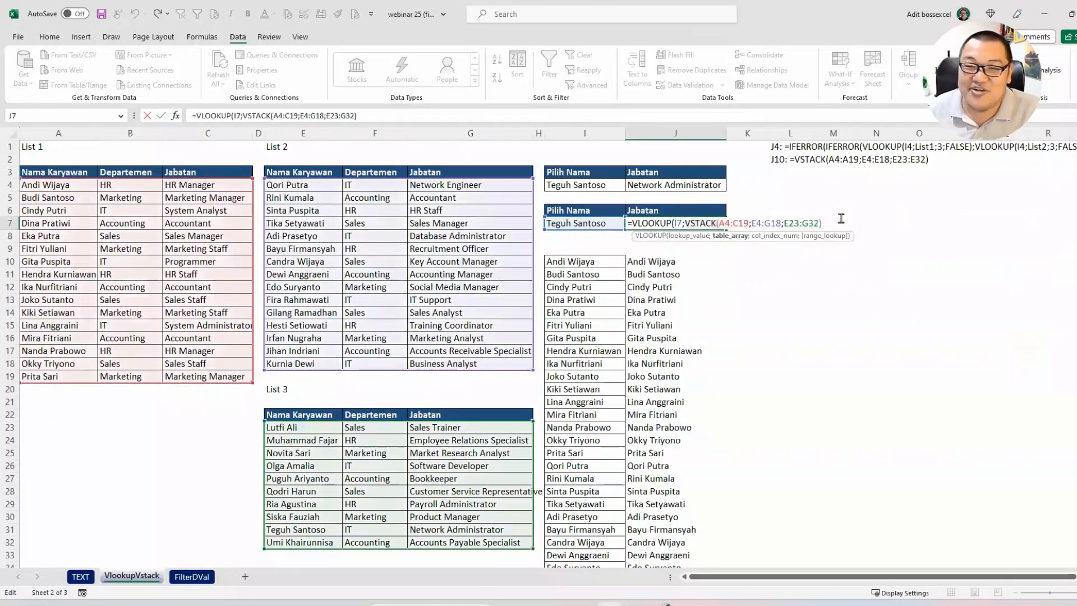
# Step: Finish the VLOOKUP formula in J7 with column index 3 and FALSE for an exact match
pyautogui.write(';')
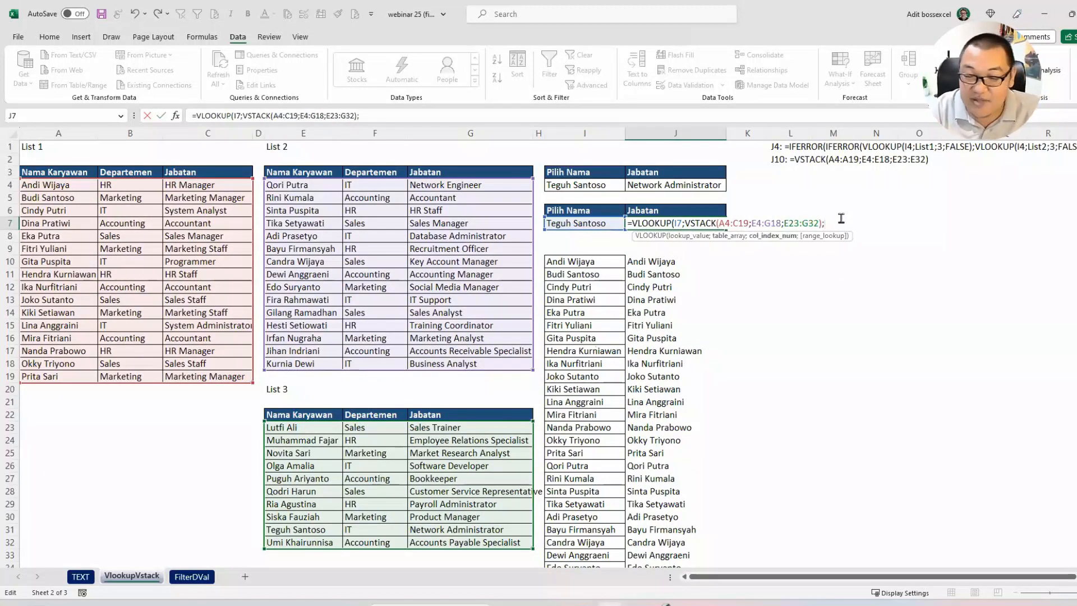
pyautogui.write('3;FALSE)')
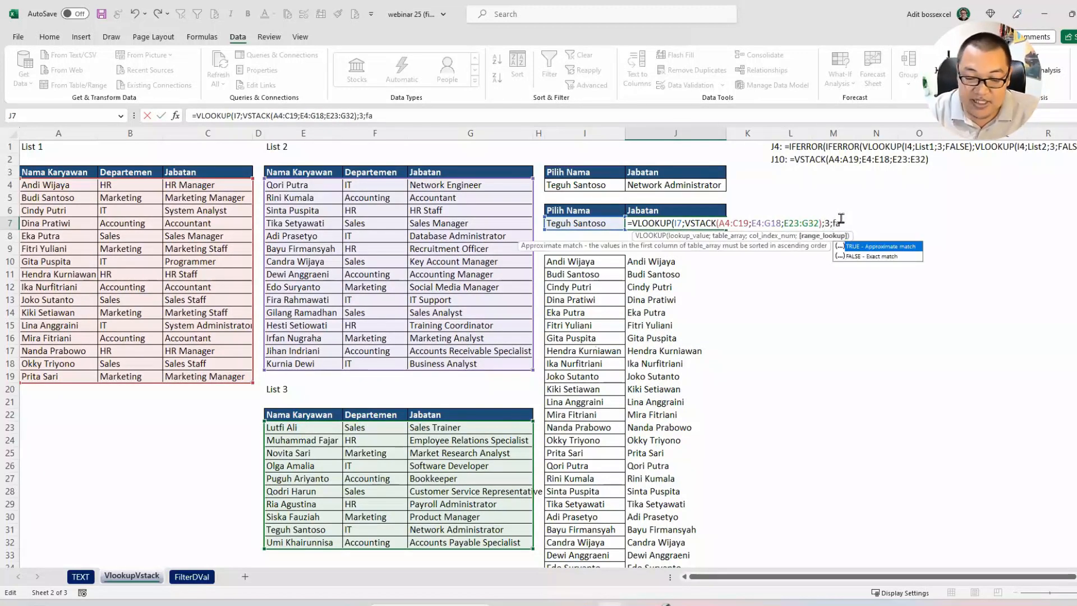
pyautogui.press('Return')
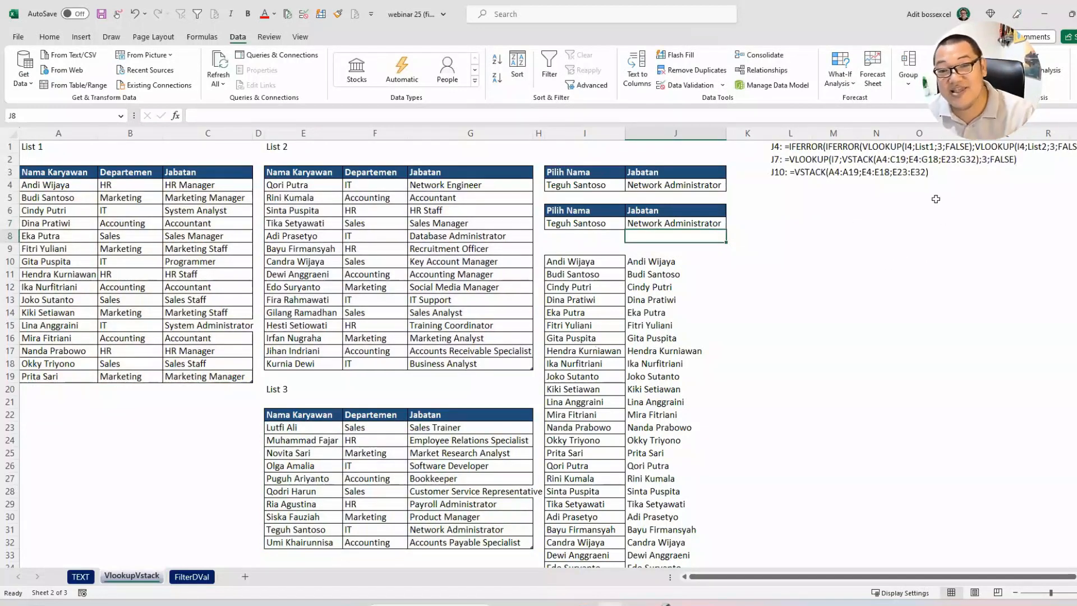
pyautogui.hscroll(2, 805, 229)
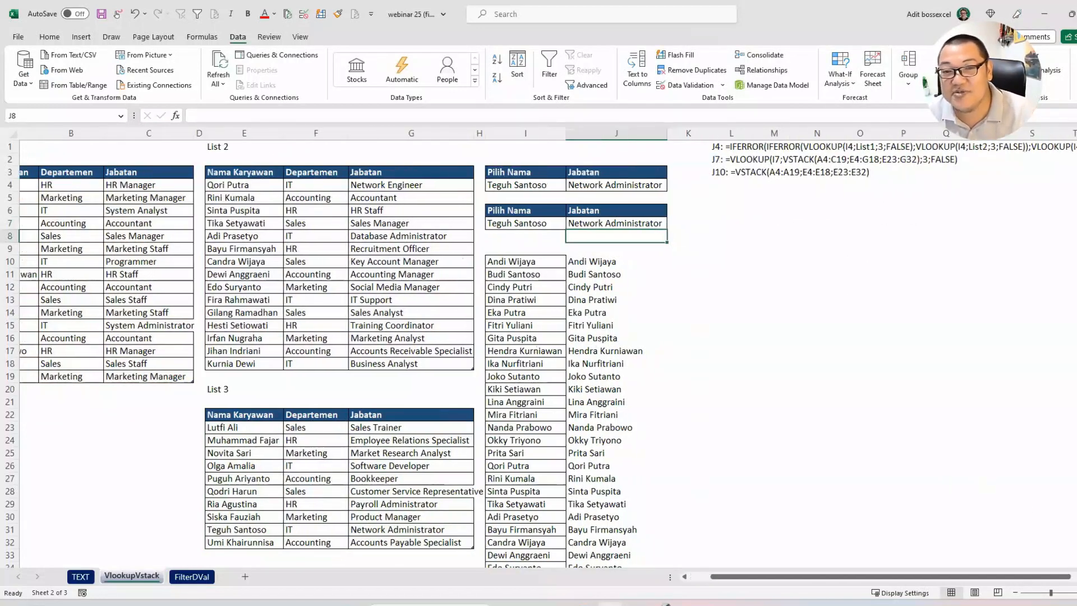
# Step: Compare the J7 and J4 formulas noted beside the lookup tables on VlookupVstack
pyautogui.click(690, 170)
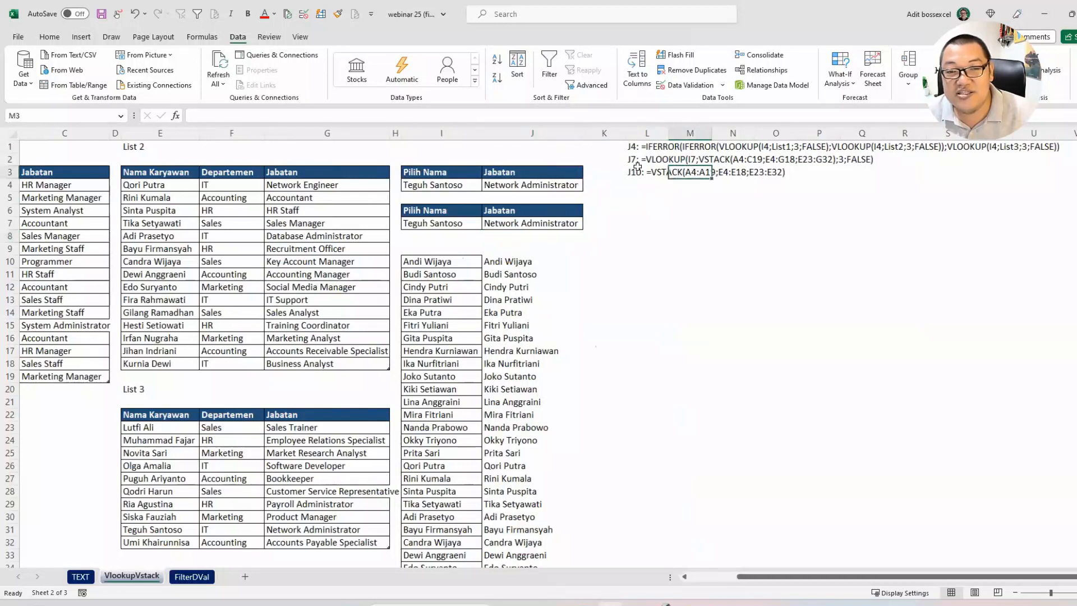
pyautogui.moveTo(638, 168); pyautogui.dragTo(788, 146)
pyautogui.moveTo(646, 145); pyautogui.dragTo(1054, 147)
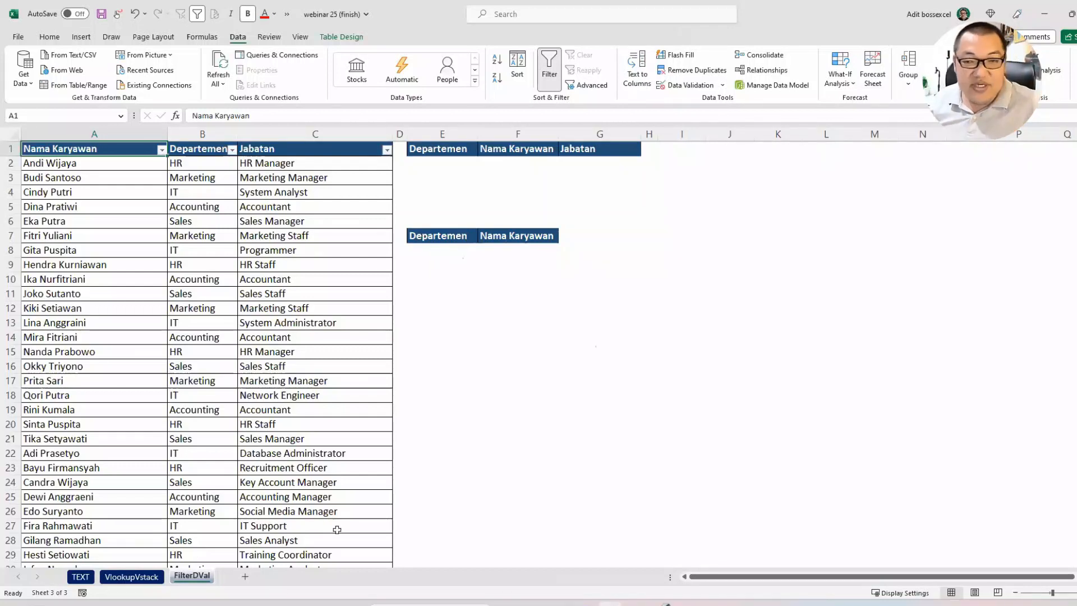
# Step: Examine the empty Departemen and Nama Karyawan result cells and the source table's Departemen column on the FilterDVal sheet
pyautogui.keyDown('ctrl'); pyautogui.scroll(1, 523, 467); pyautogui.keyUp('ctrl')
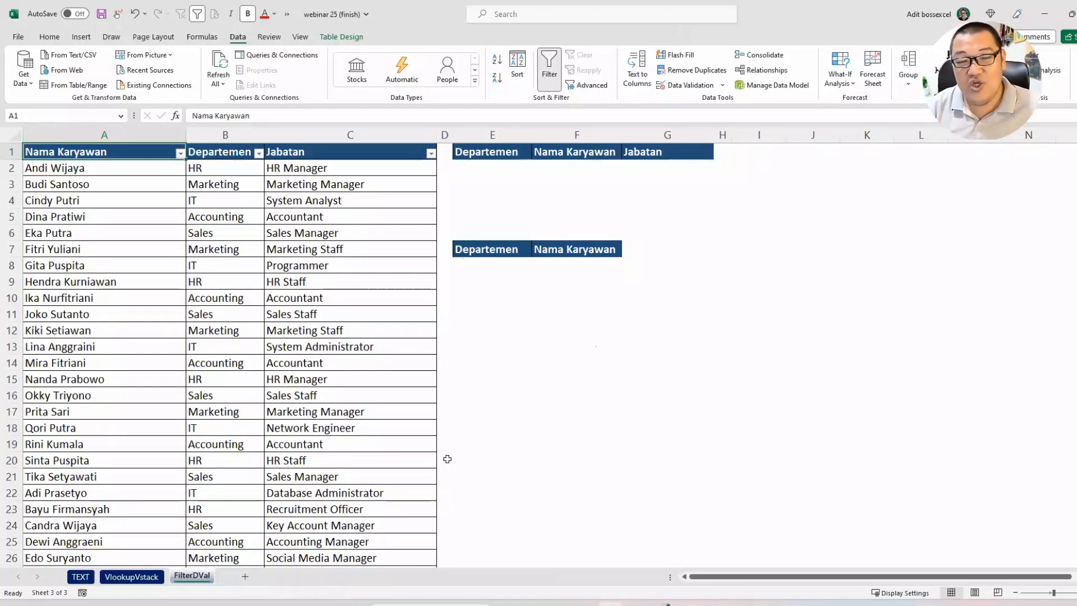
pyautogui.click(505, 168)
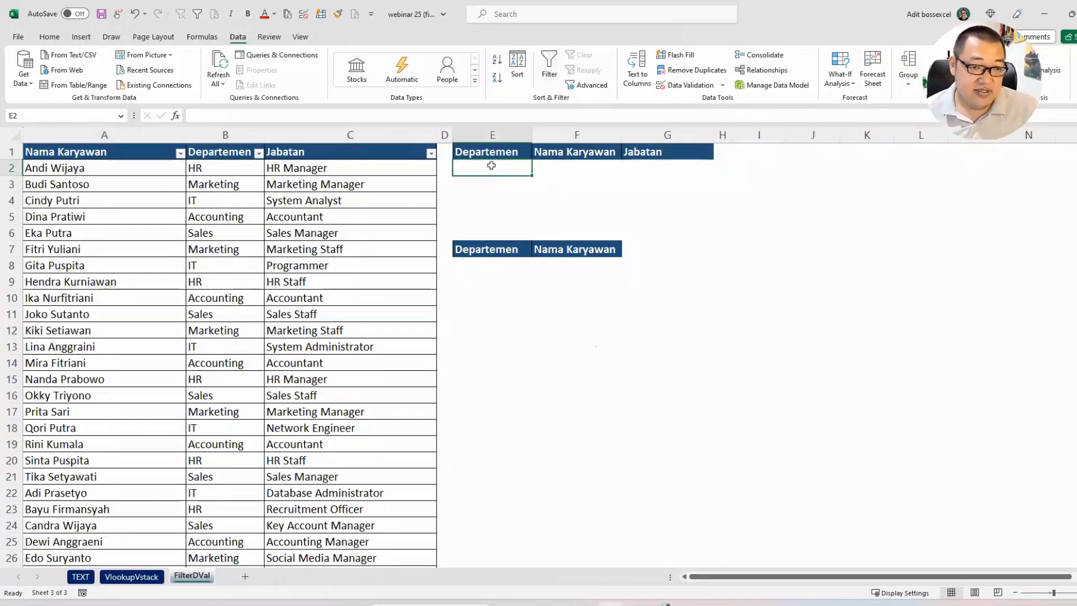
pyautogui.click(555, 168)
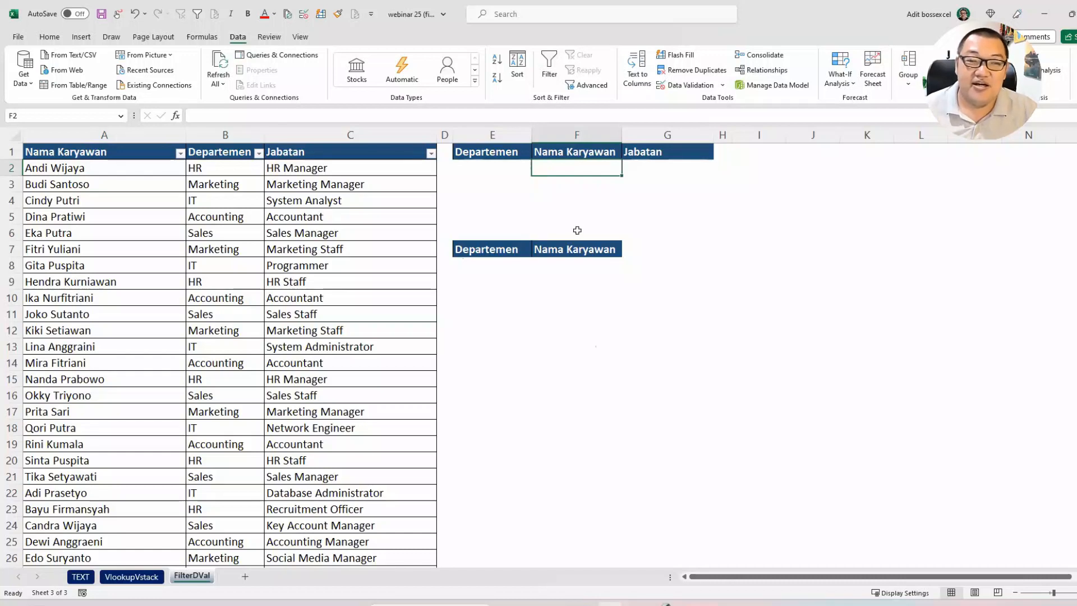
pyautogui.click(492, 271)
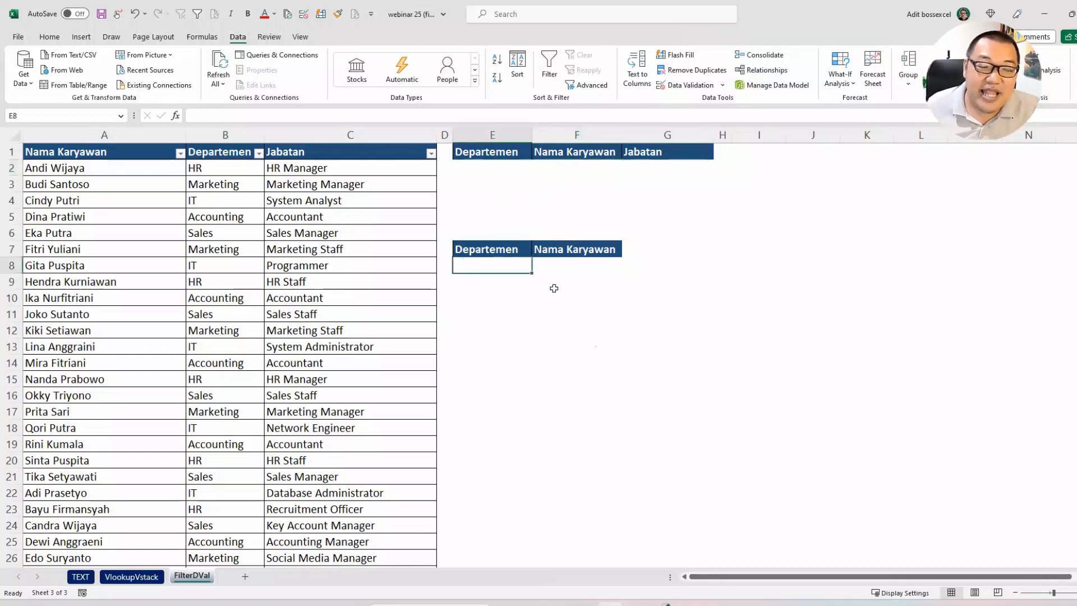
pyautogui.moveTo(246, 174); pyautogui.dragTo(243, 433)
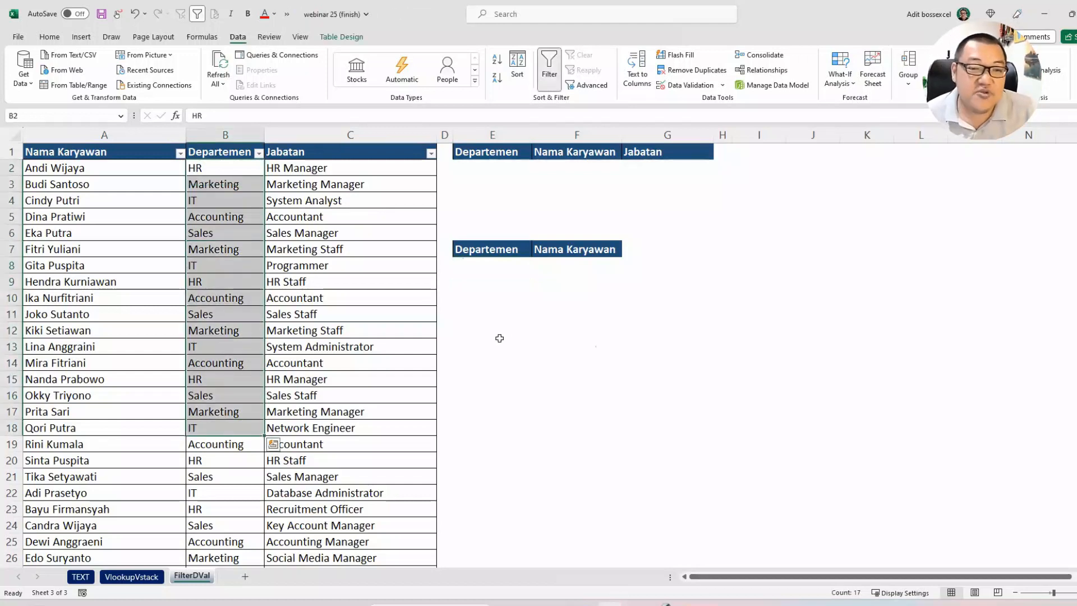
# Step: List the distinct departments from E8 down with a UNIQUE formula on DataCompany[Departemen]
pyautogui.click(489, 270)
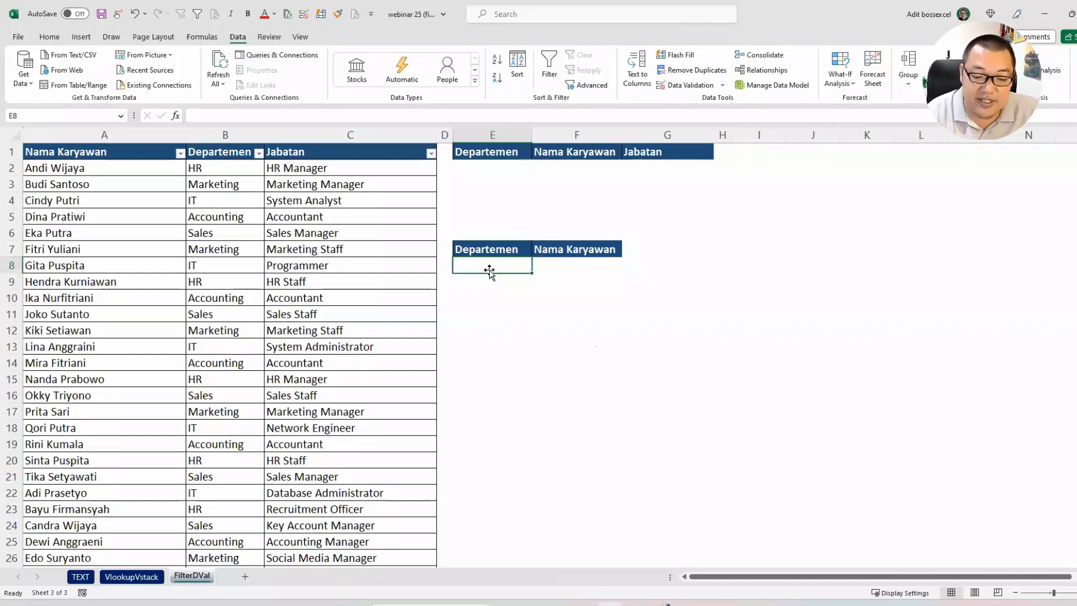
pyautogui.write('=unique')
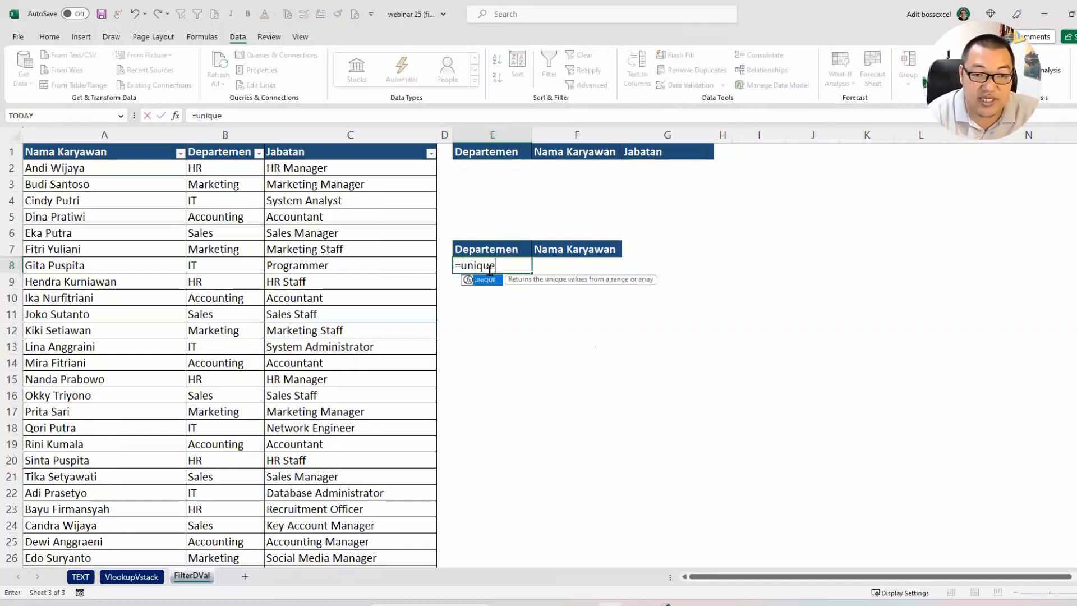
pyautogui.press('Tab')
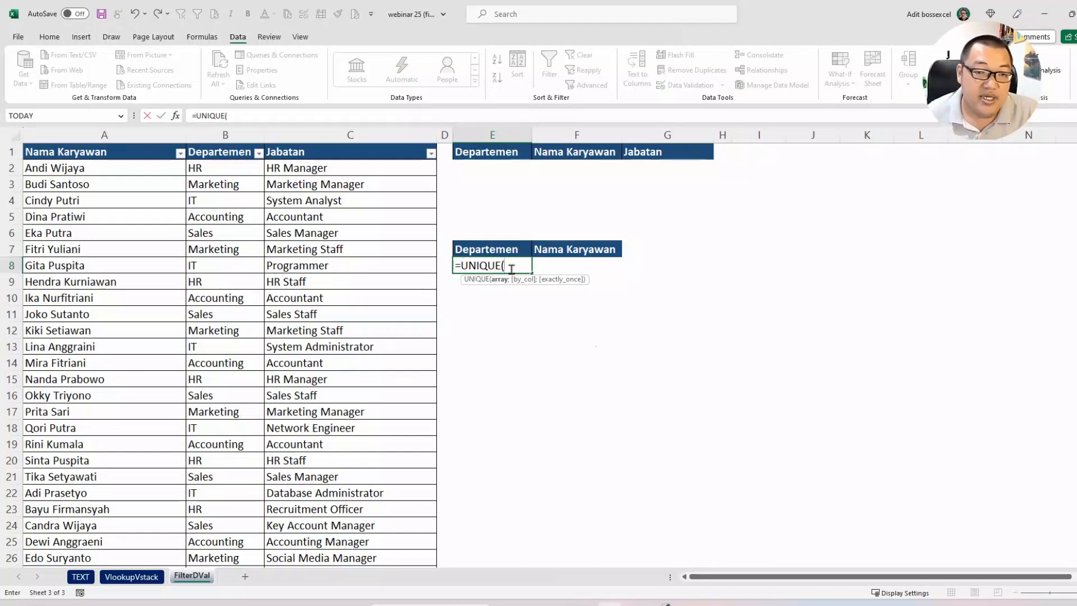
pyautogui.click(227, 143)
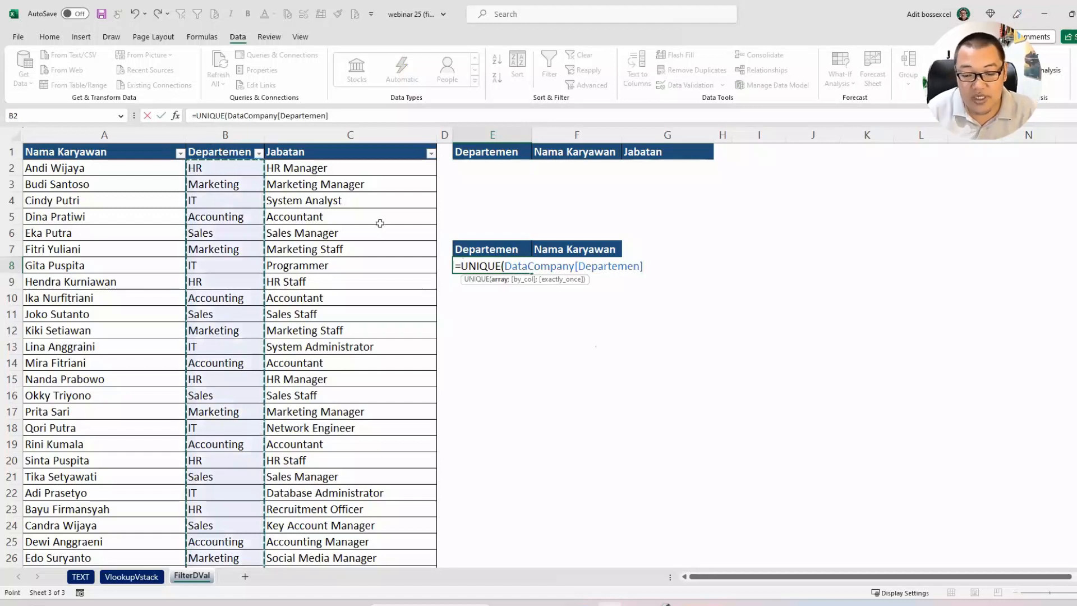
pyautogui.write(')')
pyautogui.press('Return')
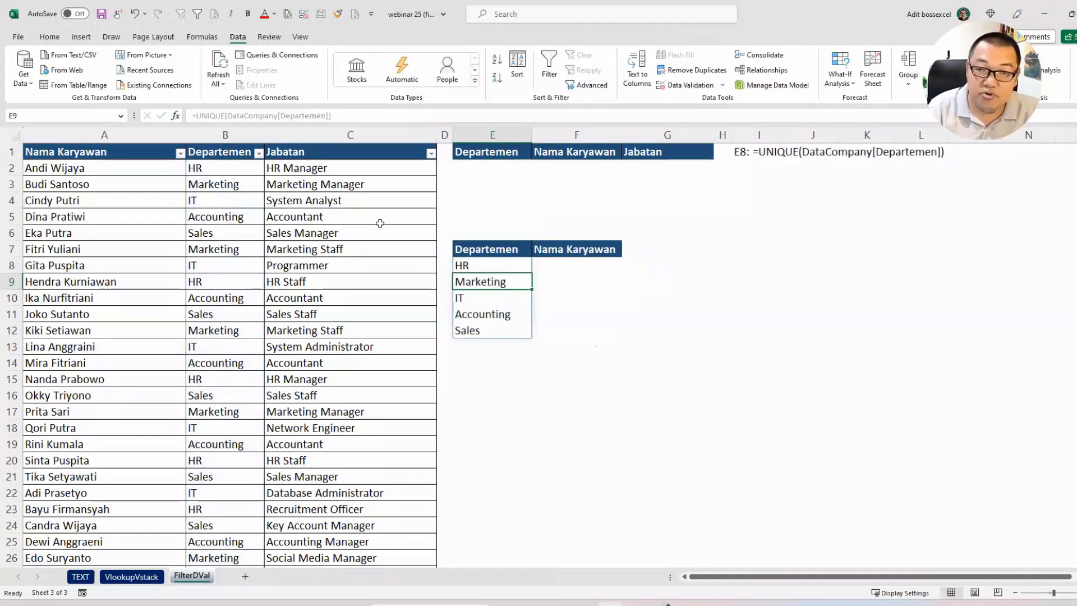
# Step: Wrap the UNIQUE formula in E8 in SORT so the department list is alphabetical
pyautogui.click(497, 266)
pyautogui.keyDown('shift'); pyautogui.click(500, 329); pyautogui.keyUp('shift')
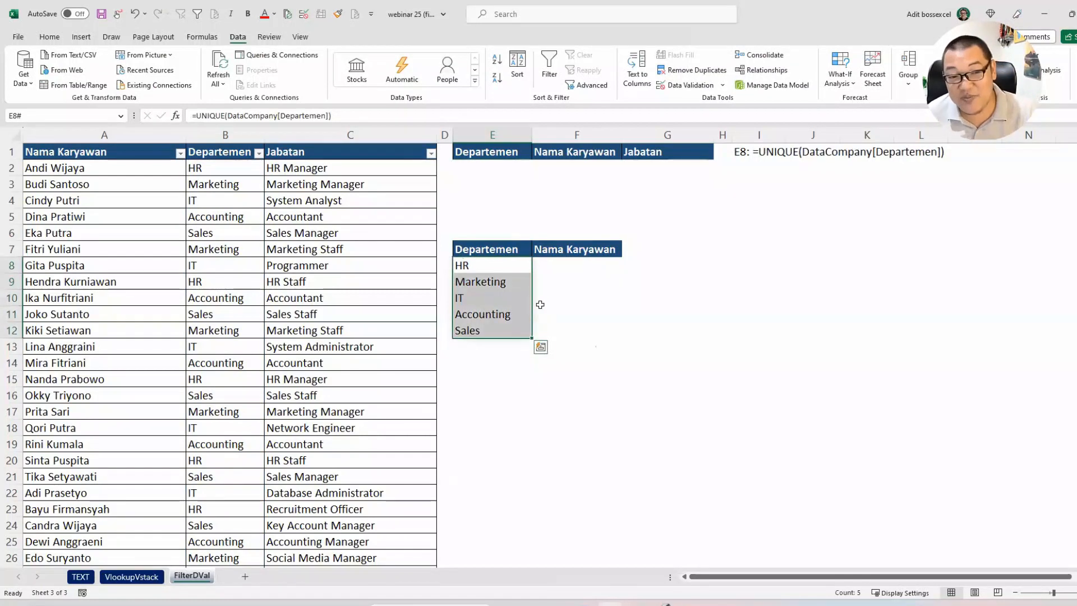
pyautogui.click(492, 266)
pyautogui.doubleClick(493, 266)
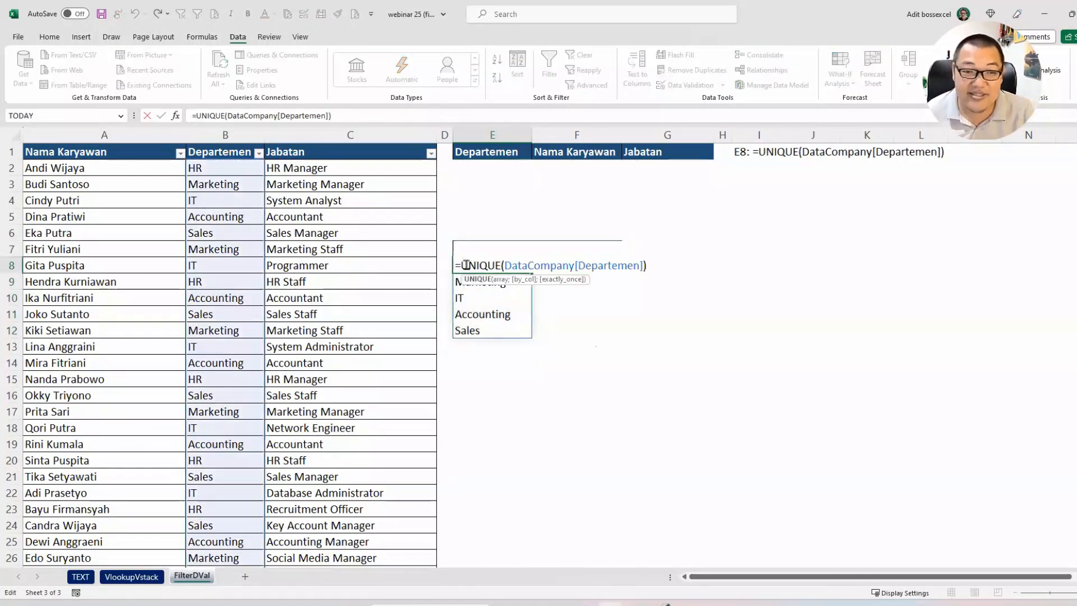
pyautogui.click(461, 265)
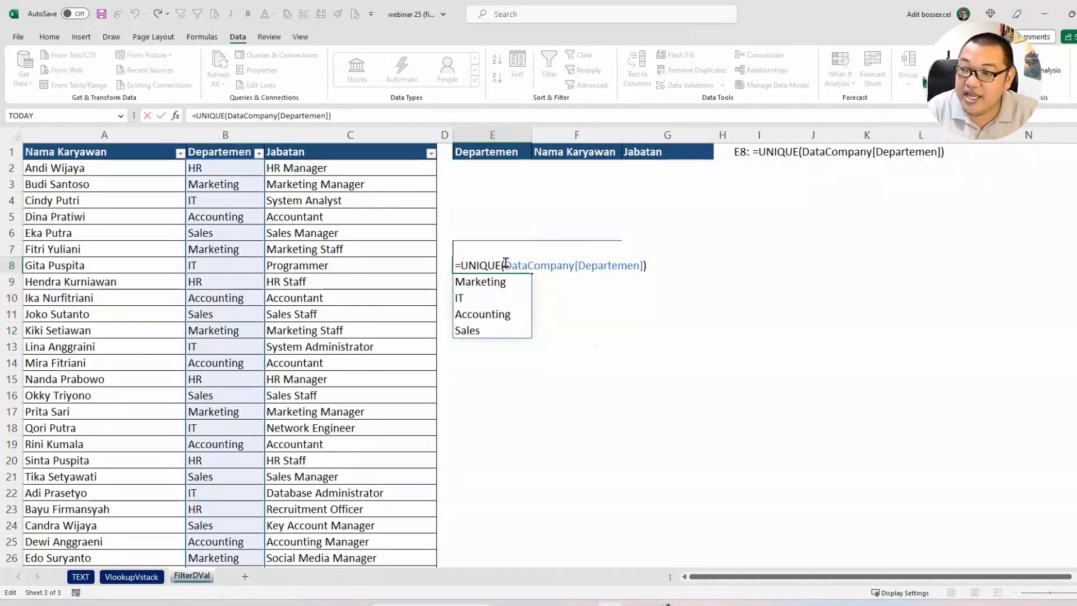
pyautogui.write('sort')
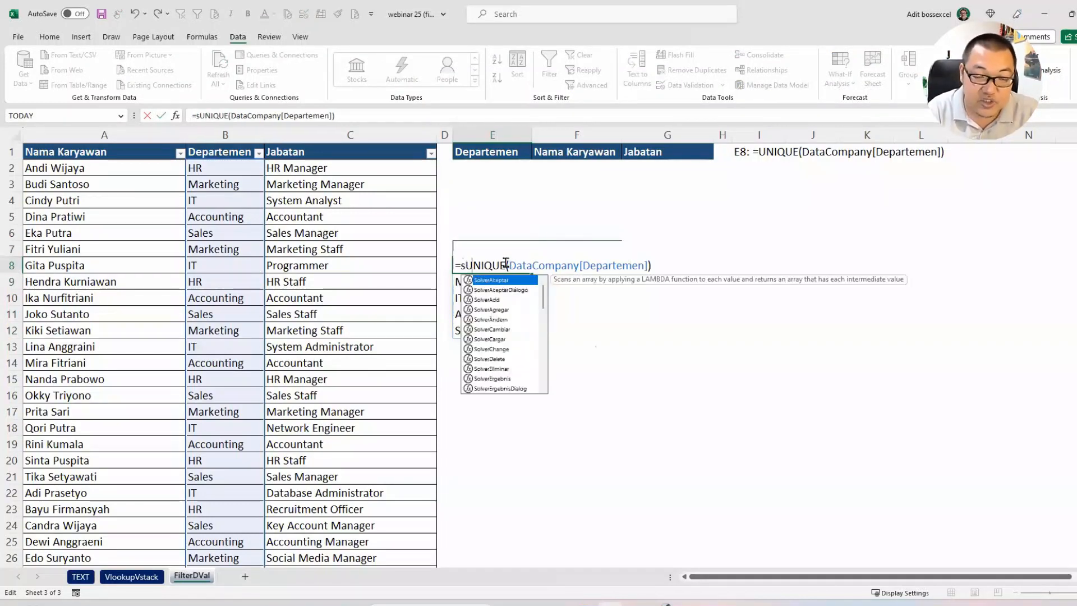
pyautogui.press('Tab')
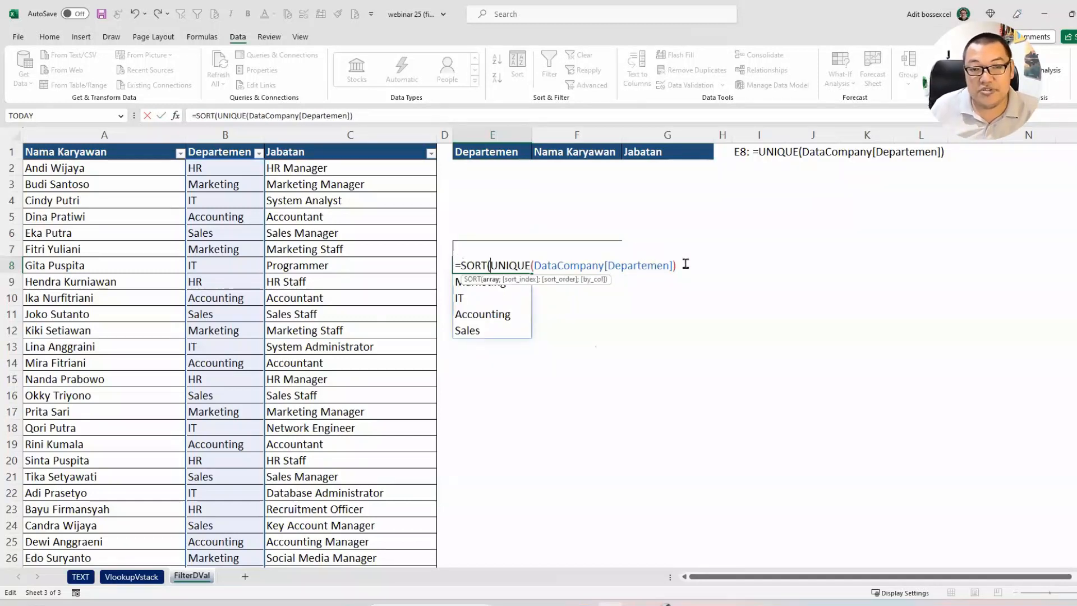
pyautogui.write(')')
pyautogui.press('Return')
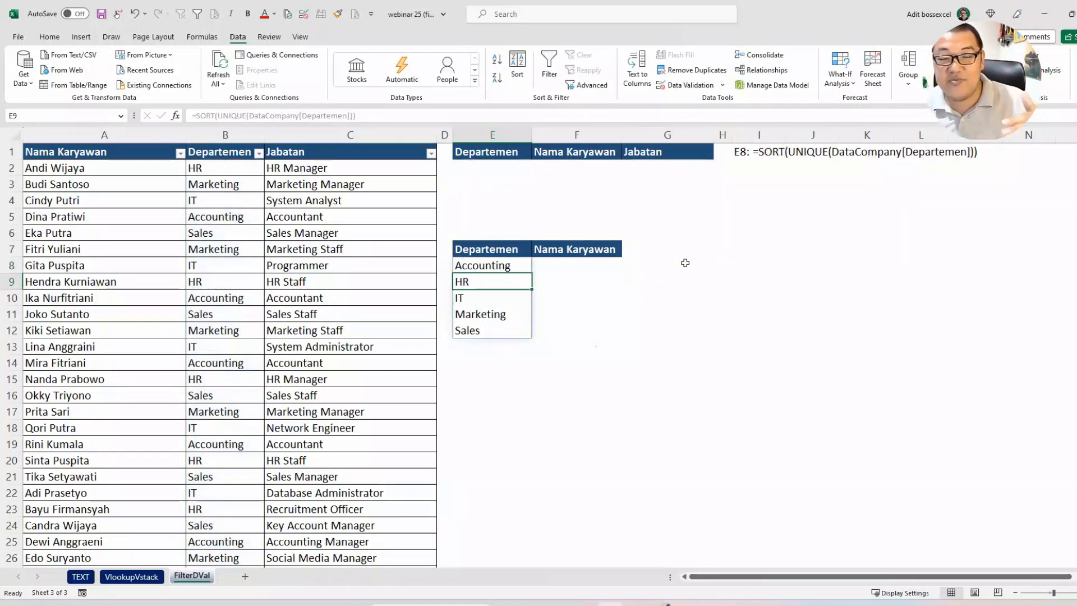
# Step: Add list data validation to E2 with the spilled range =$E$8# as source, and check its dropdown
pyautogui.click(501, 265)
pyautogui.moveTo(501, 264); pyautogui.dragTo(502, 317)
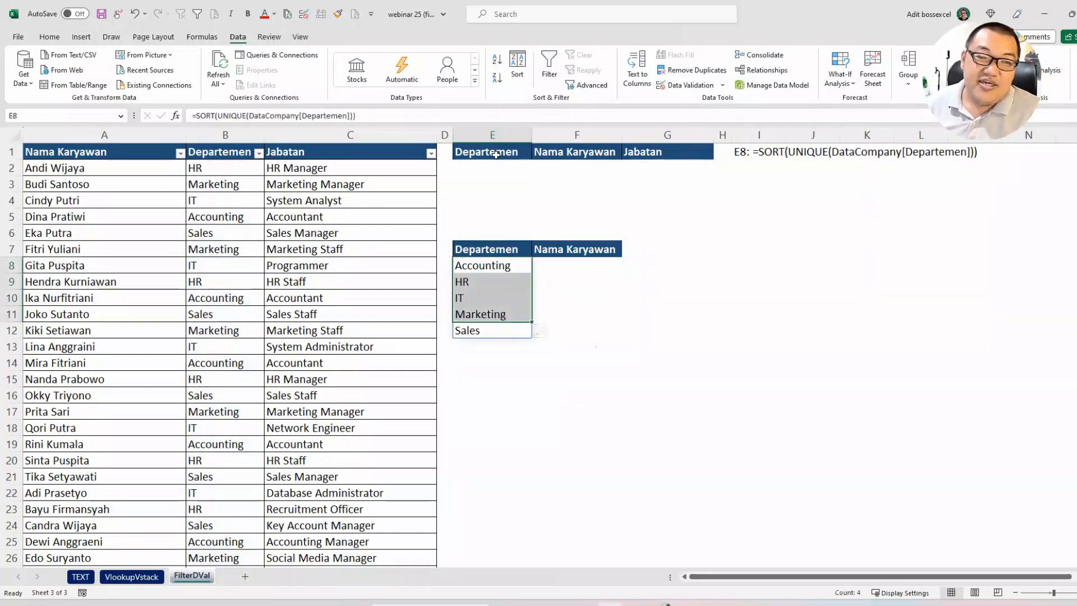
pyautogui.click(499, 167)
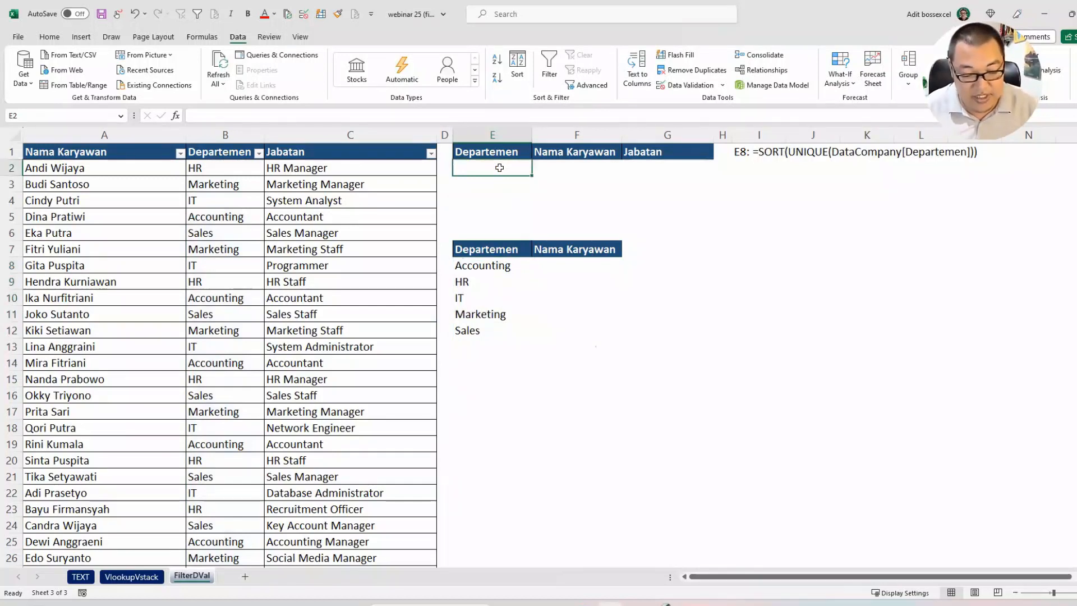
pyautogui.hotkey('alt', 'a')
pyautogui.press('v')
pyautogui.press('v')
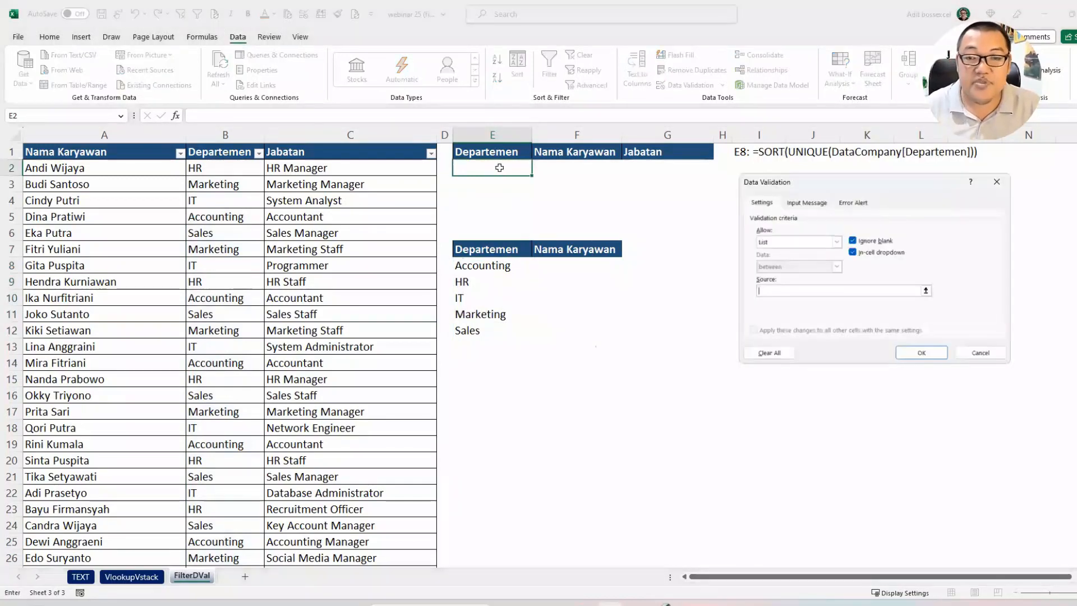
pyautogui.click(486, 264)
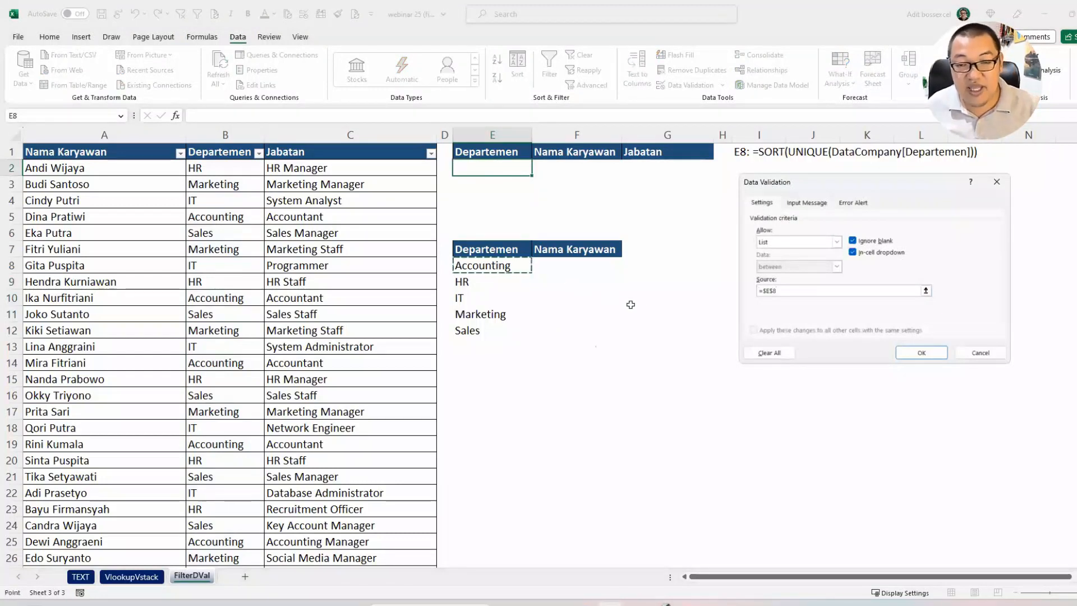
pyautogui.write('#')
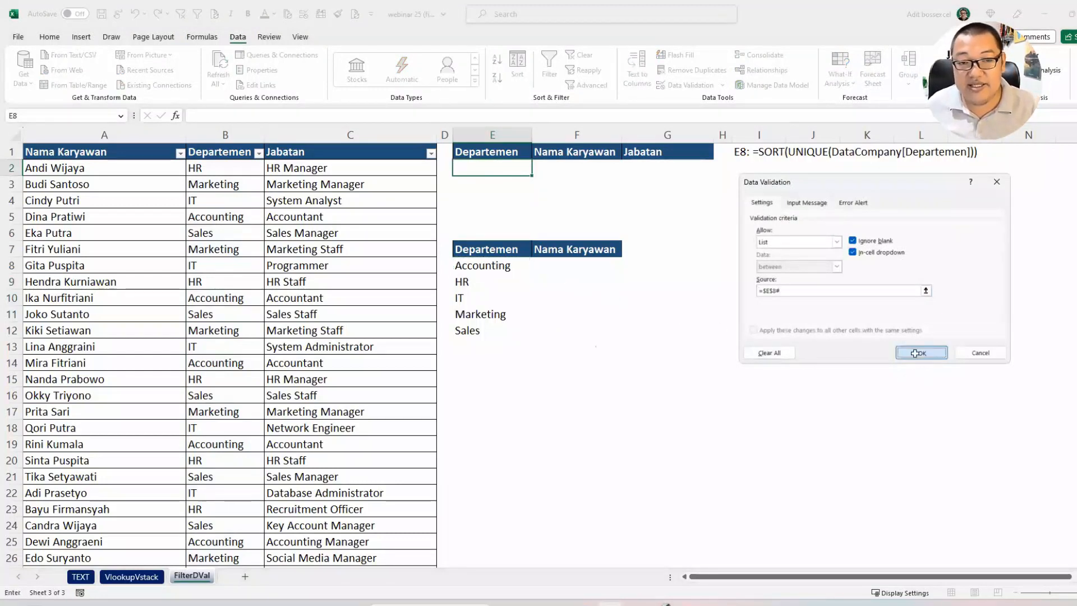
pyautogui.click(918, 357)
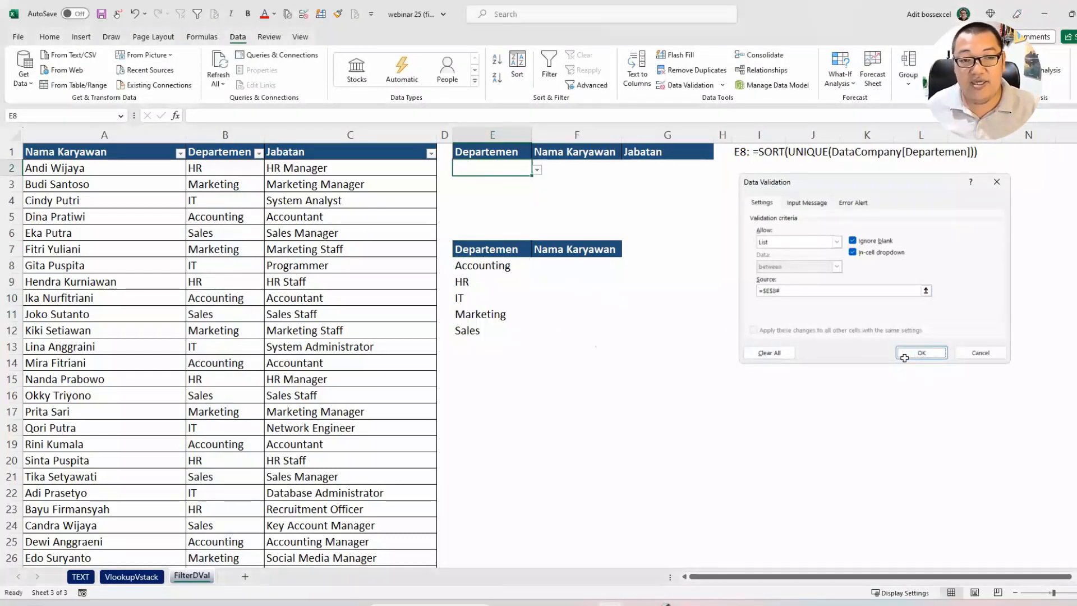
pyautogui.click(537, 169)
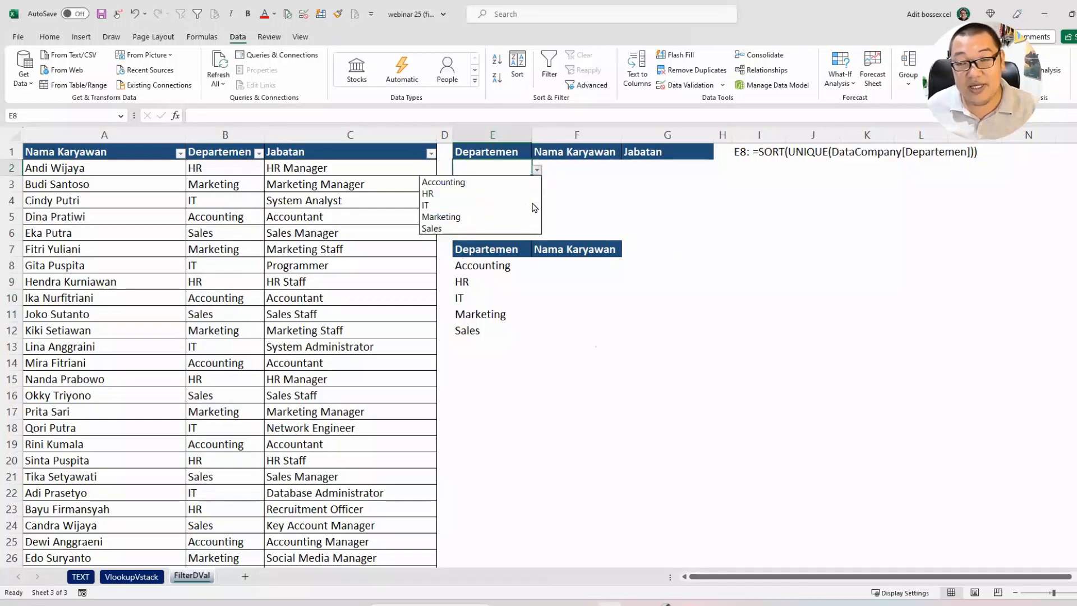
pyautogui.press('Escape')
# Step: Test the dynamic list by setting the department in B4 to Biz Dev and checking the spilled list and E2 dropdown
pyautogui.click(256, 201)
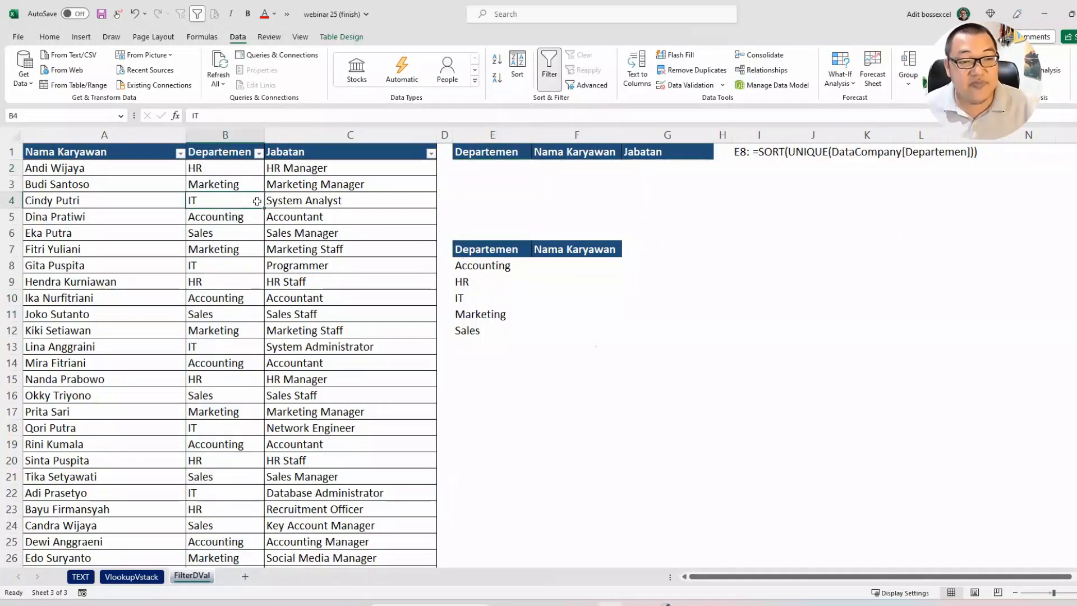
pyautogui.write('Biz')
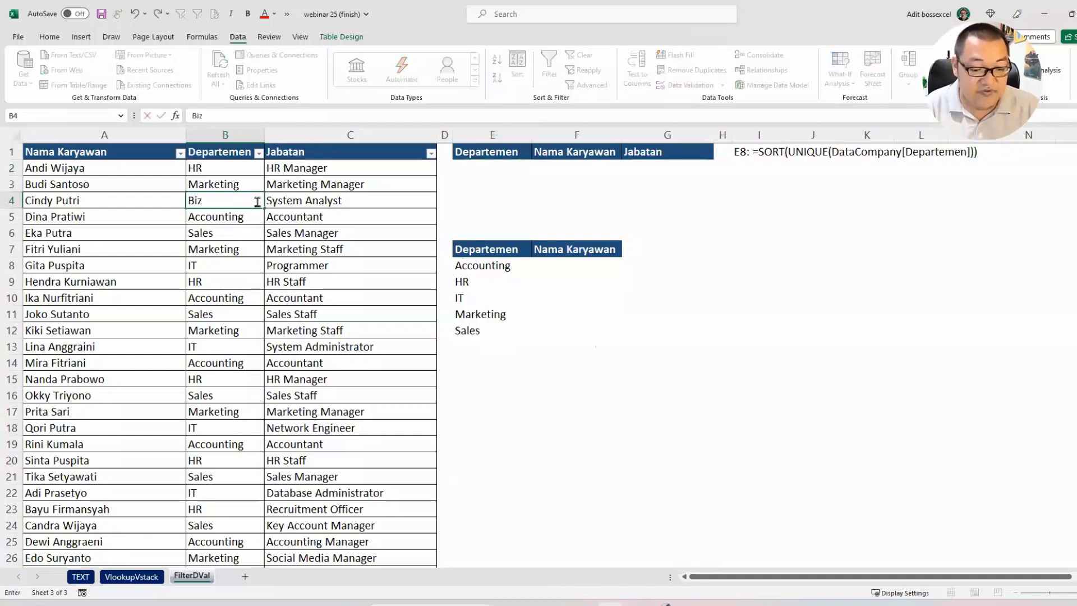
pyautogui.write(' Dev')
pyautogui.press('Return')
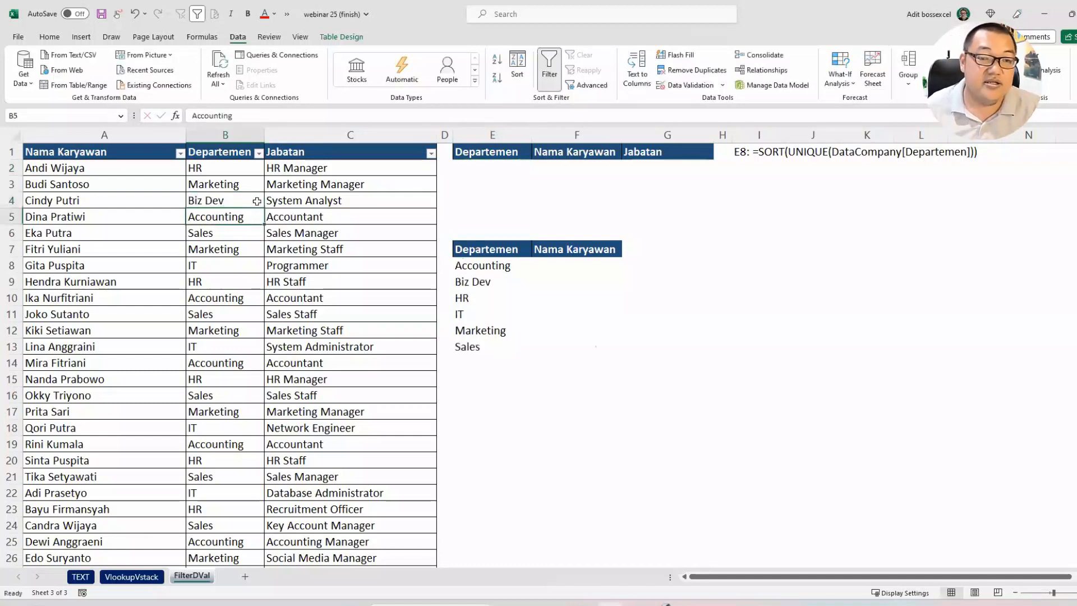
pyautogui.click(480, 281)
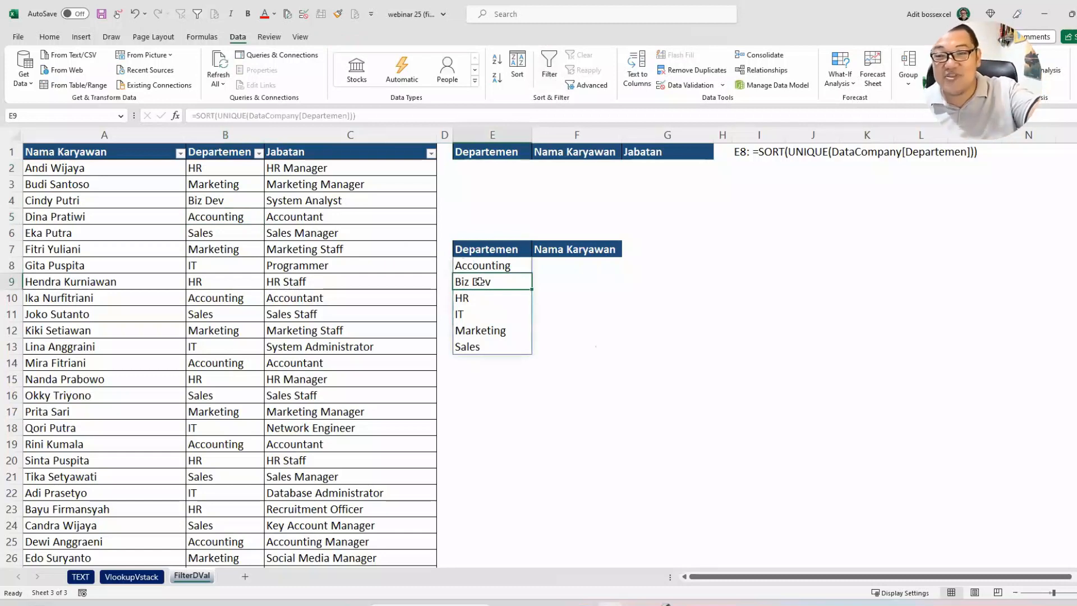
pyautogui.click(504, 170)
pyautogui.click(537, 170)
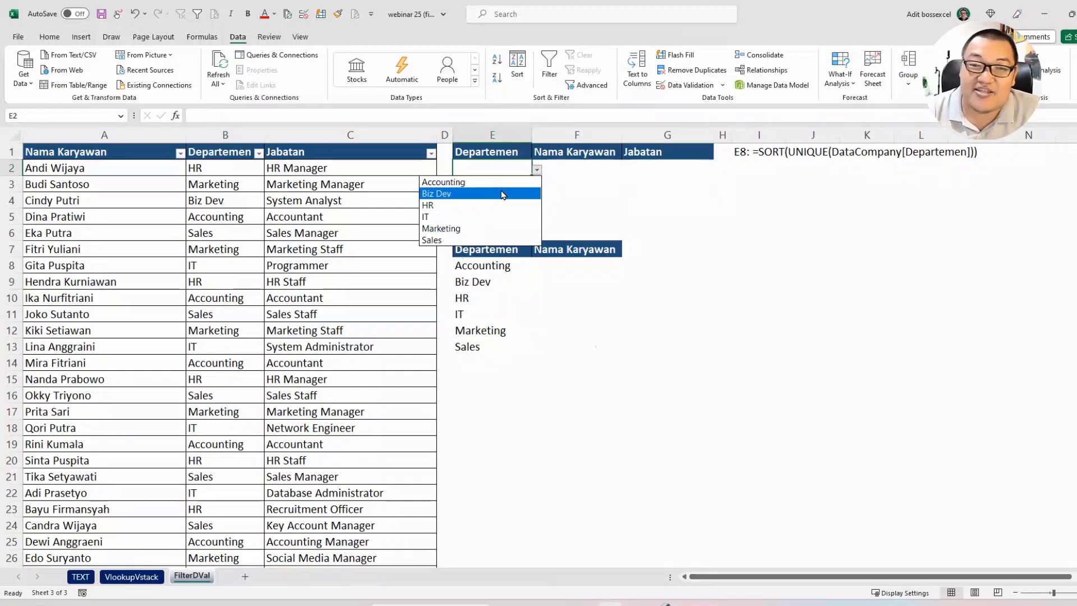
pyautogui.press('Escape')
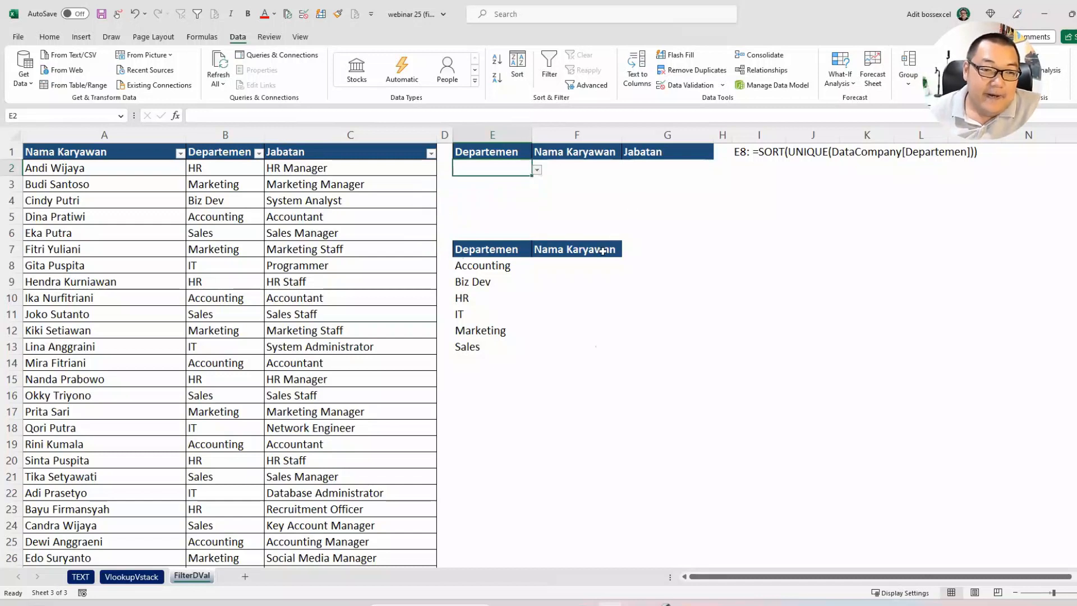
# Step: Set the department in B4 back to IT
pyautogui.click(235, 200)
pyautogui.write('IT')
pyautogui.hotkey('ctrl', 'Return')
# Step: Check the department dropdown in E2 and choose HR from it
pyautogui.click(508, 169)
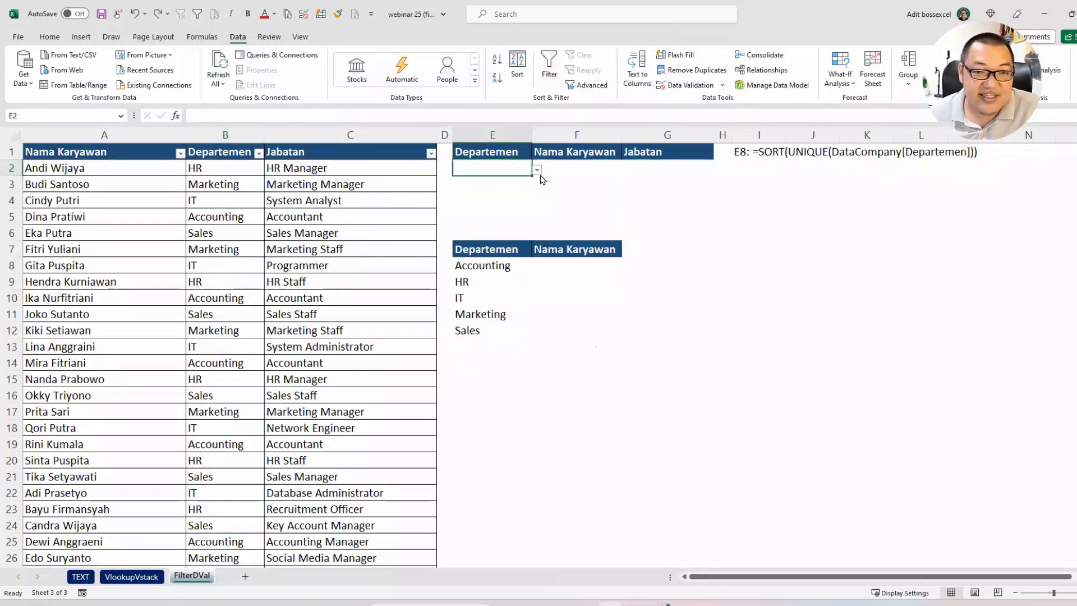
pyautogui.click(537, 169)
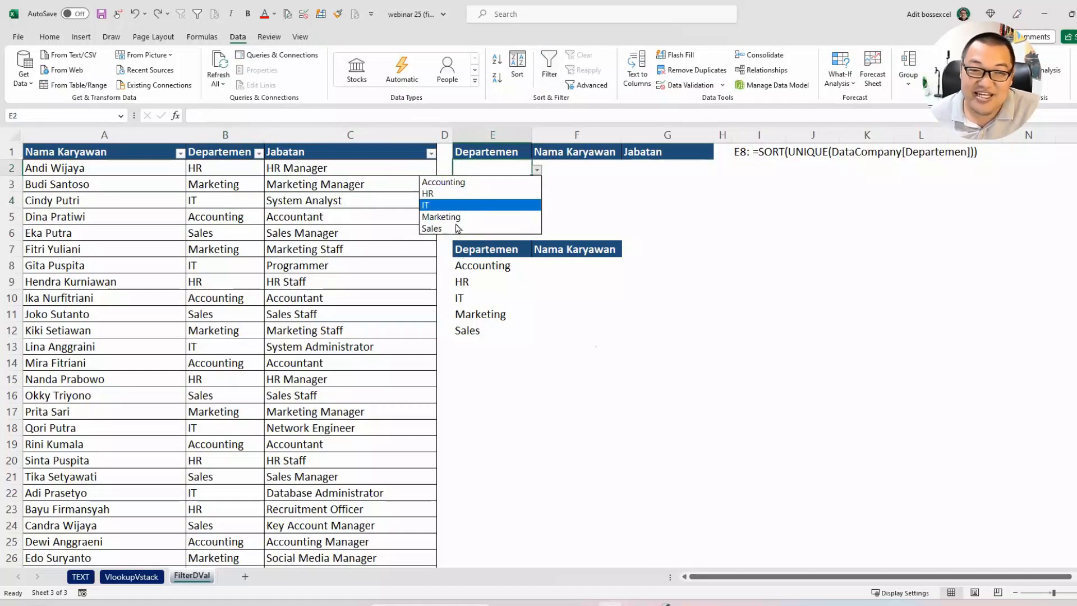
pyautogui.press('Escape')
pyautogui.click(537, 170)
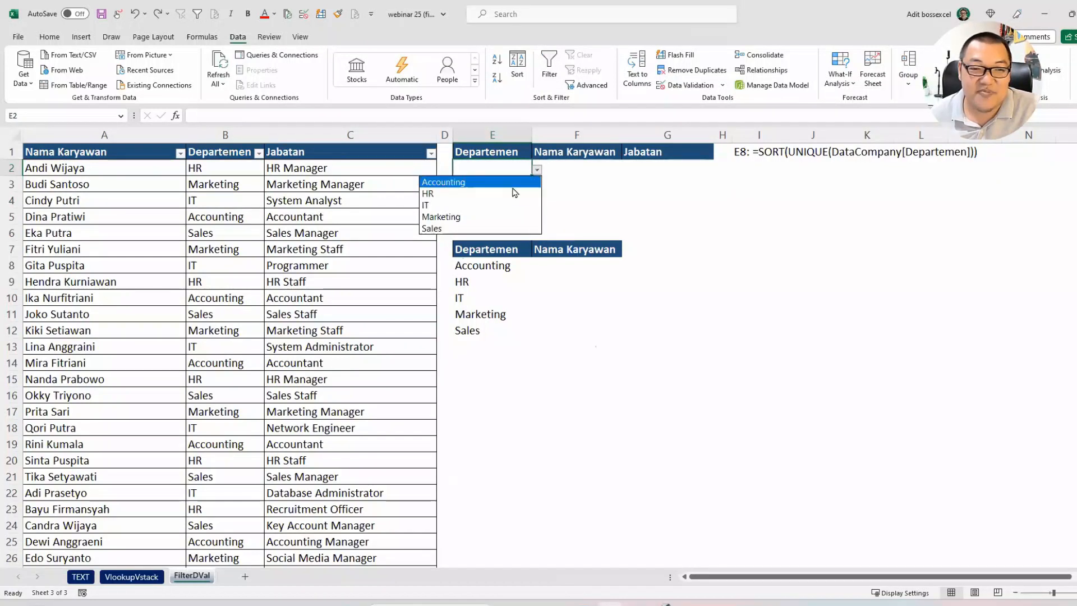
pyautogui.click(512, 195)
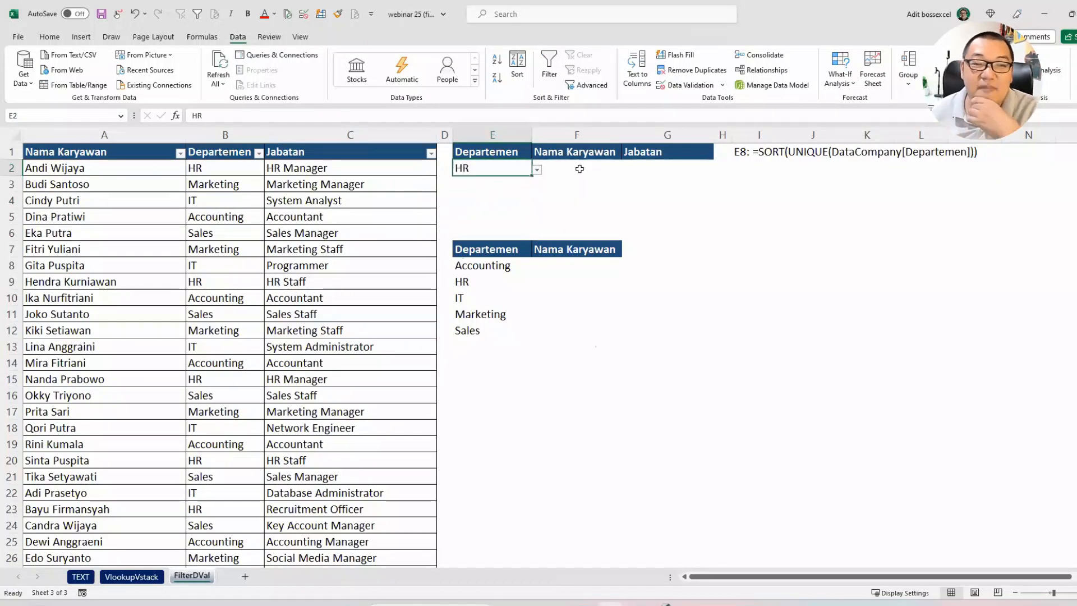
pyautogui.moveTo(579, 168); pyautogui.dragTo(584, 219)
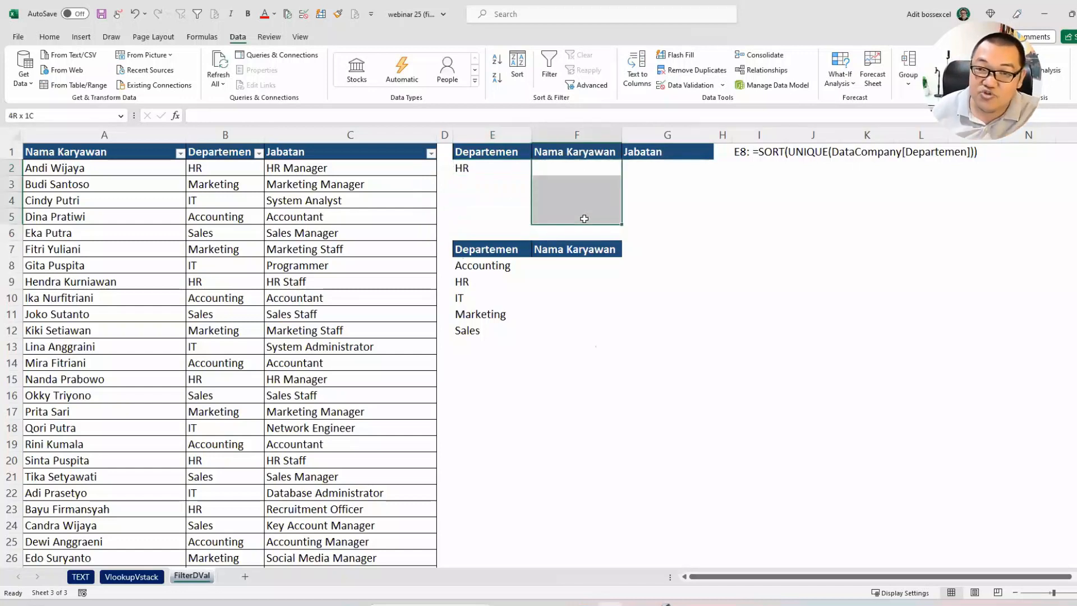
pyautogui.click(514, 174)
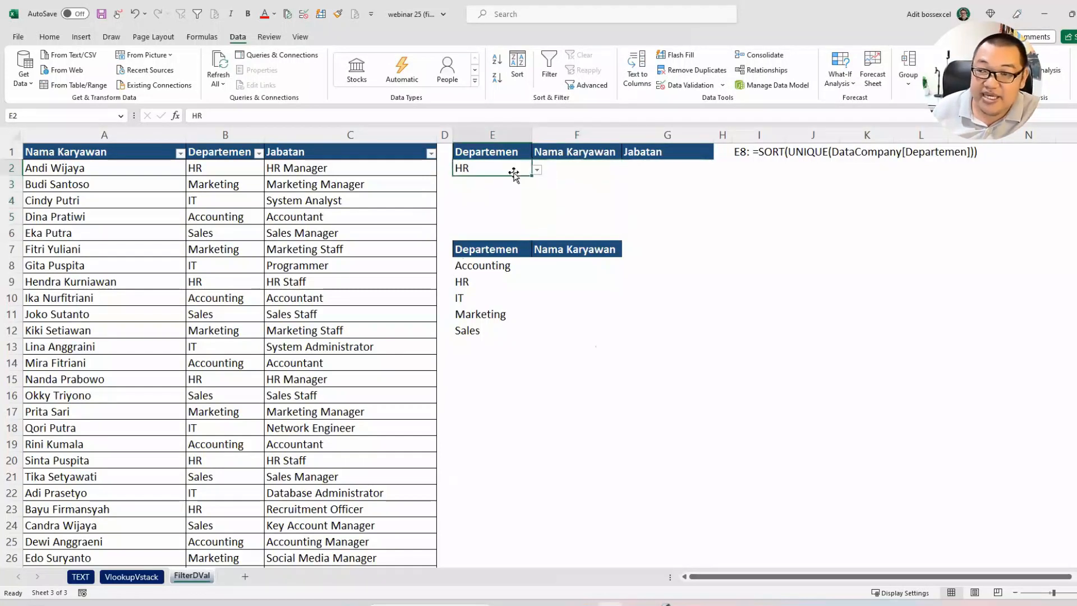
# Step: Enter =FILTER(DataCompany[Nama Karyawan];DataCompany[Departemen]=E2) in F8 to list the employees of the chosen department
pyautogui.click(544, 262)
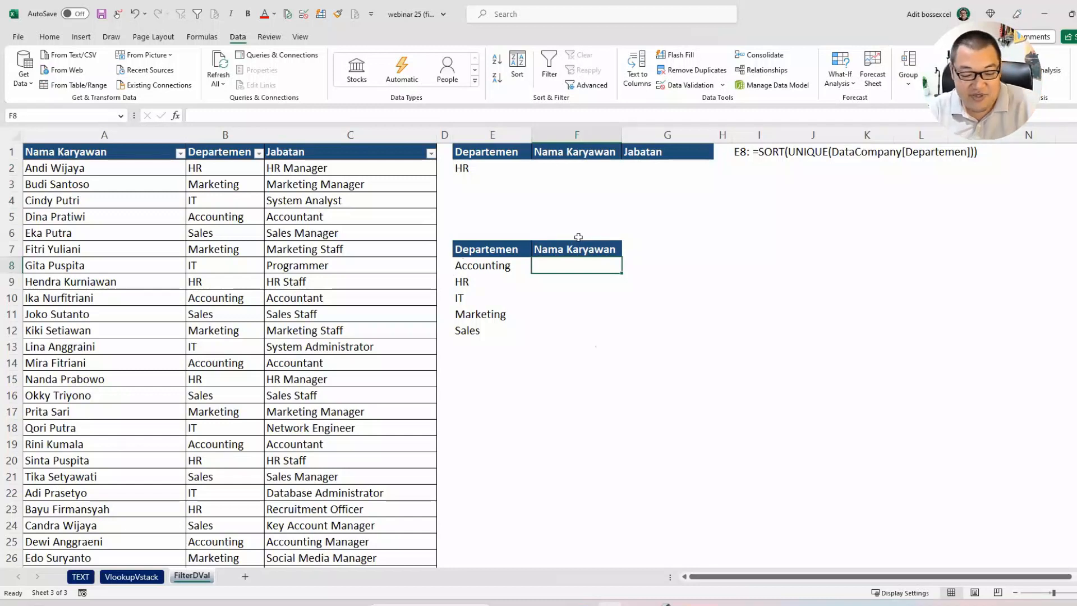
pyautogui.write('filter')
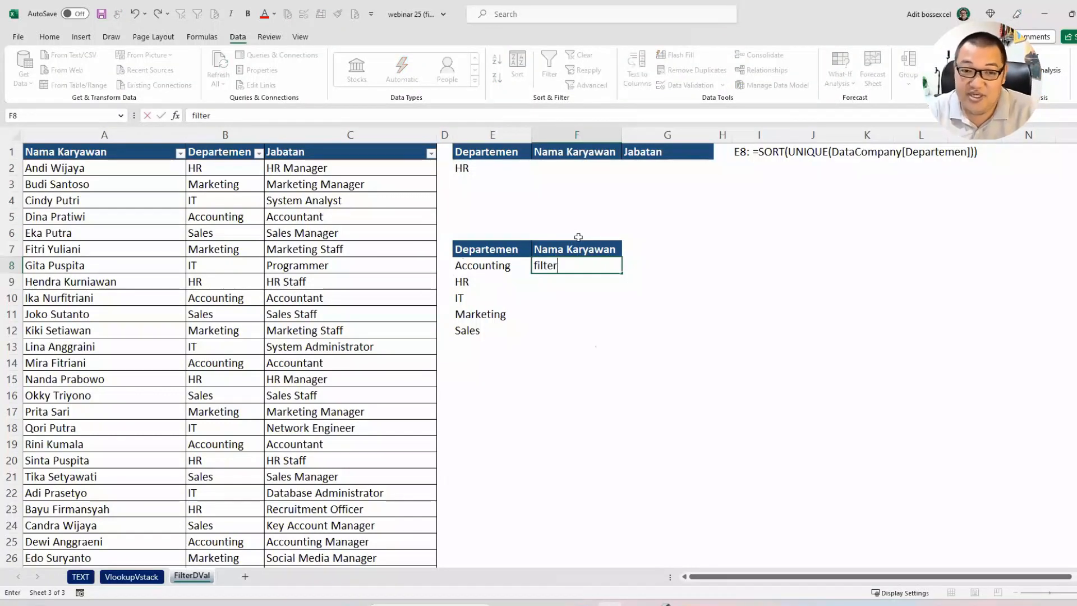
pyautogui.press('Escape')
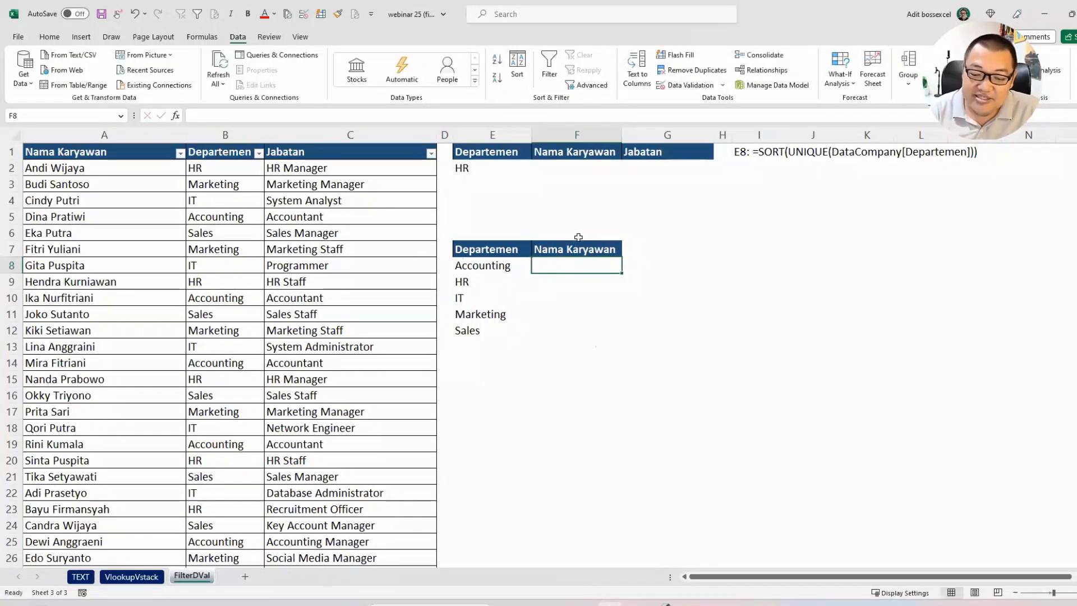
pyautogui.write('=')
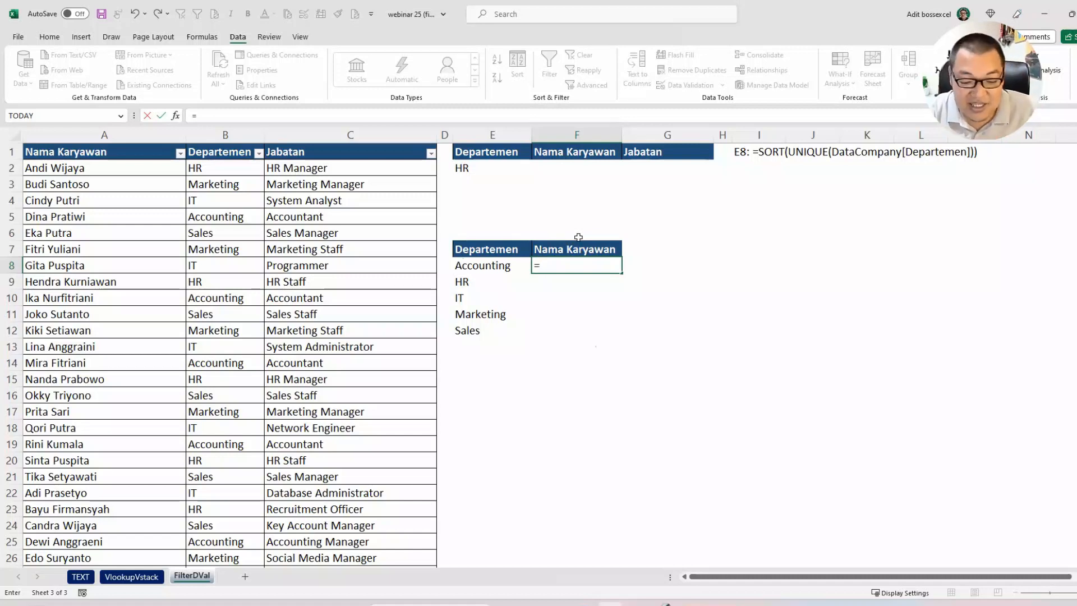
pyautogui.write('filter')
pyautogui.press('Tab')
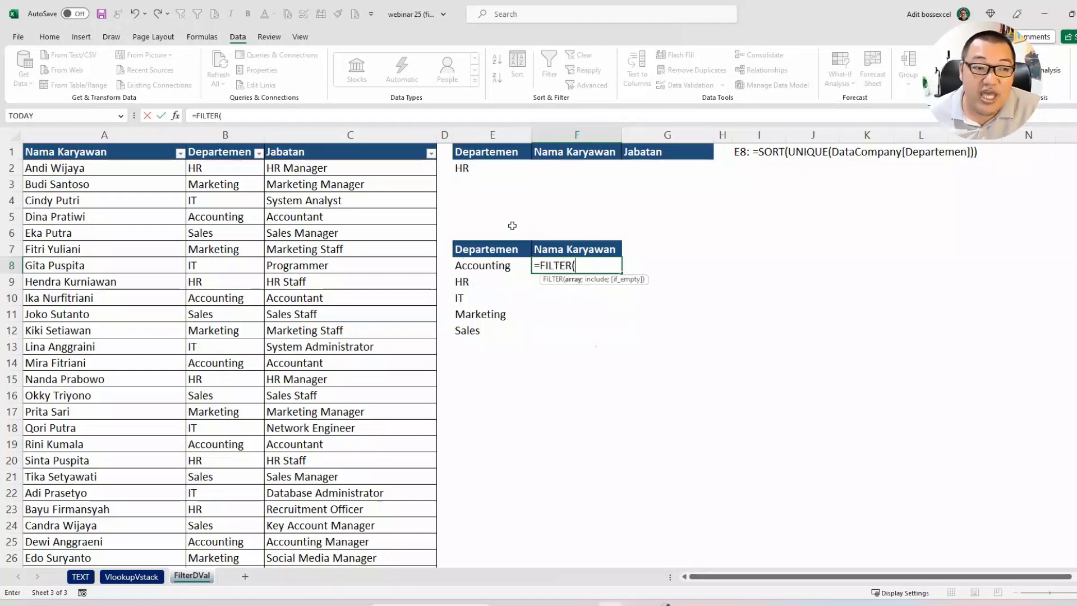
pyautogui.click(116, 143)
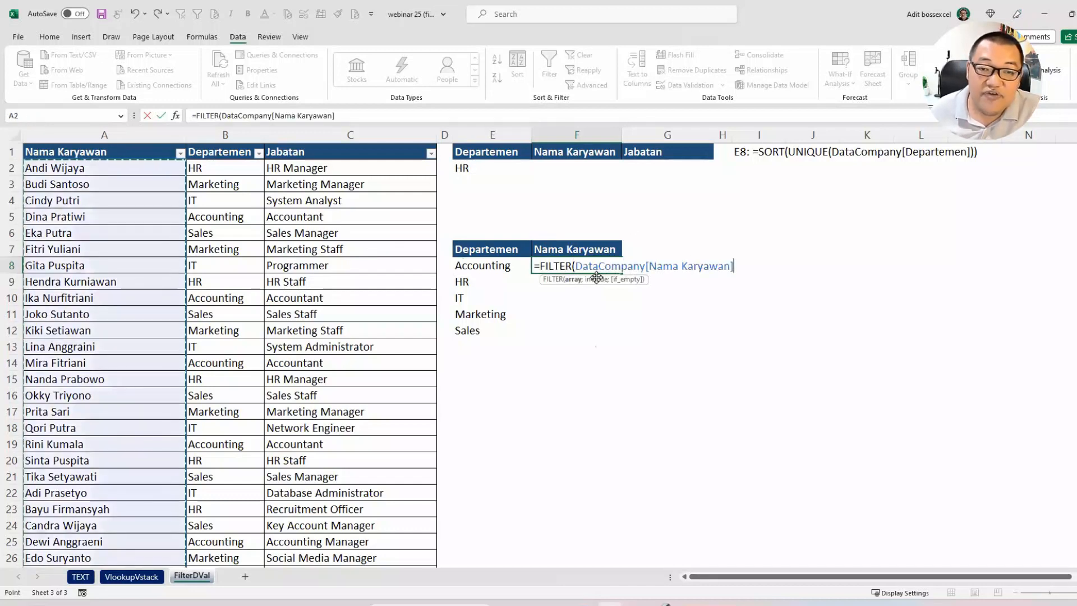
pyautogui.write(';')
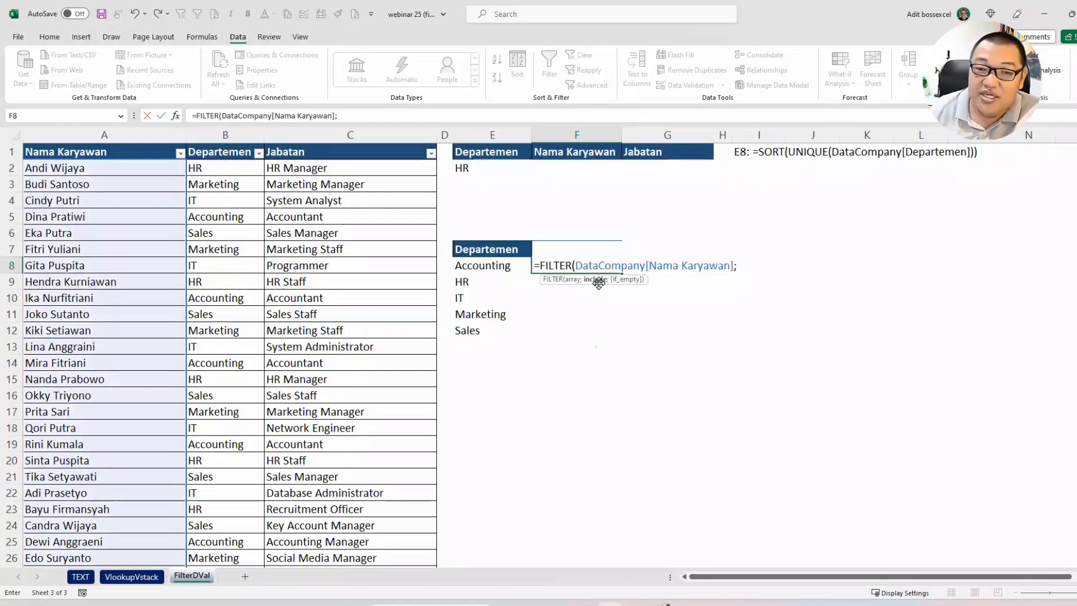
pyautogui.click(228, 140)
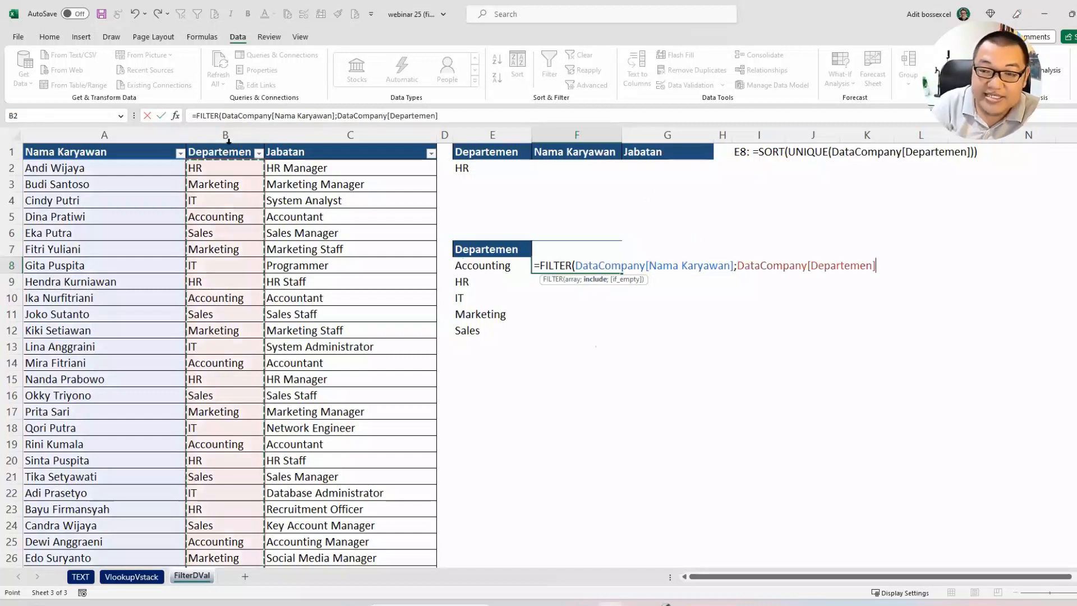
pyautogui.write('=')
pyautogui.click(463, 168)
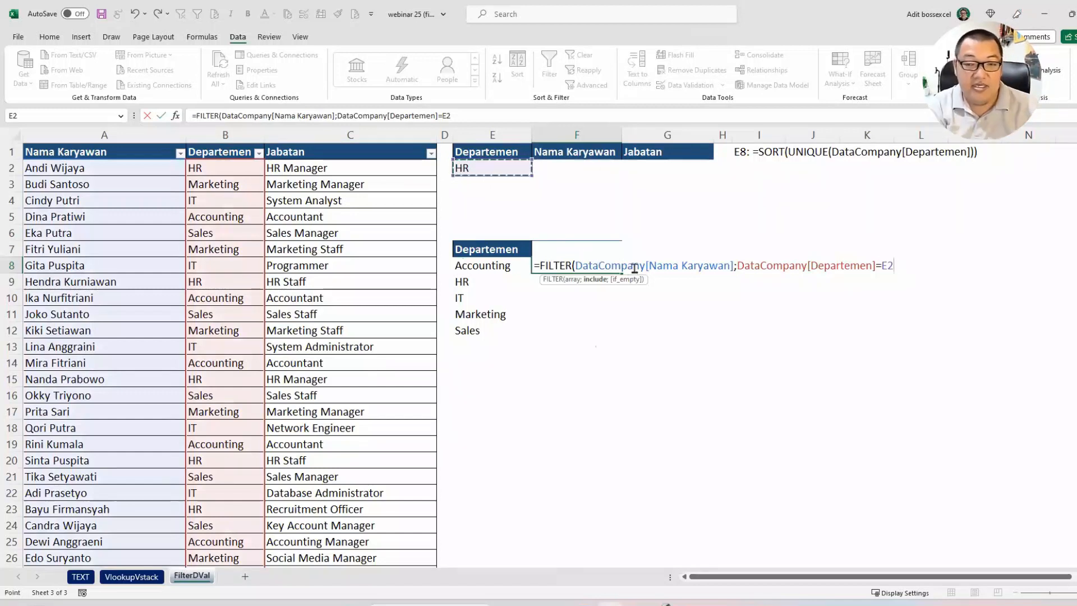
pyautogui.write(')')
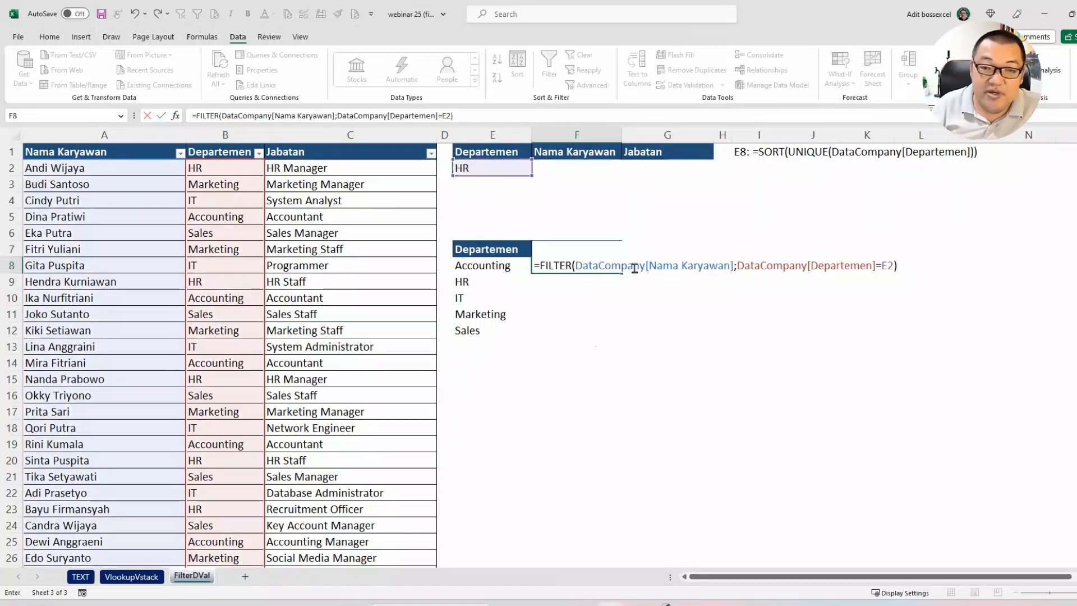
pyautogui.press('Return')
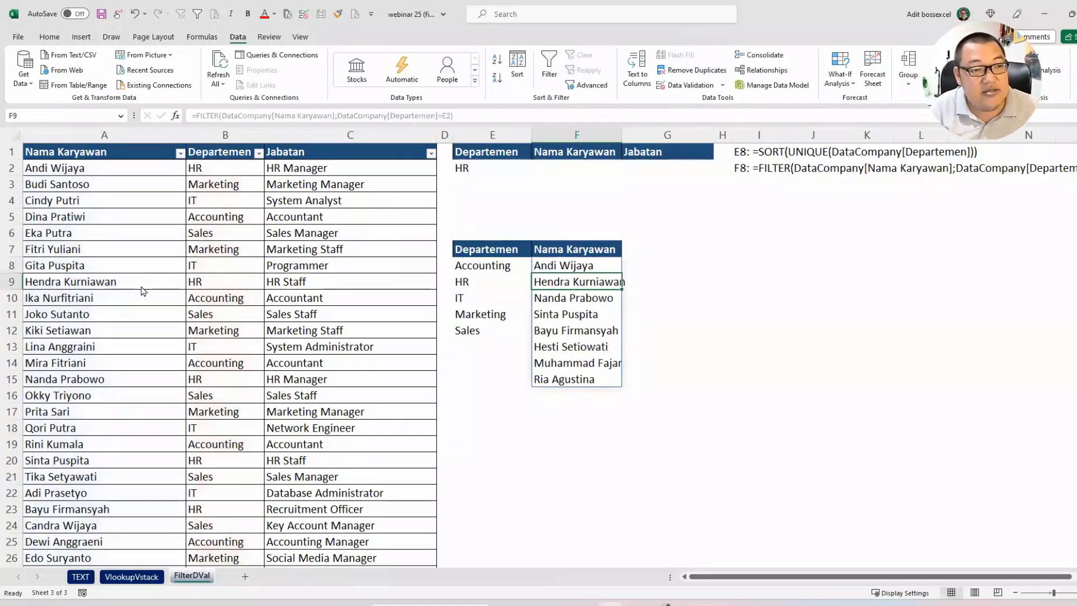
pyautogui.moveTo(8, 160)
pyautogui.mouseDown()
pyautogui.moveTo(112, 213)
pyautogui.moveTo(184, 362)
pyautogui.moveTo(193, 499)
pyautogui.moveTo(177, 560)
pyautogui.moveTo(177, 549)
pyautogui.mouseUp()
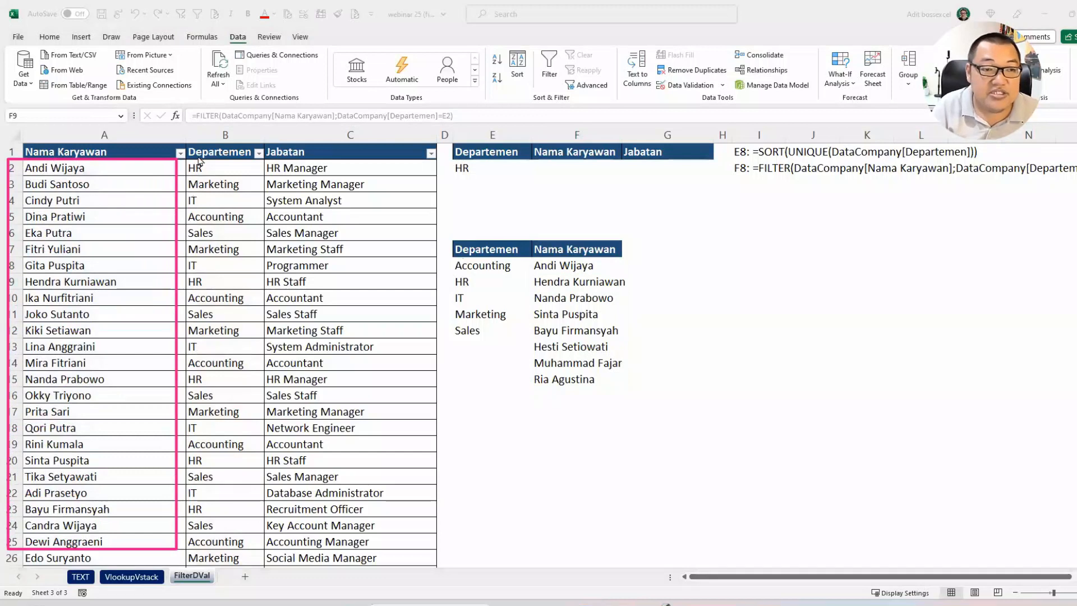
pyautogui.moveTo(178, 160)
pyautogui.mouseDown()
pyautogui.moveTo(256, 263)
pyautogui.moveTo(278, 362)
pyautogui.moveTo(267, 554)
pyautogui.mouseUp()
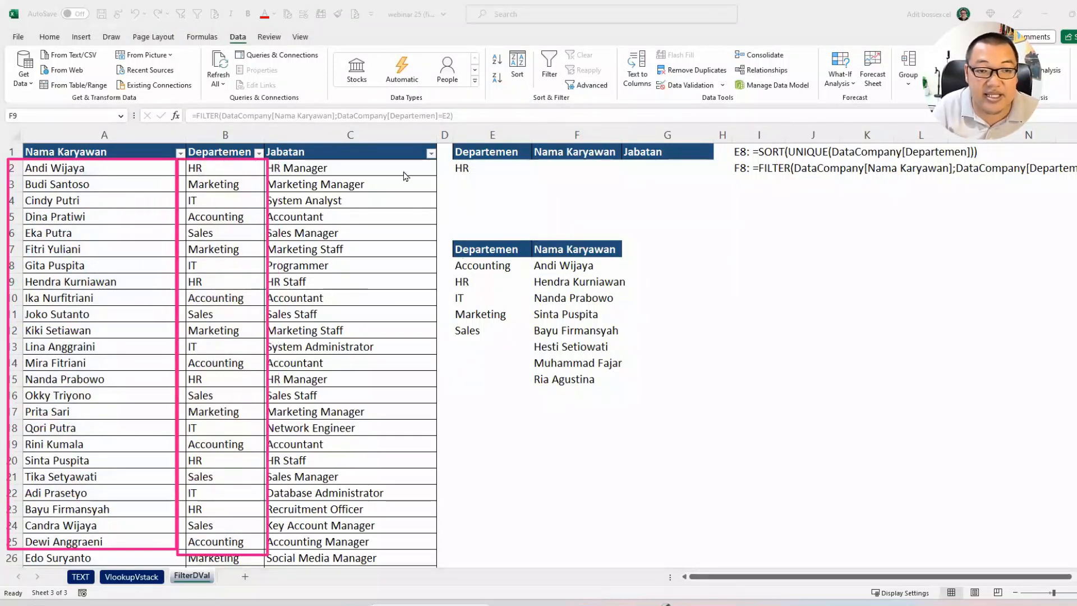
pyautogui.moveTo(489, 170); pyautogui.dragTo(485, 175)
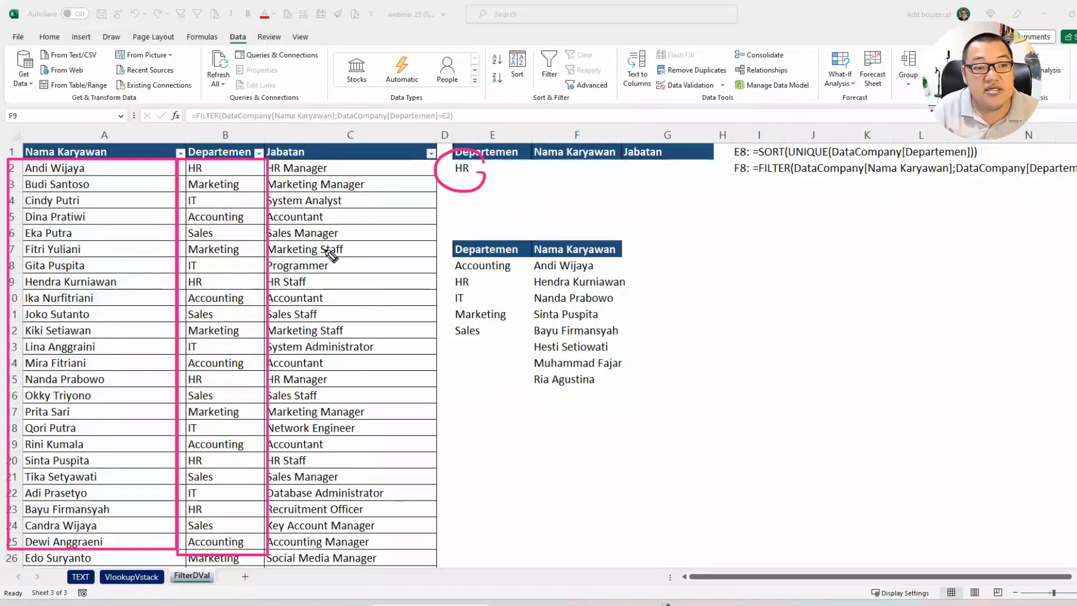
pyautogui.moveTo(209, 168)
pyautogui.mouseDown()
pyautogui.moveTo(241, 159)
pyautogui.moveTo(255, 185)
pyautogui.mouseUp()
pyautogui.moveTo(230, 196)
pyautogui.mouseDown()
pyautogui.moveTo(231, 205)
pyautogui.moveTo(240, 199)
pyautogui.mouseUp()
pyautogui.moveTo(251, 199); pyautogui.dragTo(254, 220)
pyautogui.moveTo(249, 213)
pyautogui.mouseDown()
pyautogui.moveTo(258, 211)
pyautogui.moveTo(242, 226)
pyautogui.mouseUp()
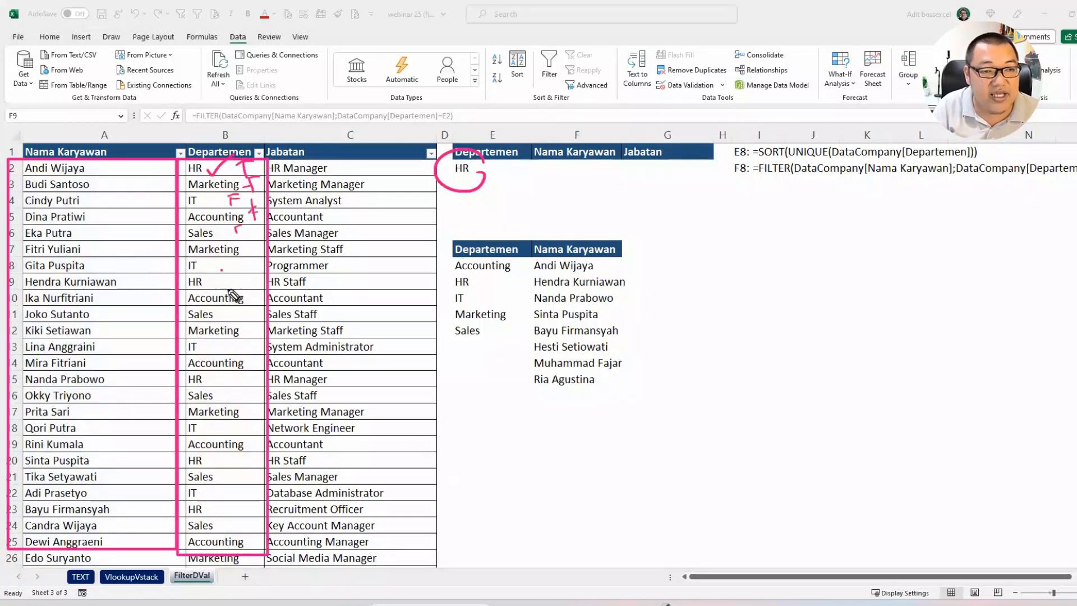
pyautogui.moveTo(226, 268); pyautogui.dragTo(224, 287)
pyautogui.moveTo(214, 264)
pyautogui.mouseDown()
pyautogui.moveTo(235, 261)
pyautogui.moveTo(220, 277)
pyautogui.mouseUp()
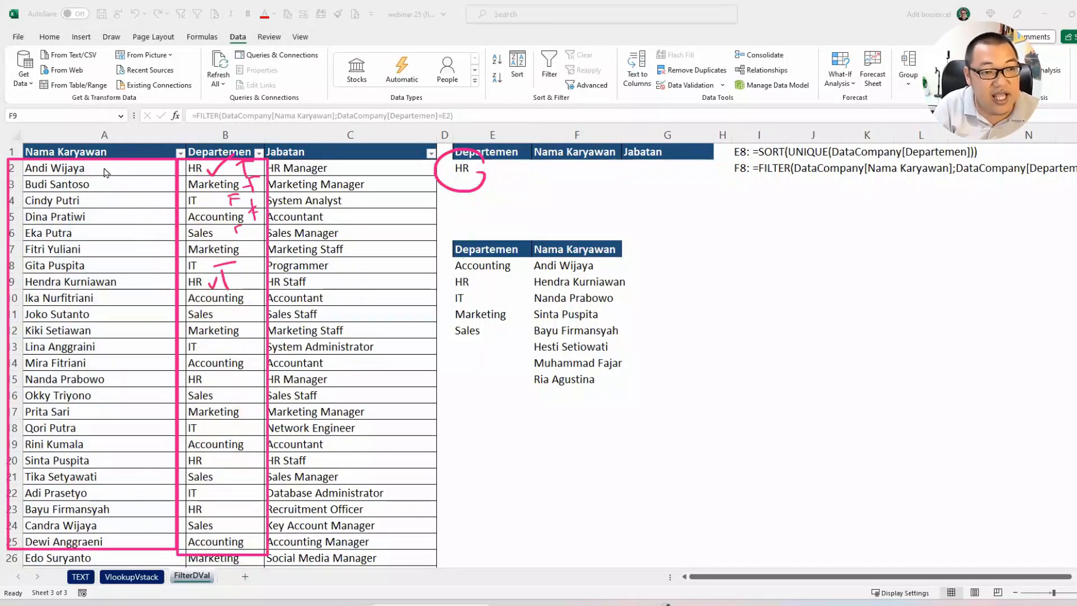
pyautogui.moveTo(104, 167); pyautogui.dragTo(491, 243)
pyautogui.moveTo(469, 226)
pyautogui.mouseDown()
pyautogui.moveTo(464, 254)
pyautogui.moveTo(530, 259)
pyautogui.mouseUp()
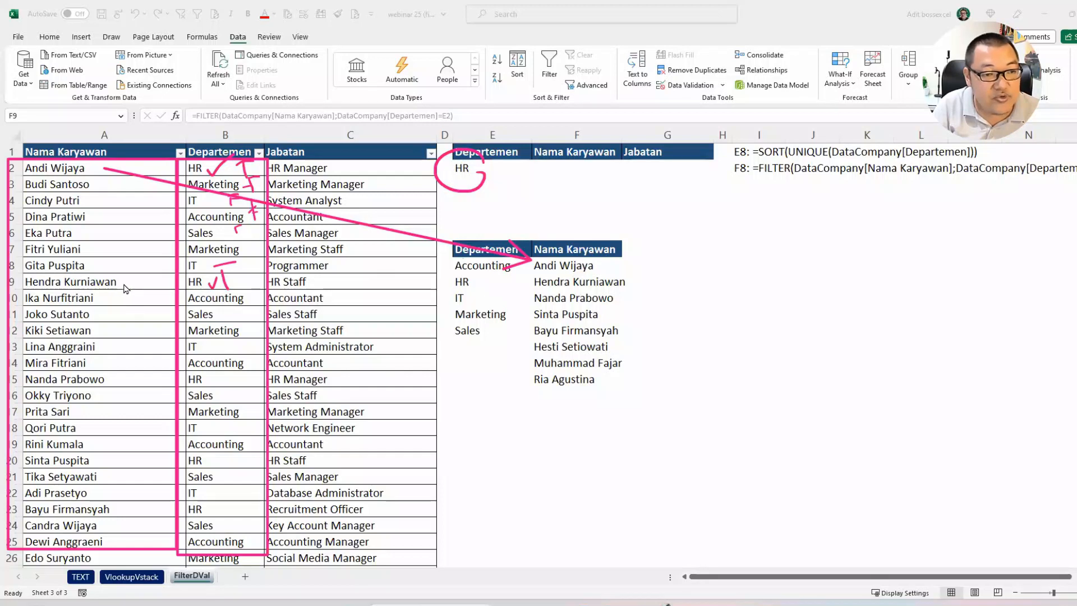
pyautogui.moveTo(125, 286); pyautogui.dragTo(497, 273)
pyautogui.moveTo(497, 273)
pyautogui.mouseDown()
pyautogui.moveTo(472, 287)
pyautogui.moveTo(524, 278)
pyautogui.mouseUp()
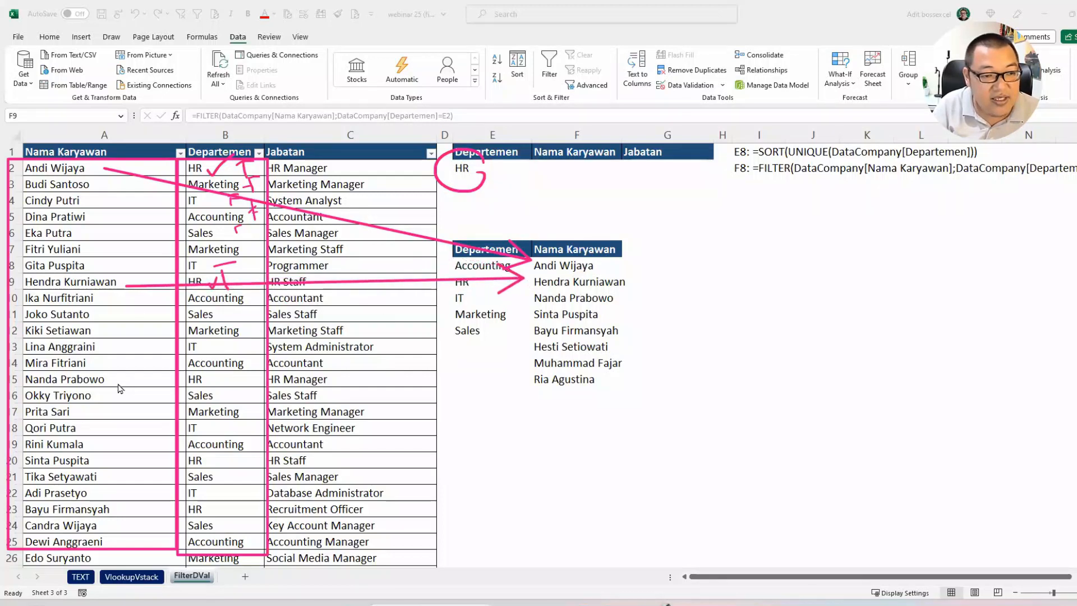
pyautogui.moveTo(118, 383); pyautogui.dragTo(523, 290)
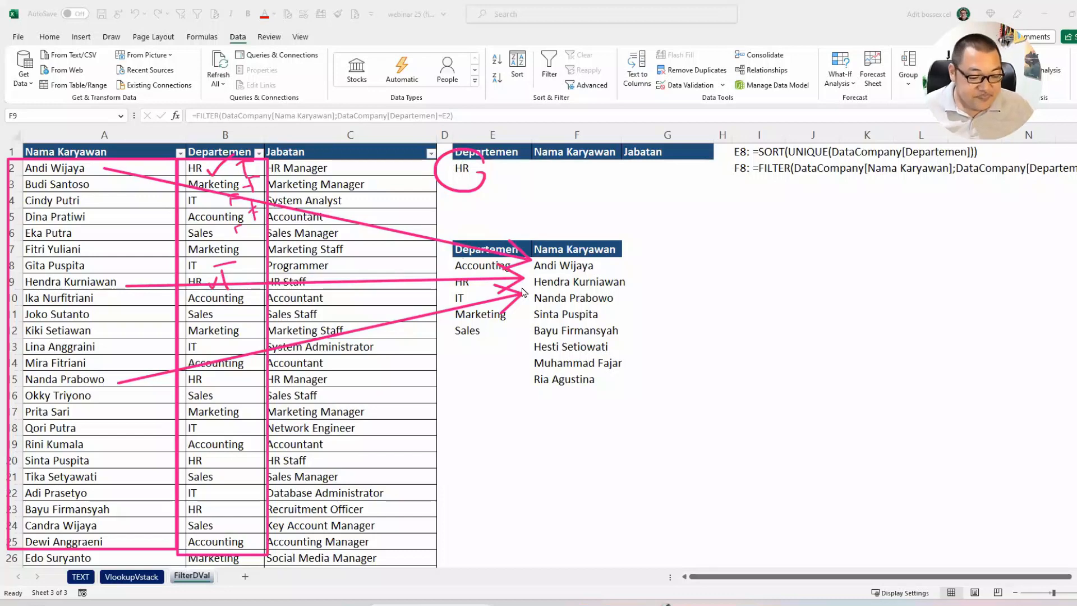
# Step: Review the FILTER formula in F8, its Departemen=E2 condition and the spilled employee names, leaving the formula unedited
pyautogui.doubleClick(597, 262)
pyautogui.click(832, 264)
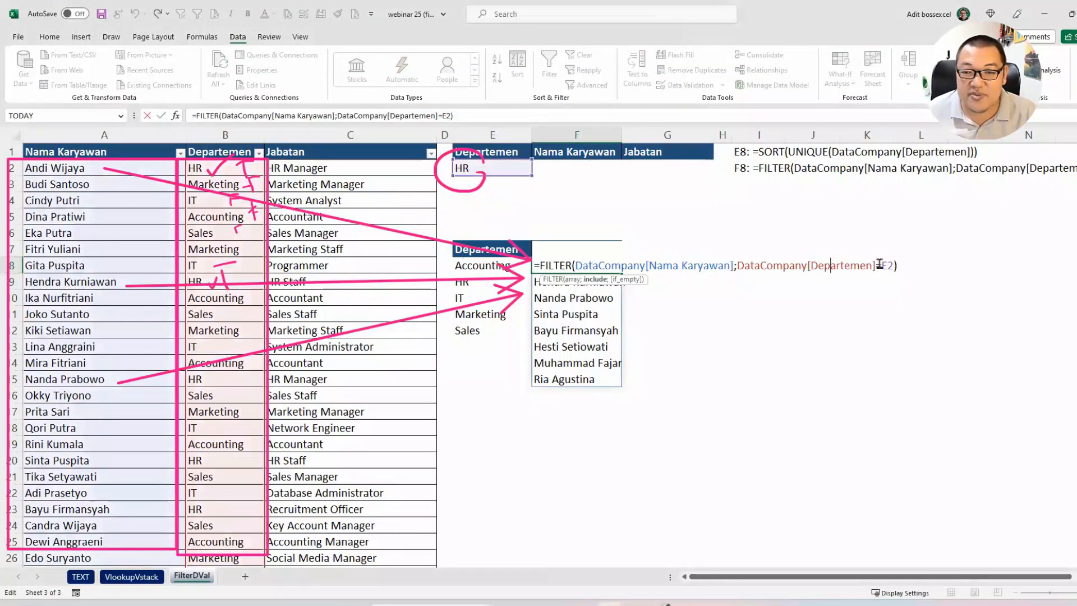
pyautogui.click(883, 263)
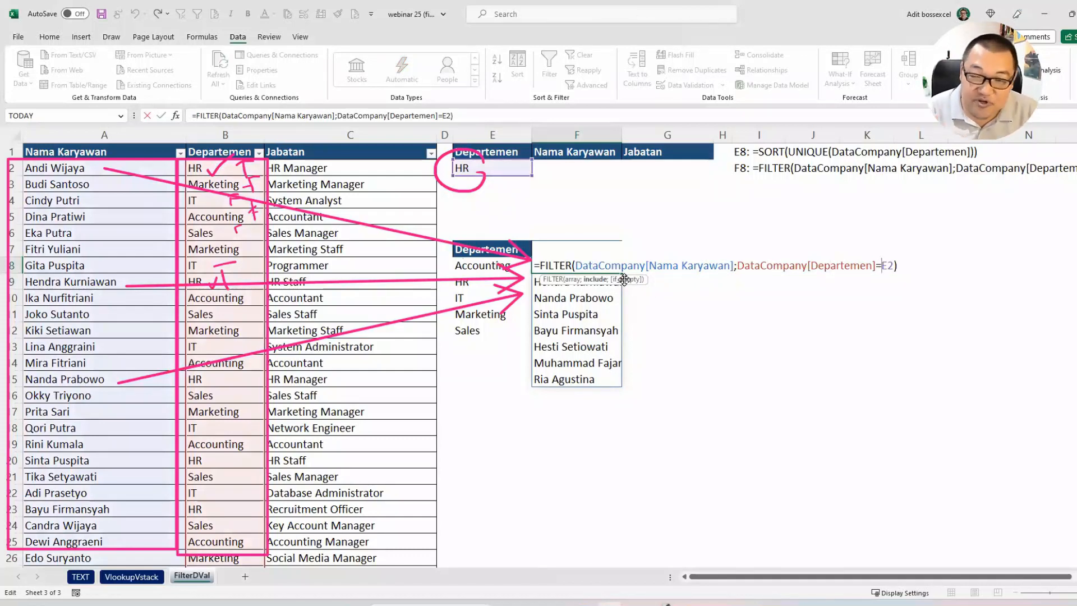
pyautogui.press('Escape')
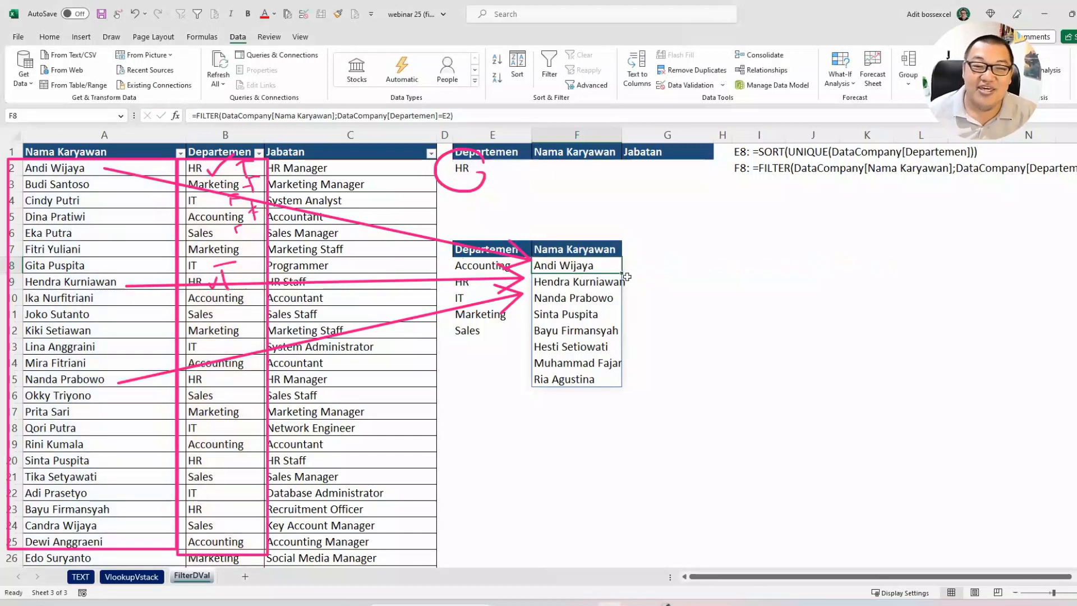
pyautogui.press('Escape')
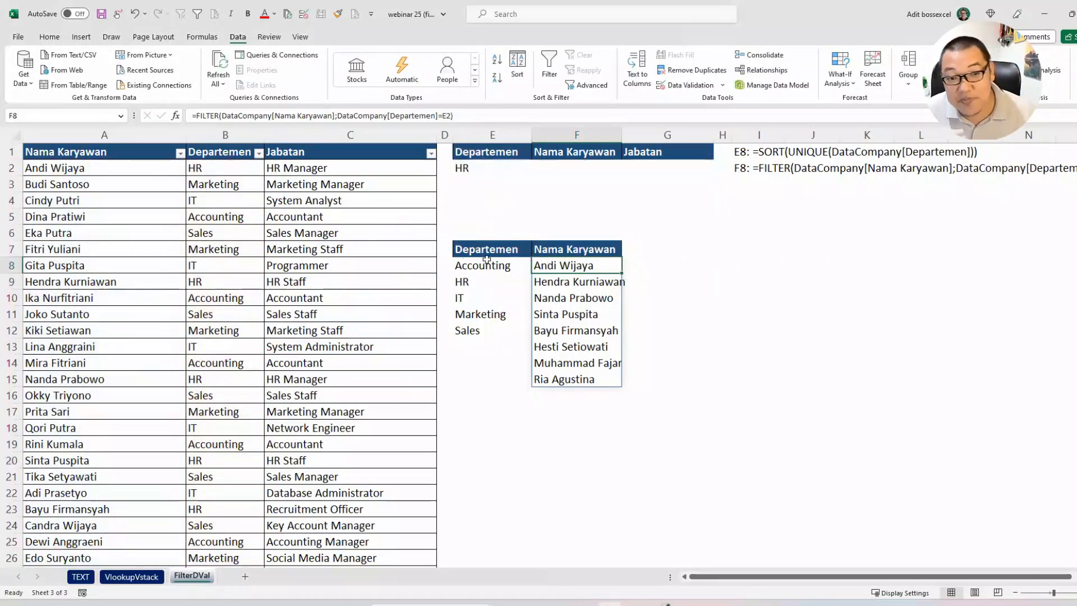
pyautogui.click(481, 171)
pyautogui.moveTo(559, 265); pyautogui.dragTo(576, 381)
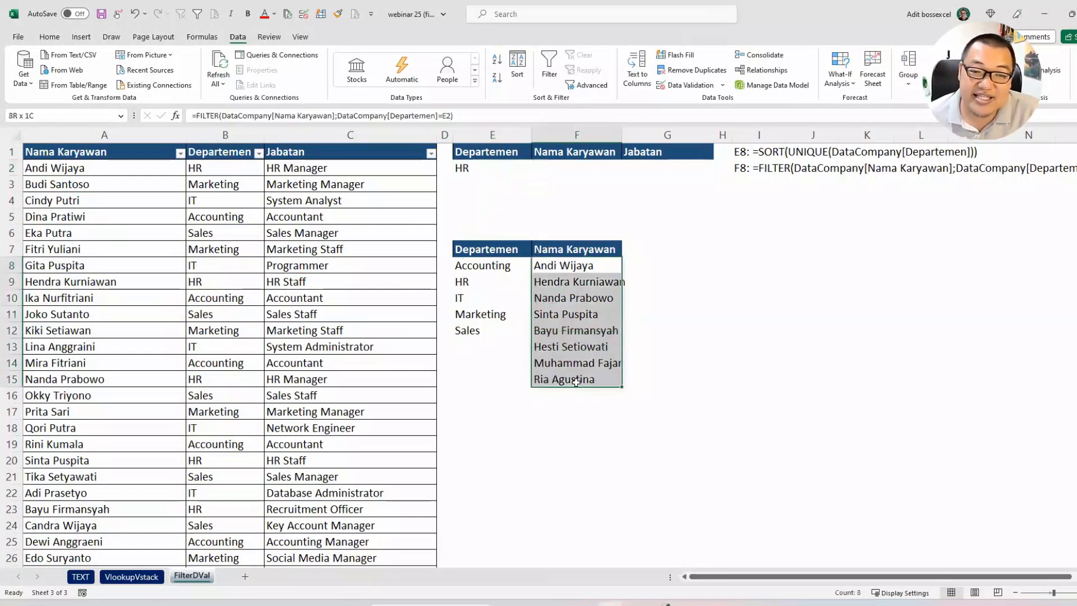
# Step: Add list data validation to F2 with the spilled range =$F$8# as source
pyautogui.click(584, 170)
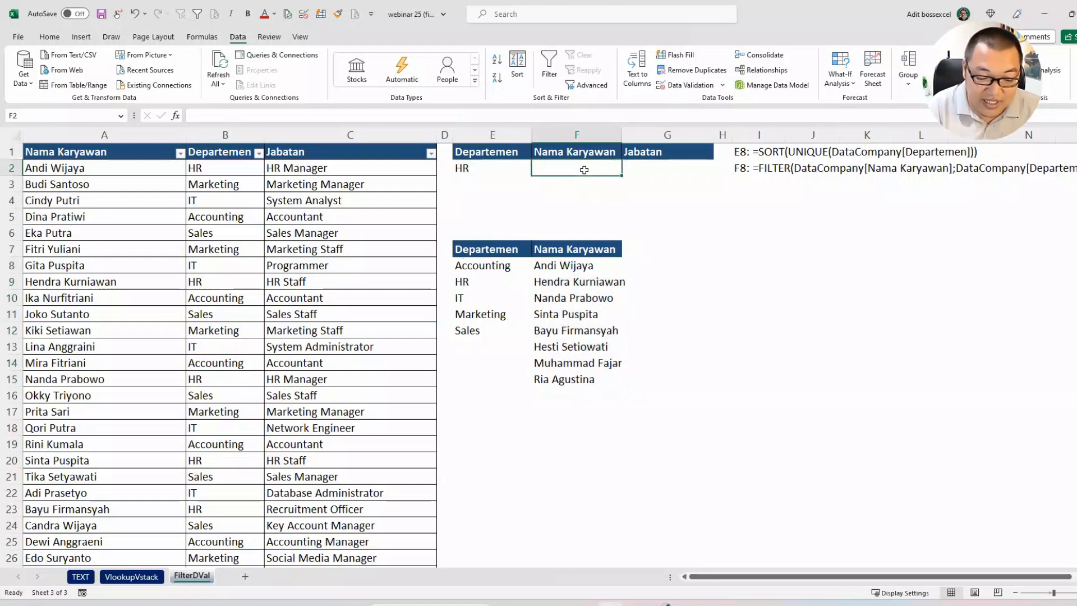
pyautogui.hotkey('alt', 'd')
pyautogui.press('l')
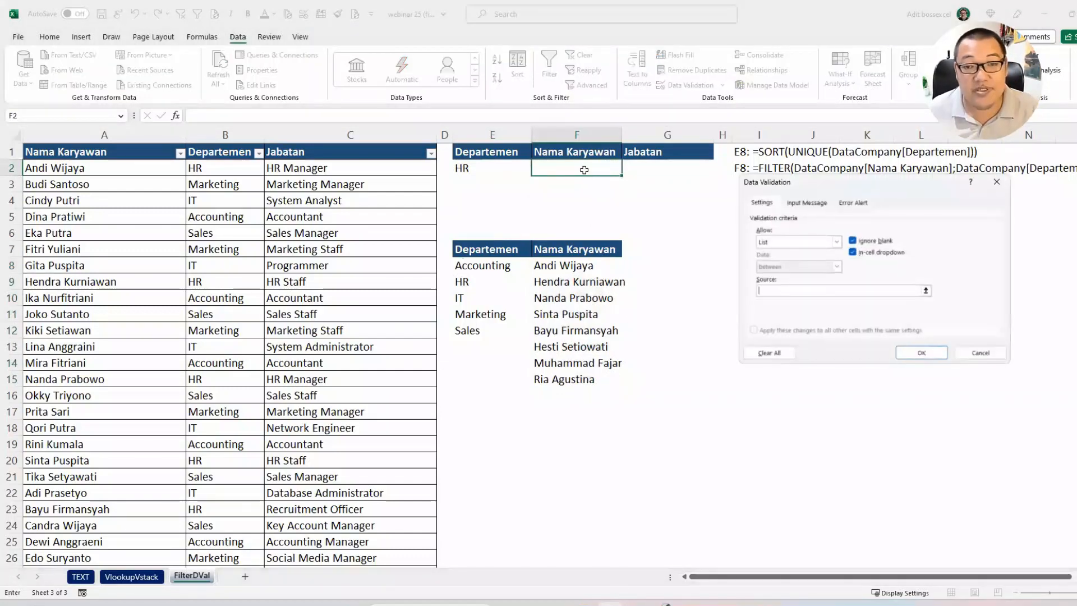
pyautogui.click(588, 266)
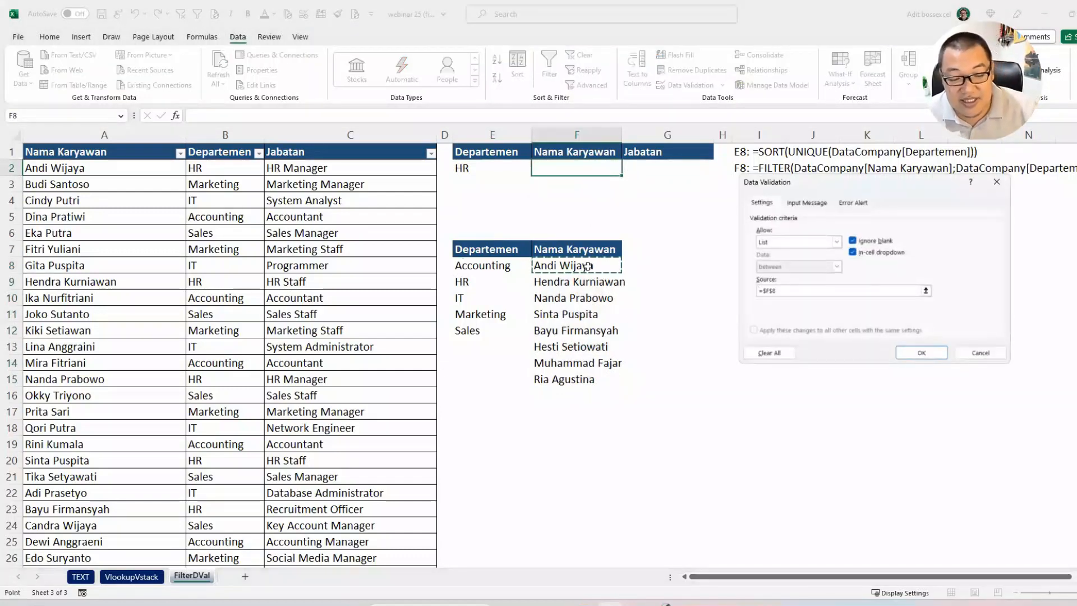
pyautogui.write('#')
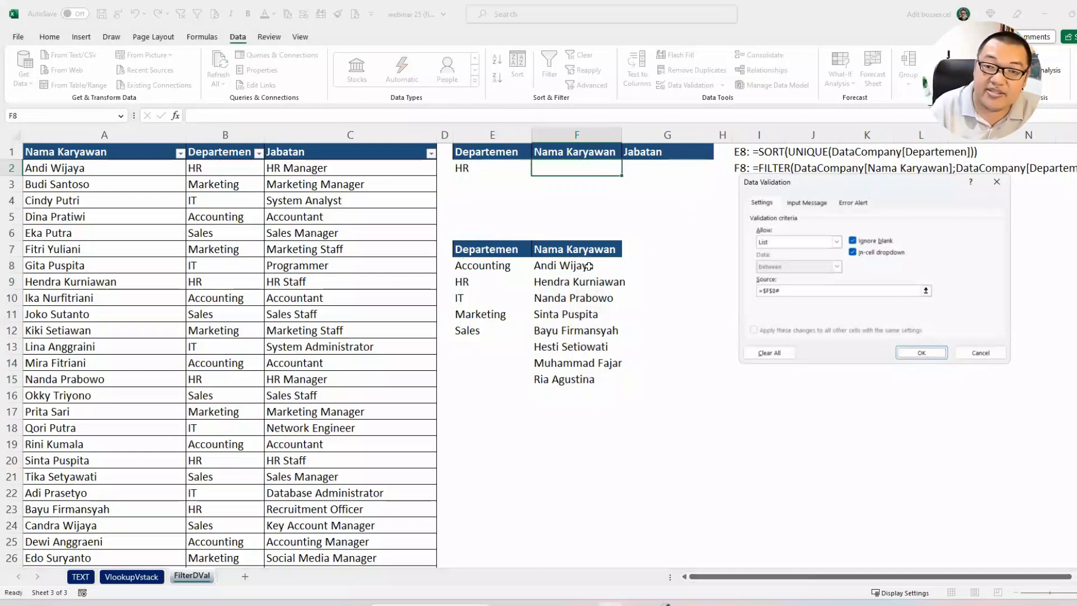
pyautogui.press('Return')
# Step: Check the employee dropdown in F2 and choose the second name in the list
pyautogui.click(627, 170)
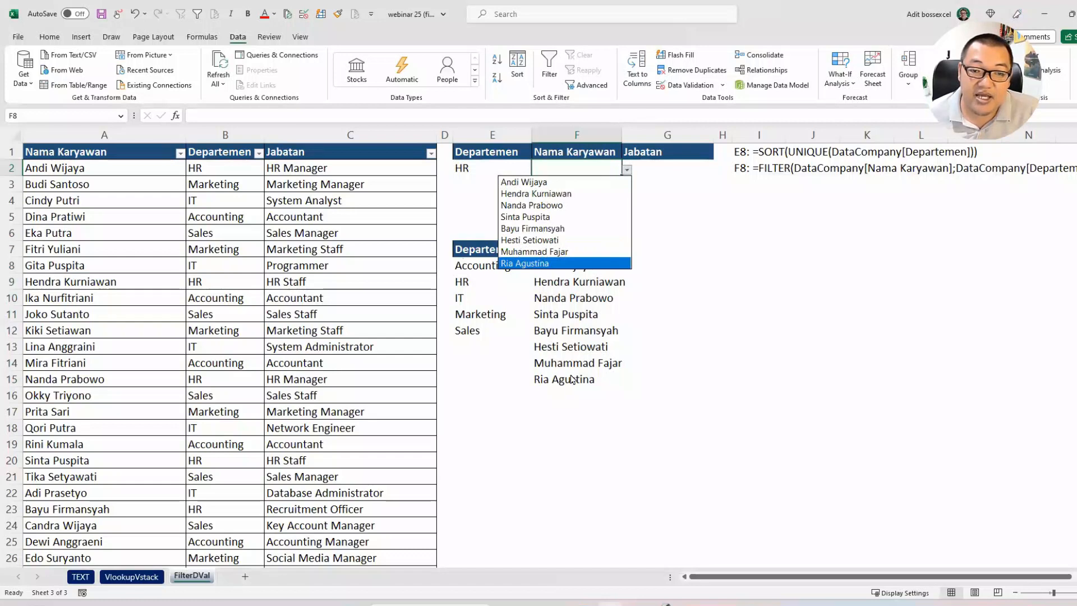
pyautogui.press('Escape')
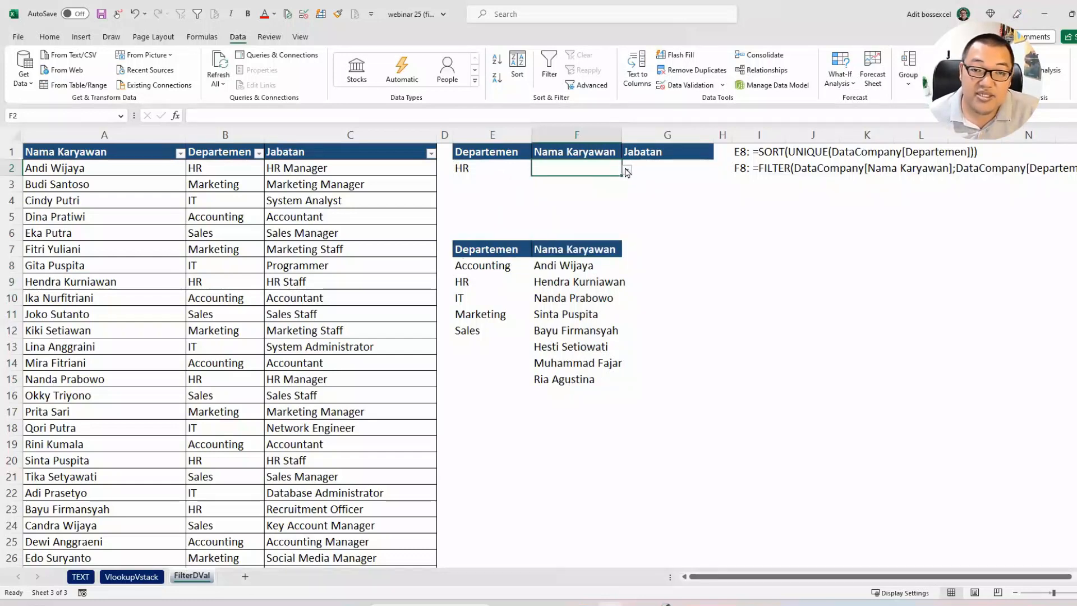
pyautogui.click(627, 170)
pyautogui.click(589, 194)
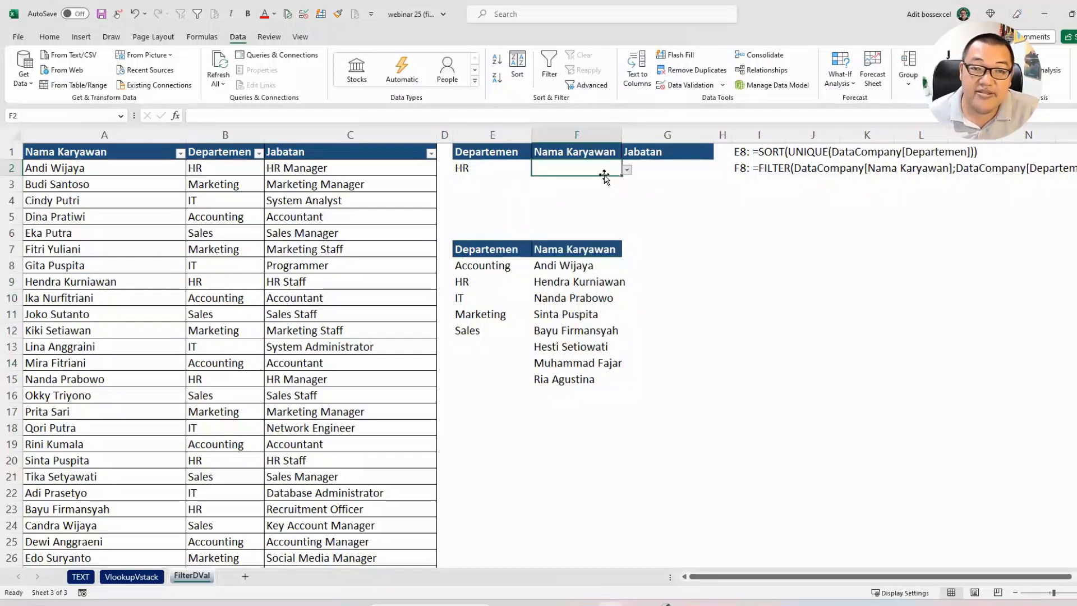
# Step: Enter =XLOOKUP(F2;DataCompany[Nama Karyawan];DataCompany[Jabatan]) in G2 to return the selected employee's job title
pyautogui.click(671, 169)
pyautogui.write('=VLOOKUP(')
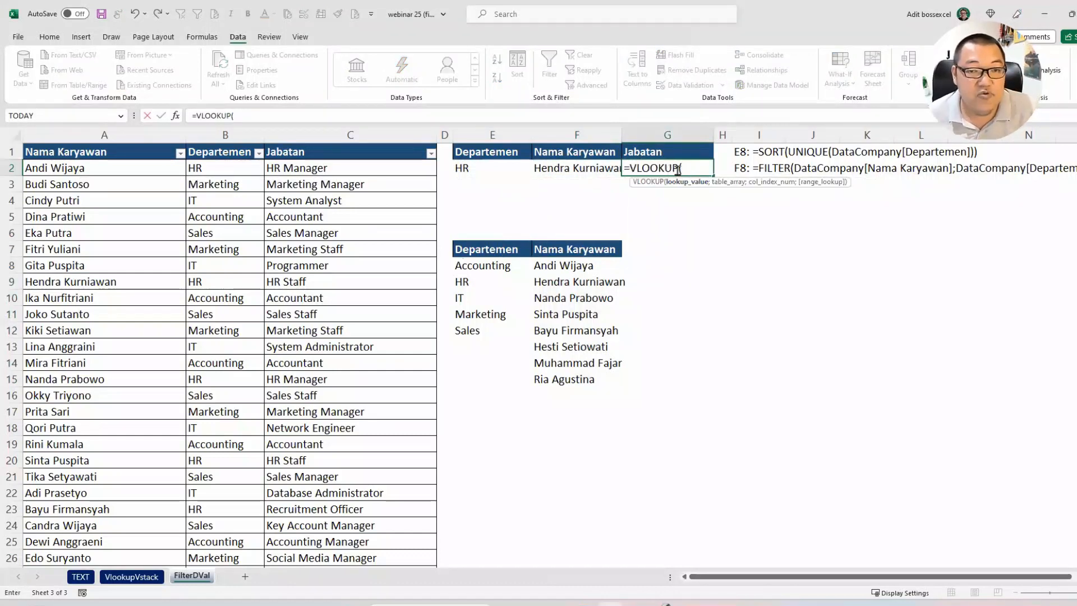
pyautogui.press('BackSpace')
pyautogui.press('BackSpace')
pyautogui.press('BackSpace')
pyautogui.press('BackSpace')
pyautogui.press('BackSpace')
pyautogui.press('BackSpace')
pyautogui.press('BackSpace')
pyautogui.press('BackSpace')
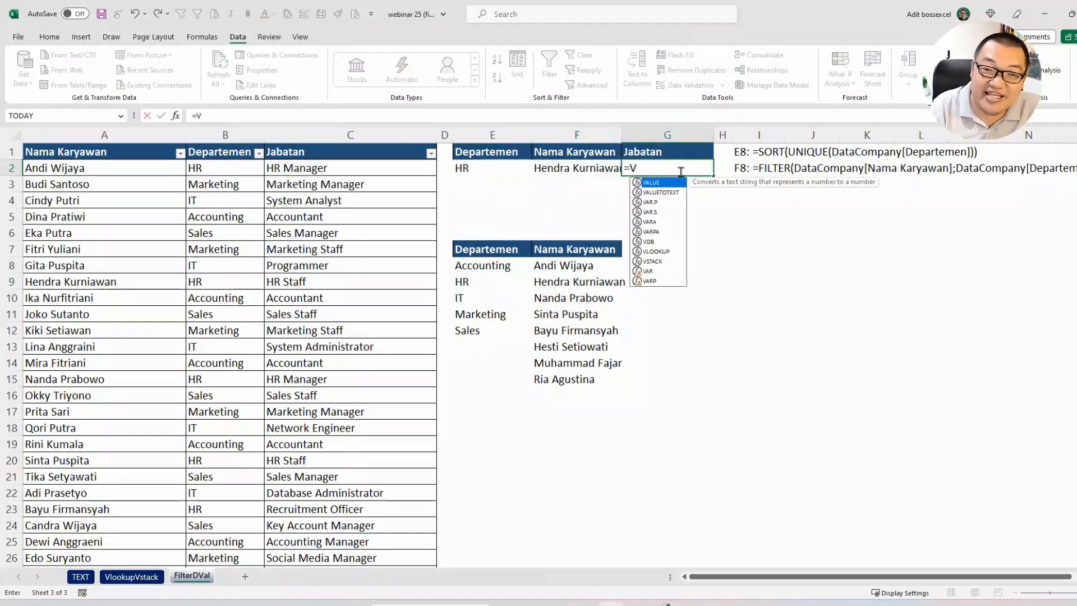
pyautogui.write('xl')
pyautogui.press('Tab')
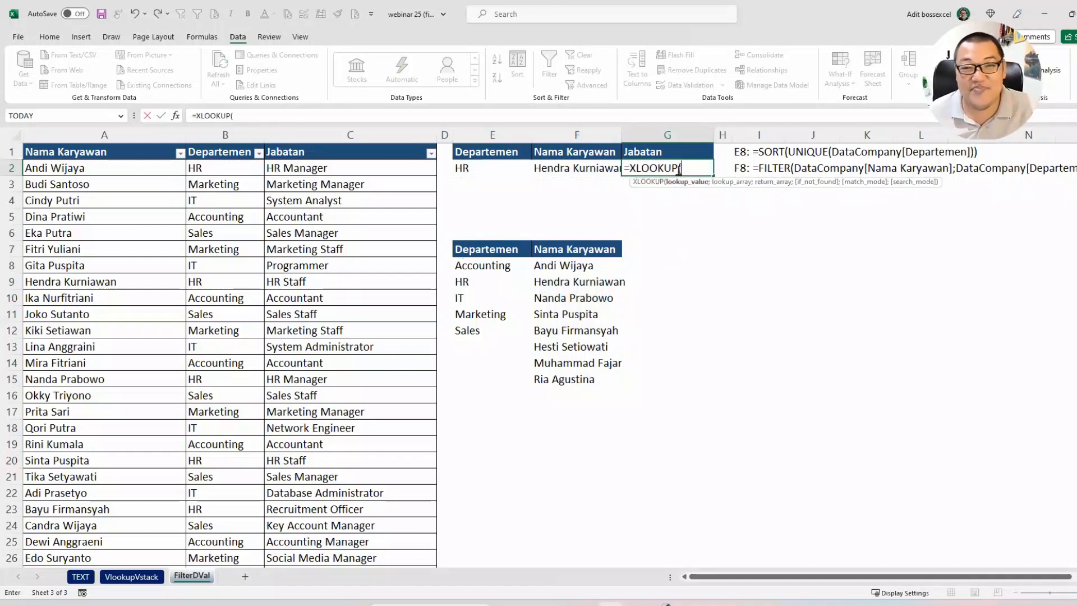
pyautogui.click(596, 169)
pyautogui.write(';')
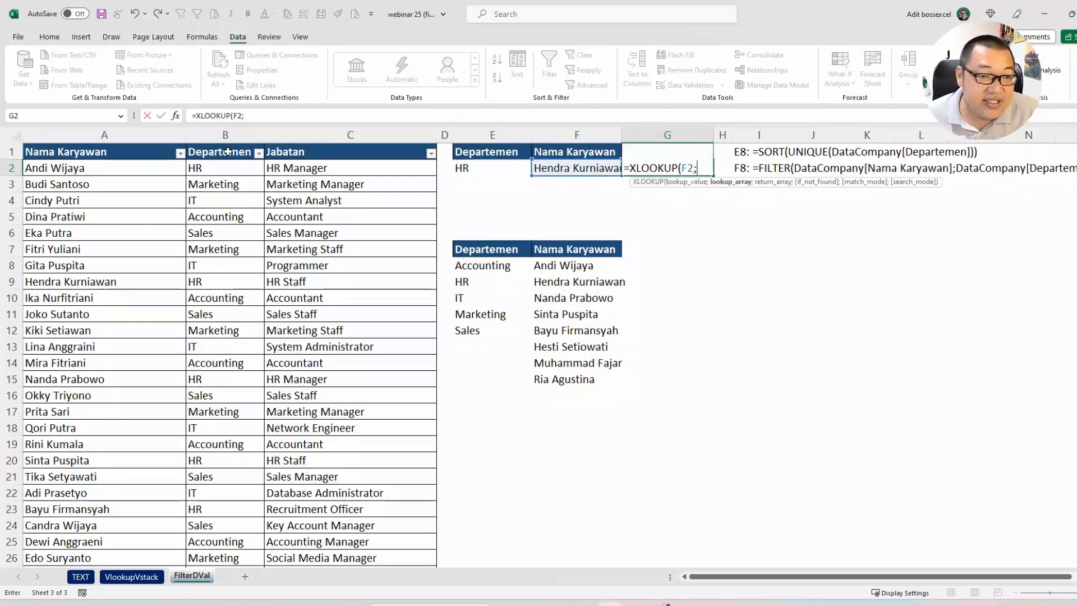
pyautogui.click(74, 145)
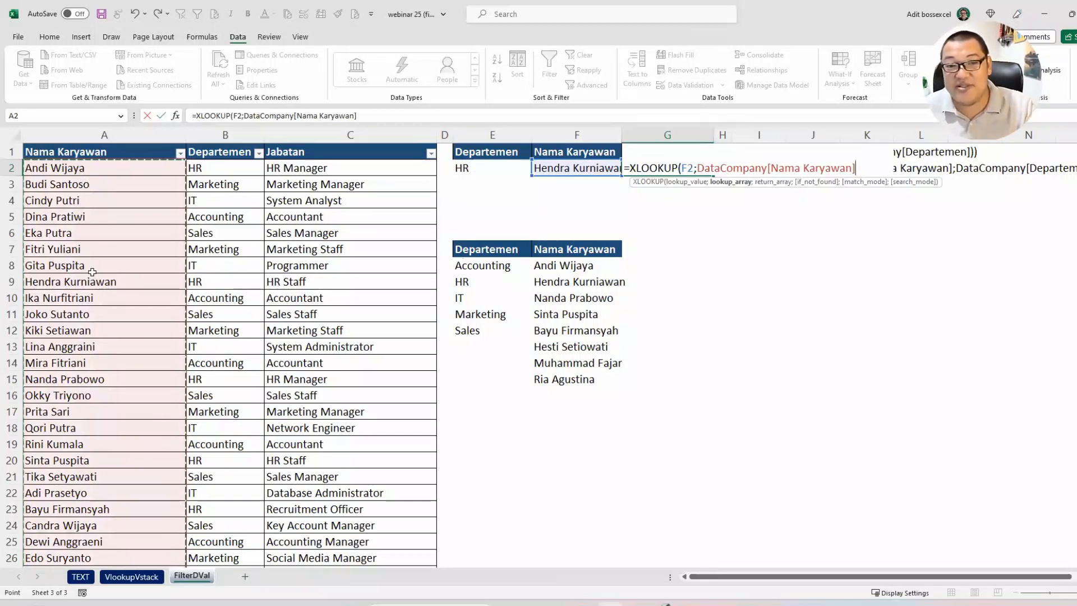
pyautogui.write(';')
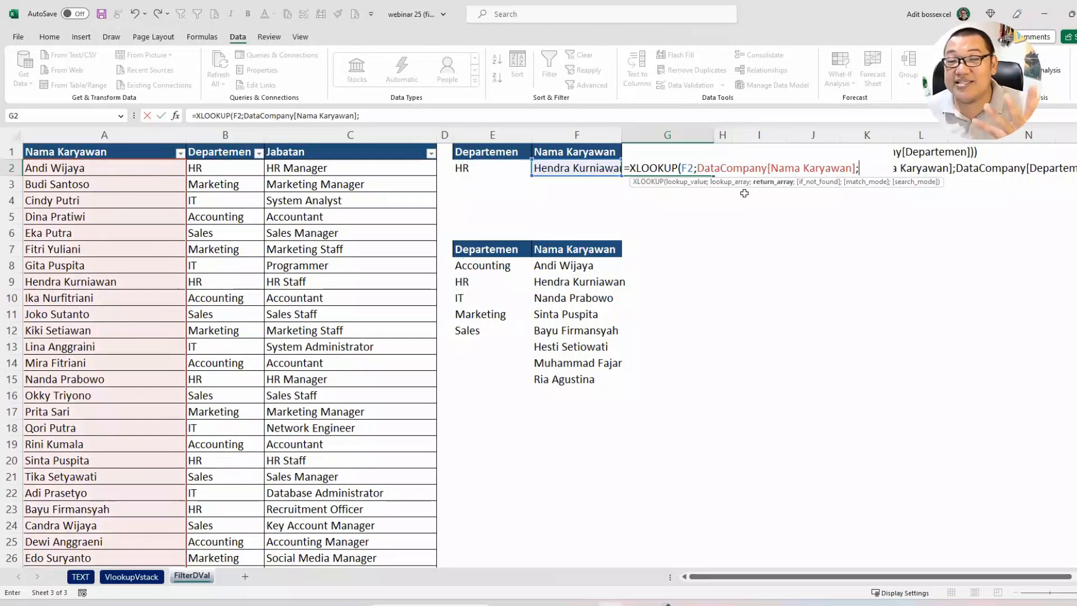
pyautogui.click(320, 144)
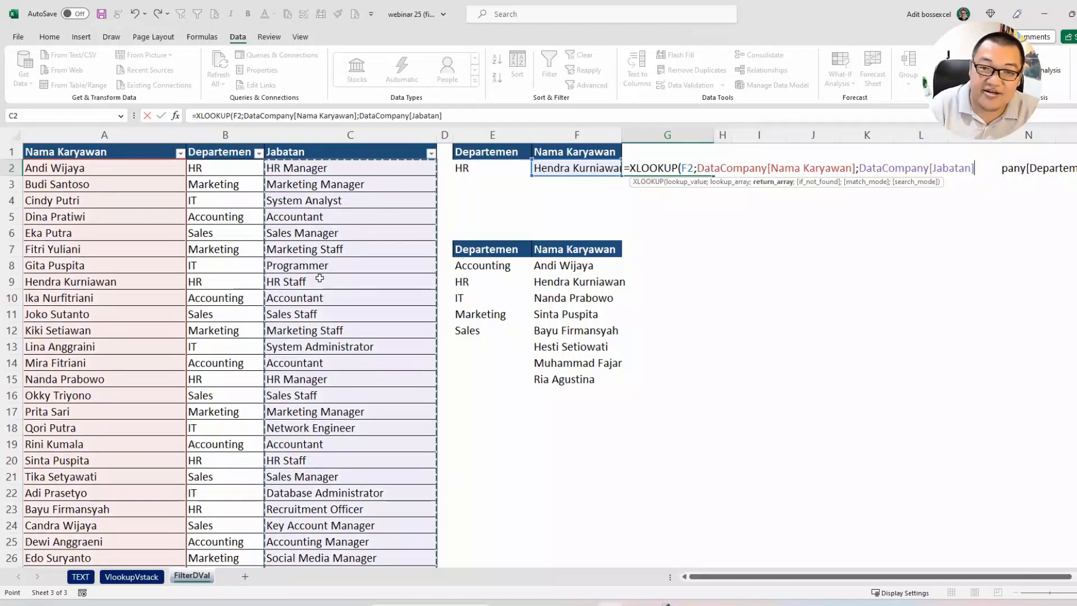
pyautogui.press('Return')
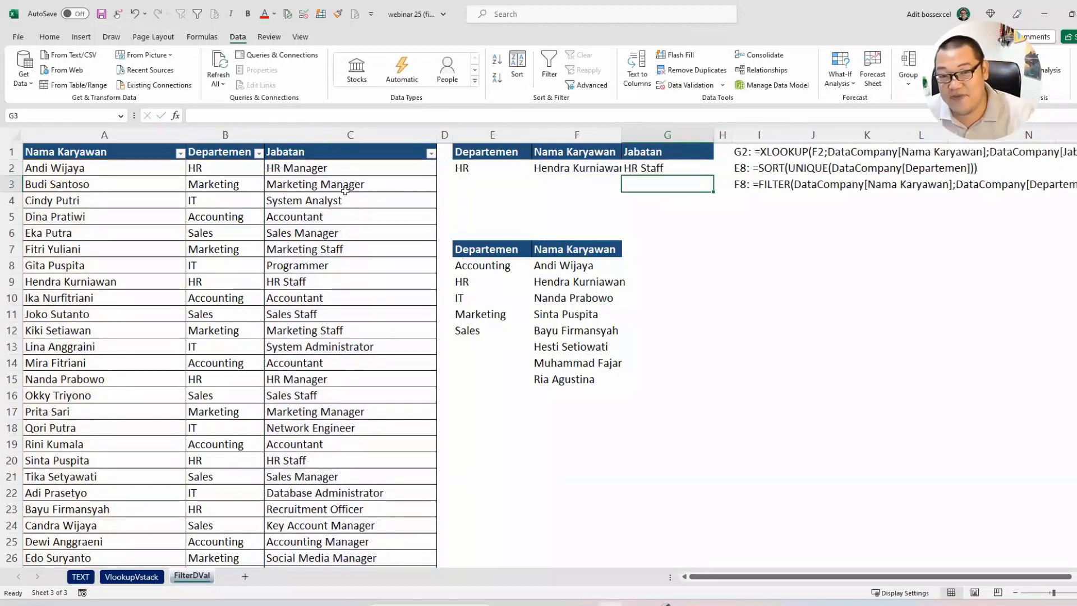
# Step: Autofit column F to its contents and inspect the XLOOKUP formula in G2 without editing it
pyautogui.doubleClick(621, 135)
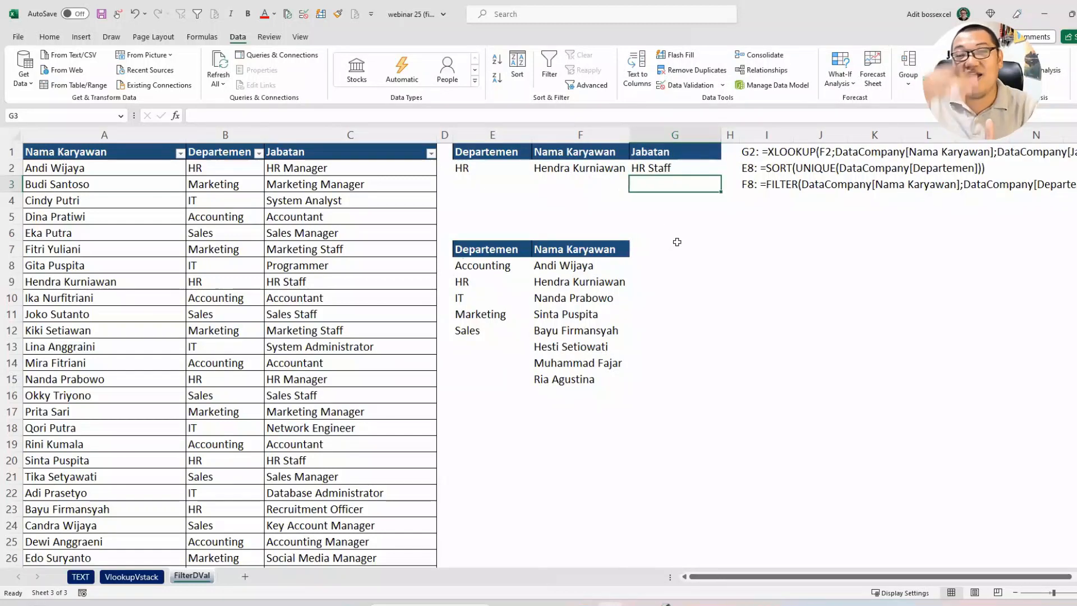
pyautogui.doubleClick(683, 167)
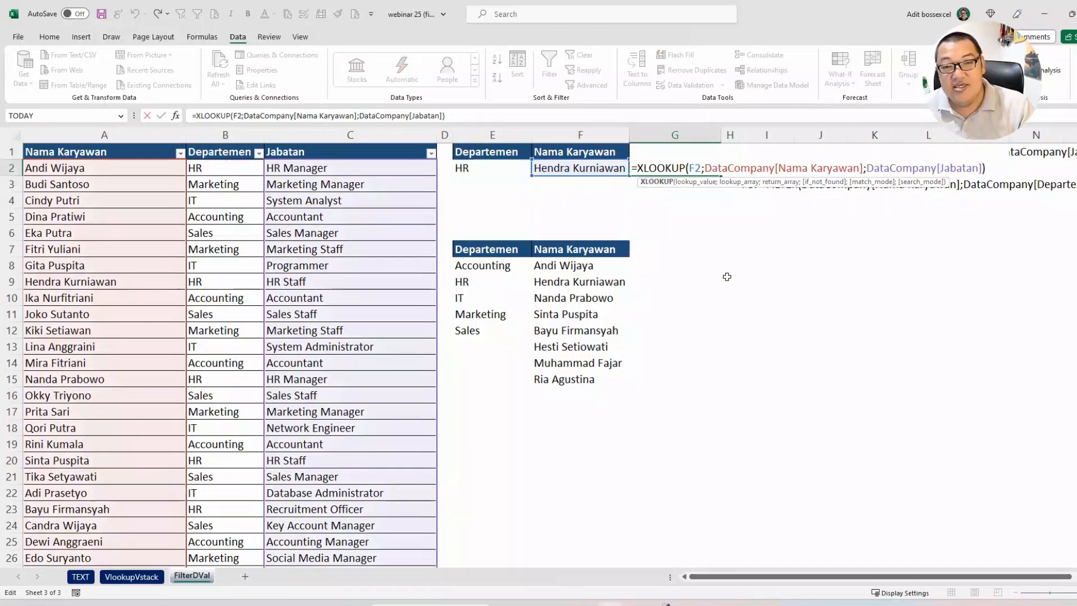
pyautogui.press('Escape')
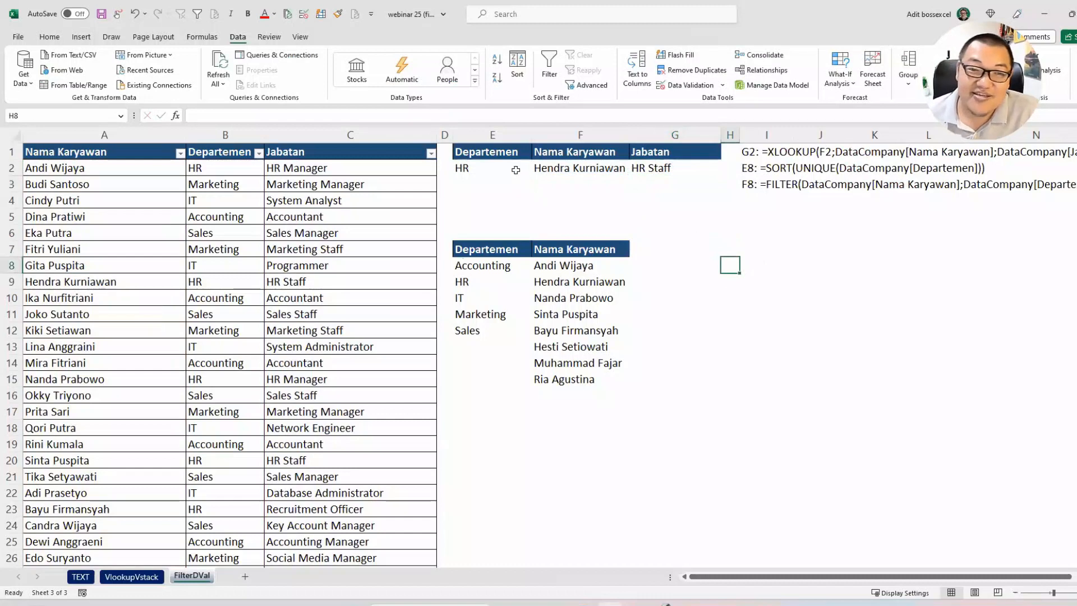
# Step: Choose Marketing in the E2 department dropdown and the fifth name in the F2 employee dropdown to test the lookup
pyautogui.click(516, 171)
pyautogui.click(537, 169)
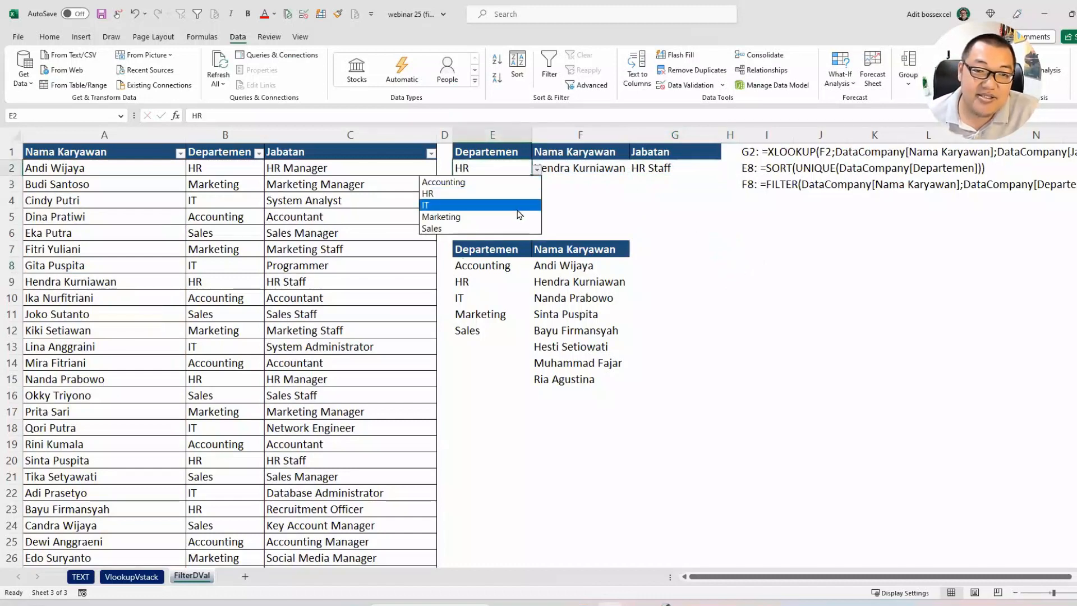
pyautogui.click(519, 216)
pyautogui.click(600, 169)
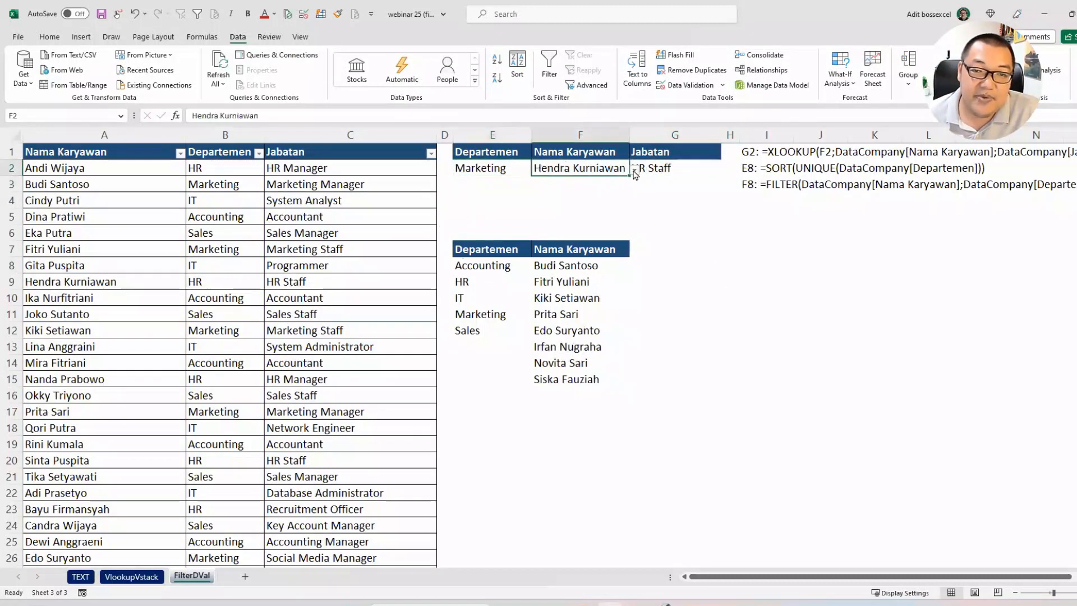
pyautogui.click(635, 170)
pyautogui.click(583, 226)
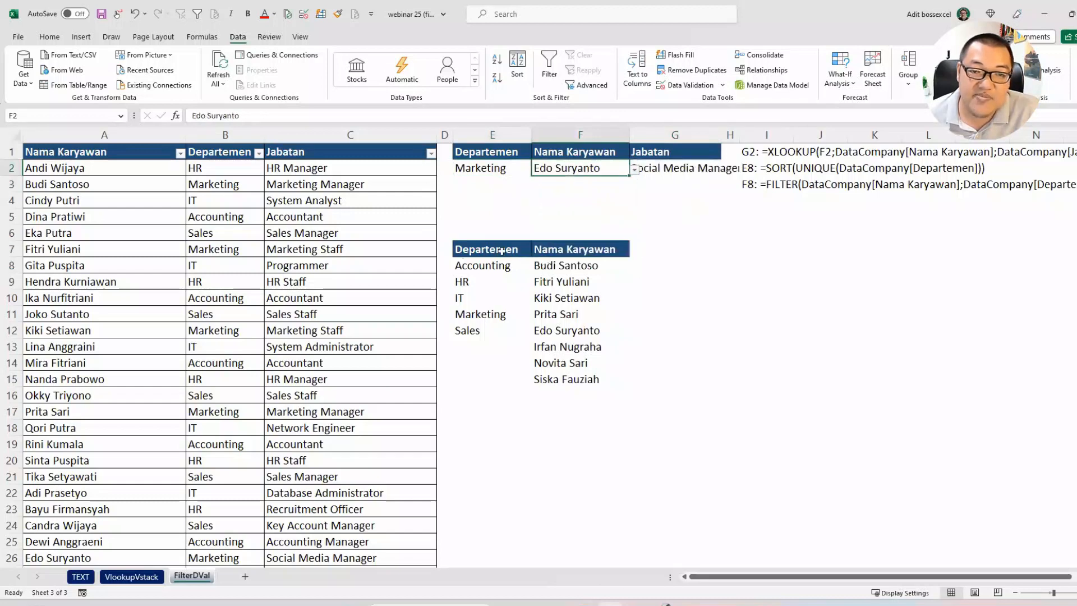
# Step: Select the helper lists of departments and employee names in E7:F15, including their headers
pyautogui.moveTo(502, 251); pyautogui.dragTo(566, 379)
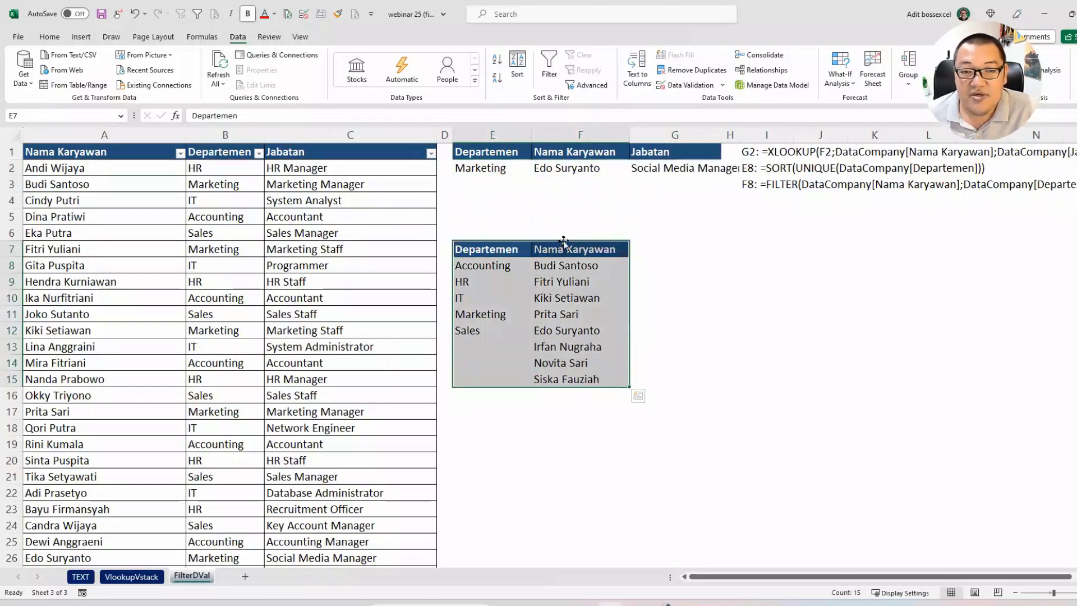
pyautogui.moveTo(563, 241)
pyautogui.mouseDown()
pyautogui.moveTo(867, 331)
pyautogui.moveTo(953, 314)
pyautogui.moveTo(566, 268)
pyautogui.moveTo(557, 248)
pyautogui.mouseUp()
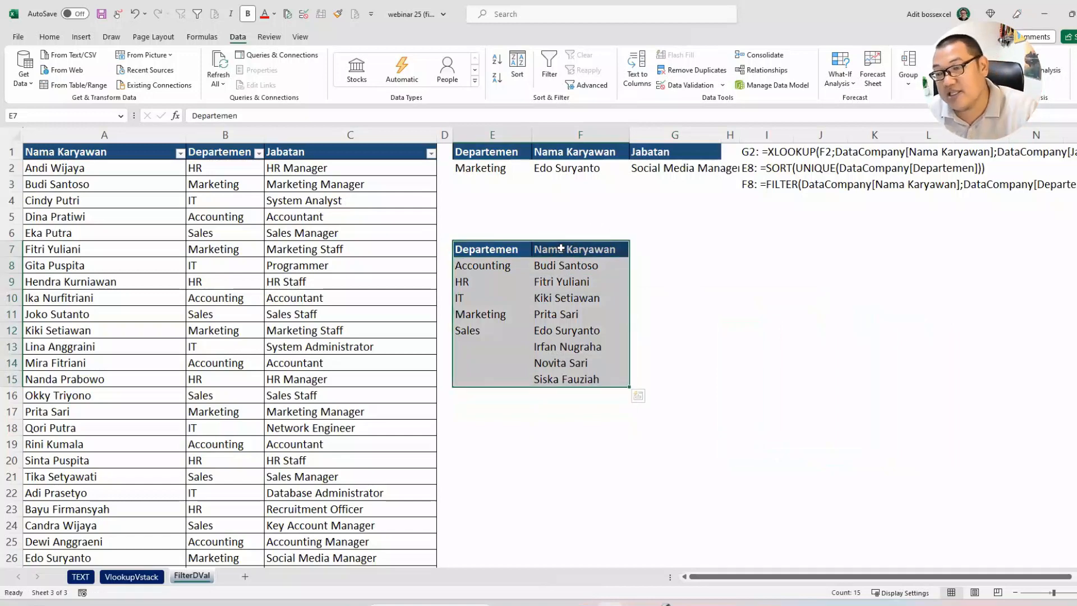